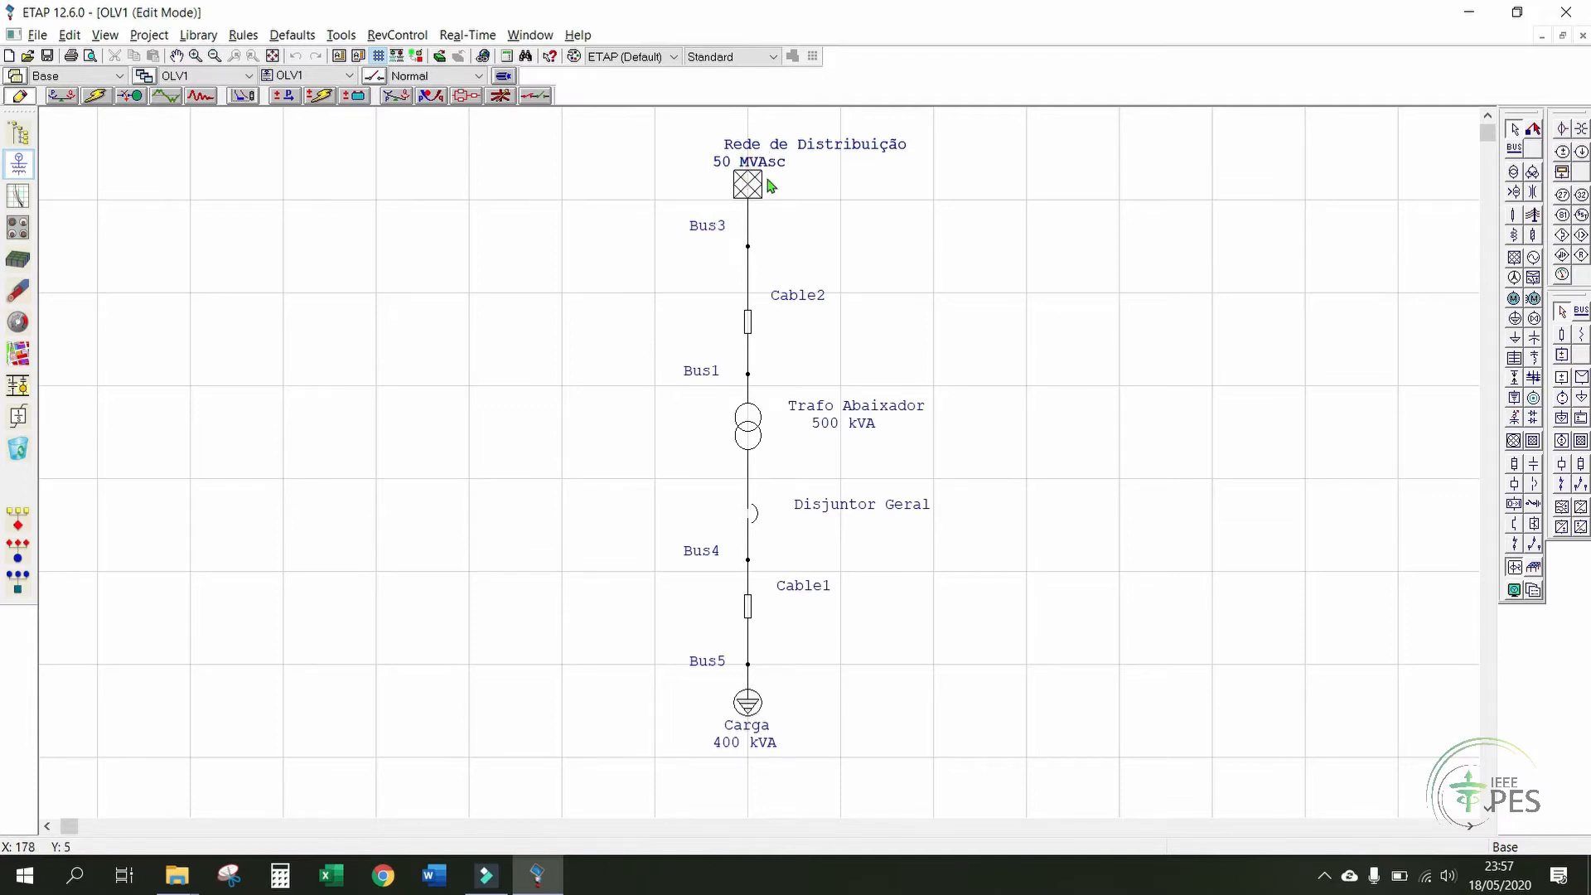
- Rename the power grid element "Rede de Distribuição" as "Rede"
double_click(749, 166)
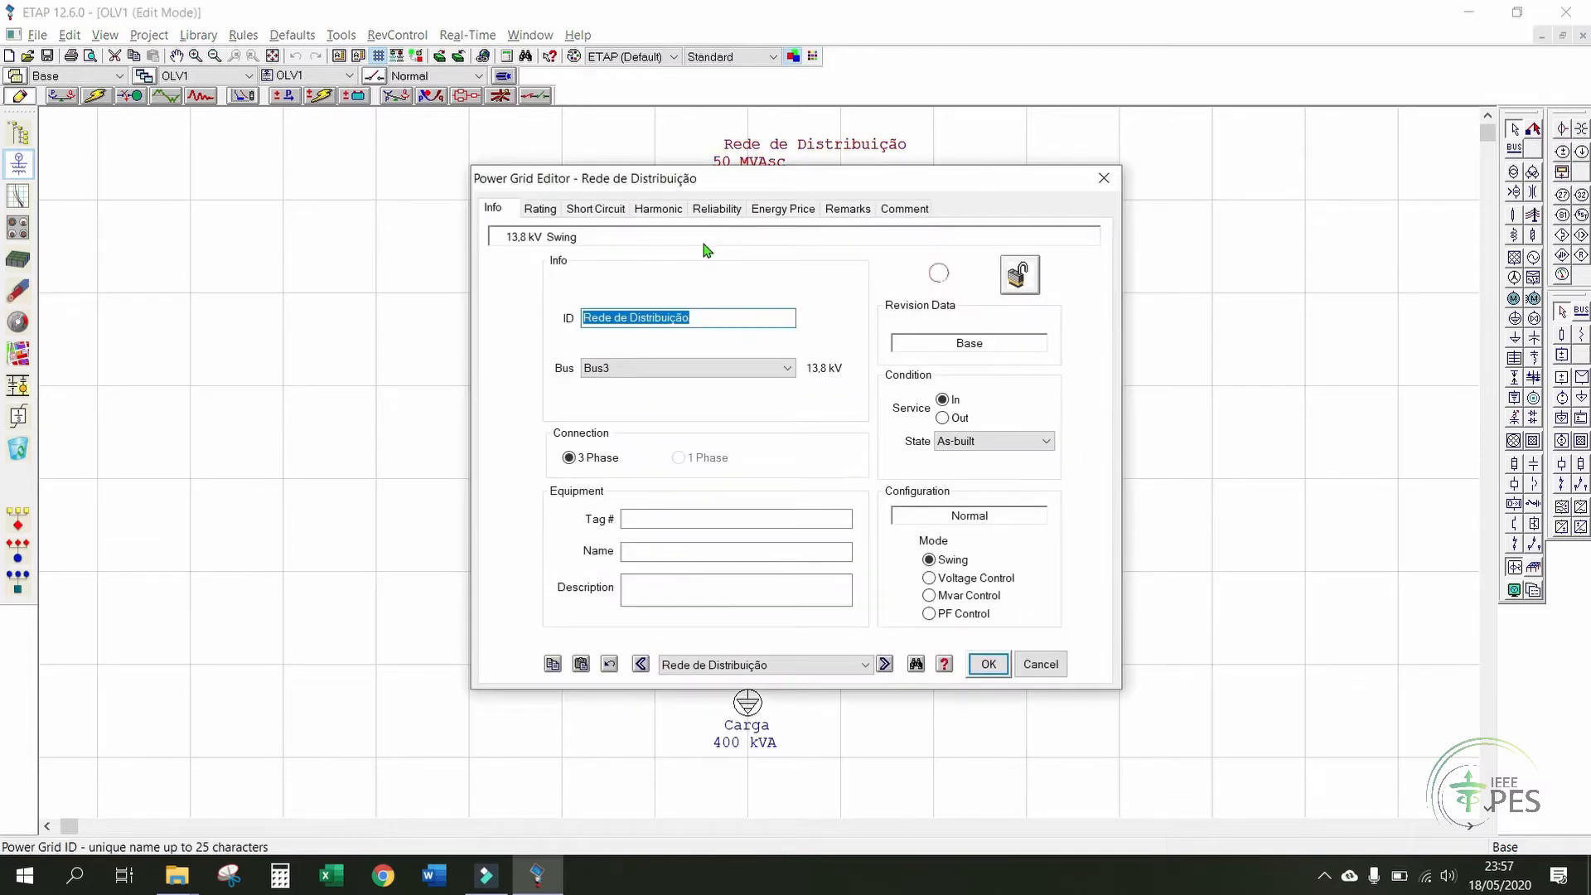
click(700, 266)
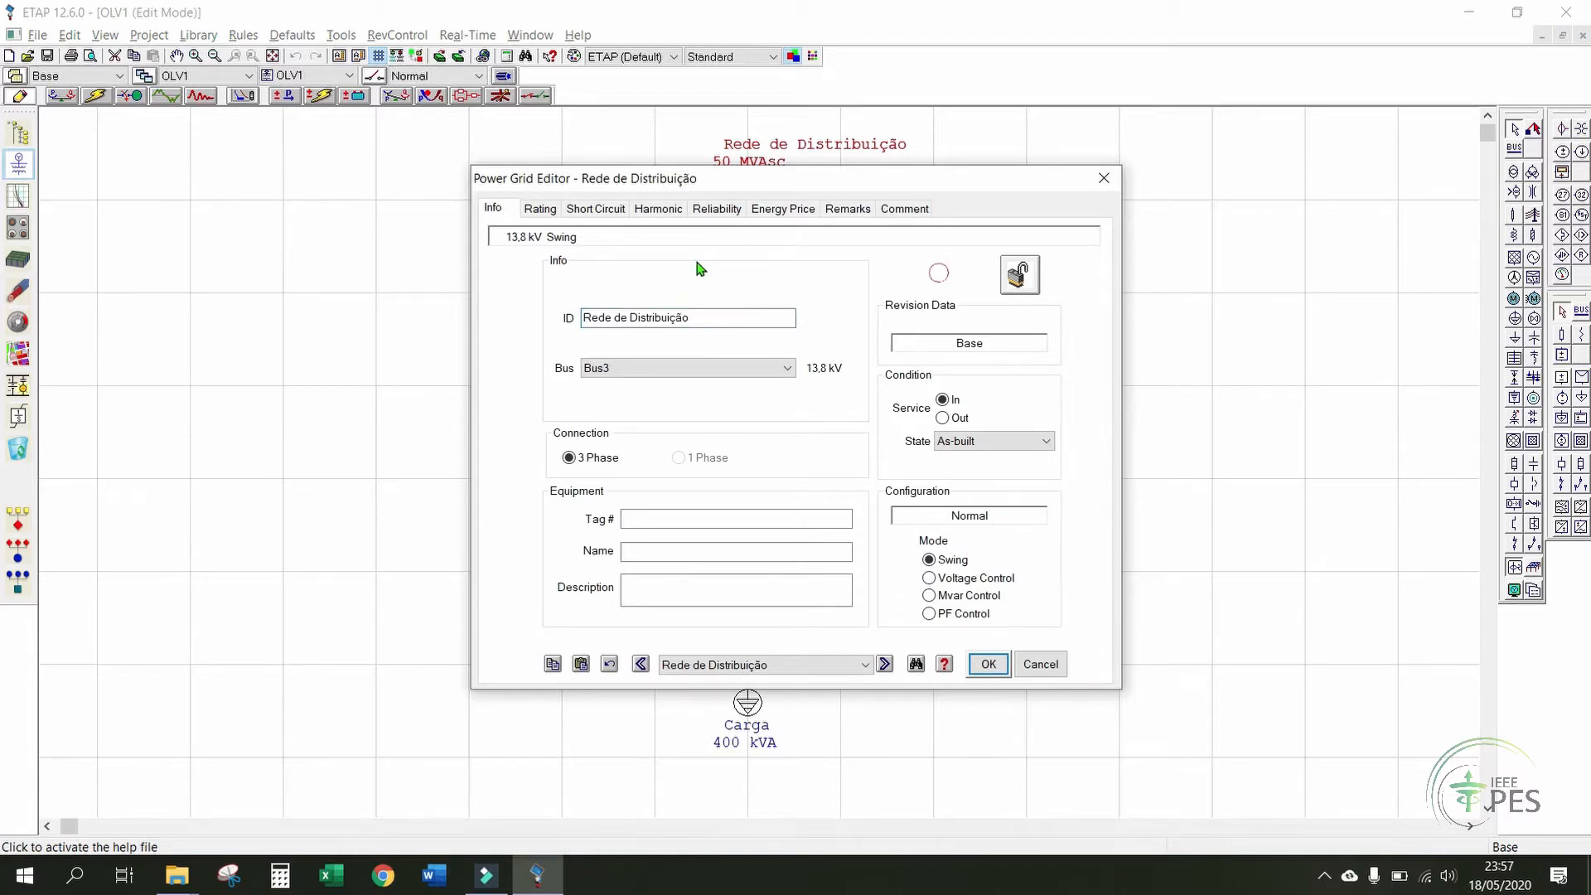
double_click(706, 317)
key(BackSpace)
key(BackSpace)
key(BackSpace)
key(BackSpace)
key(BackSpace)
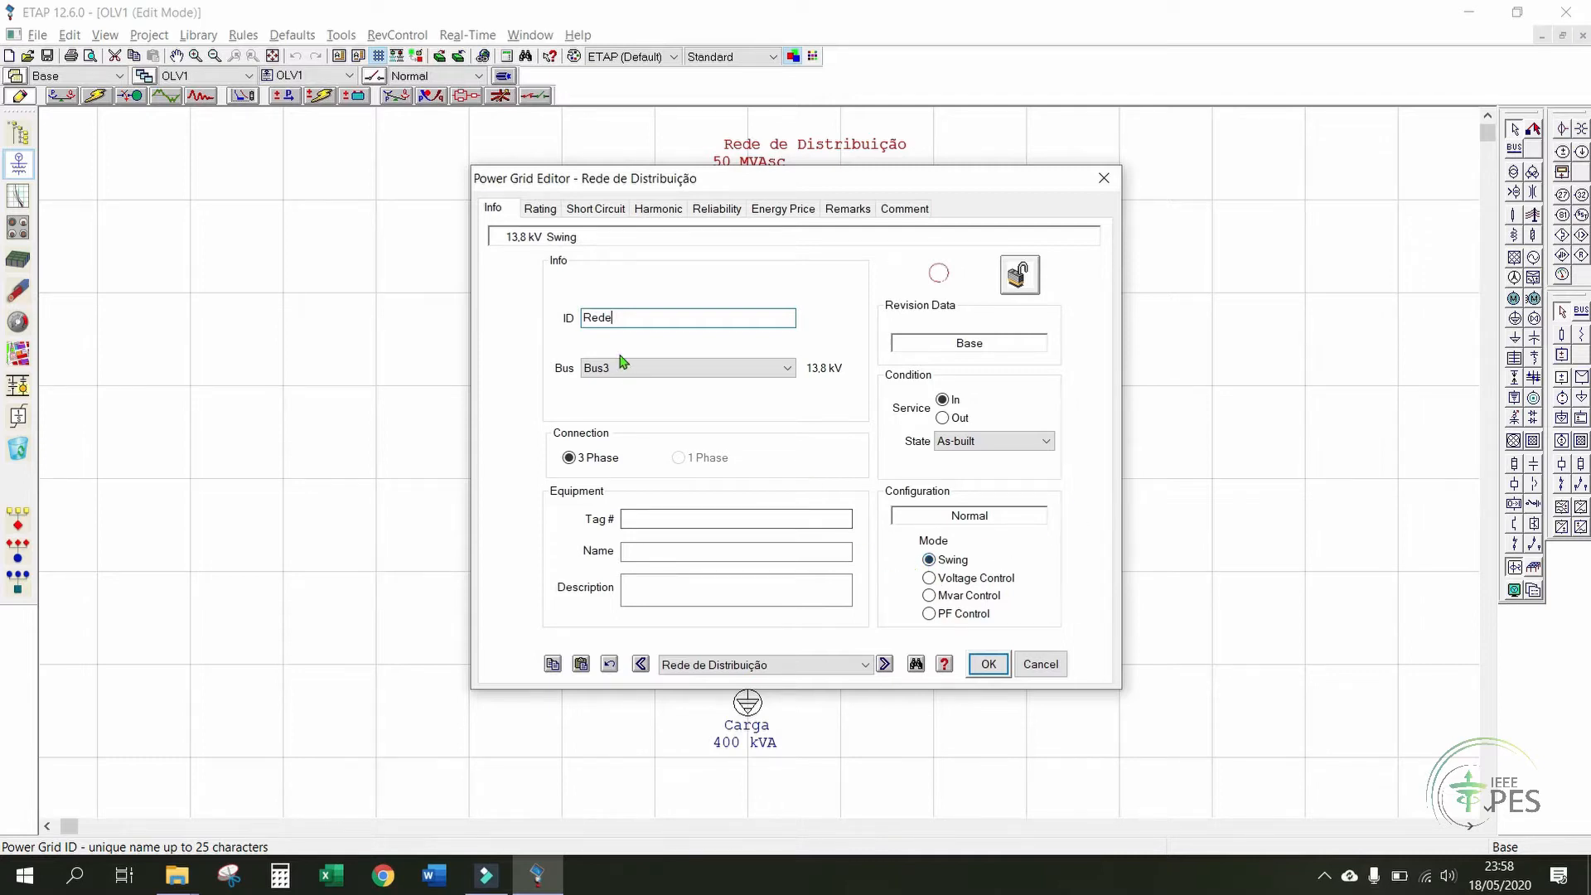
- Check the power grid's rated voltage and set its three-phase short-circuit rating to 50 MVAsc
click(537, 213)
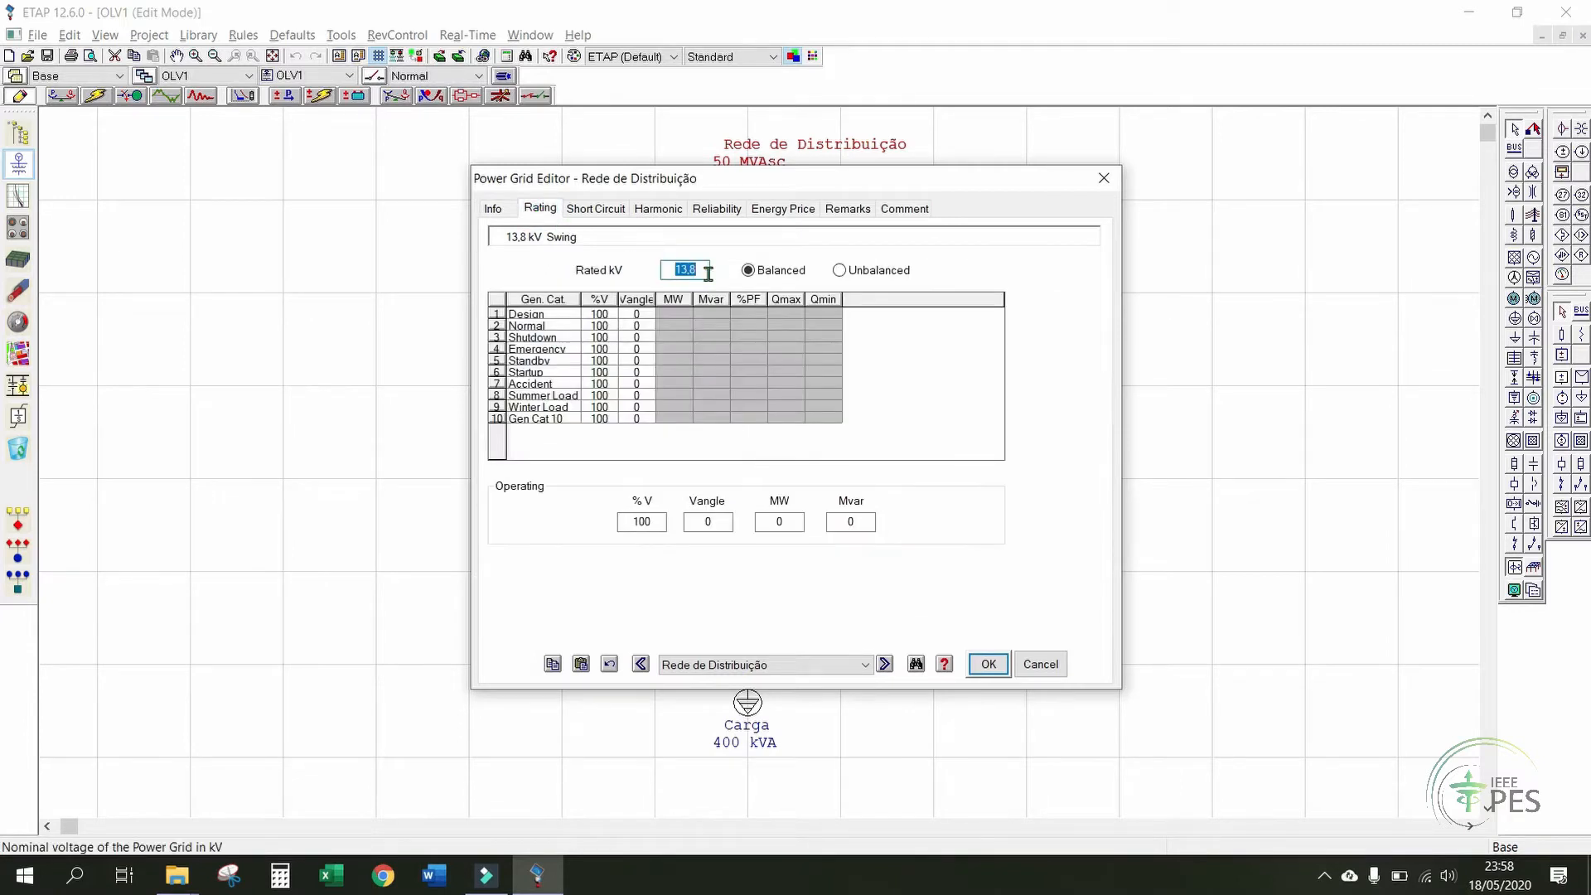
click(696, 271)
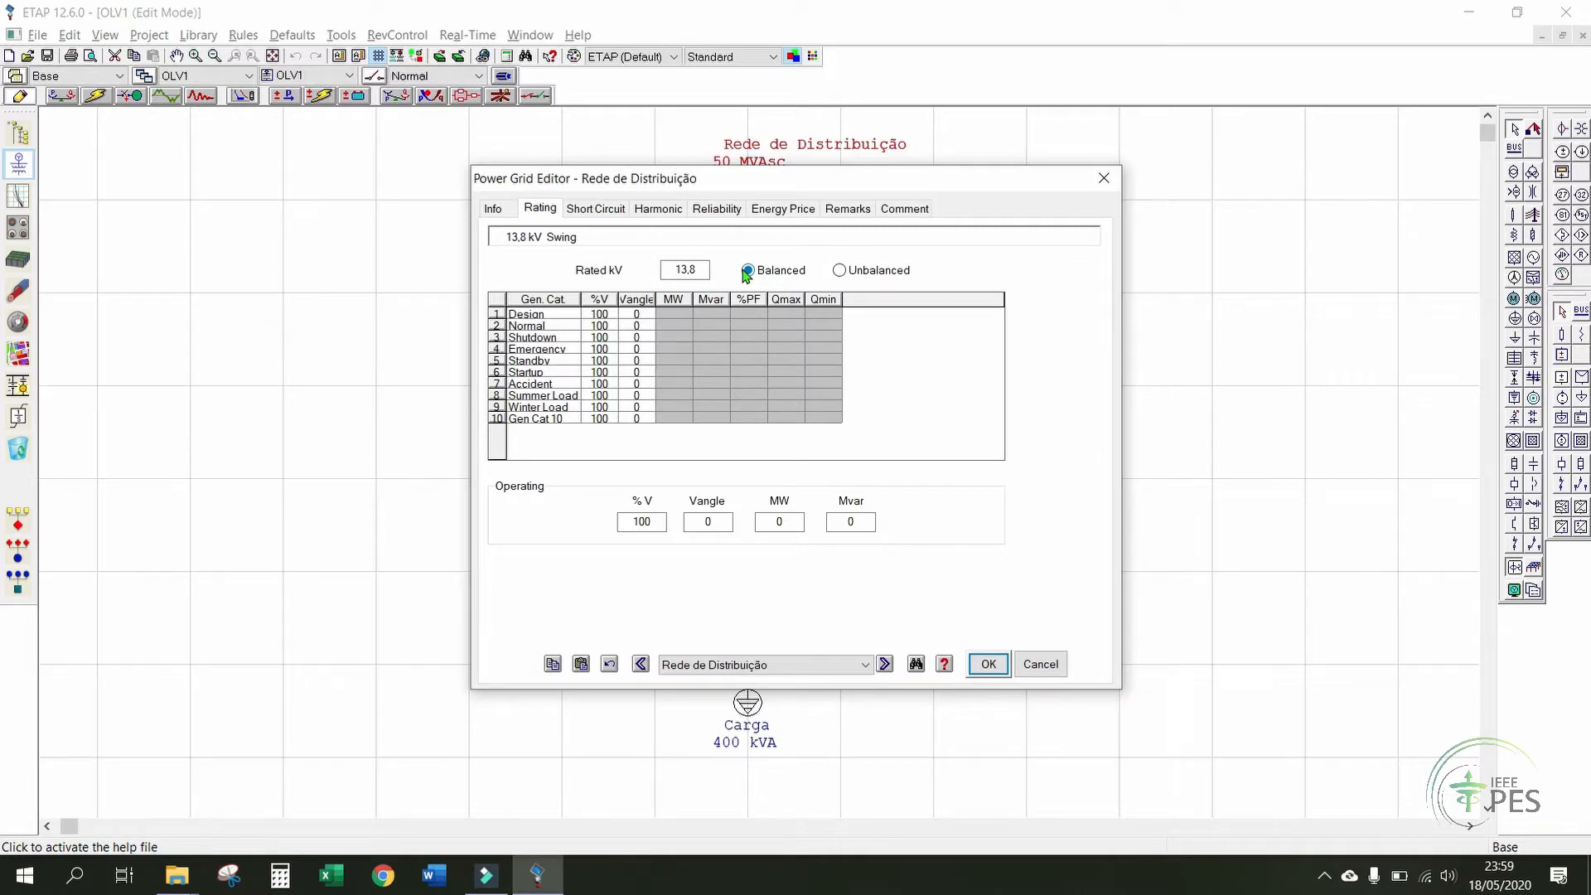
click(598, 216)
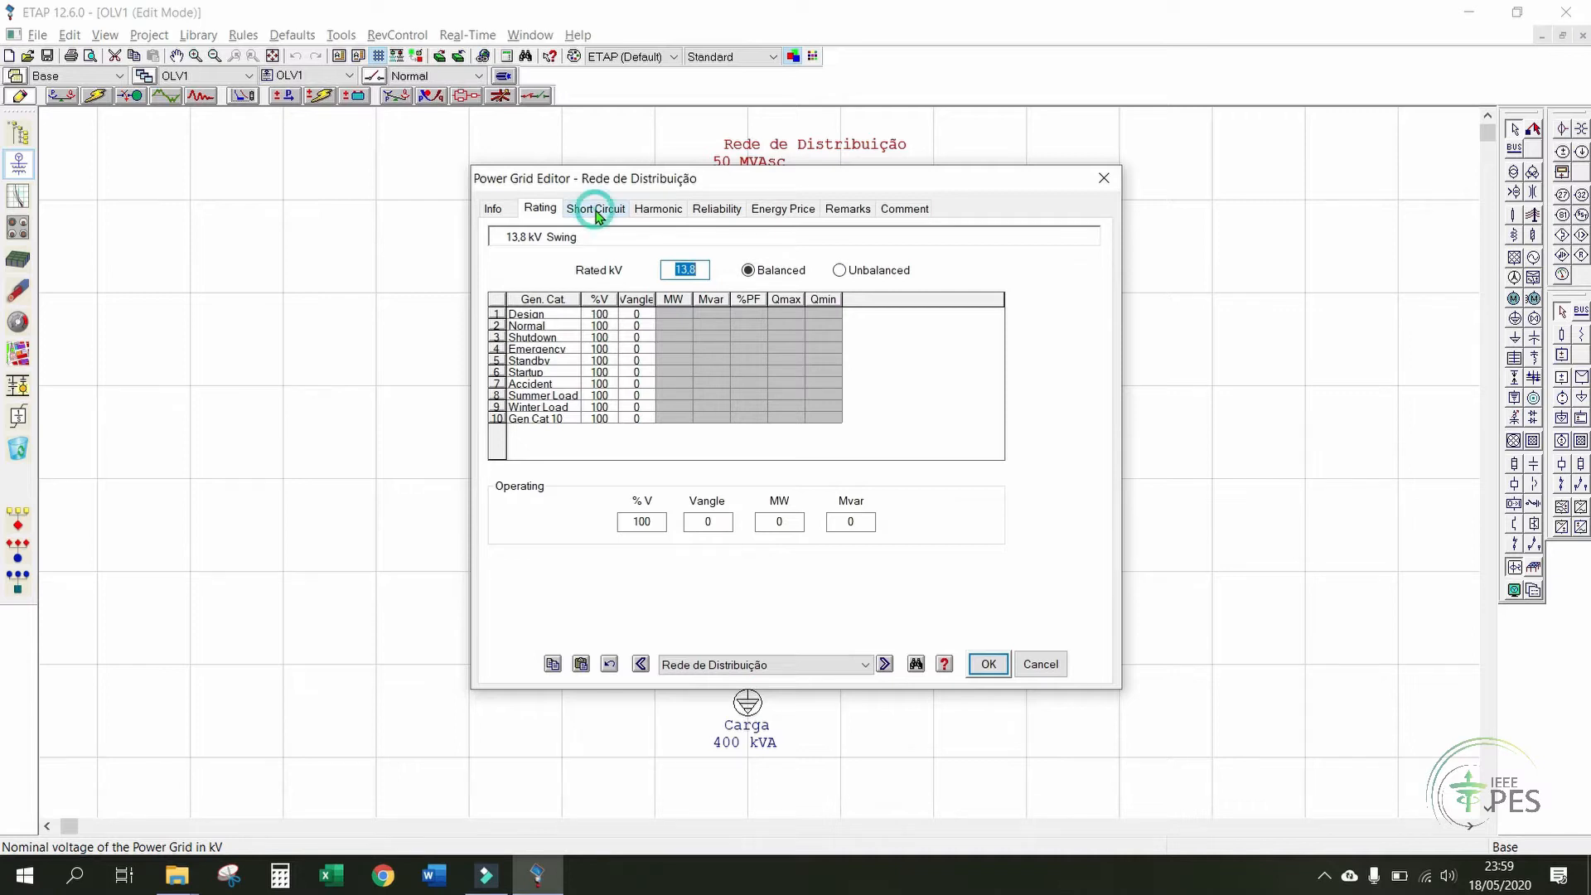
click(597, 213)
click(579, 426)
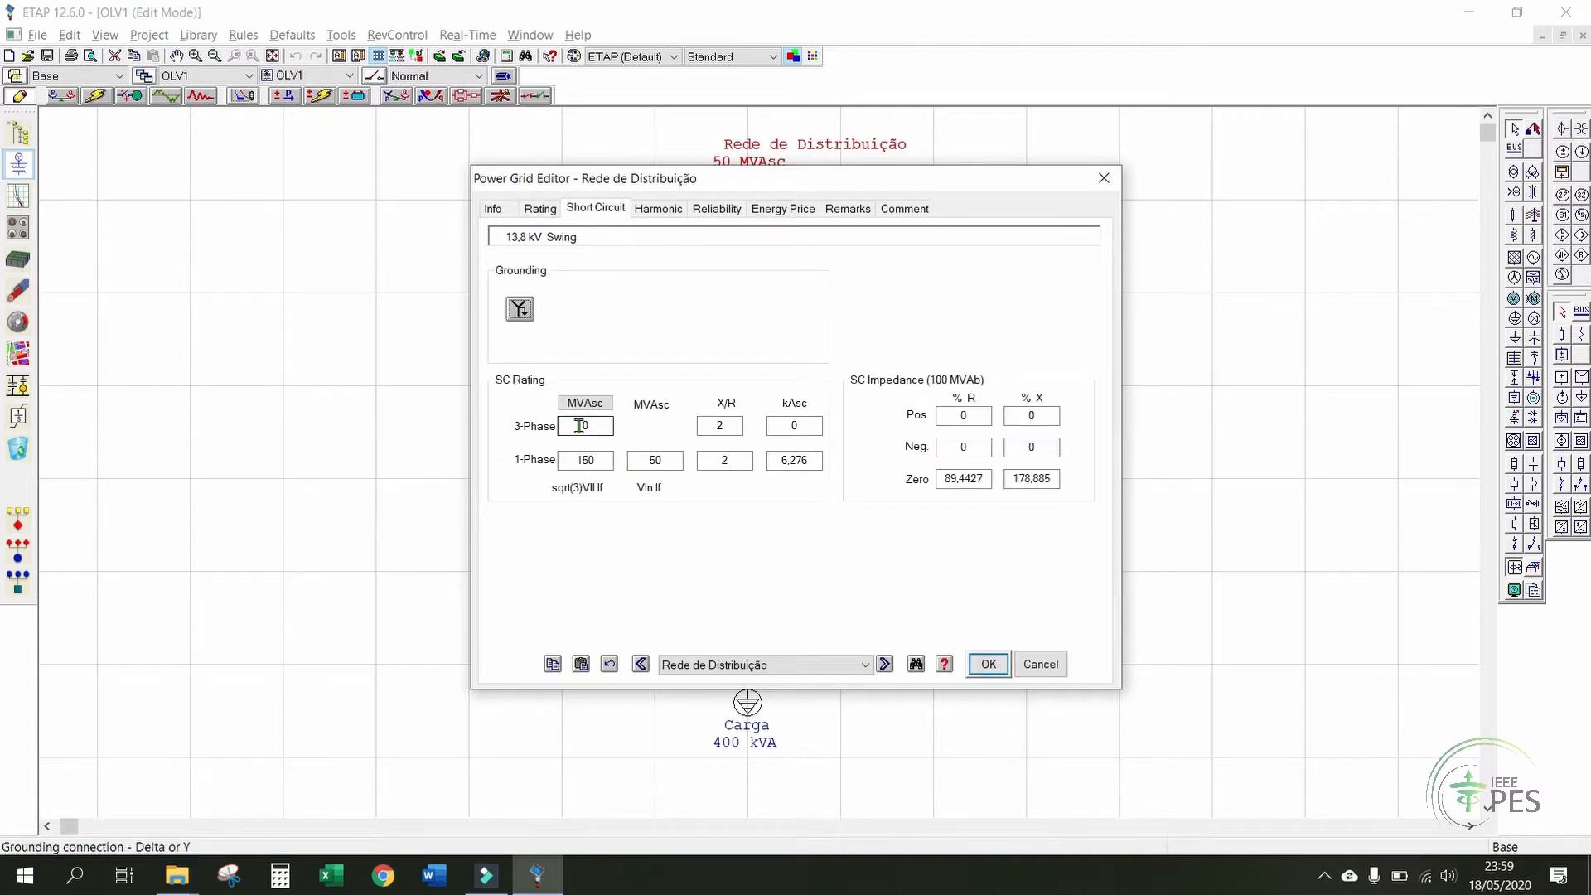
double_click(579, 426)
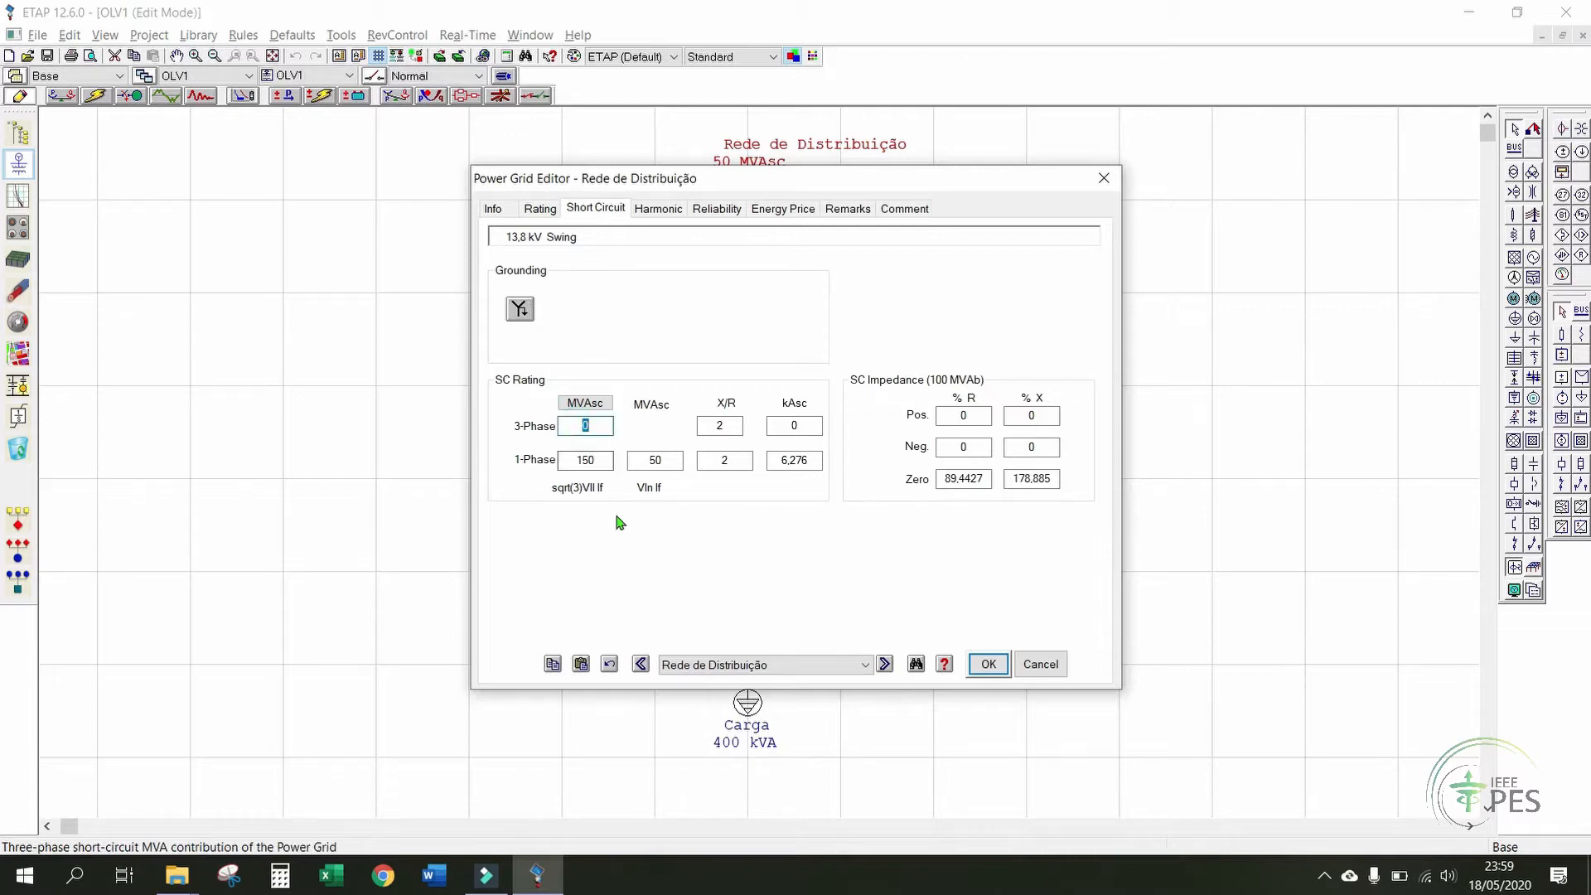
text(50)
key(Tab)
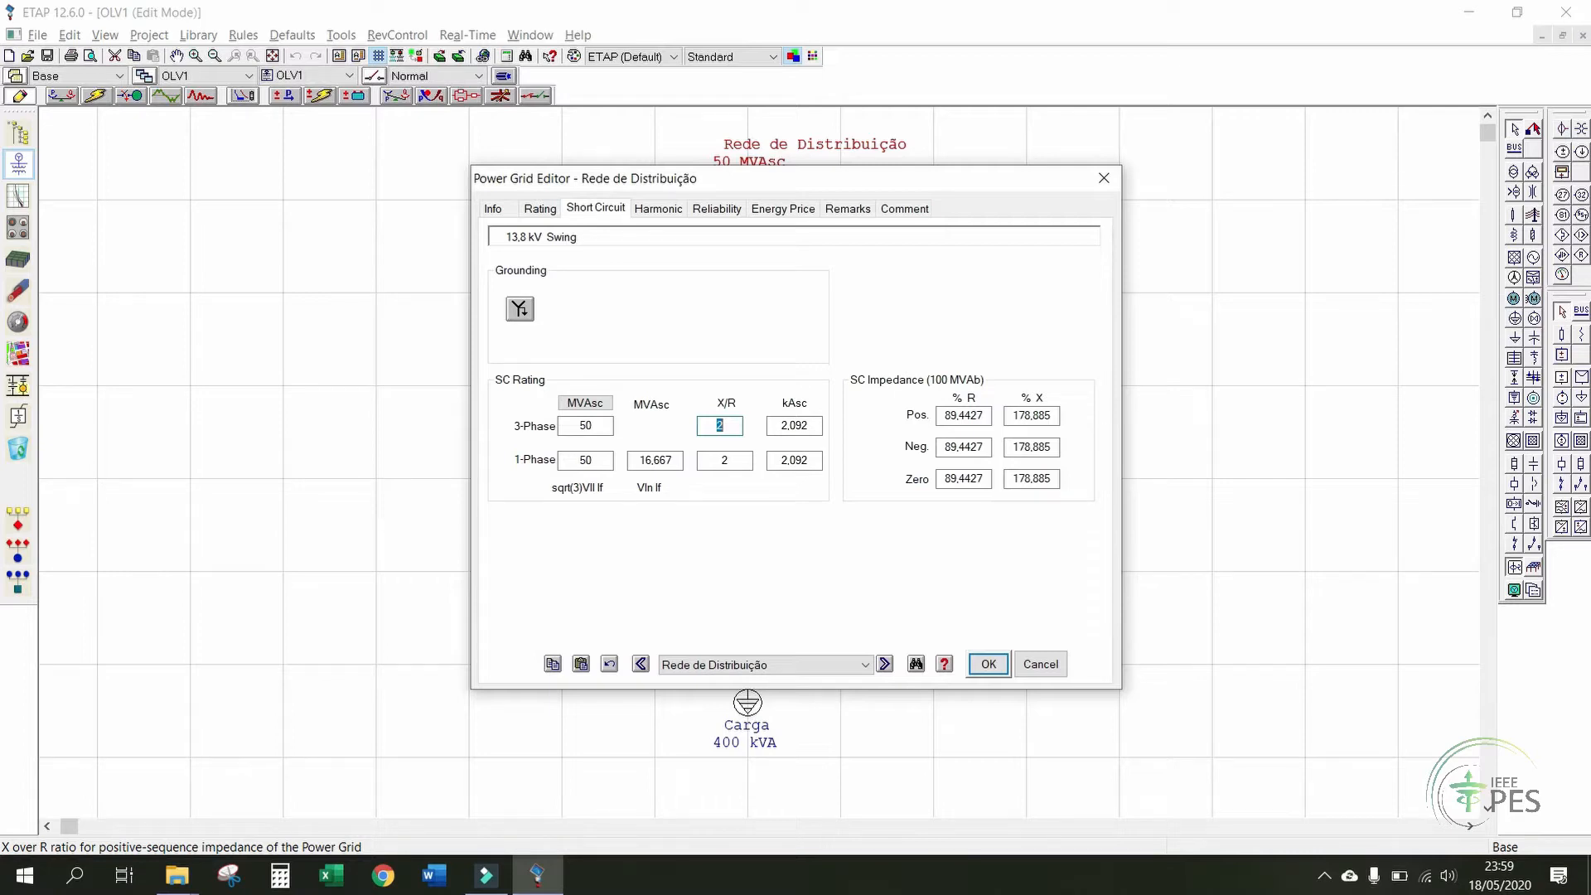
- Try a three-phase X/R ratio of 1,5 for the power grid and set it back to 2
text(1,5)
key(Tab)
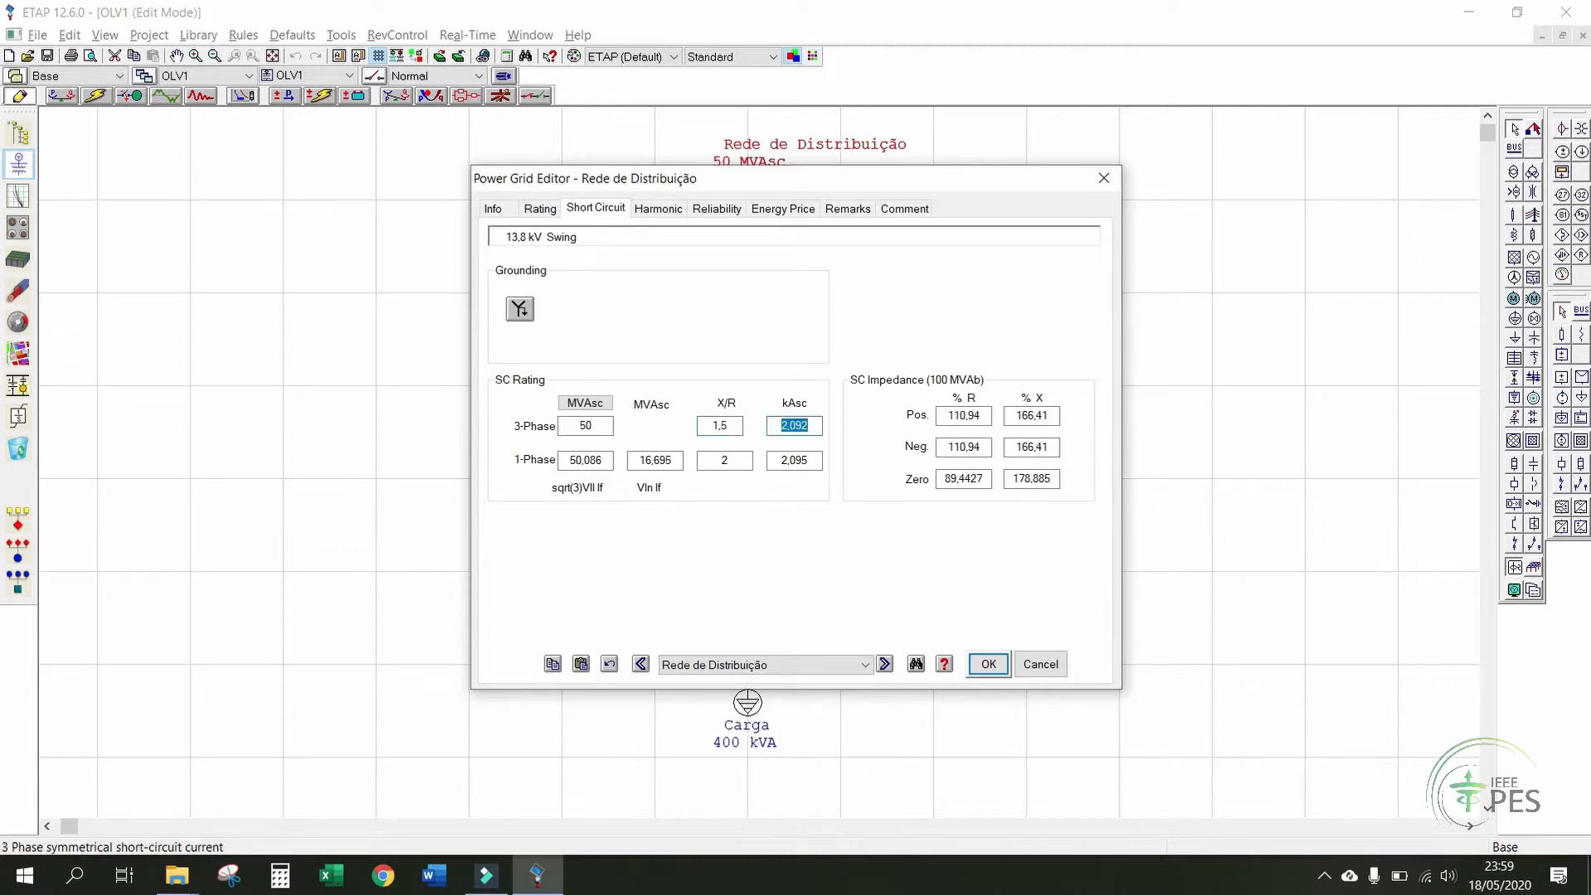
click(725, 426)
text(2)
key(Tab)
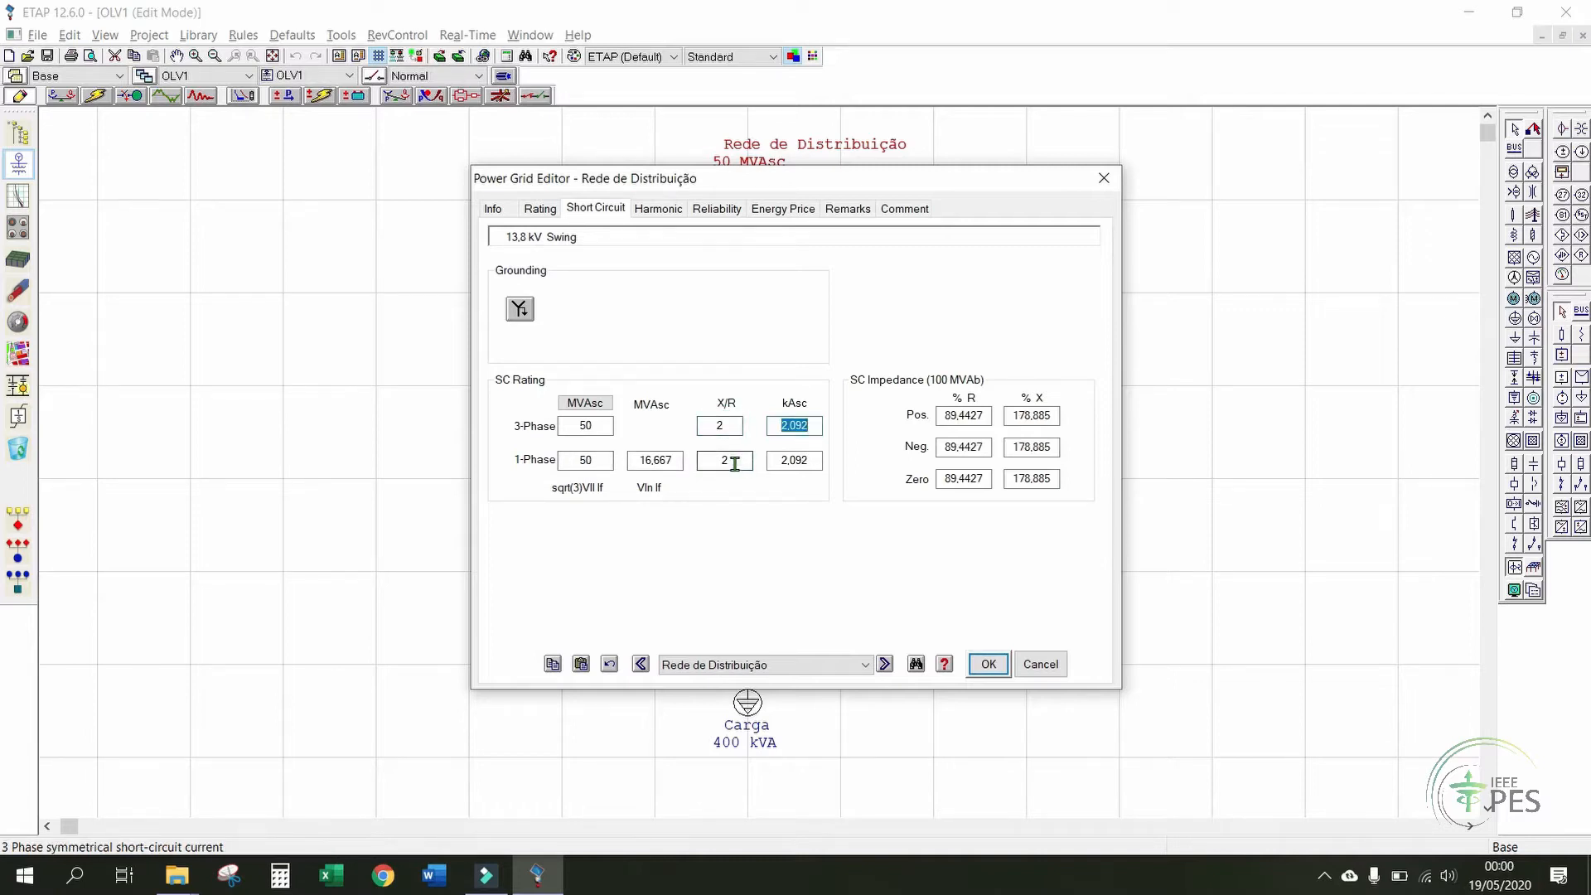
- Set the power grid's single-phase X/R ratio to 2 and accept the grid settings
click(727, 460)
text(2)
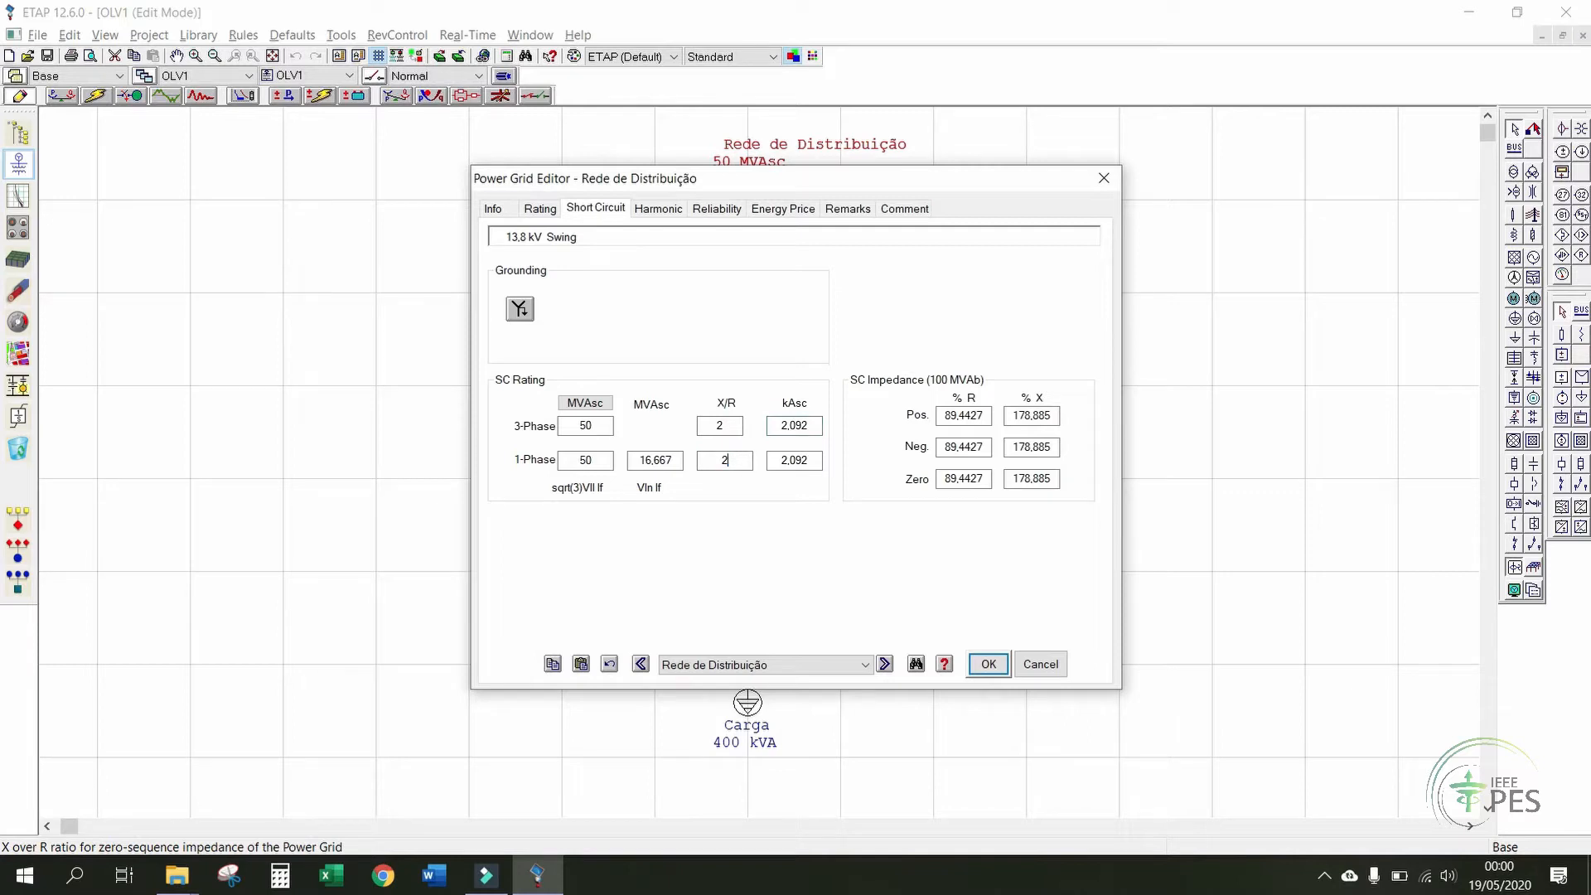
key(Tab)
key(Tab)
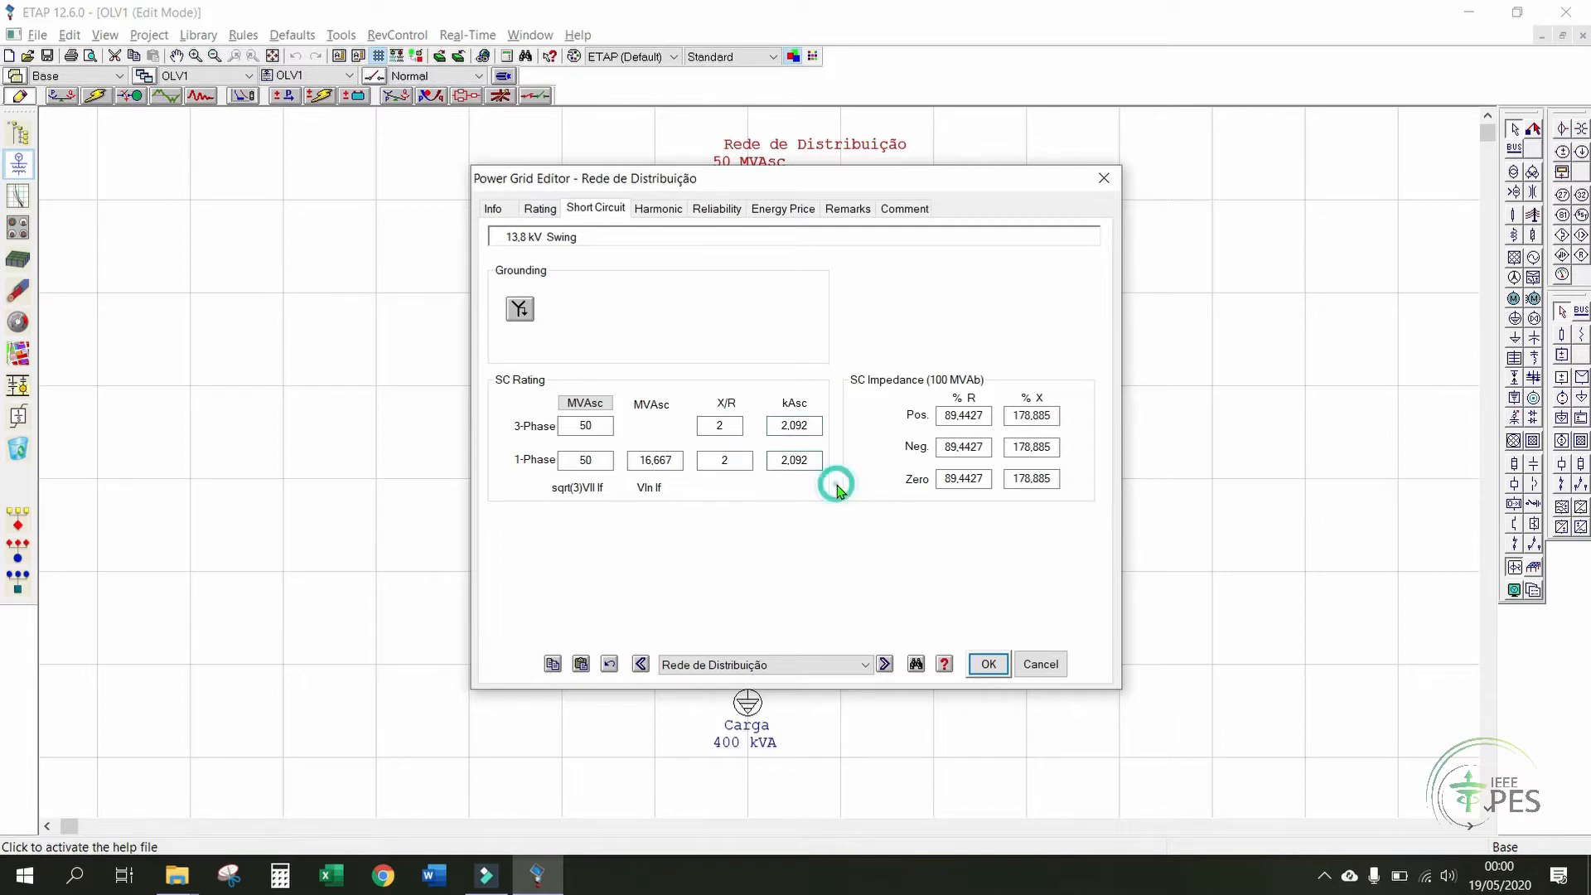
click(987, 666)
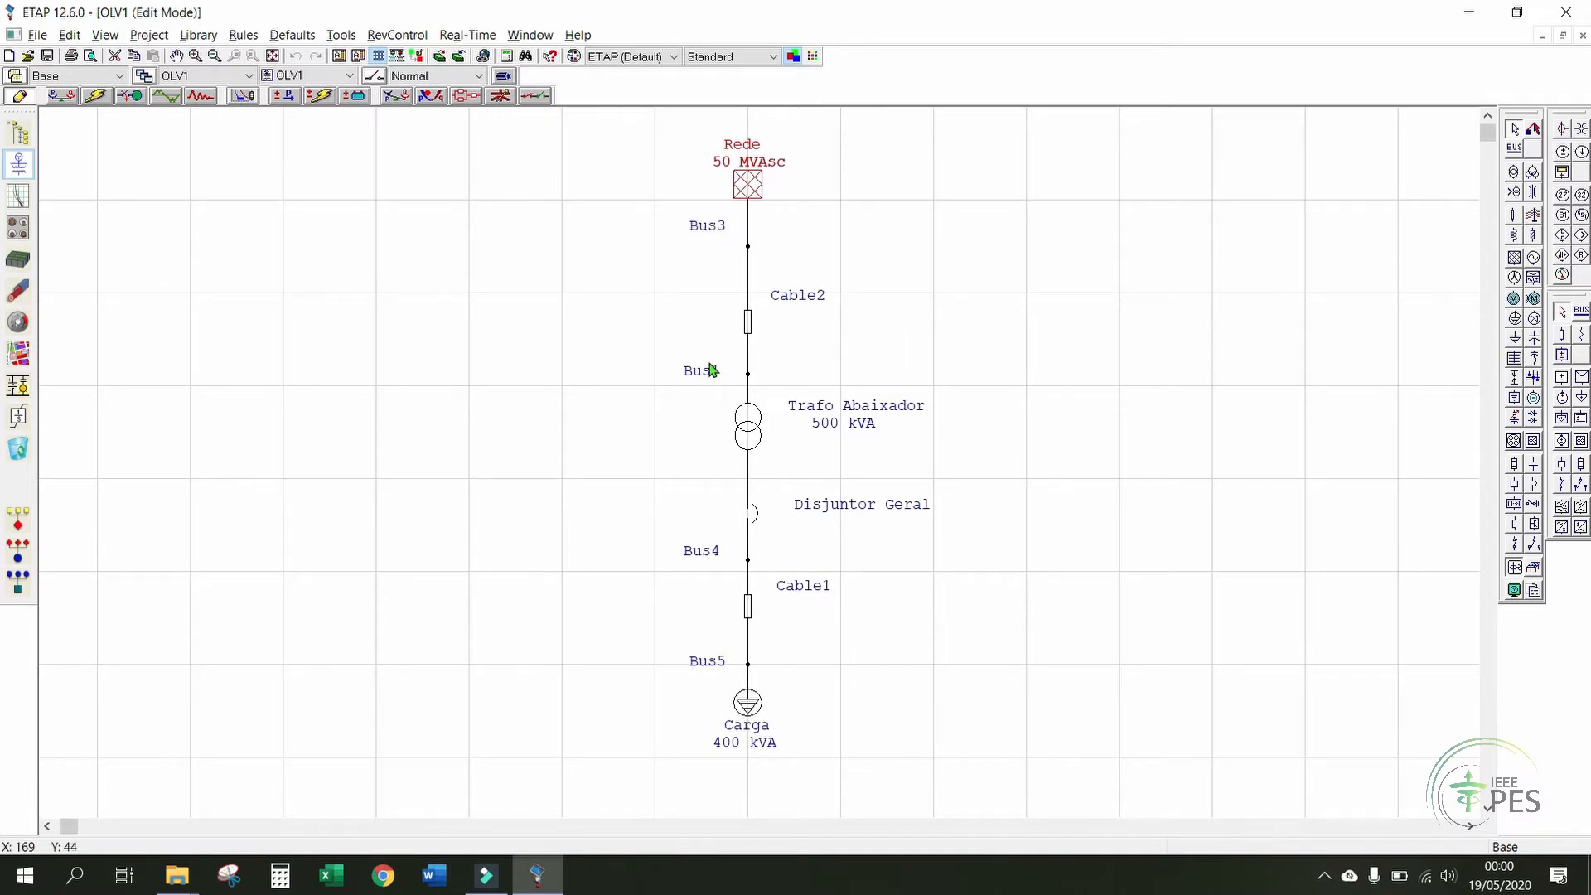
- Review the ID and nominal voltage of Bus3 and Bus1 in their bus properties
click(758, 248)
double_click(706, 233)
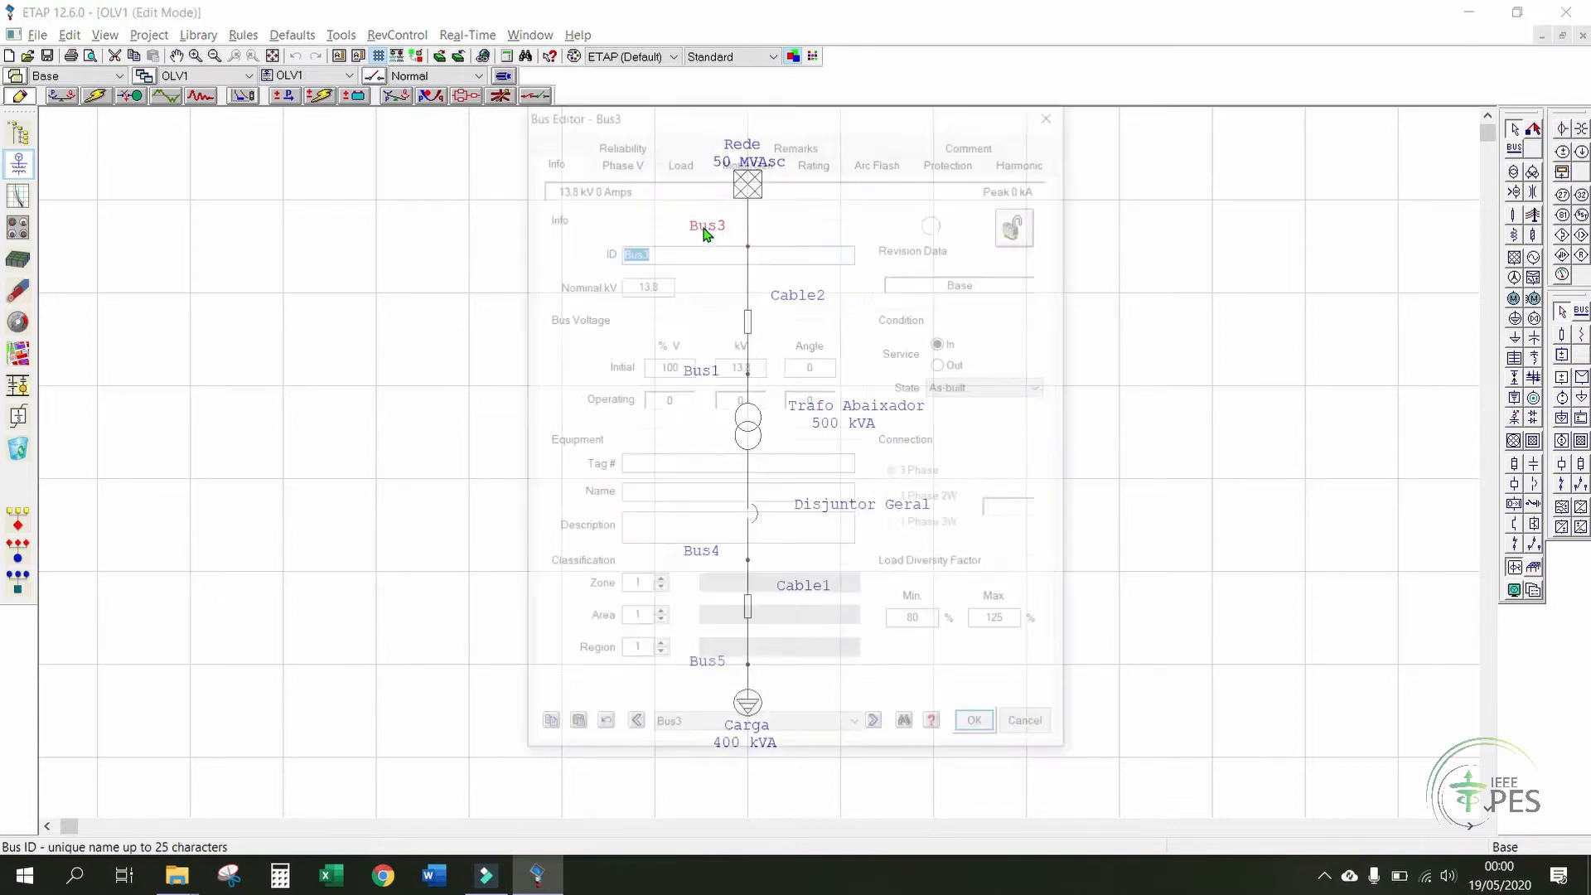
click(663, 283)
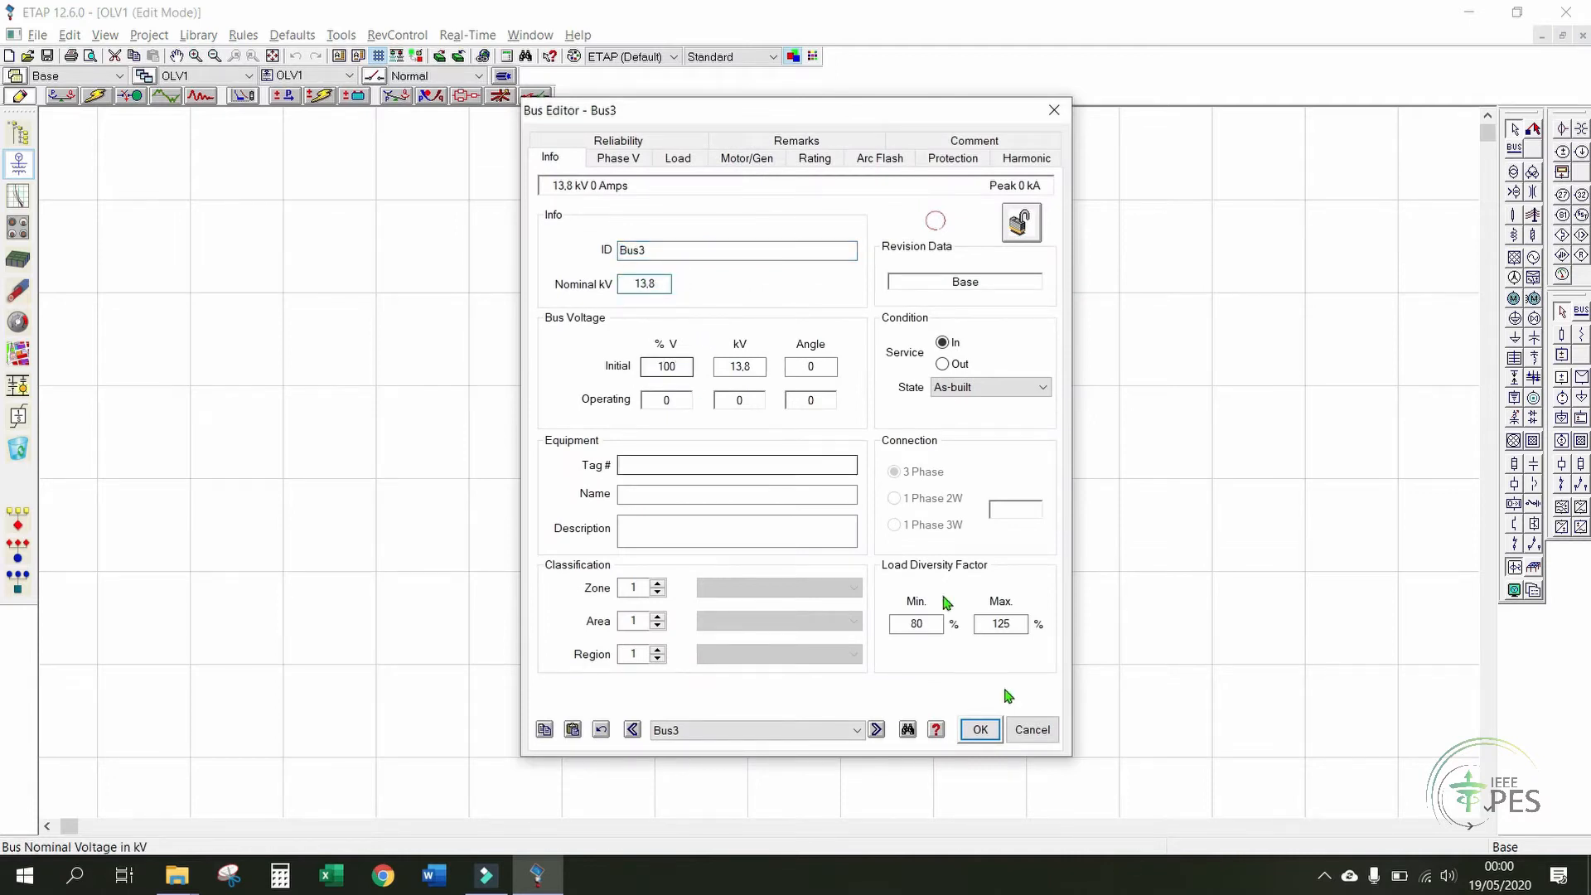
click(979, 729)
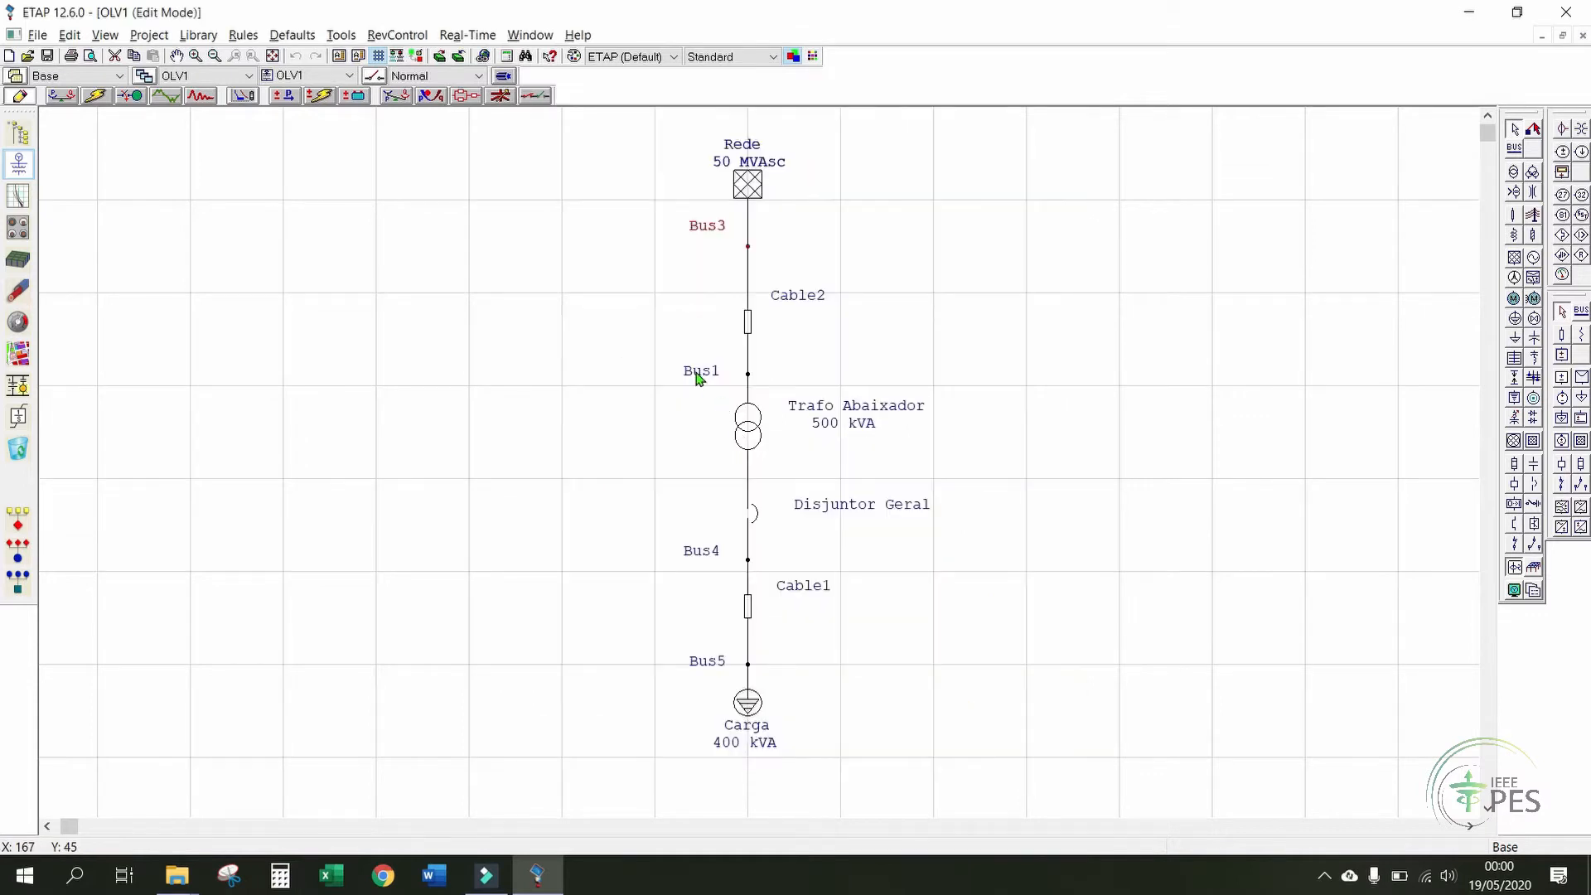
double_click(697, 375)
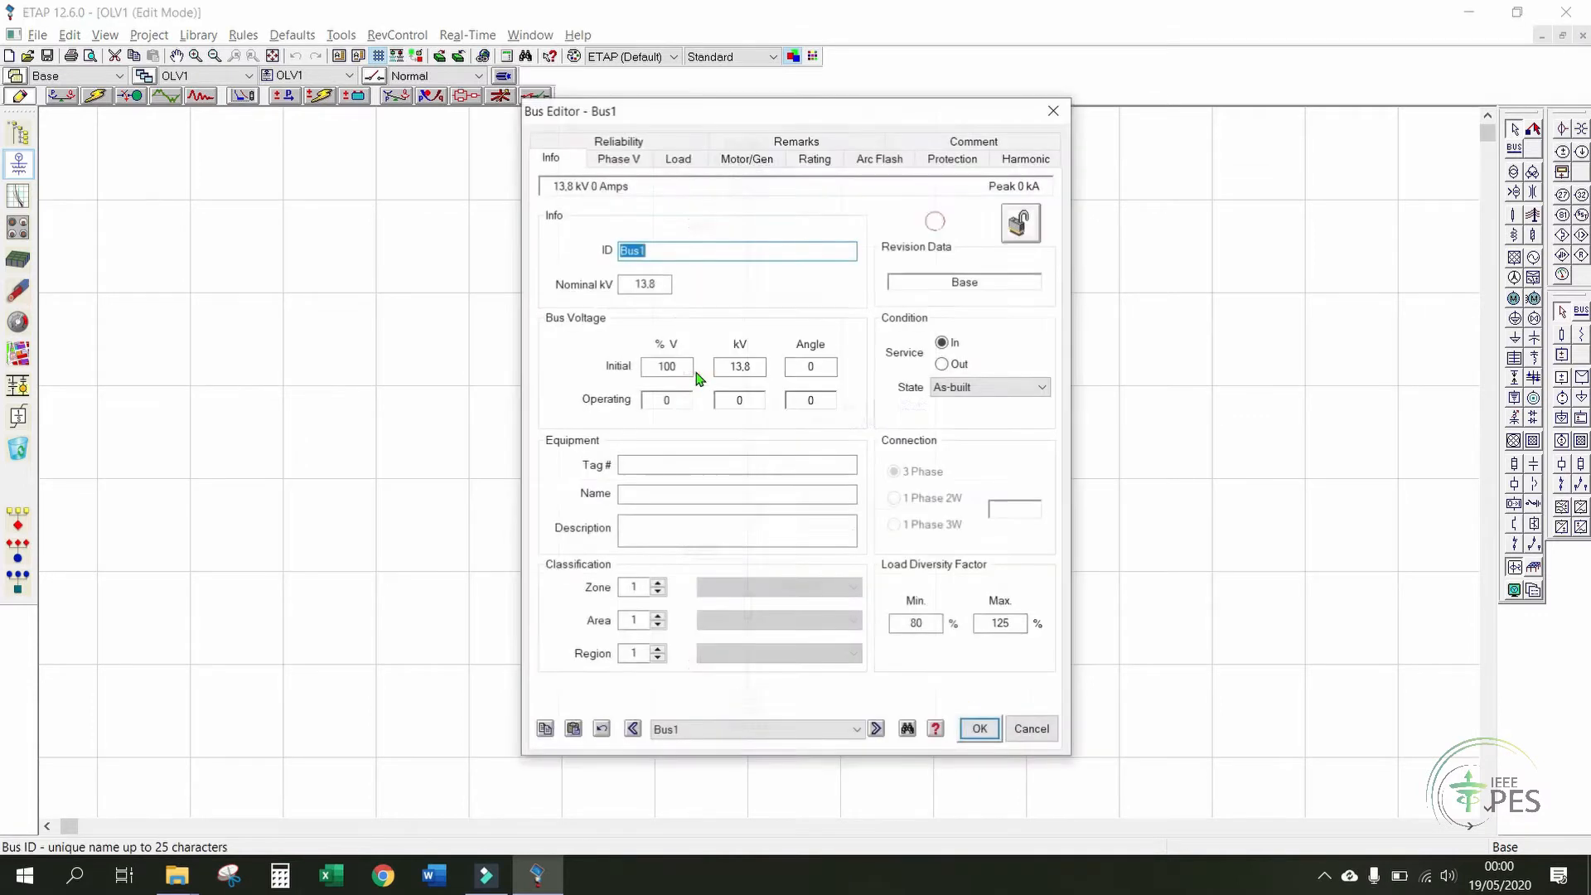
click(678, 250)
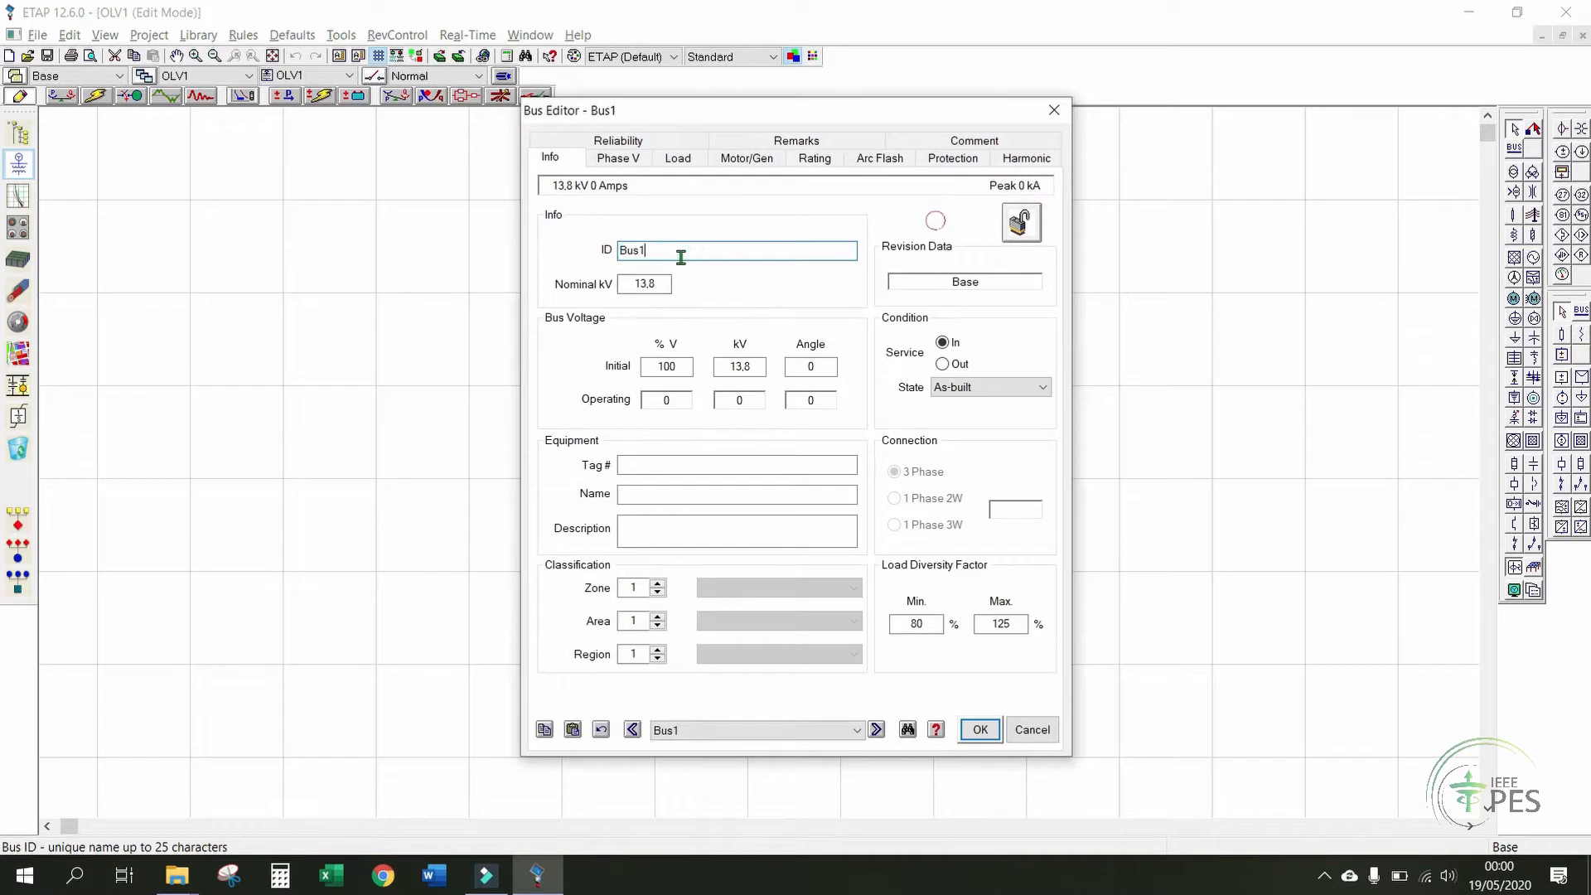
click(981, 731)
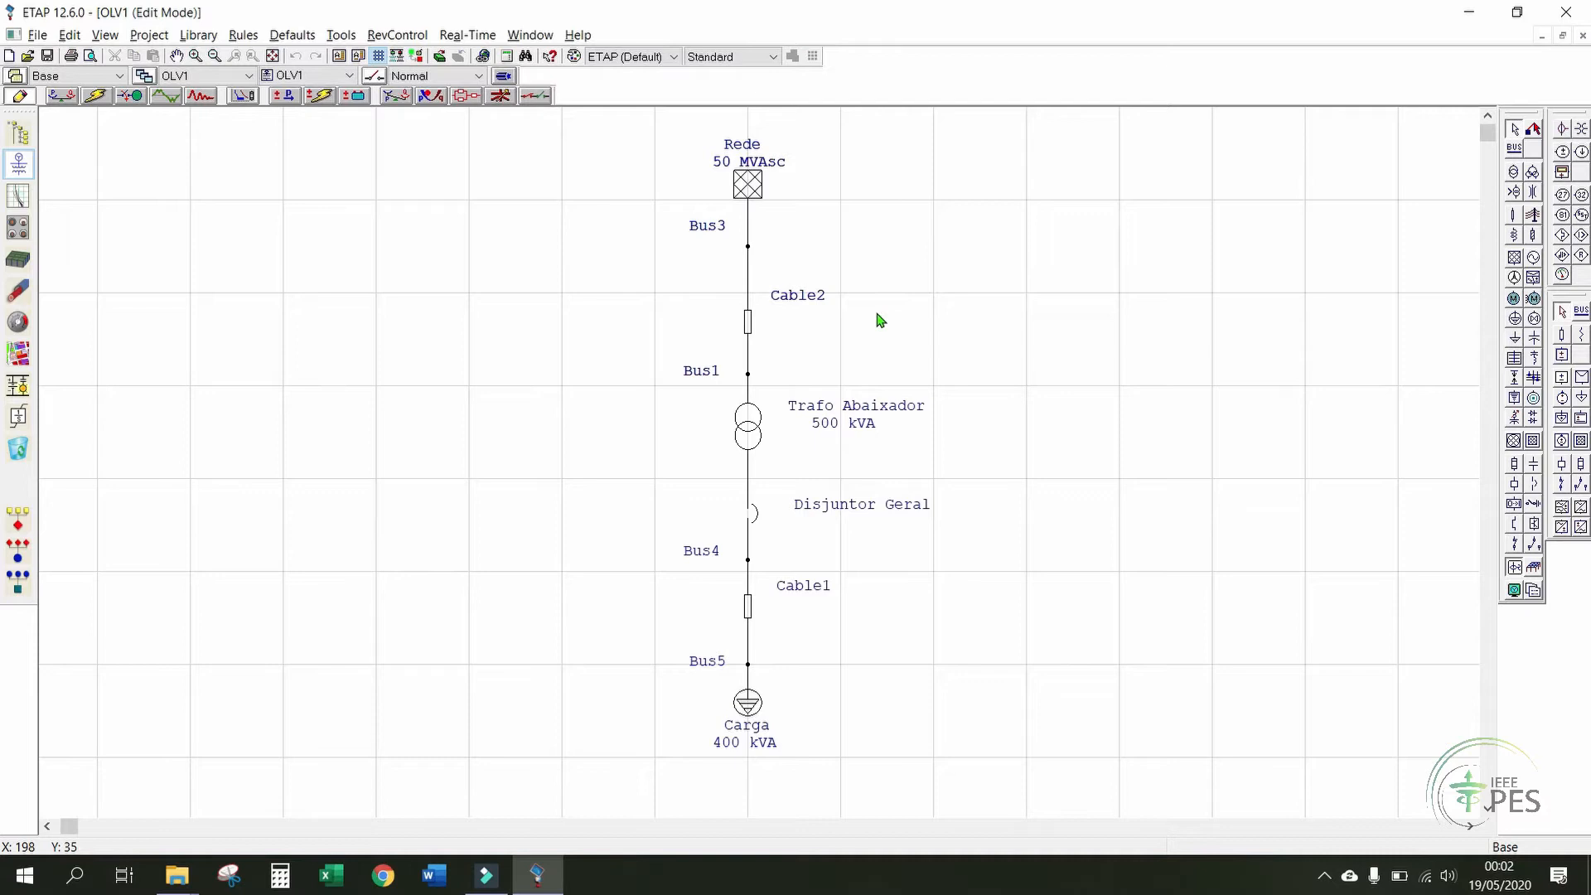
- Open the cable library selection for Cable2, the cable between Bus3 and Bus1
click(806, 301)
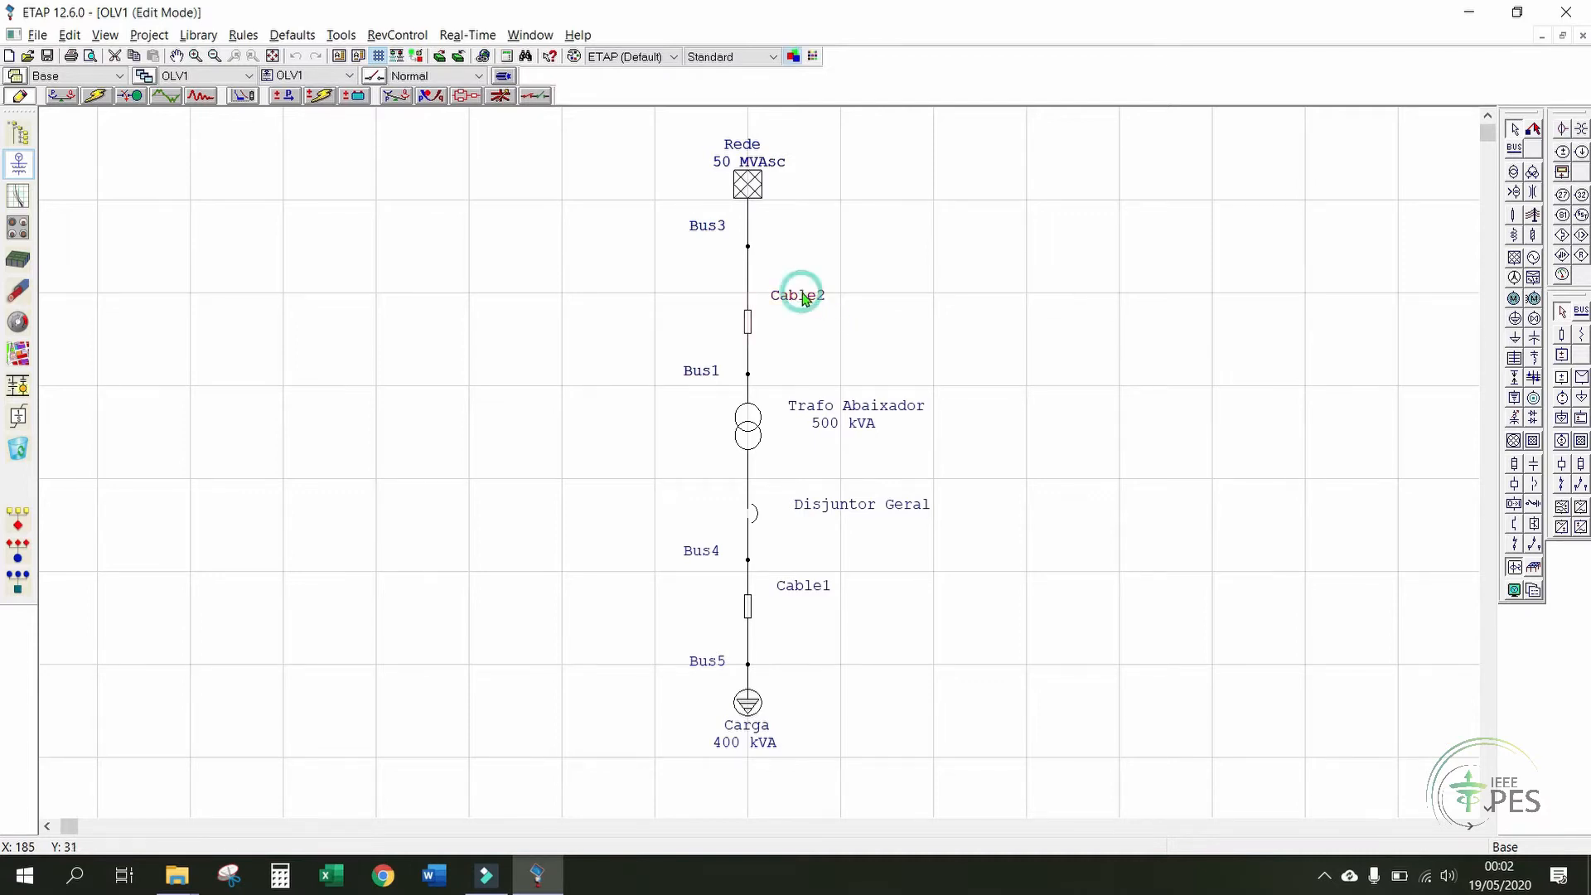
click(810, 300)
double_click(808, 298)
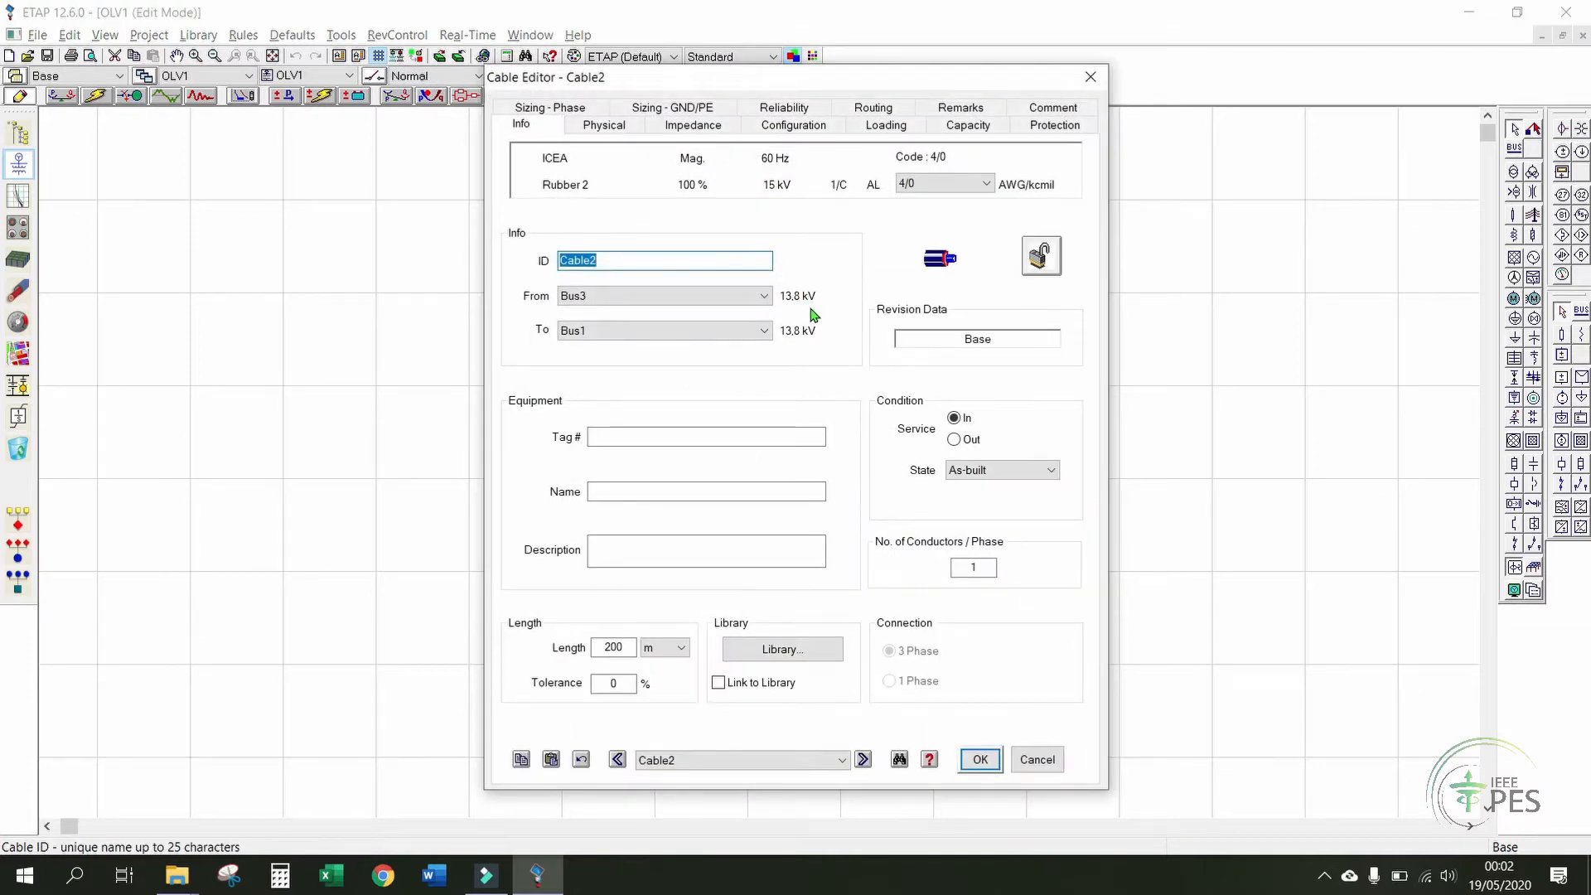
click(835, 261)
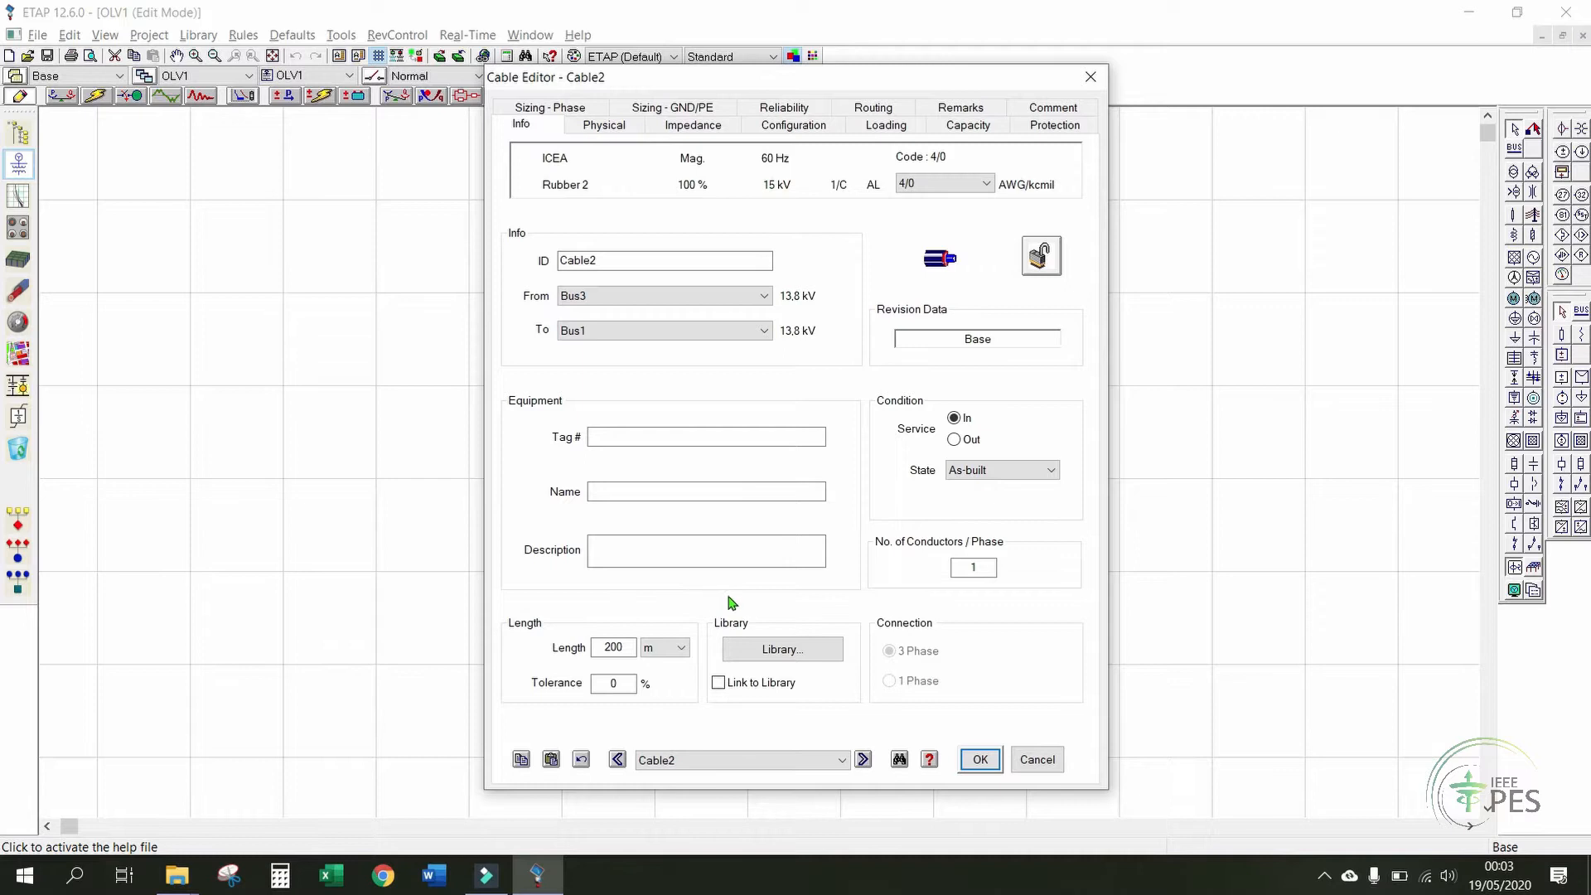
click(791, 653)
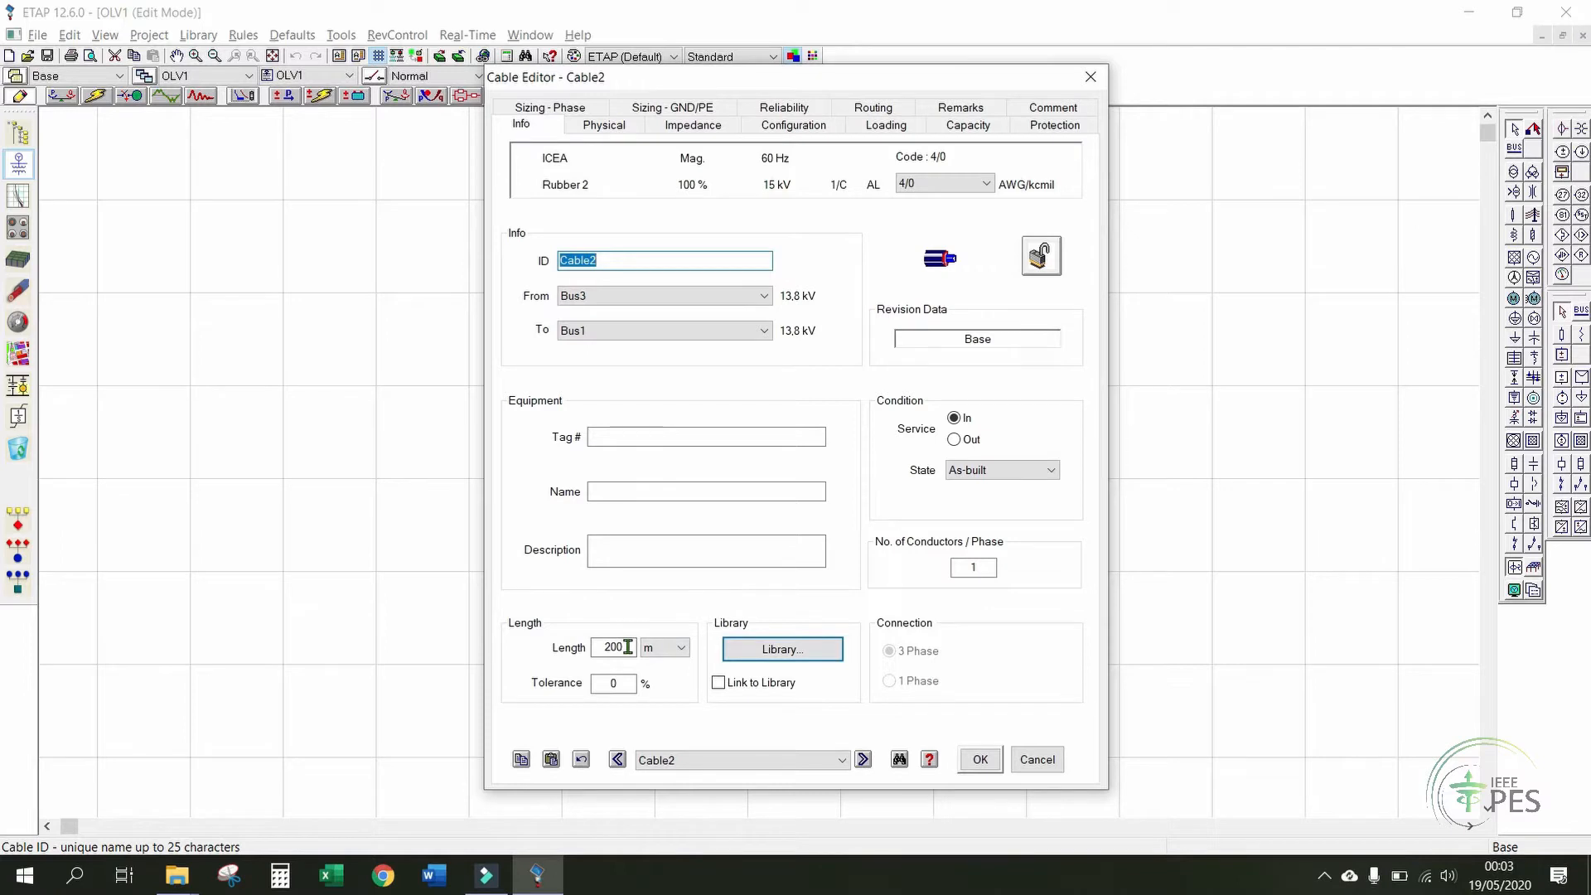
click(797, 654)
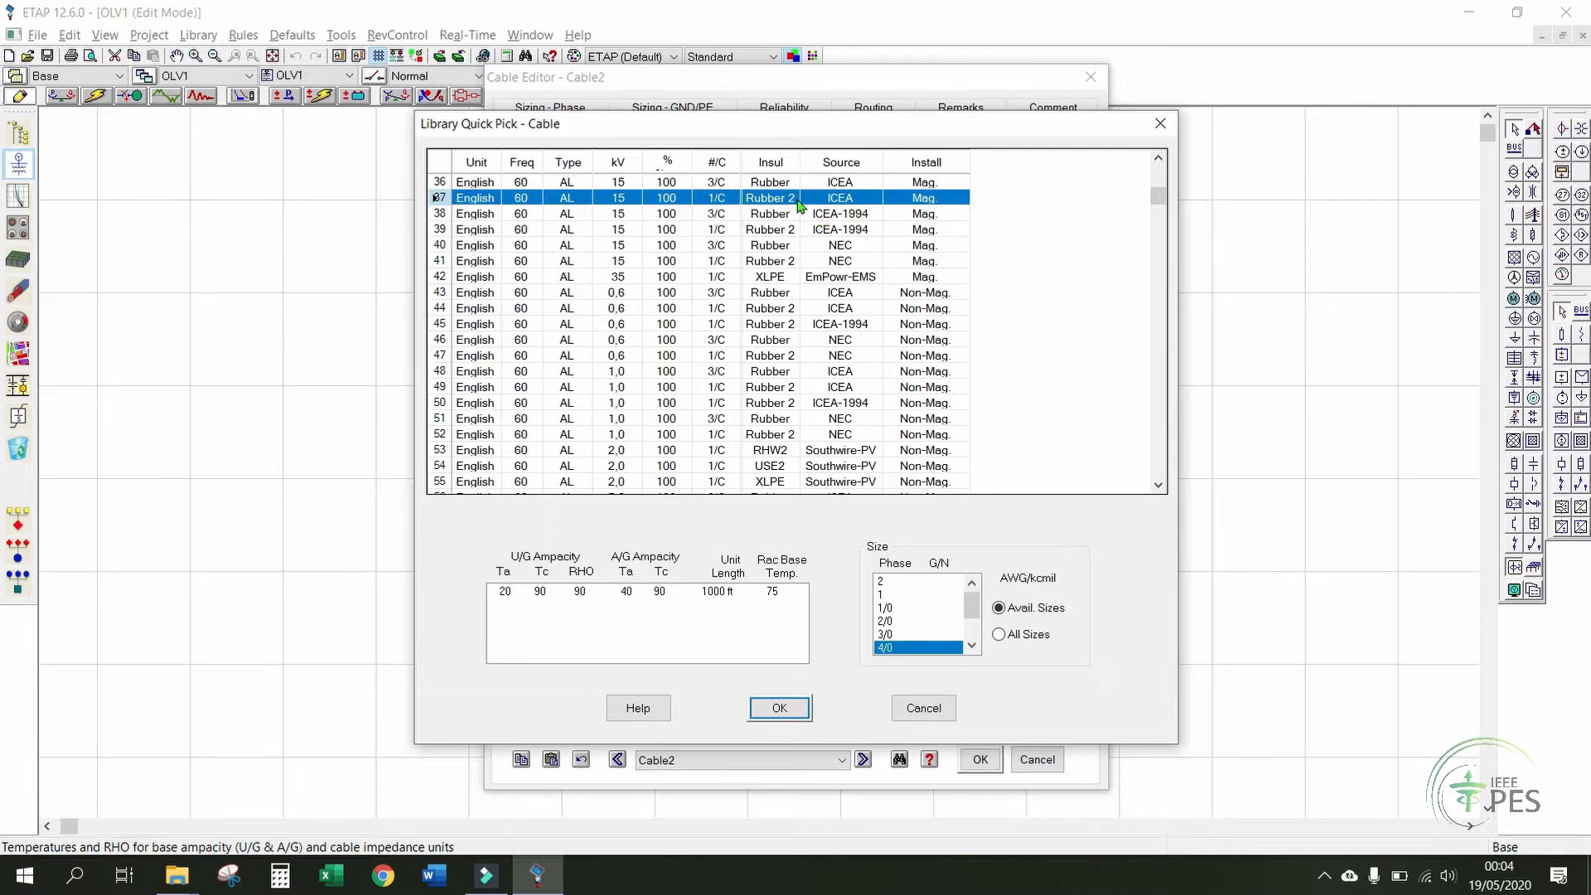
- Filter the cable library by voltage so that only 15 kV cables are listed
click(617, 166)
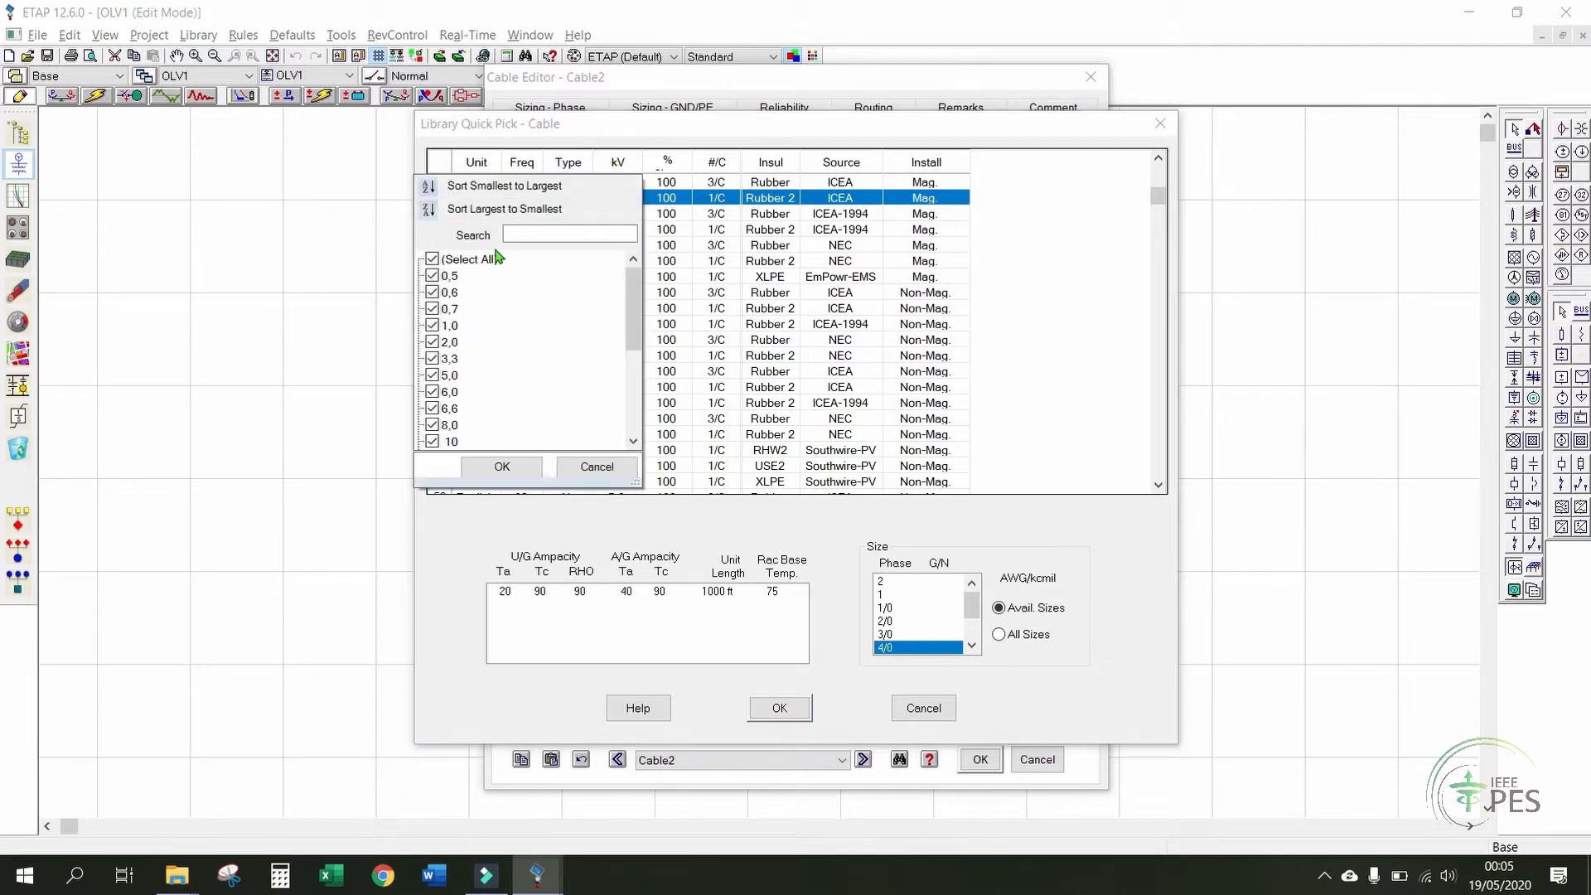
click(432, 259)
scroll(439, 390, down, 2)
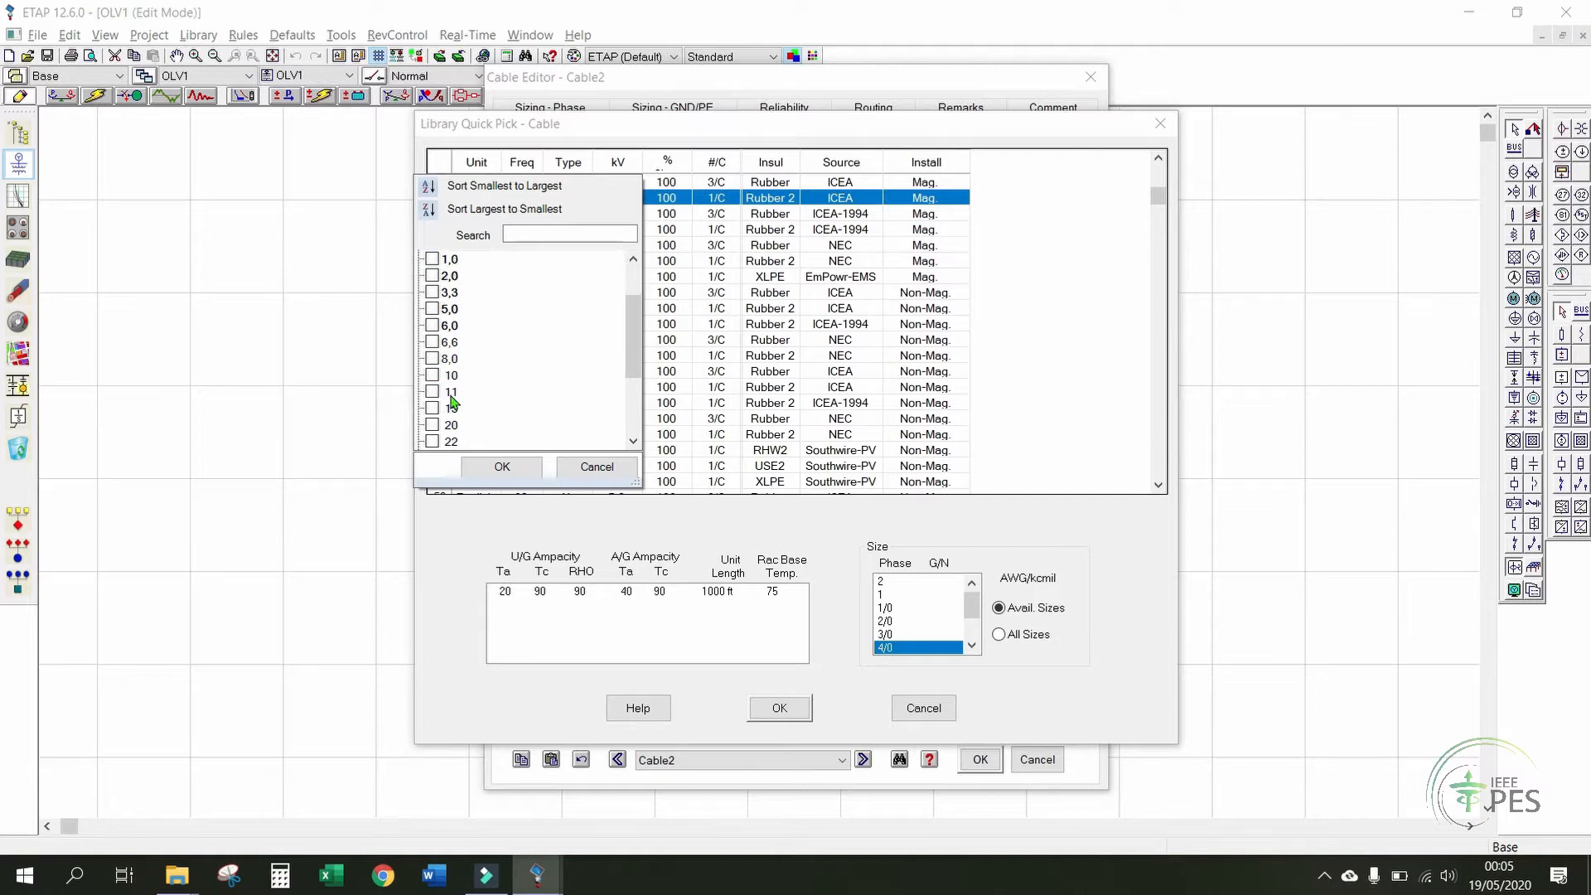
click(432, 409)
click(501, 465)
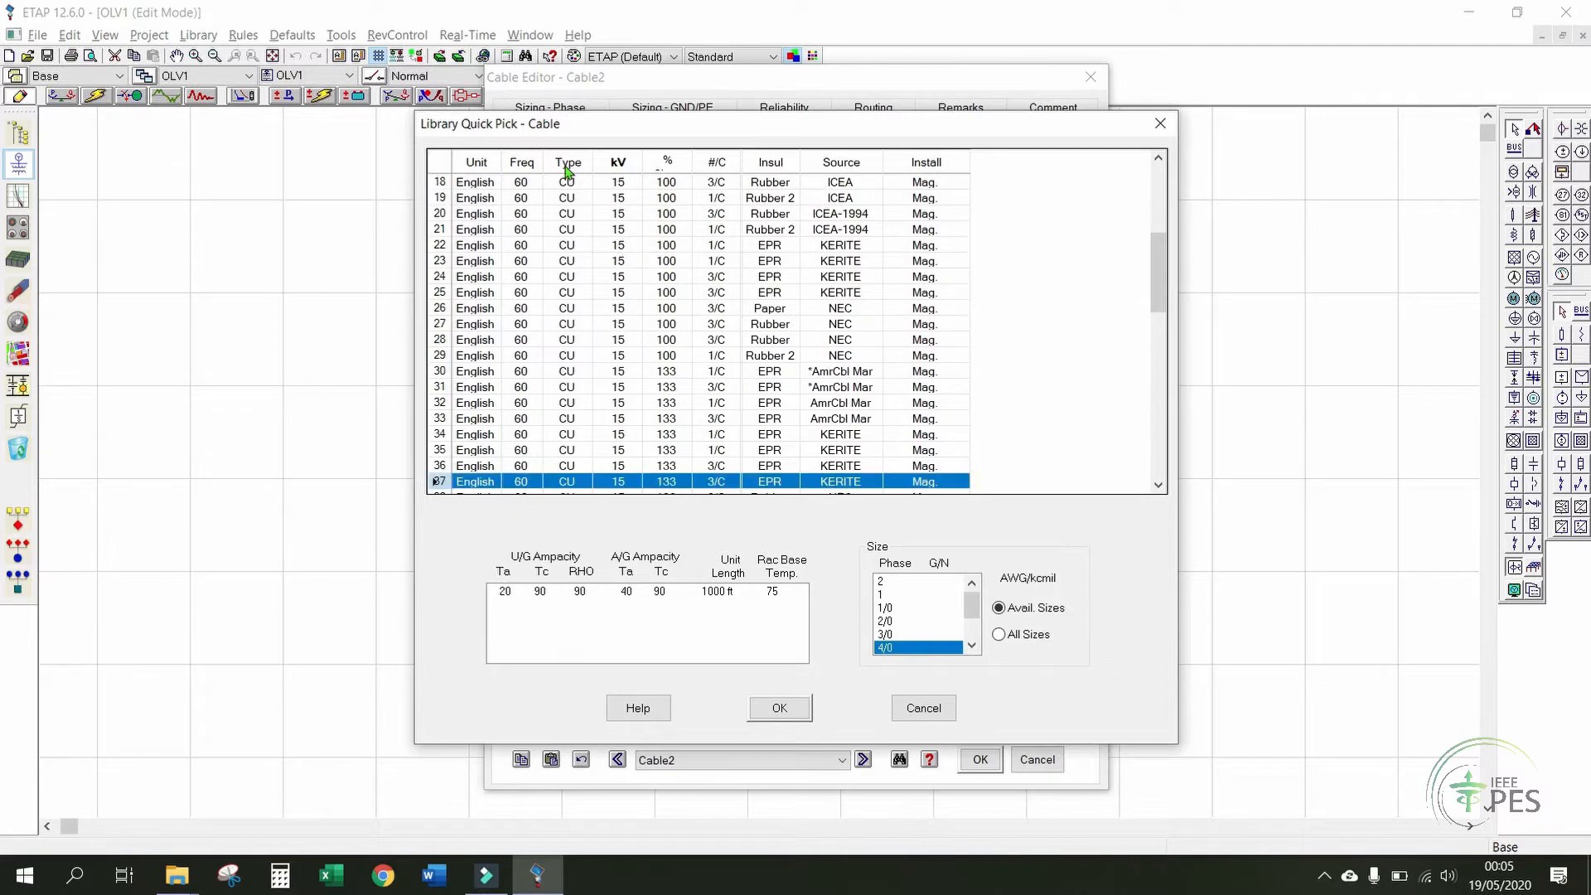
- Filter the 15 kV cable list by conductor type, keeping AL and excluding CU
scroll(592, 242, down, 7)
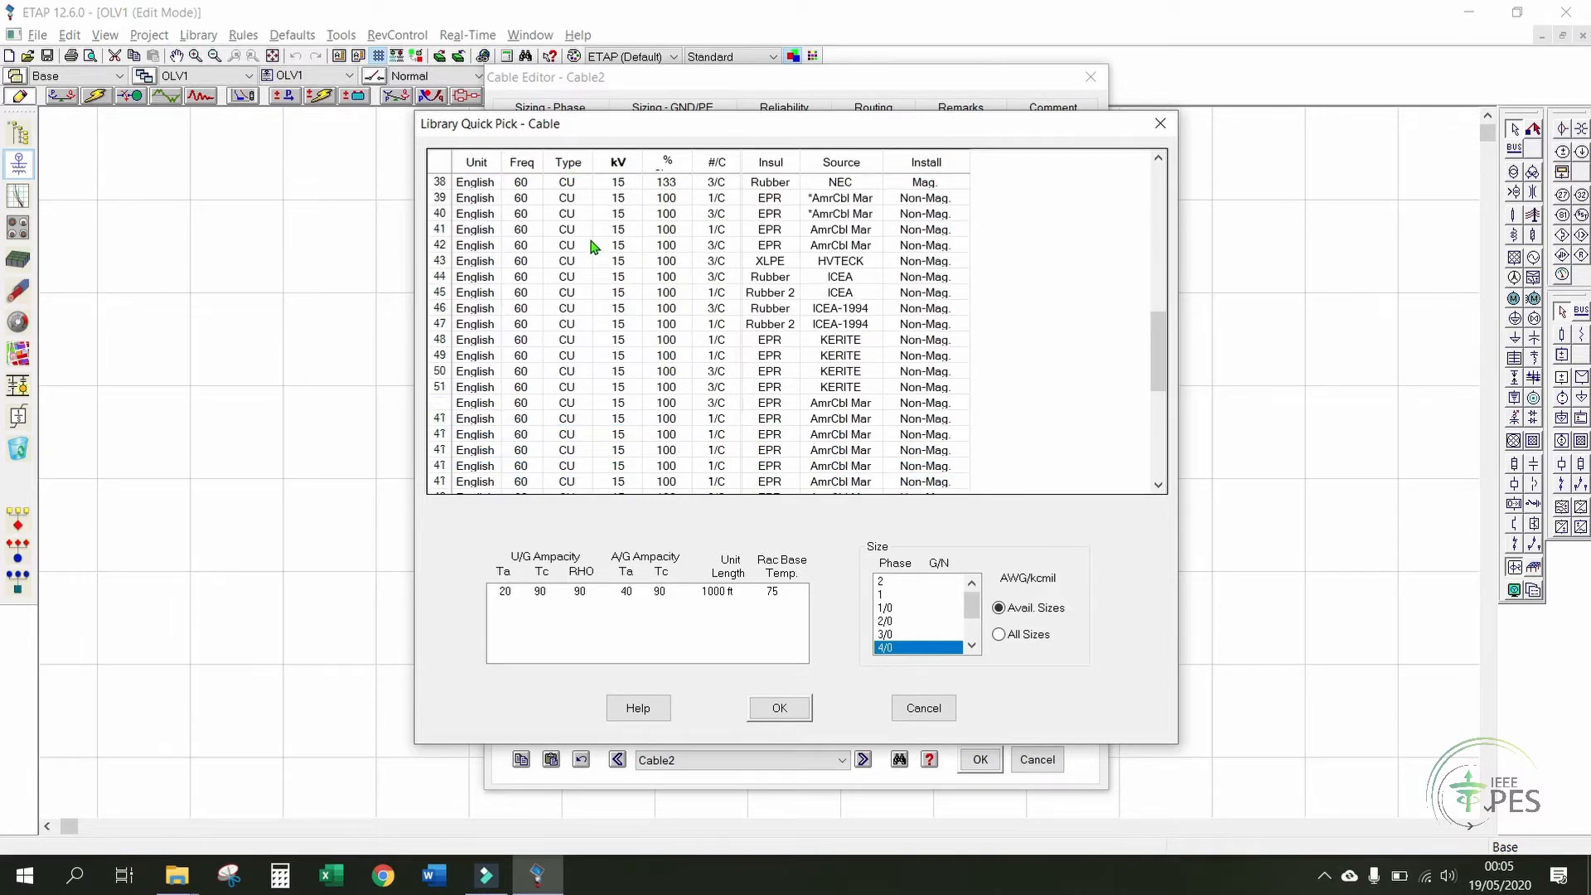
scroll(592, 242, up, 12)
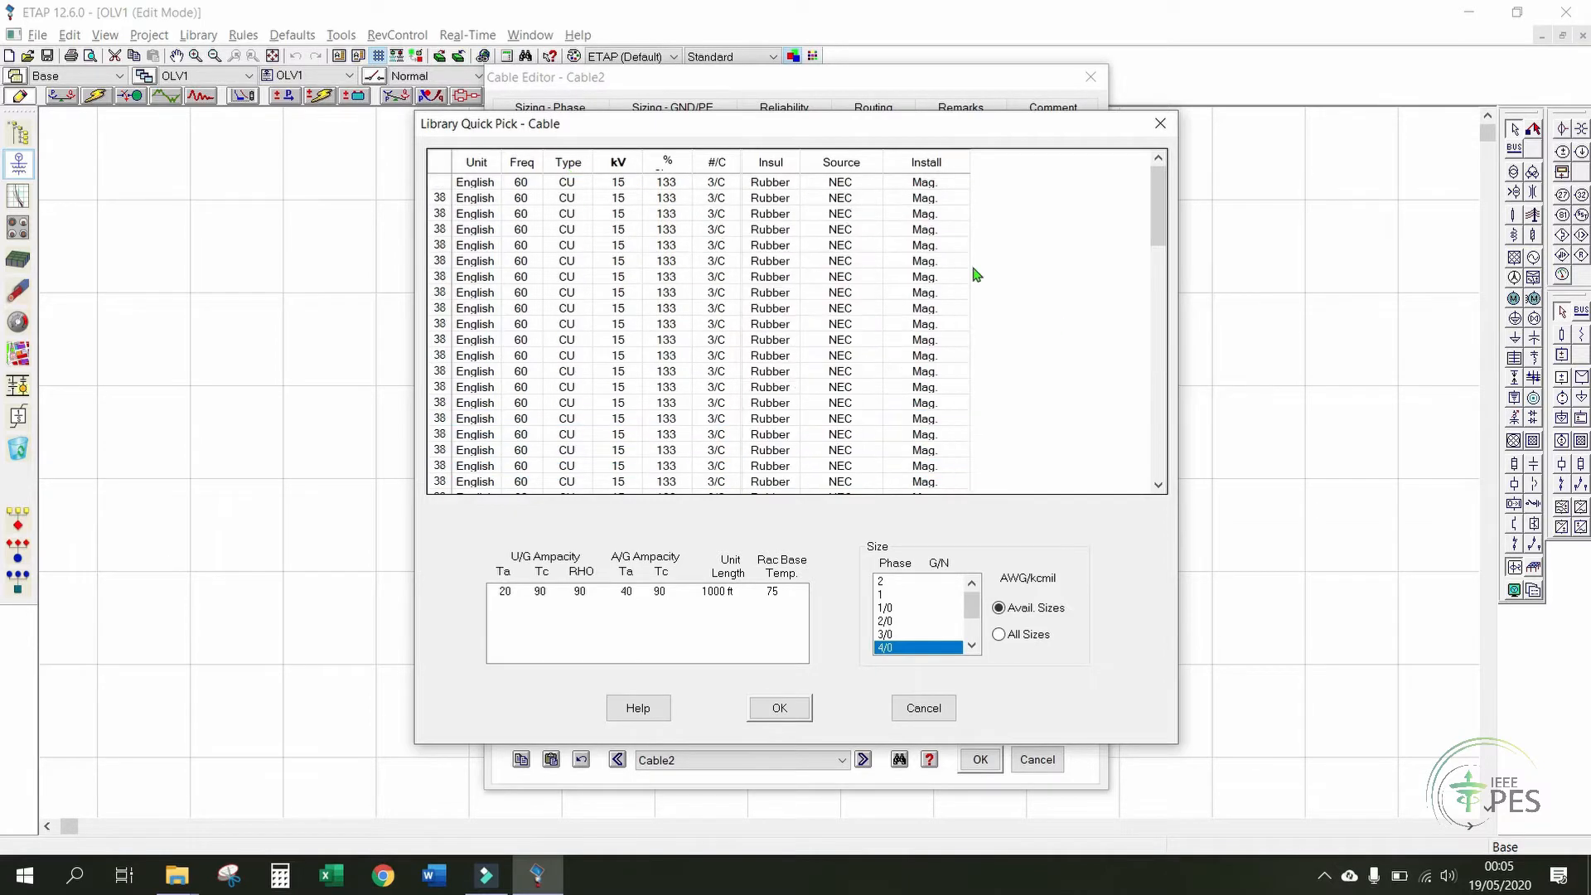
click(569, 161)
click(383, 293)
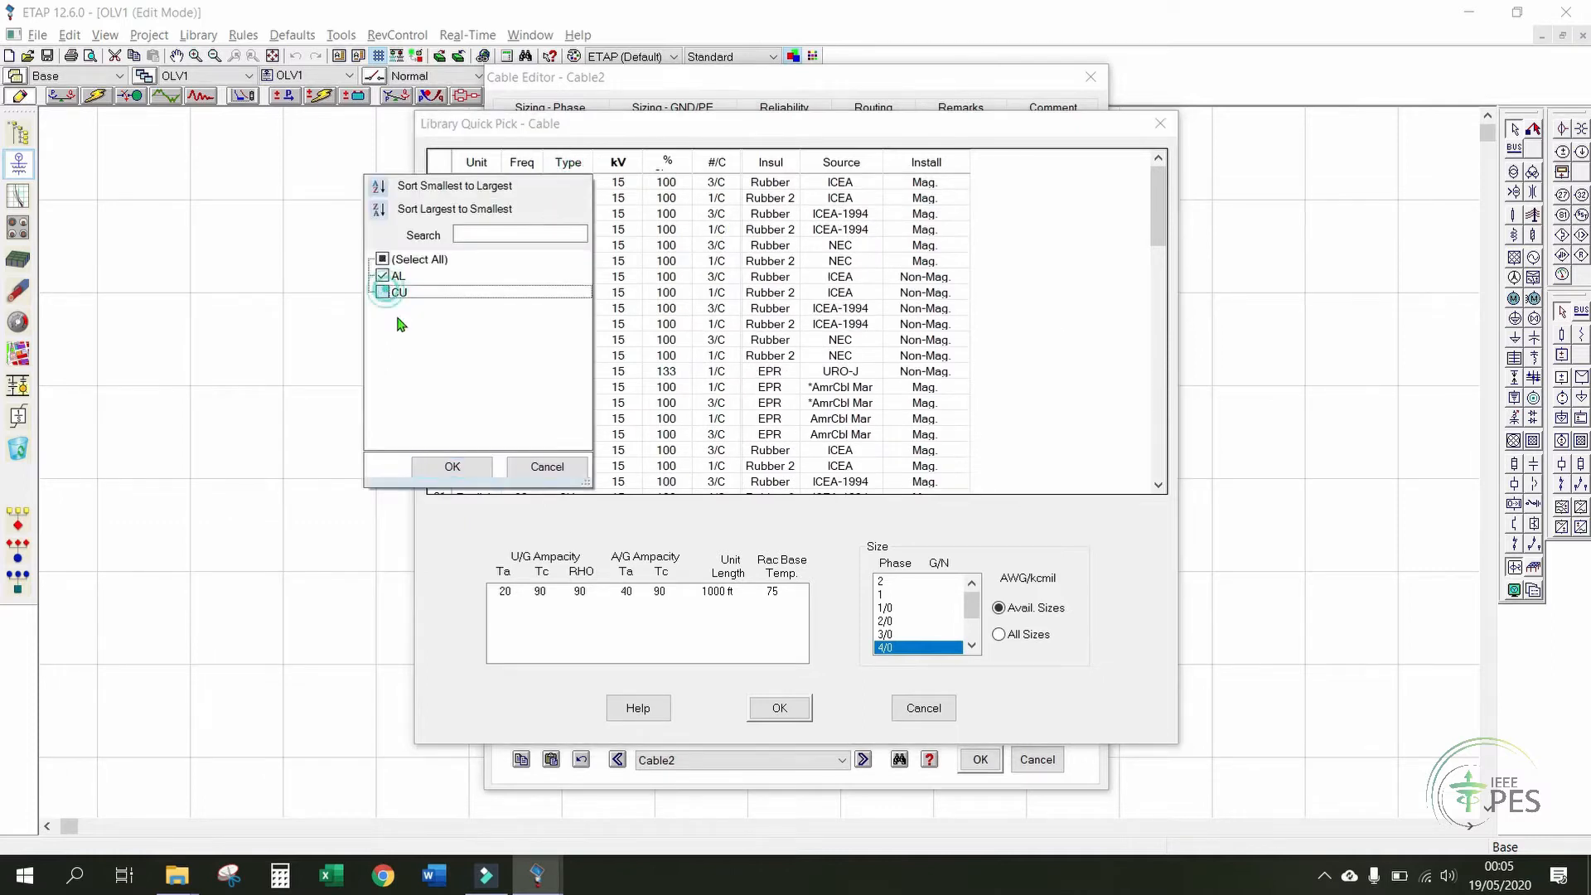
click(454, 470)
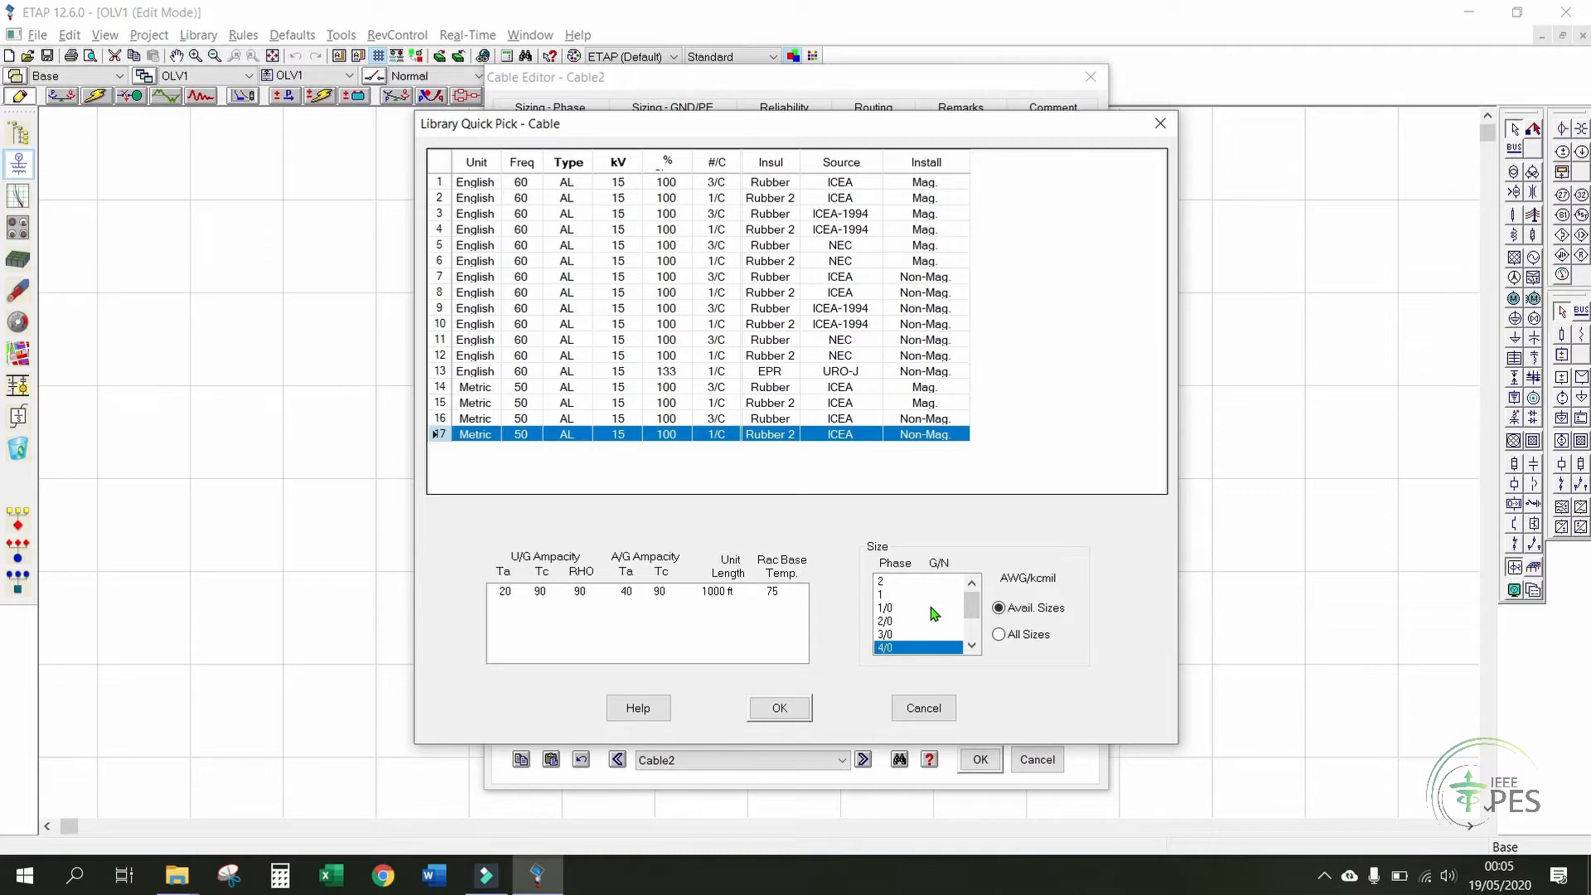
- Review the available phase sizes for the 15 kV AL cable, accept size 4/0, and save Cable2's properties
scroll(929, 606, down, 2)
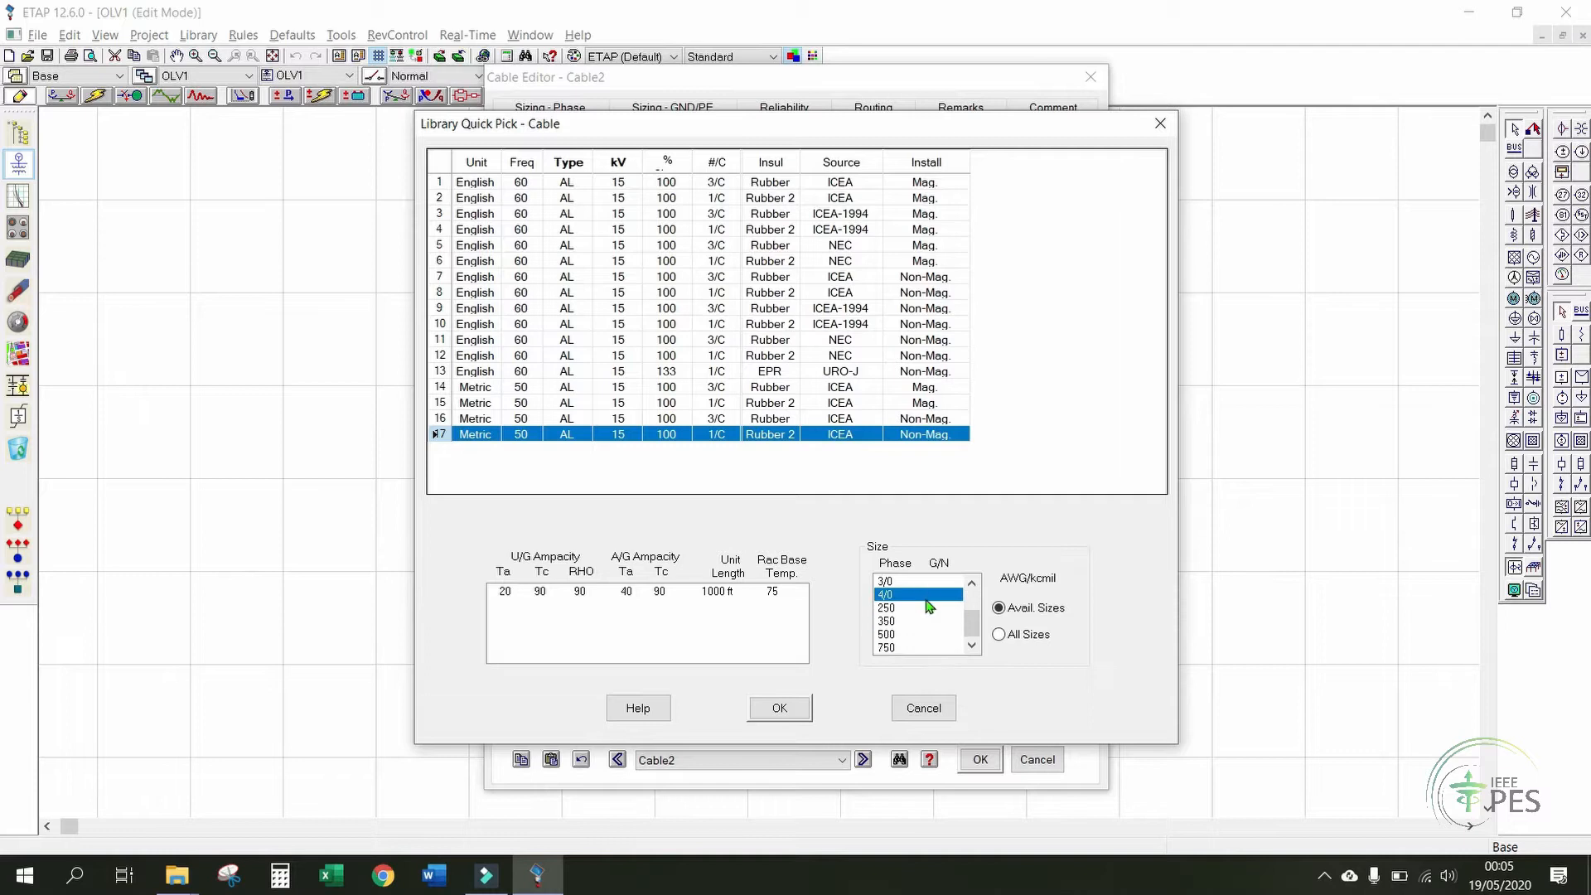
scroll(929, 607, up, 2)
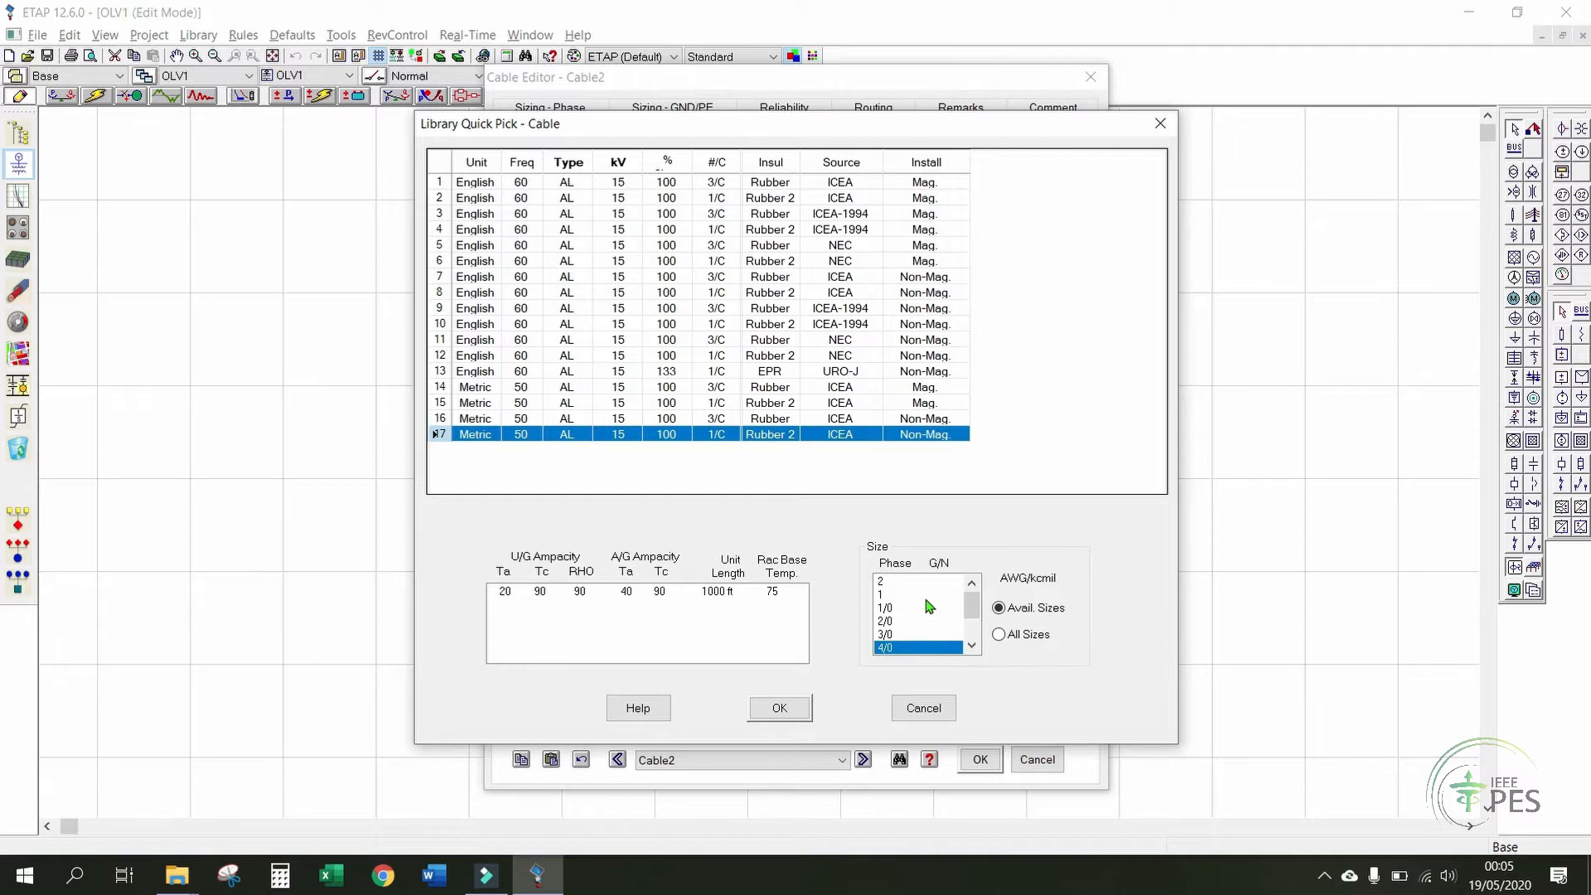
scroll(929, 606, down, 2)
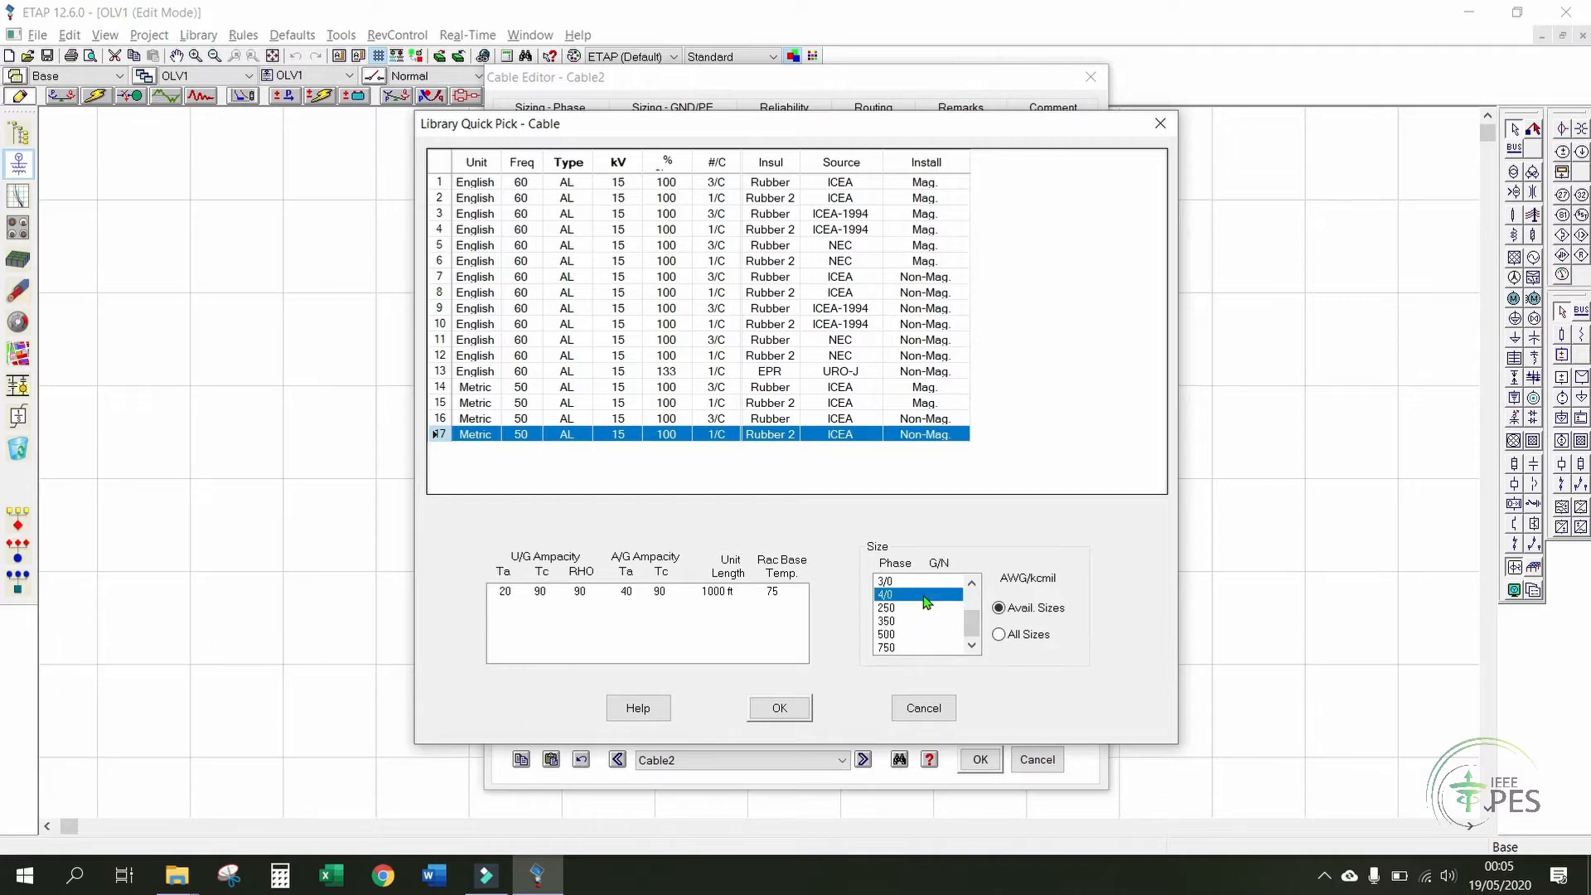
scroll(927, 602, up, 2)
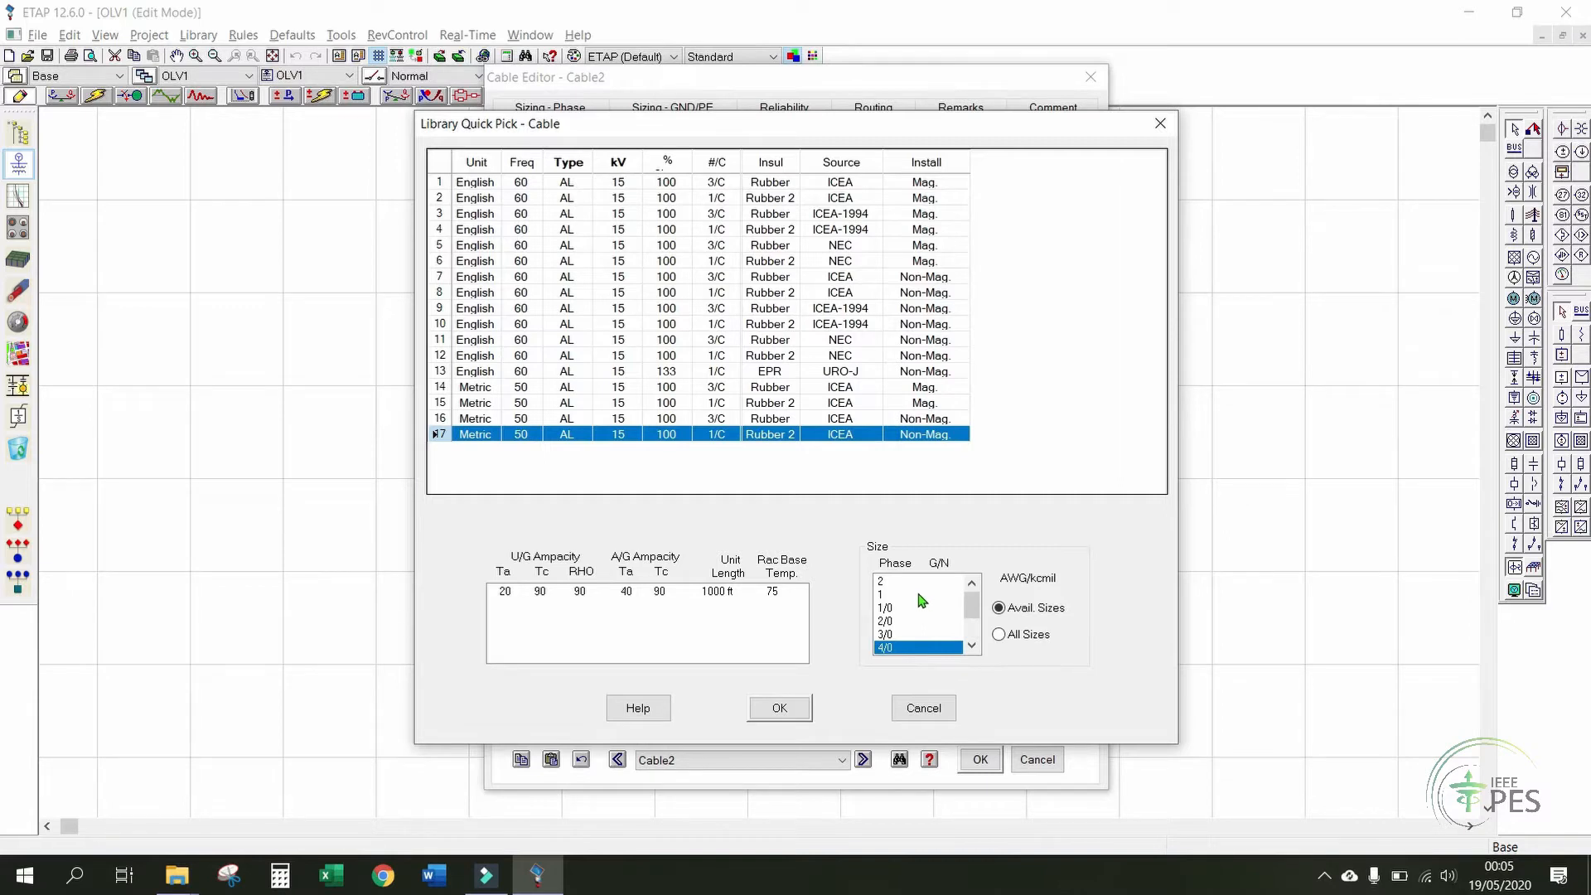
scroll(910, 595, down, 2)
scroll(911, 600, up, 2)
scroll(915, 607, down, 2)
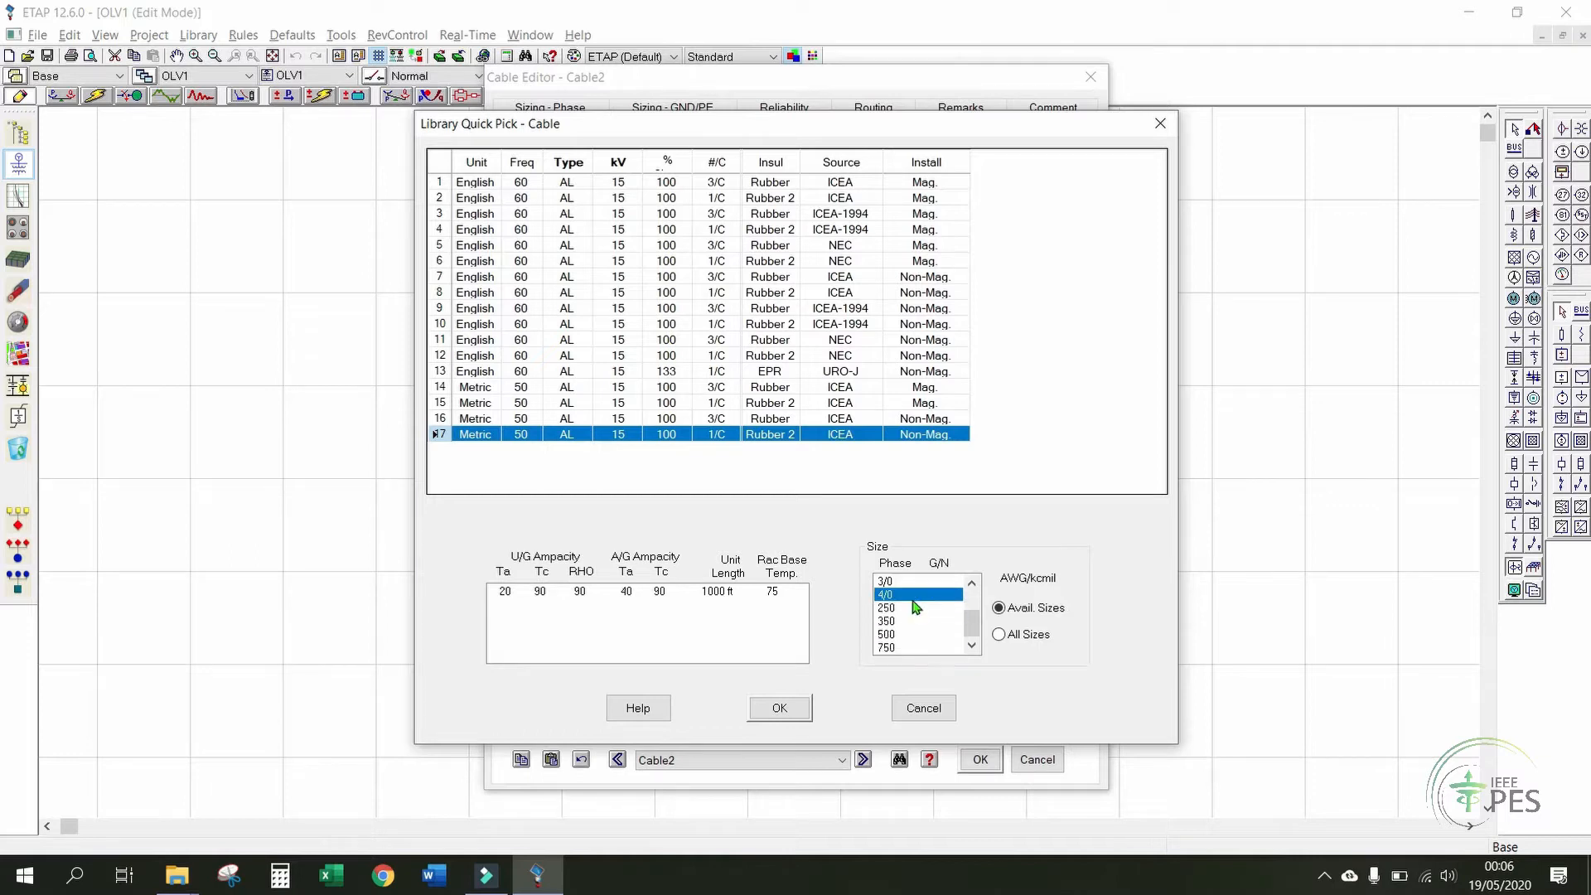
click(788, 708)
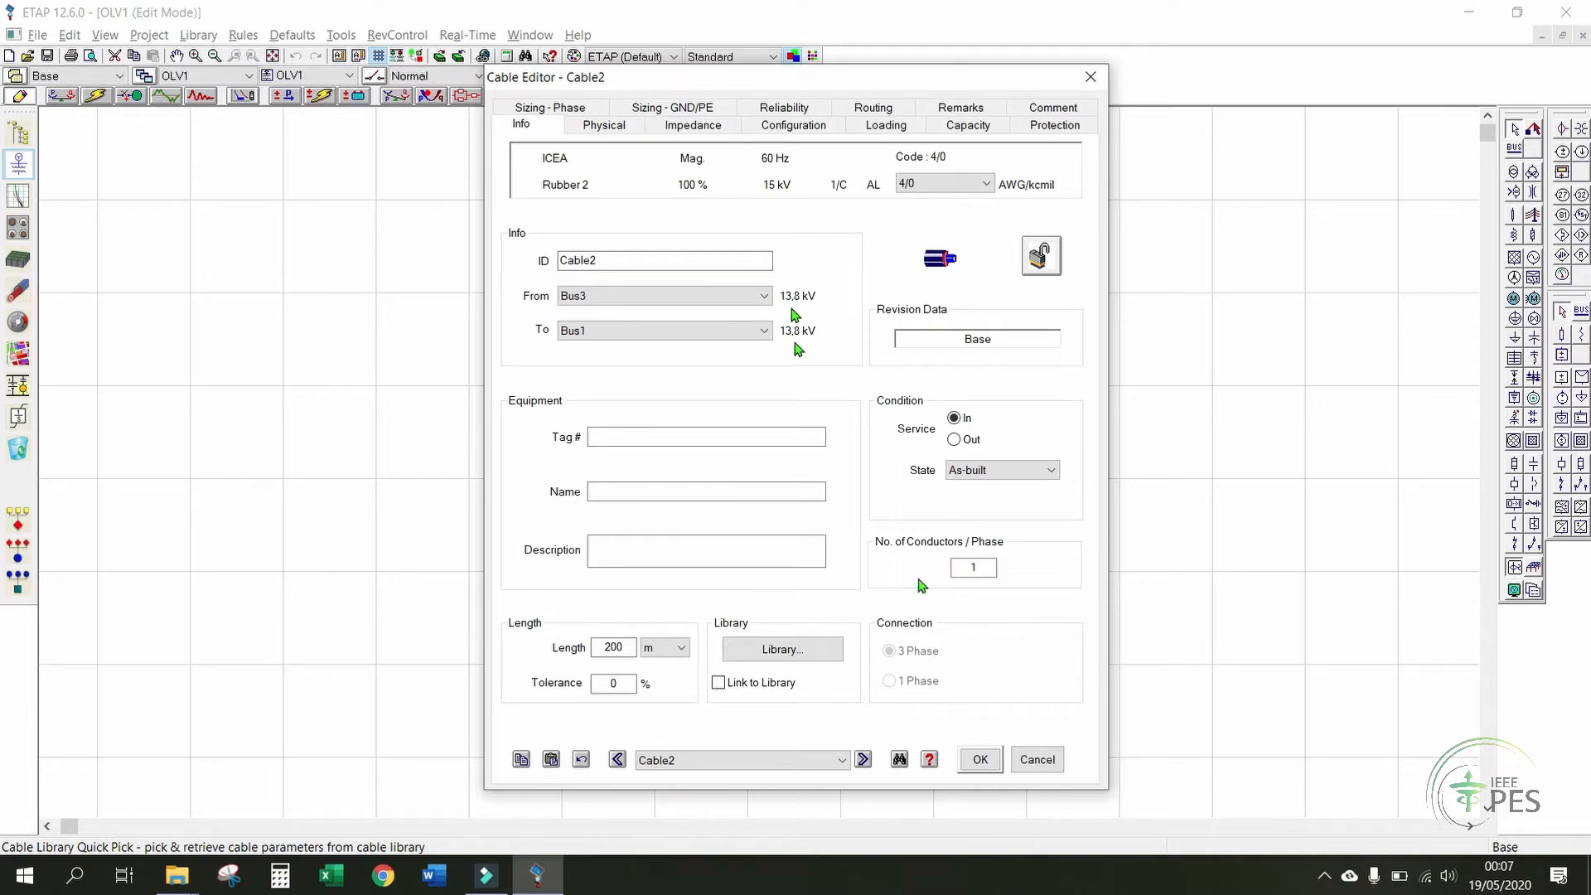
click(978, 759)
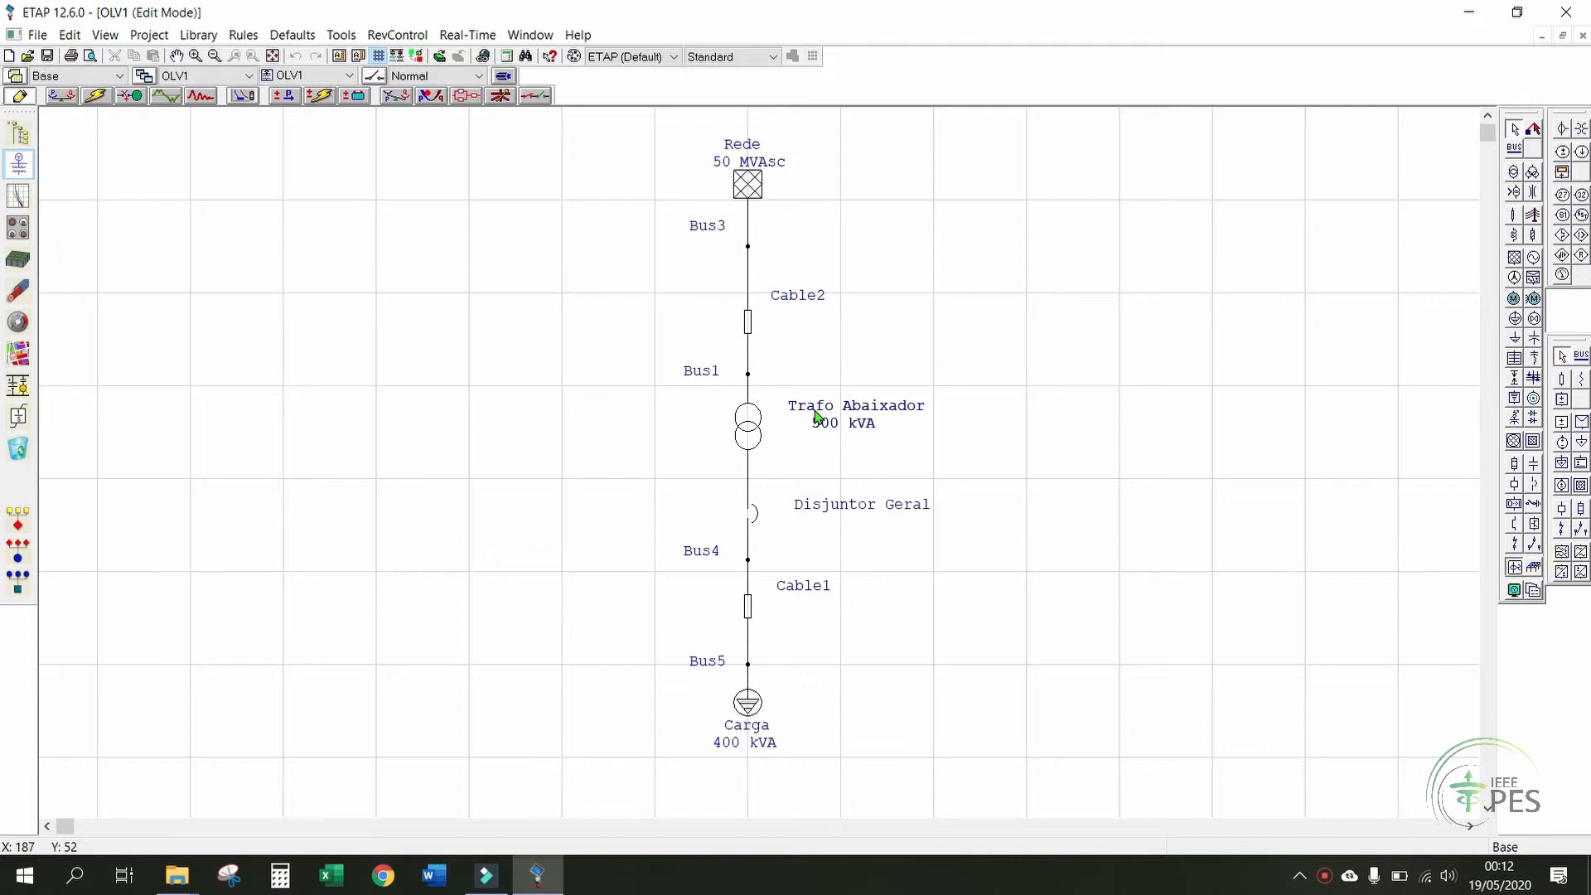
- Open the properties of the transformer Trafo Abaixador and review its ID, bus connections and voltage ratings
double_click(815, 416)
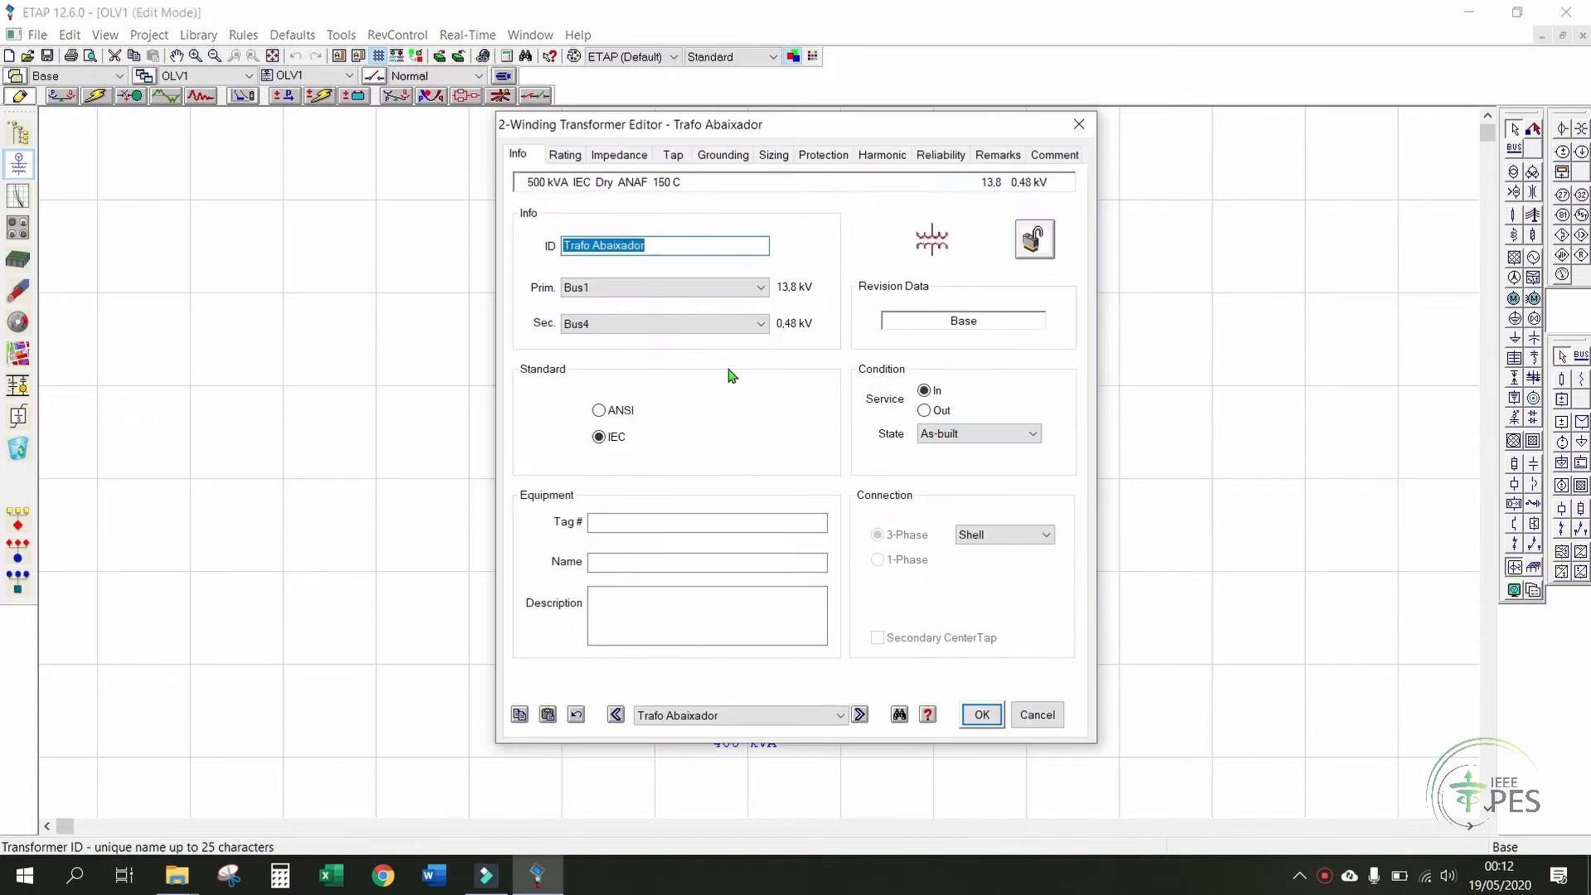
click(649, 244)
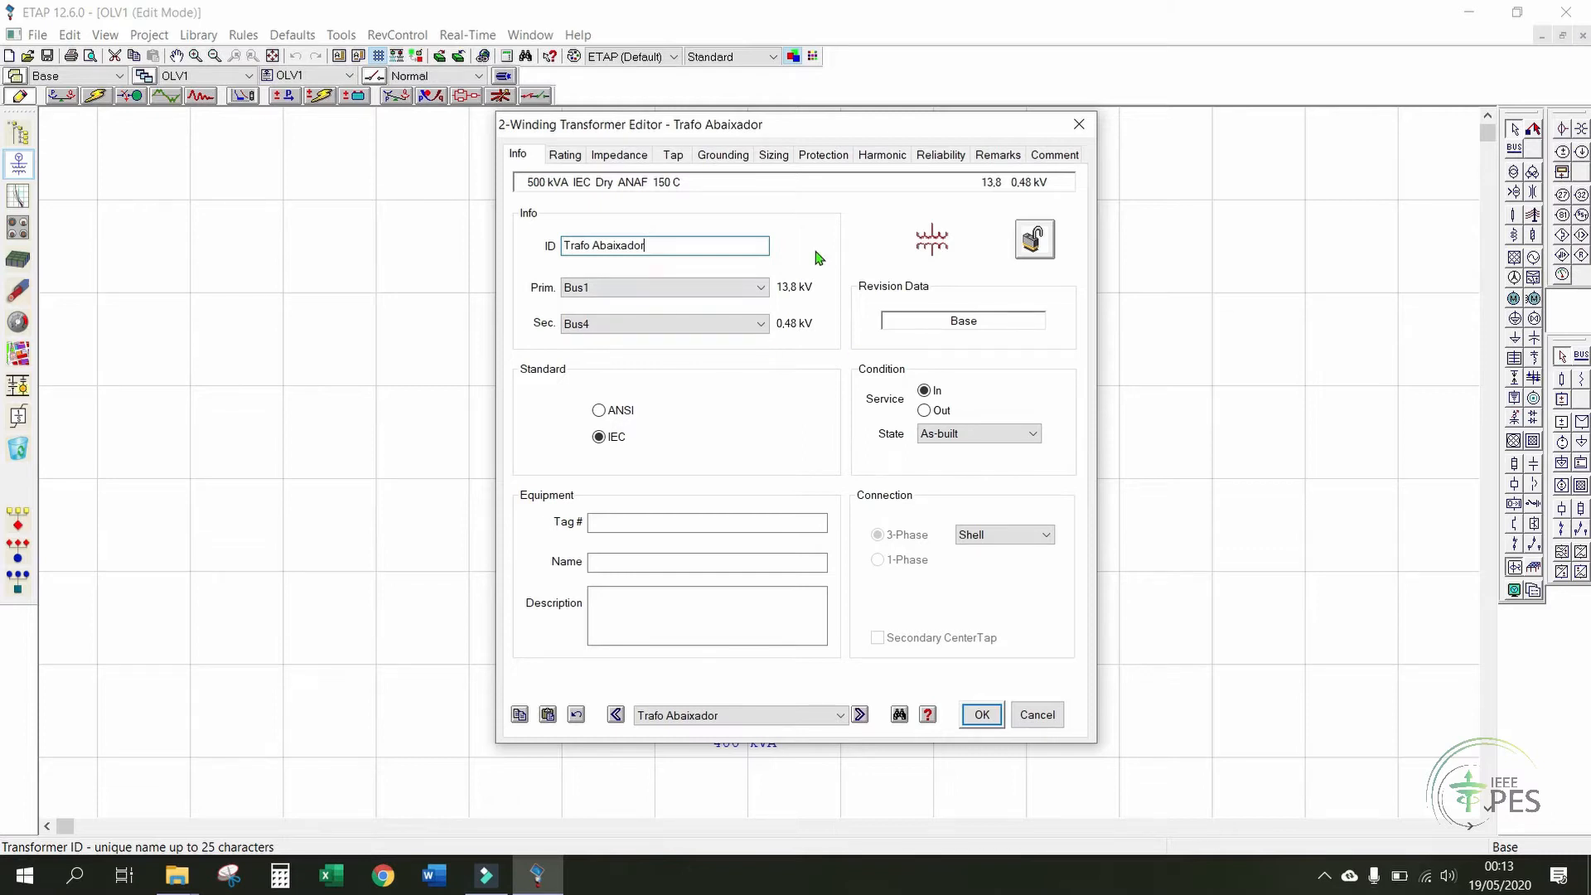
click(562, 158)
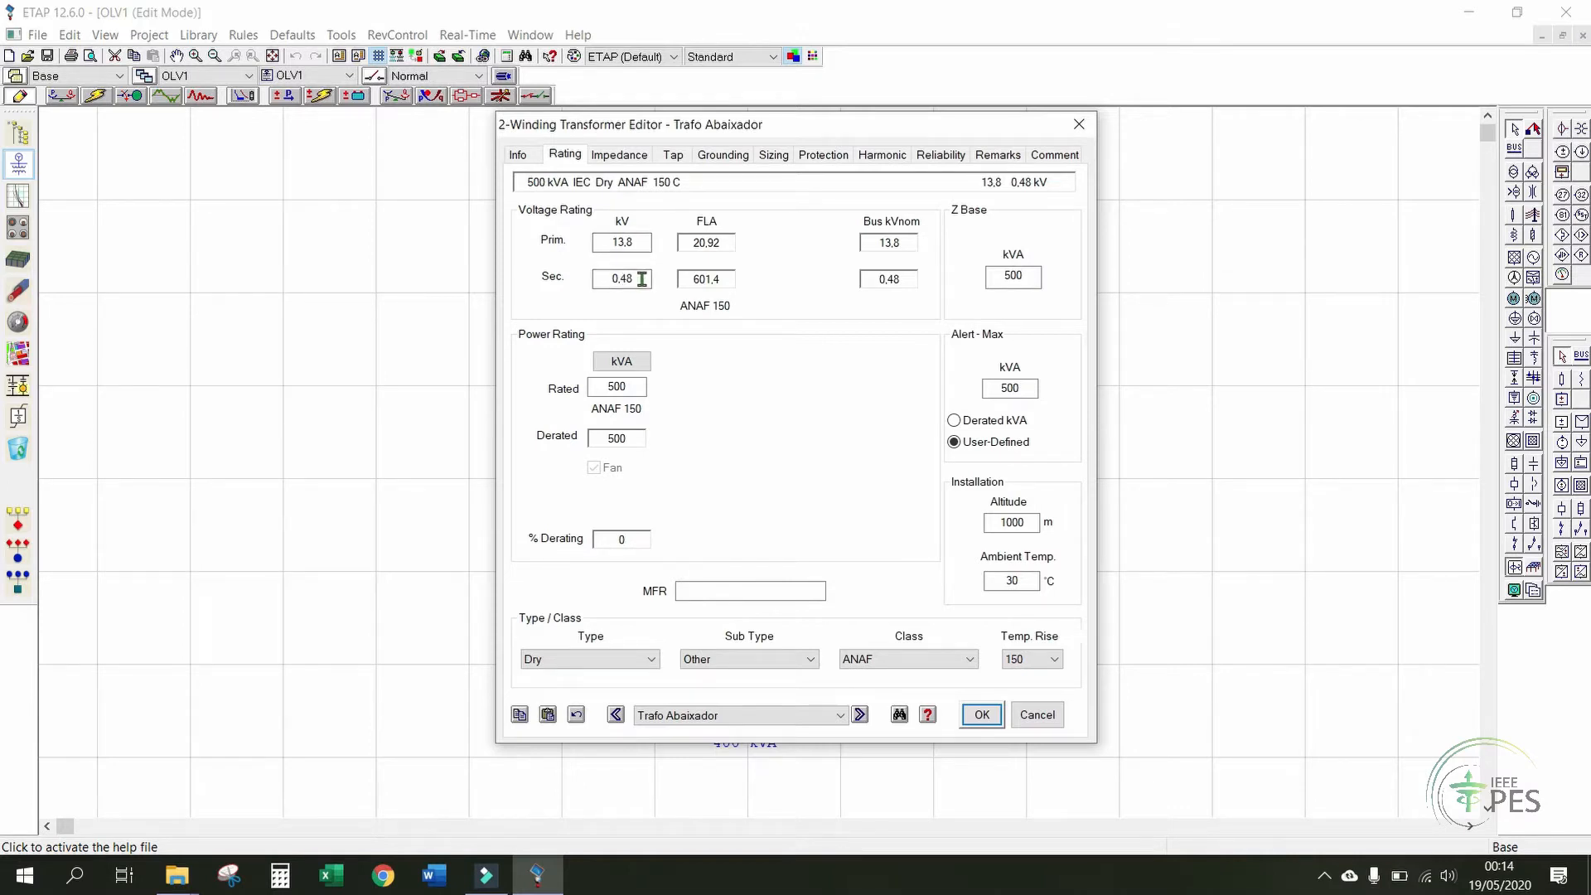
- Switch the transformer's power rating unit to MVA and back to kVA, and check the available transformer types
click(626, 368)
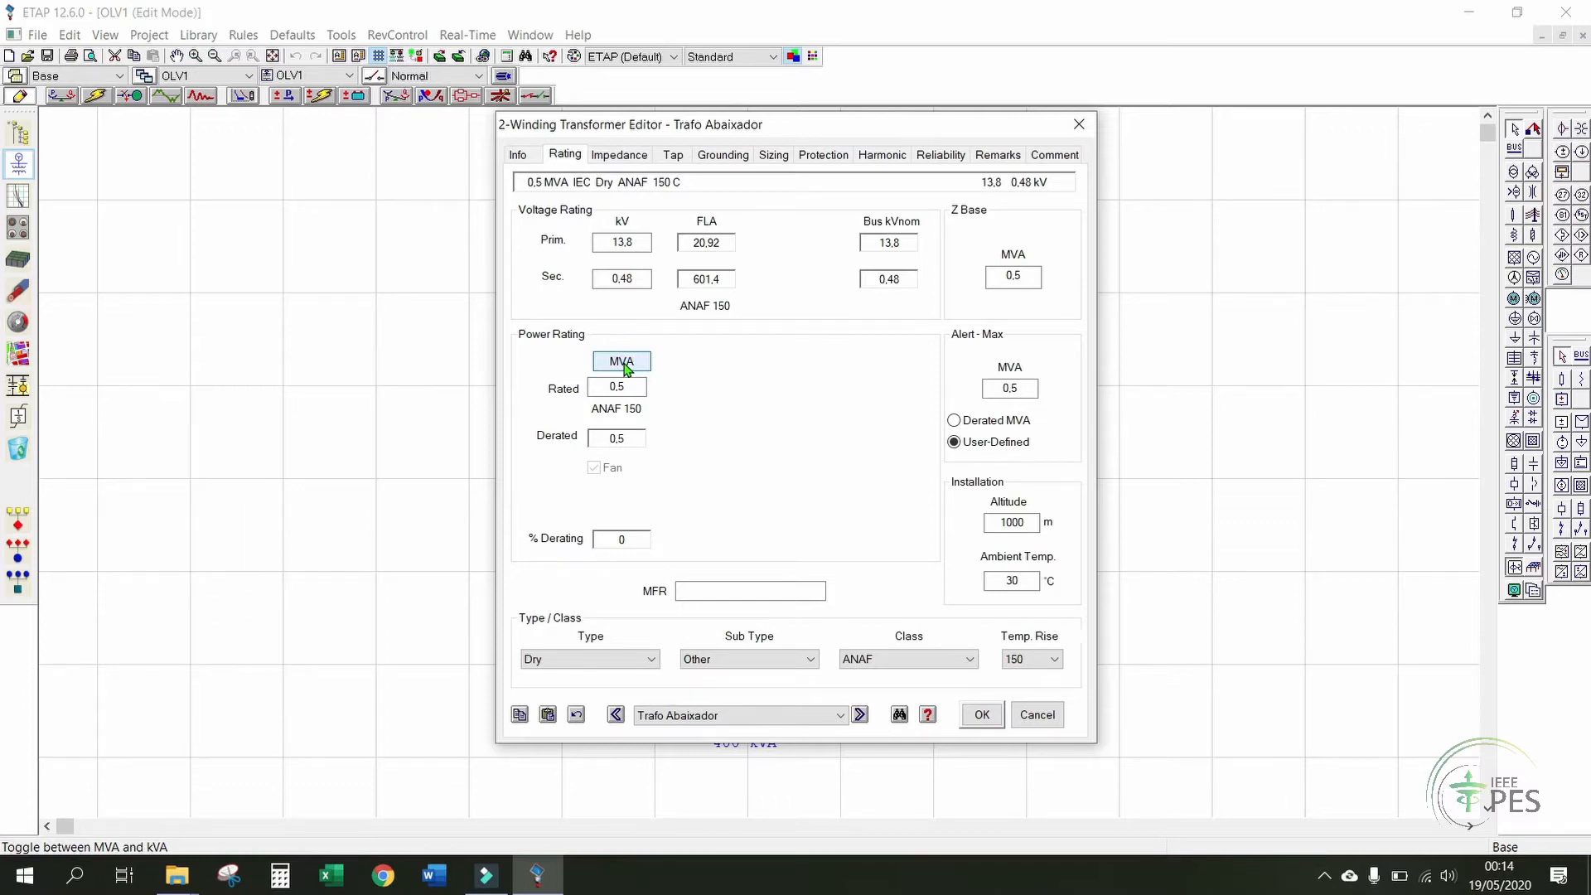
click(626, 364)
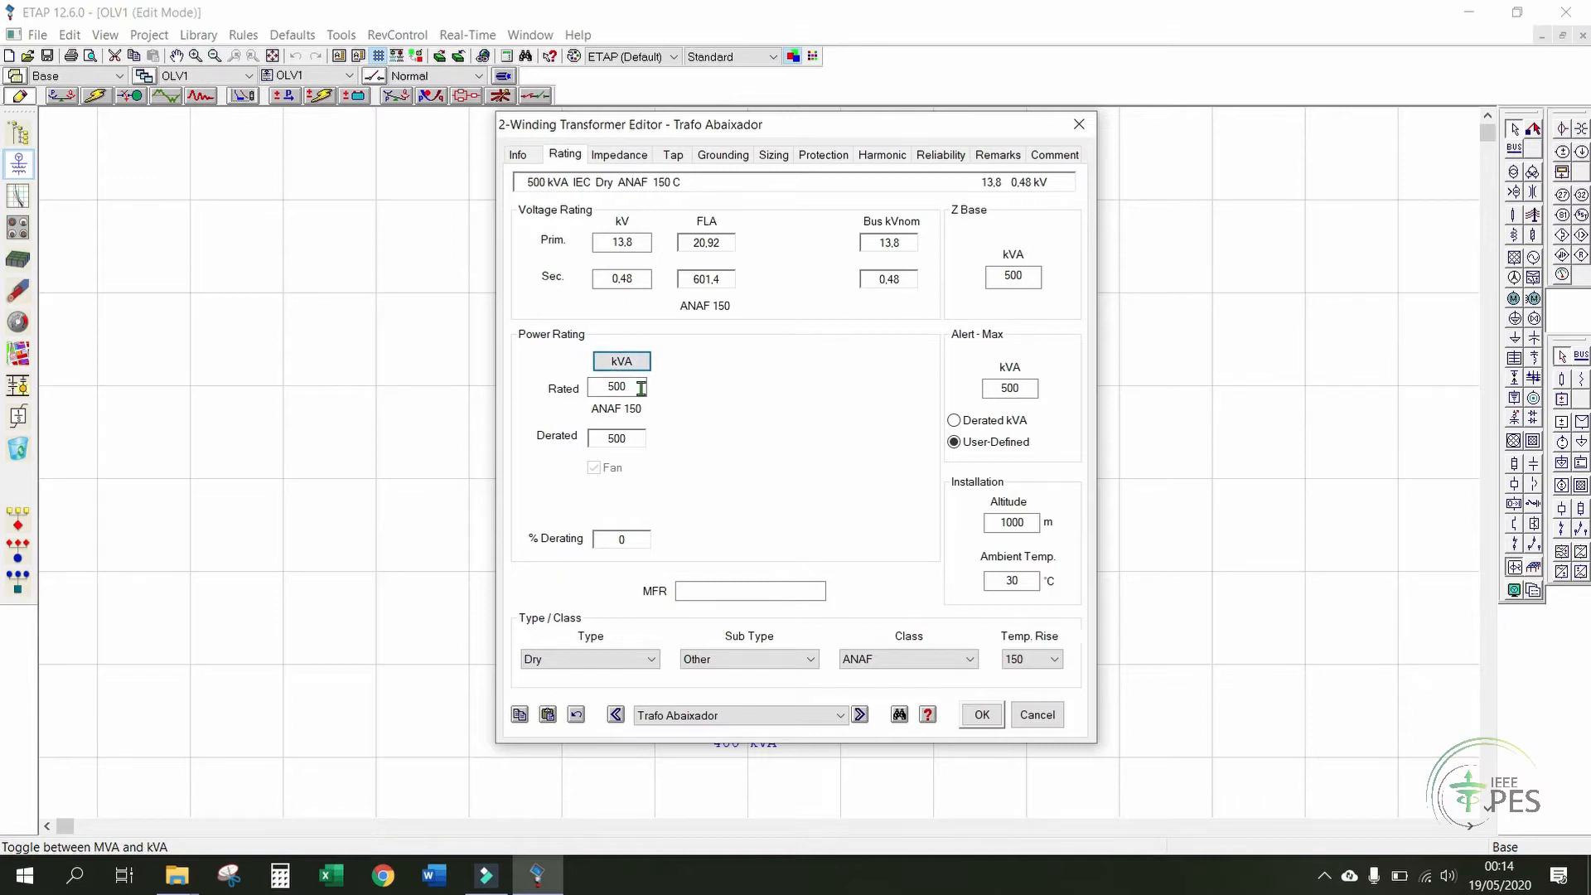
click(676, 383)
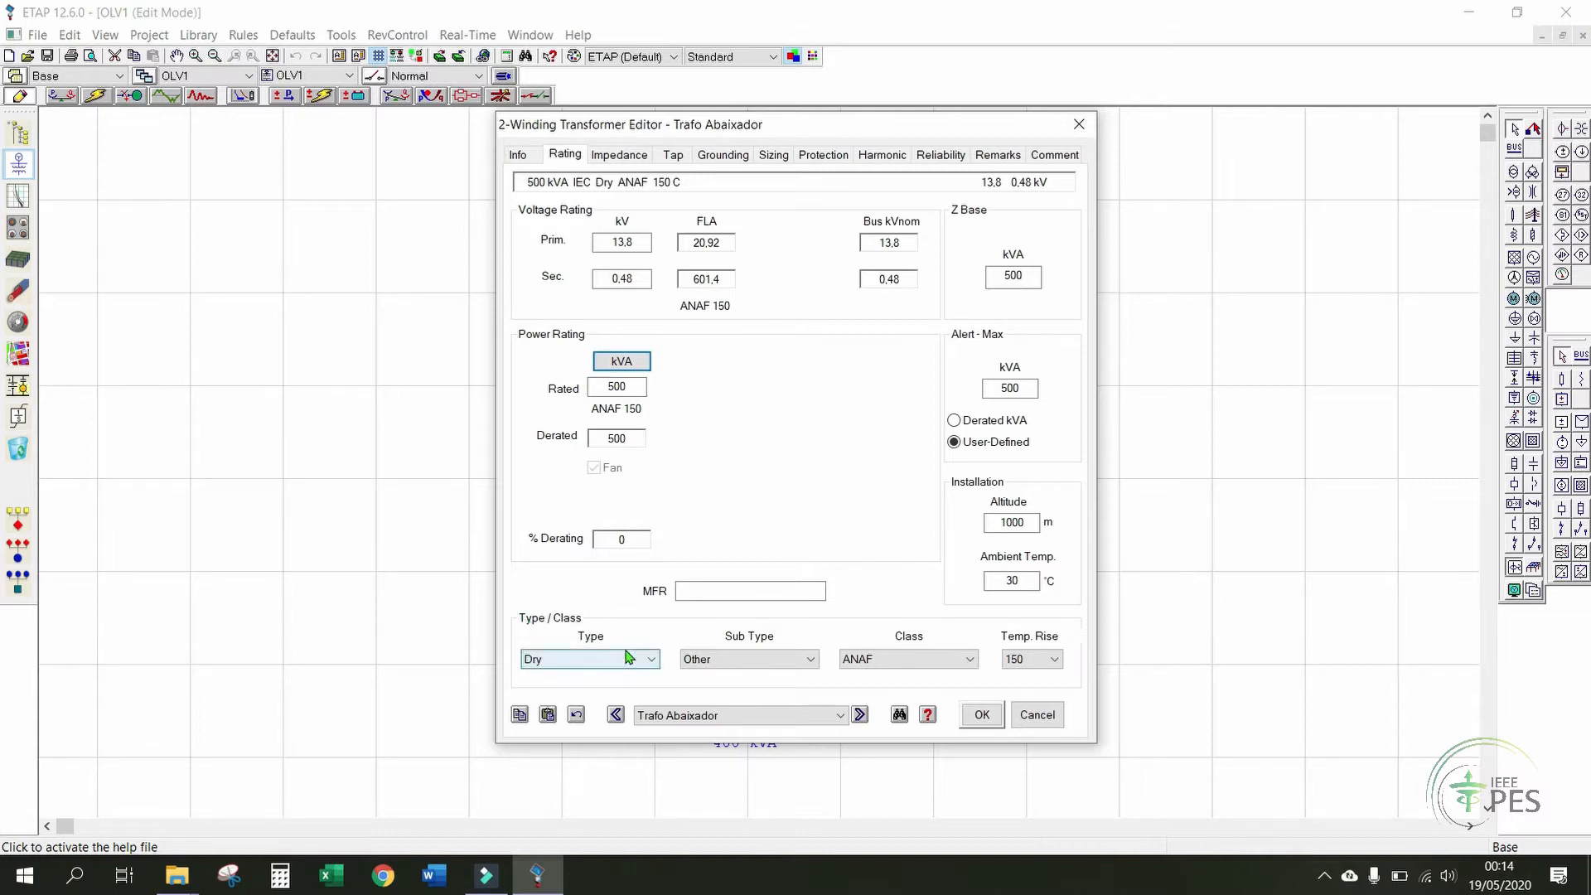
click(650, 657)
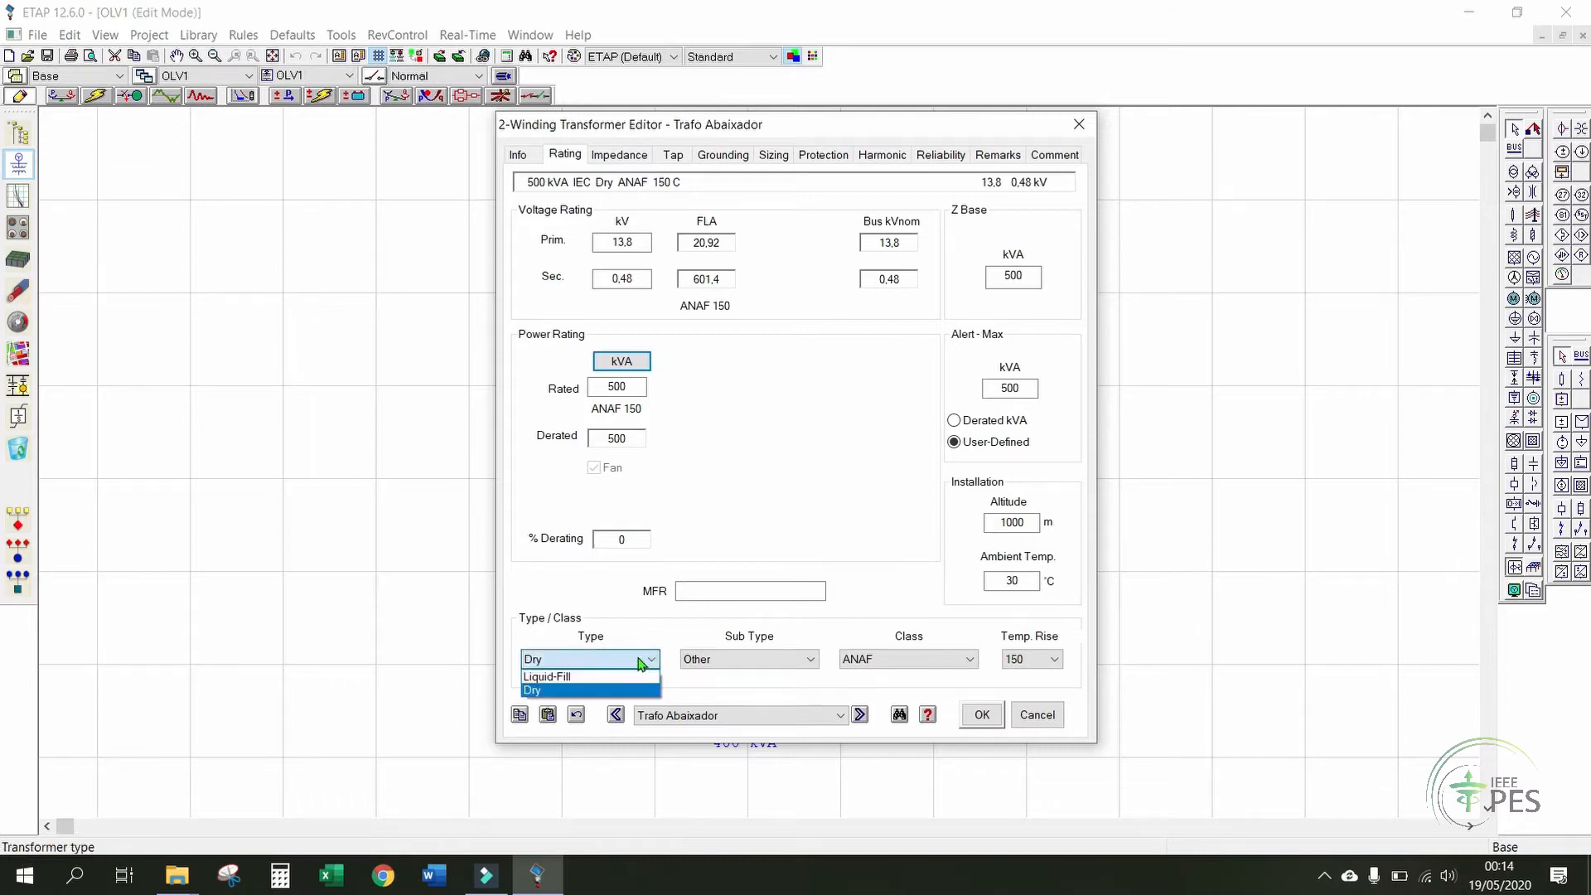
click(642, 663)
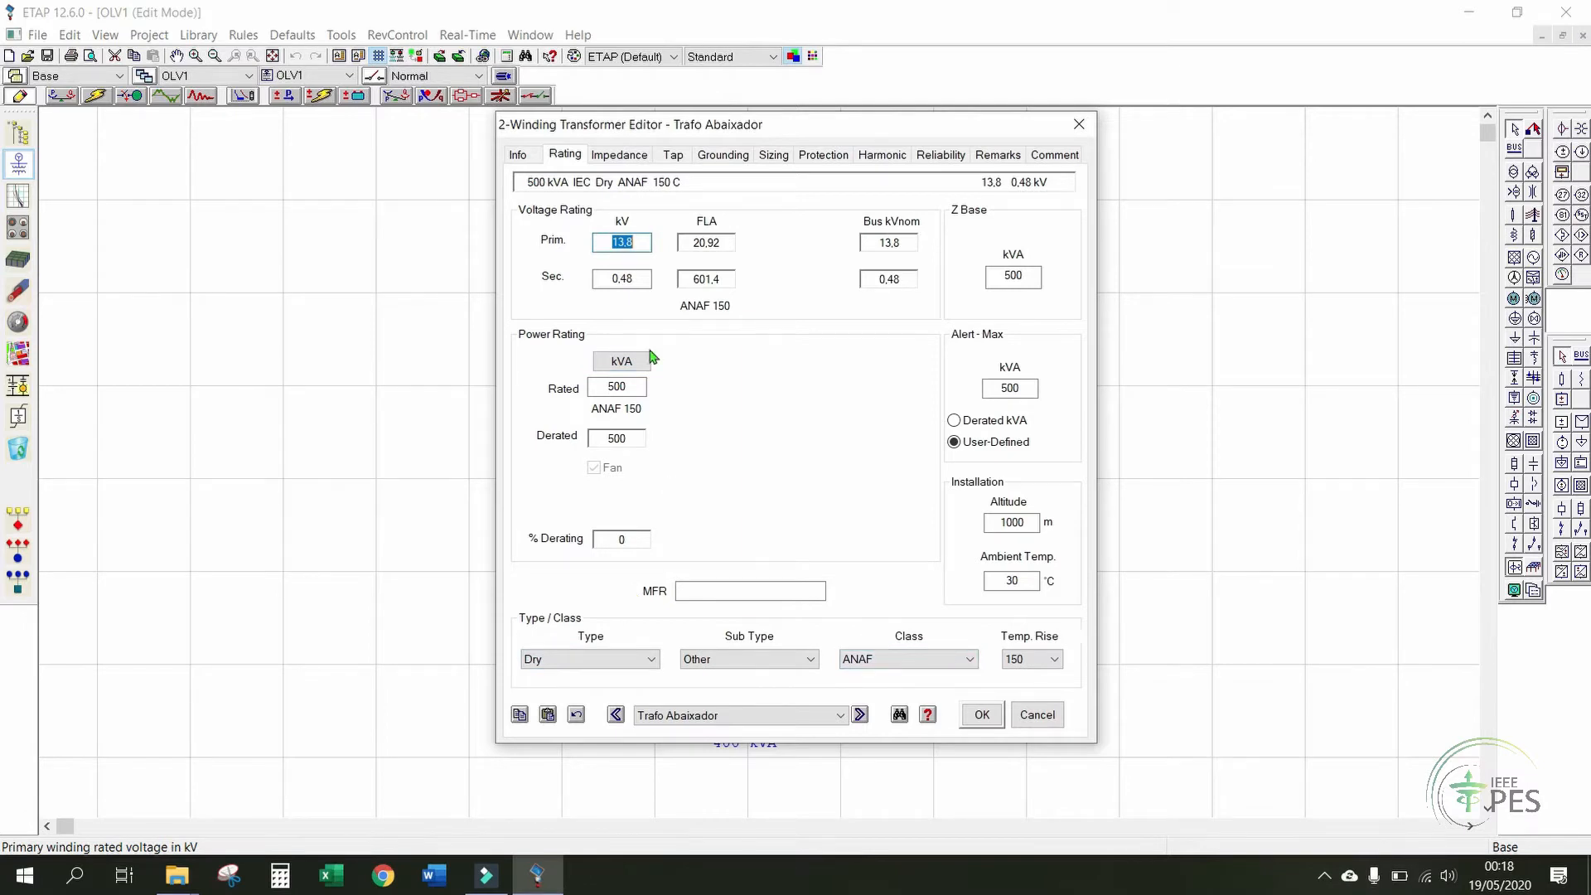
- Set the transformer's positive- and zero-sequence %Z impedances to 0
click(619, 154)
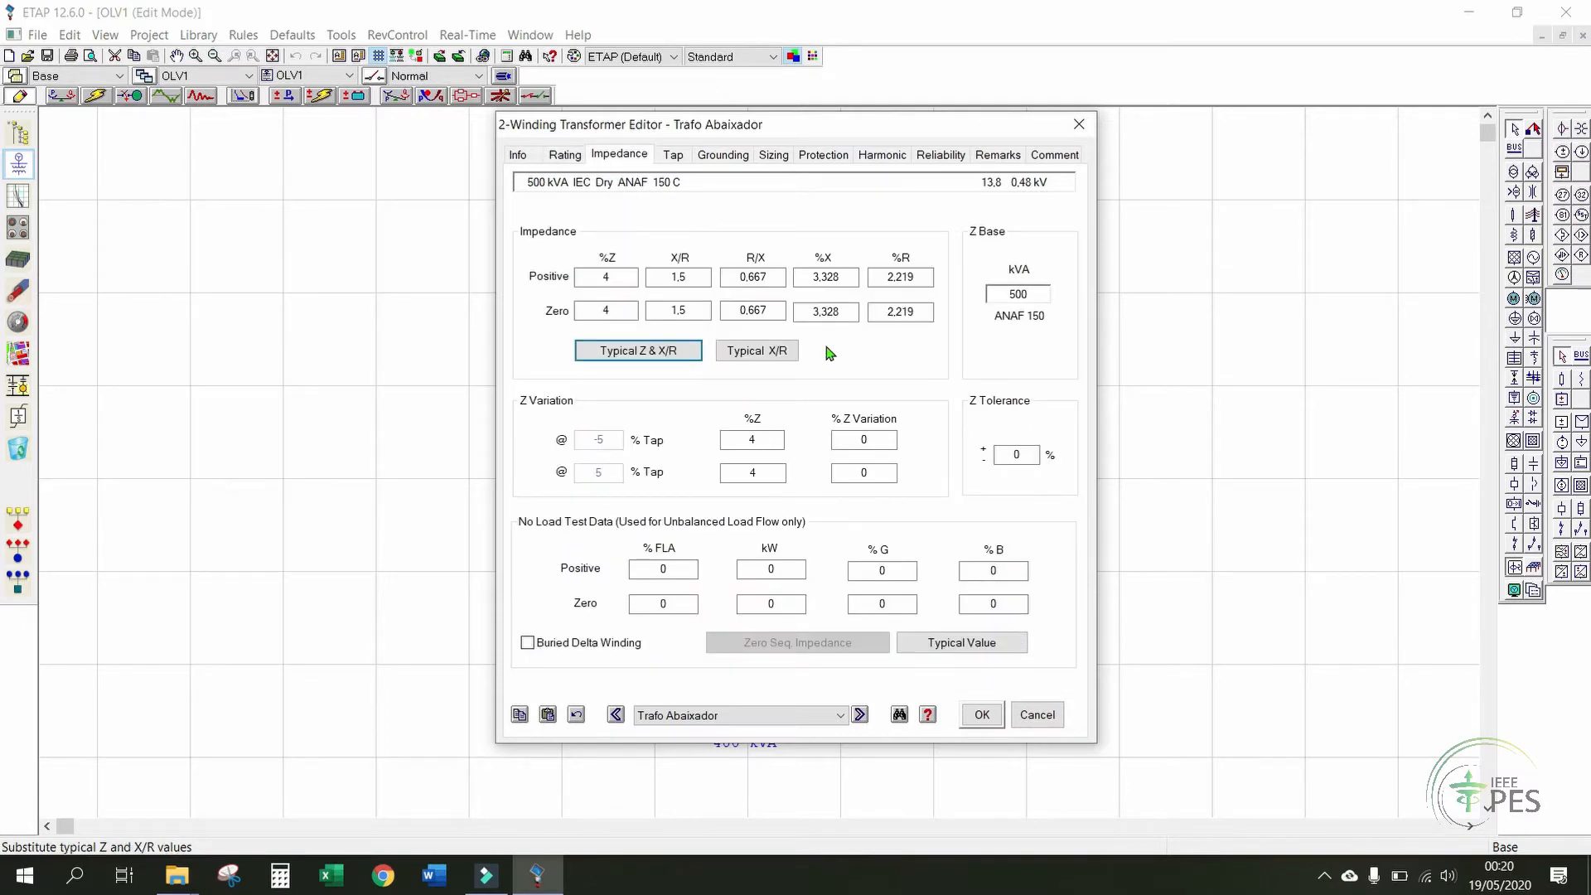
click(638, 365)
click(617, 282)
double_click(617, 282)
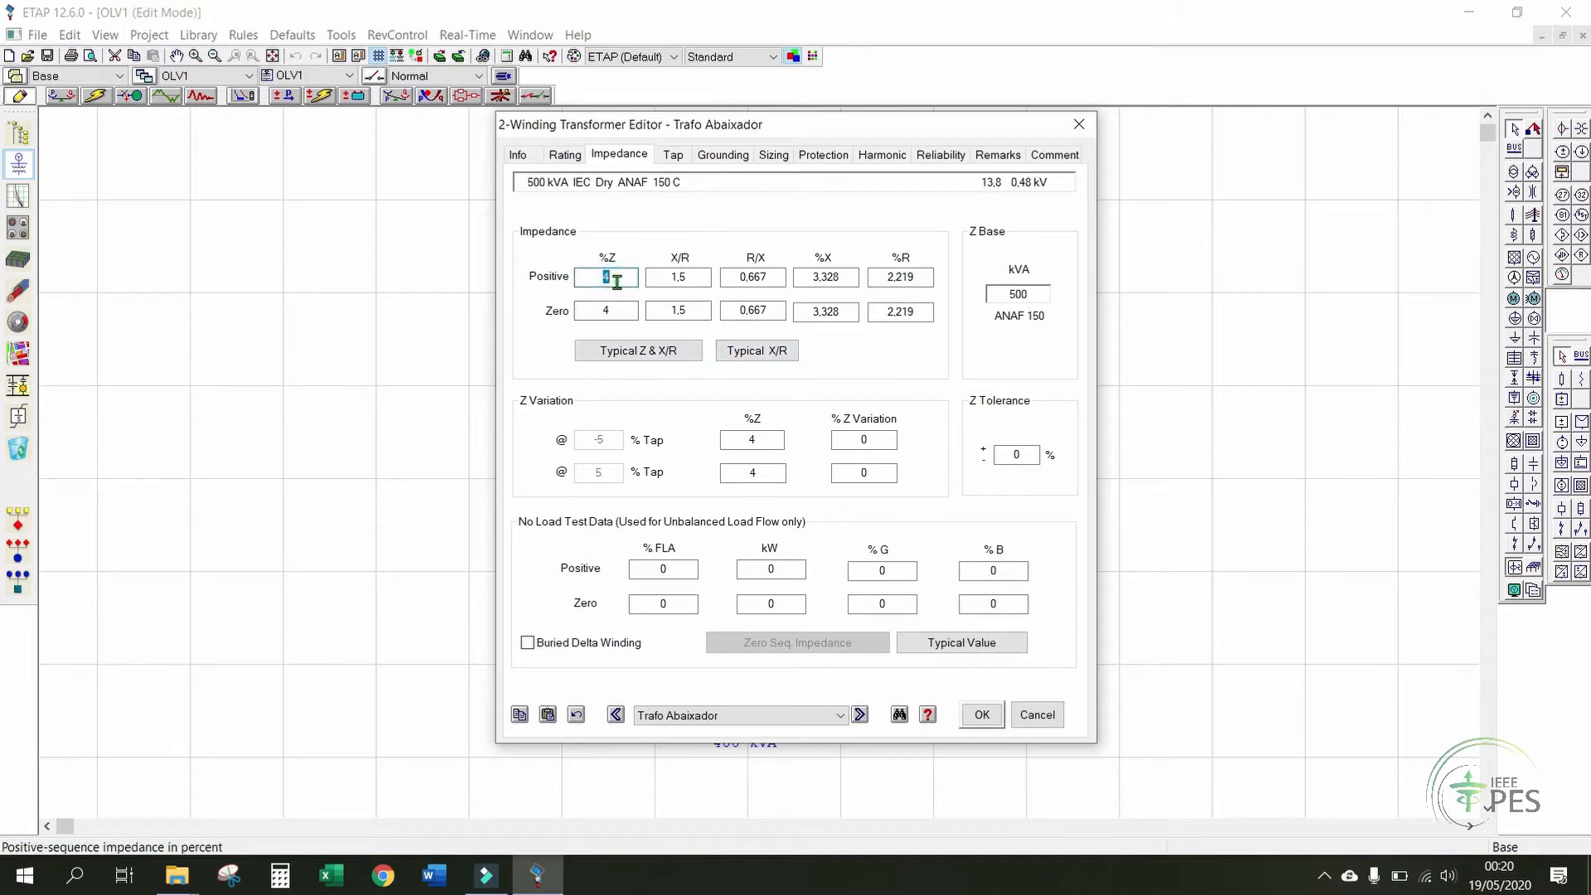
text(0)
double_click(614, 308)
text(40)
key(BackSpace)
key(BackSpace)
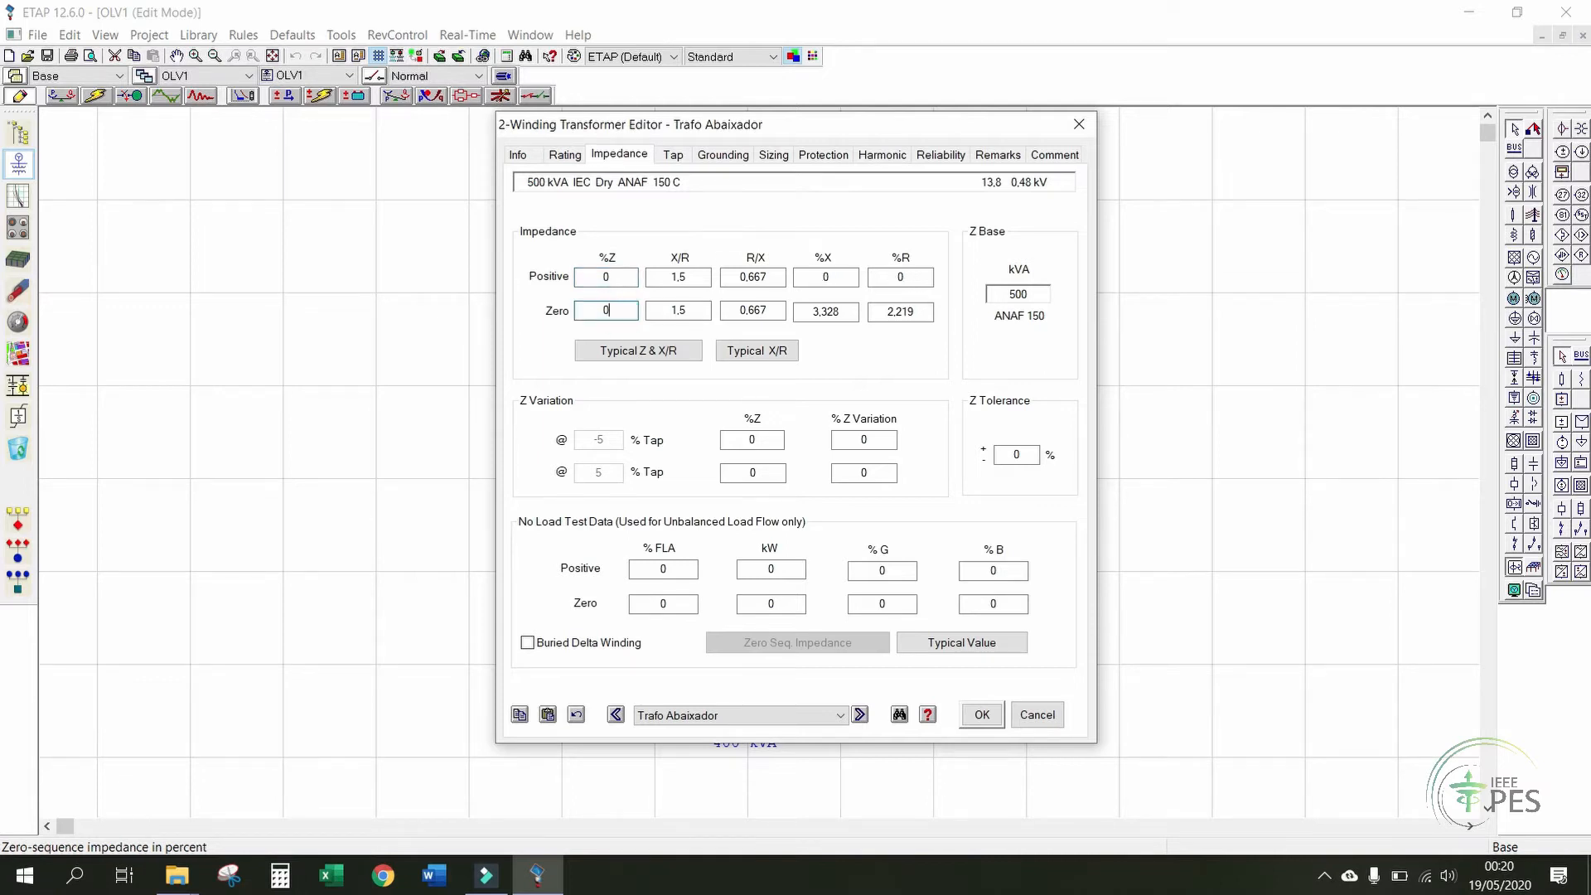
click(831, 348)
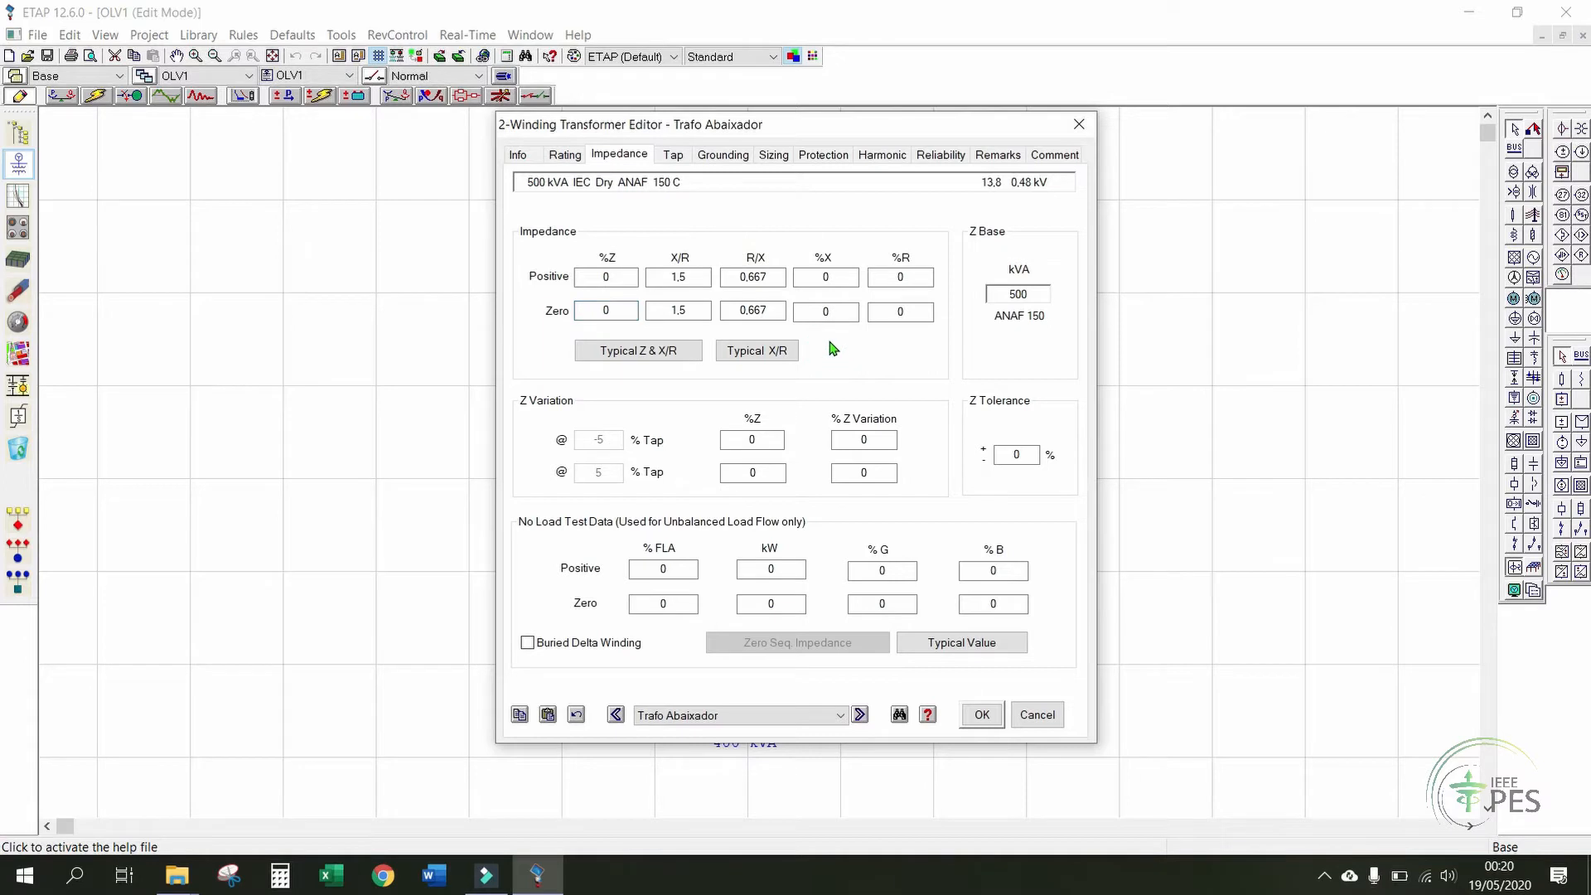
- Fill in the transformer's typical Z and X/R values, and set both the positive- and zero-sequence %Z to 6
click(650, 355)
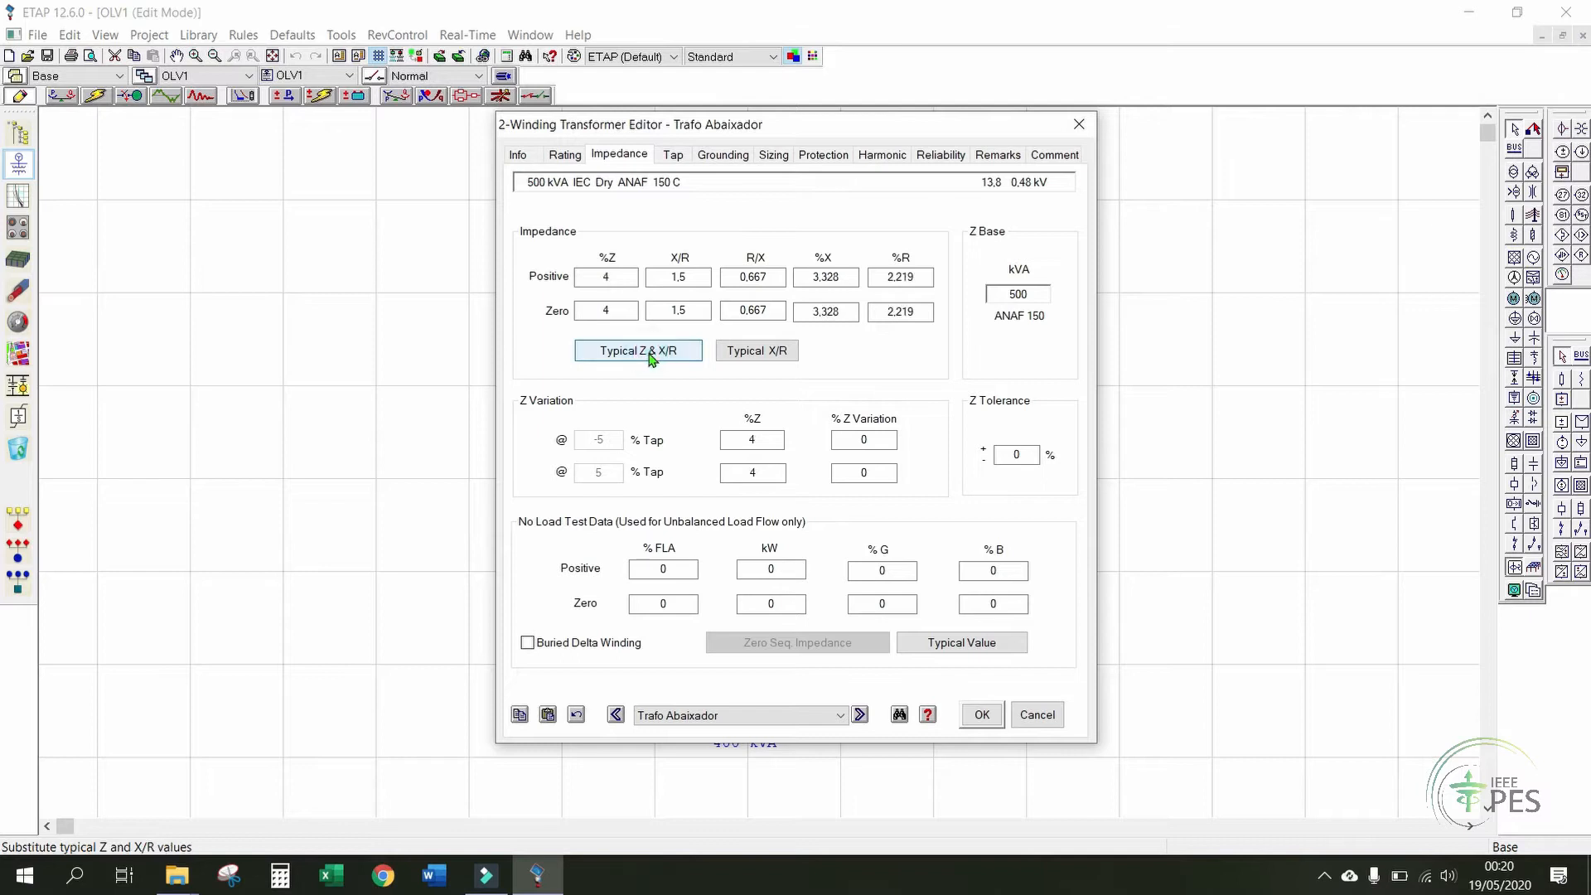
double_click(615, 280)
text(6)
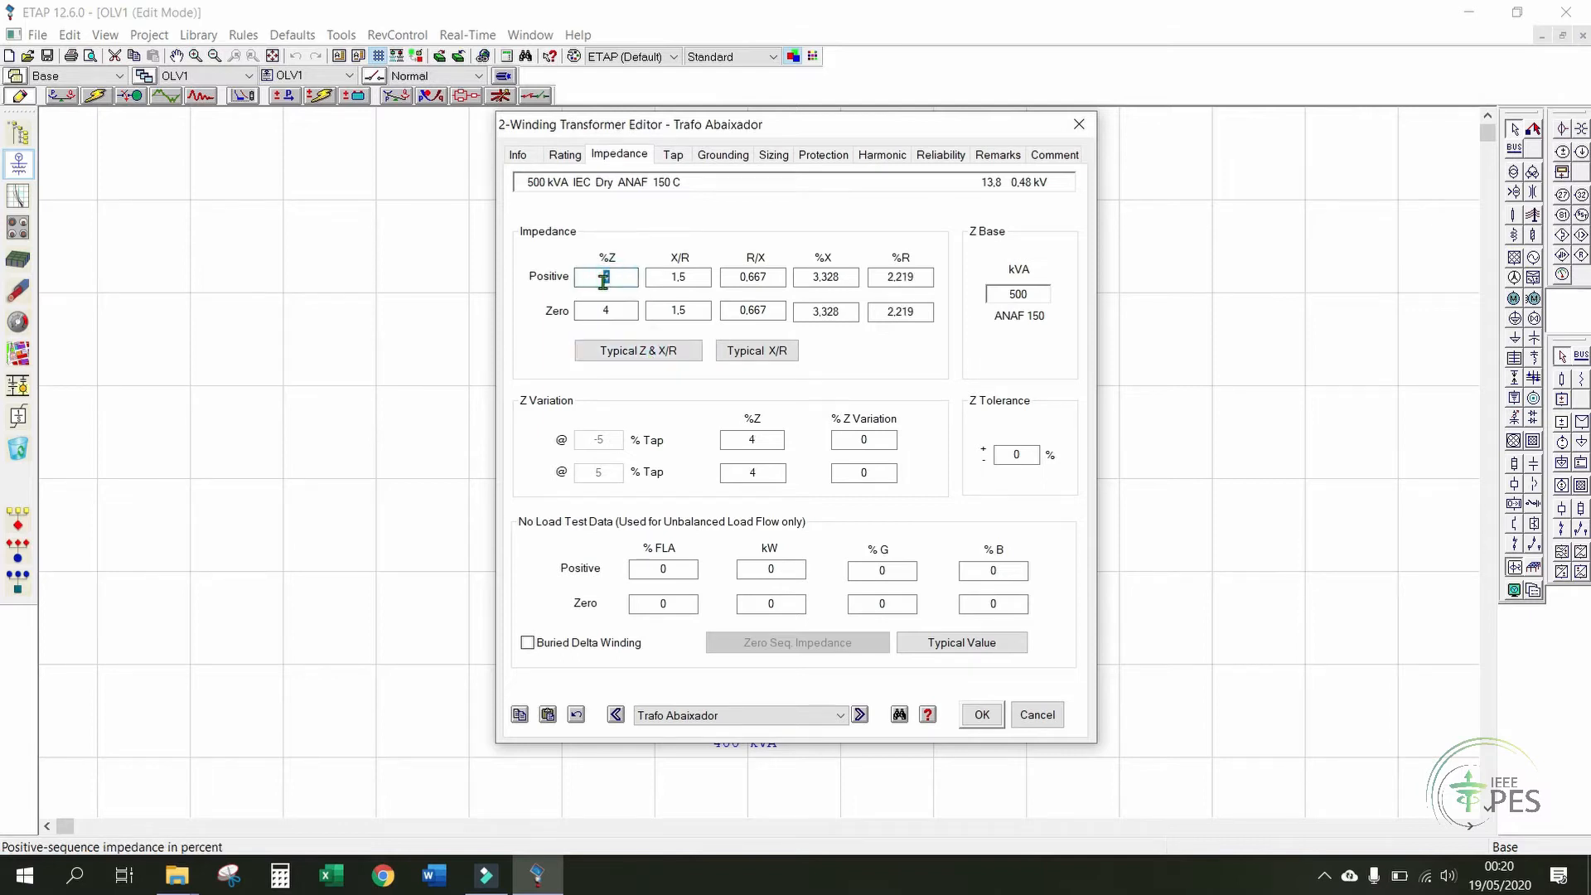
double_click(615, 308)
text(6)
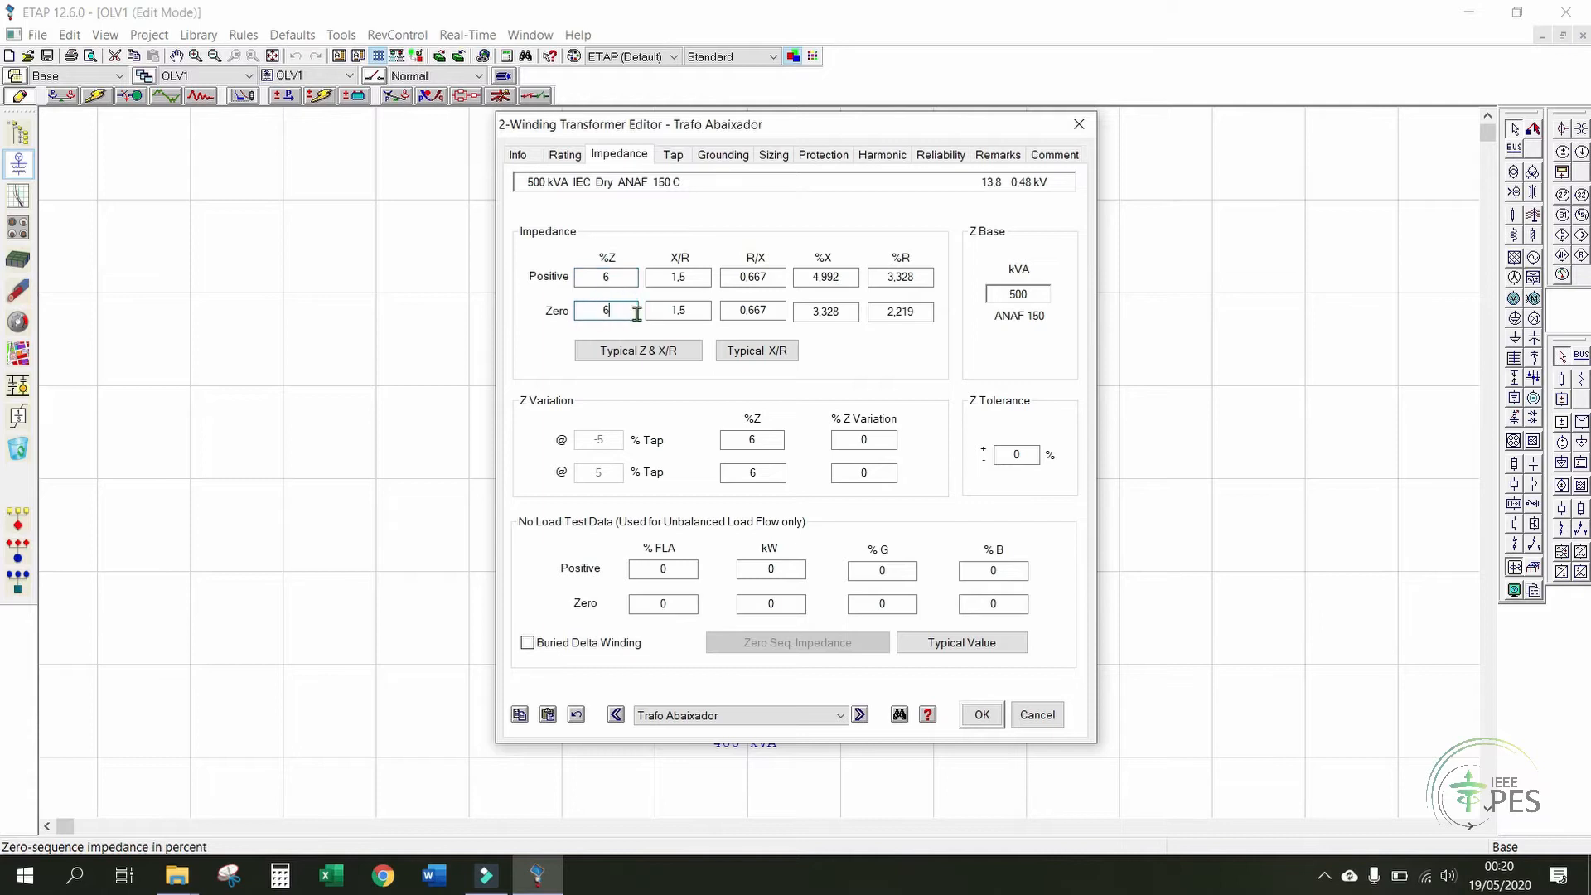
- Set the transformer's zero- and positive-sequence X/R ratios to 0
double_click(669, 312)
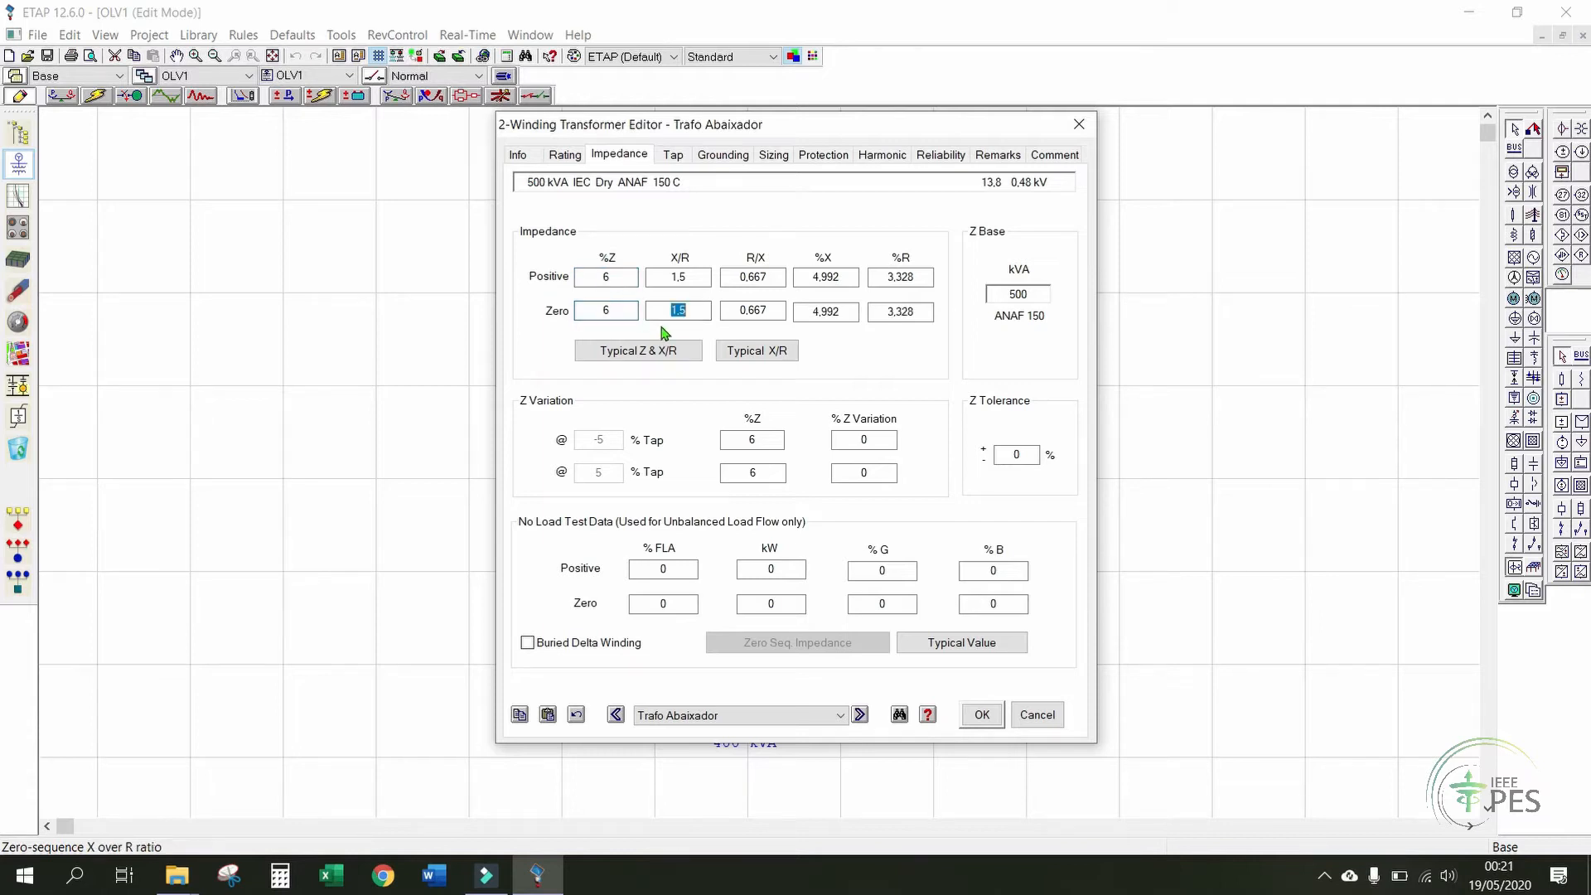
text(0)
double_click(680, 279)
text(0)
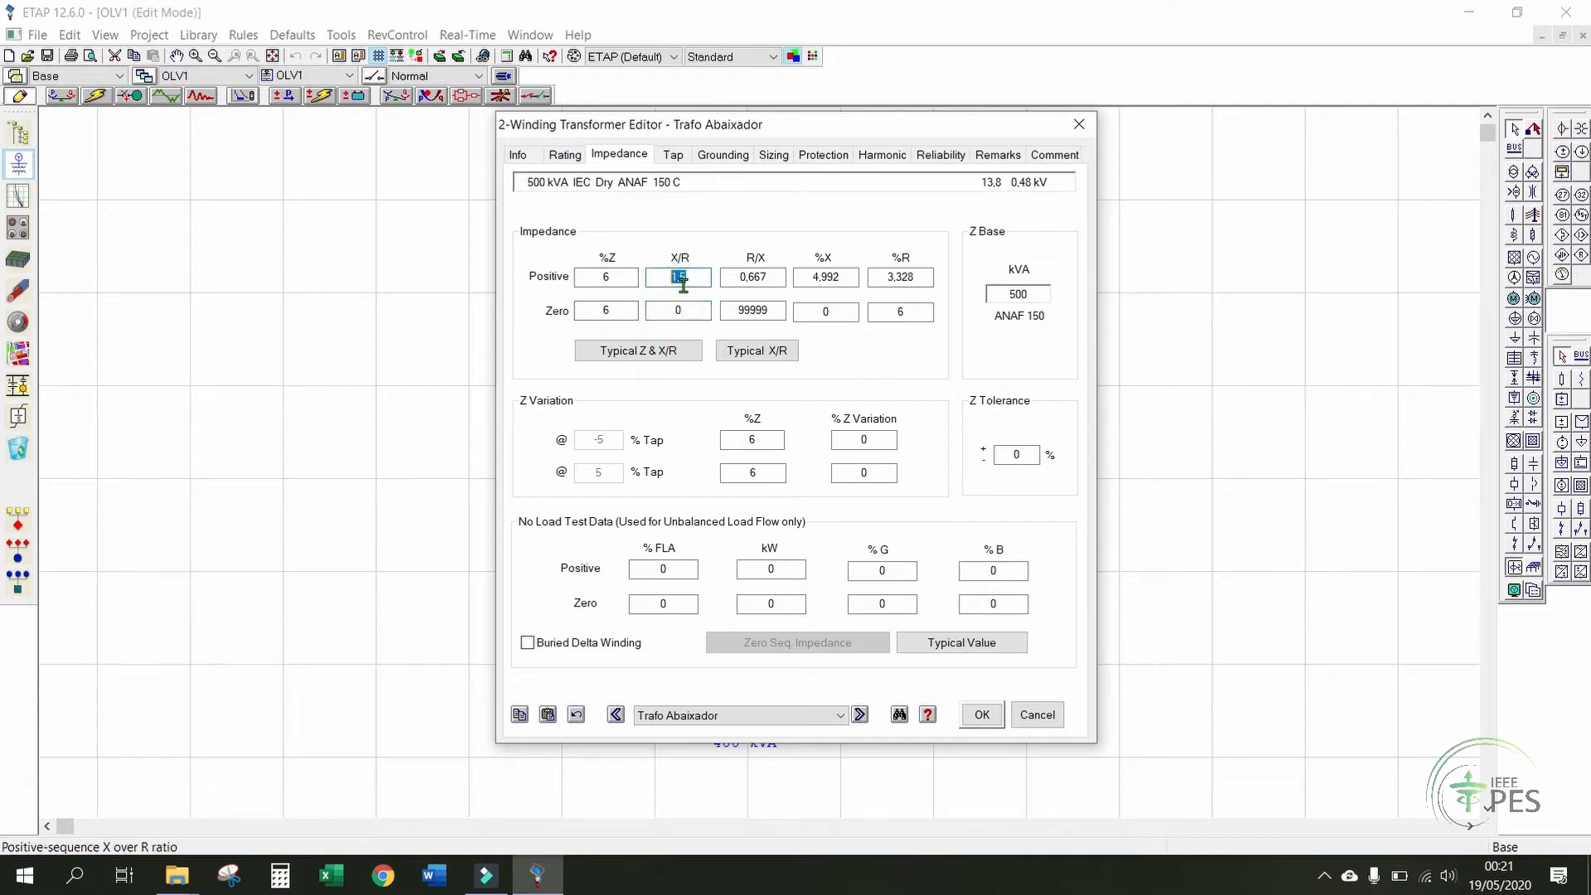
key(Tab)
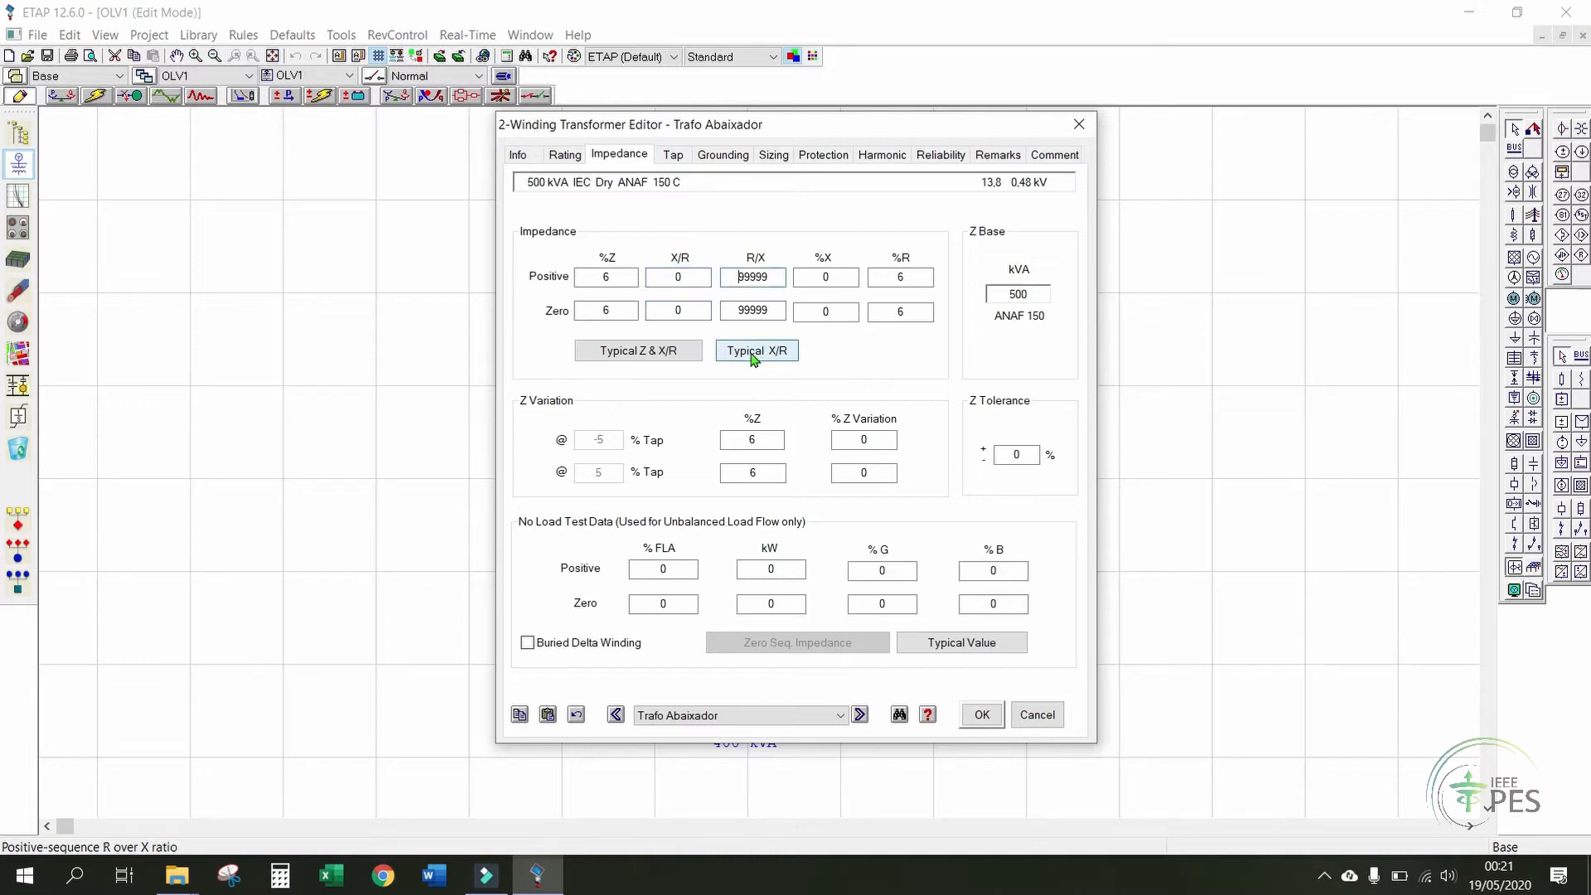
- Substitute the typical X/R values for the transformer and save its properties
click(752, 355)
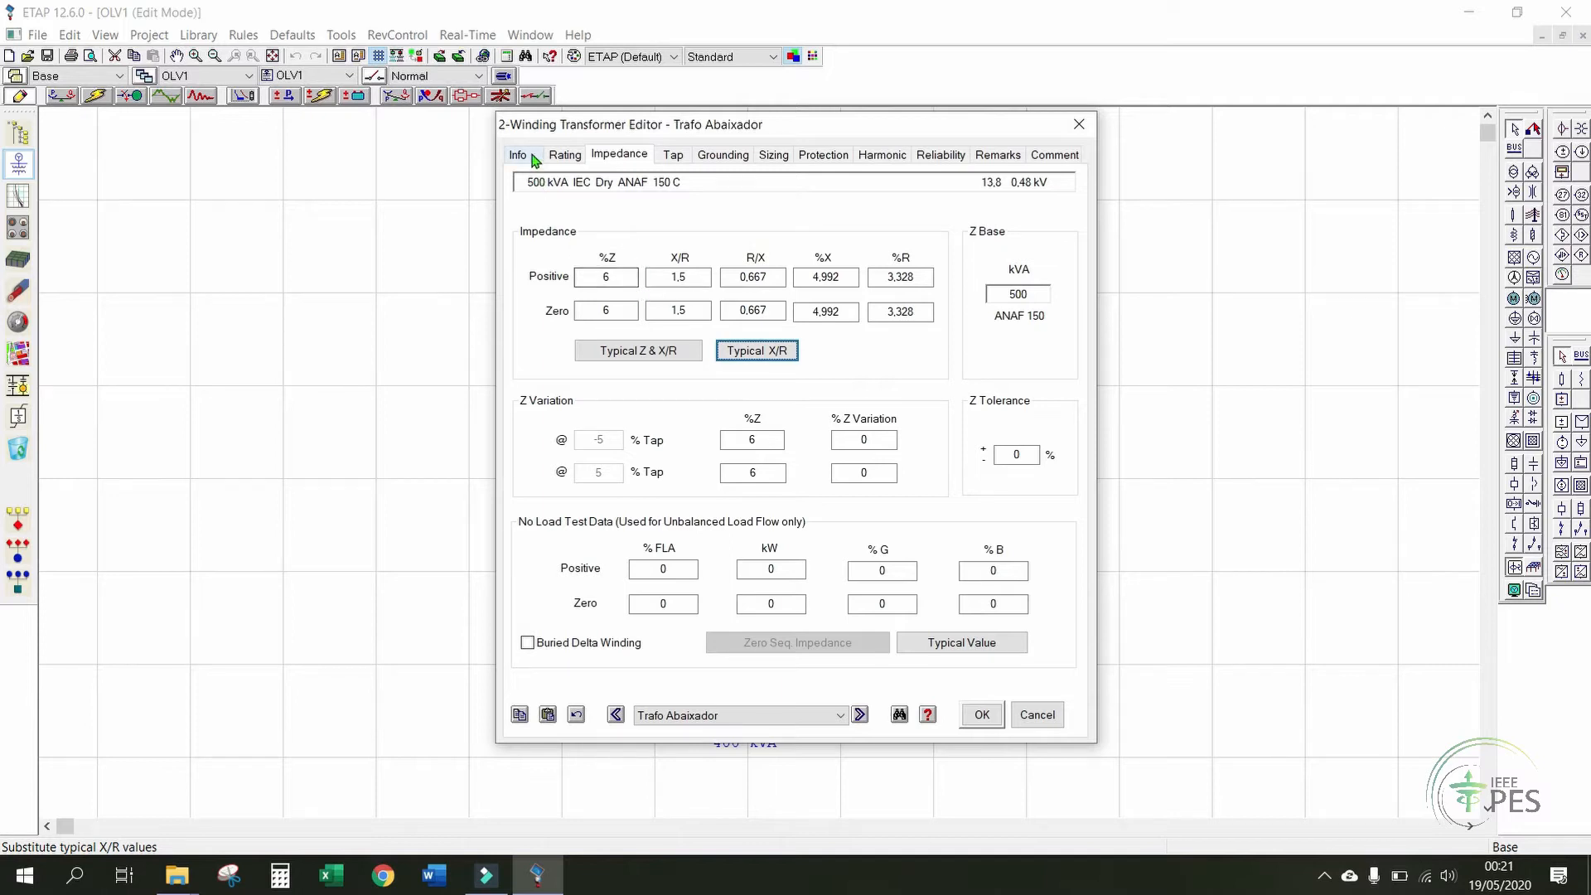
click(983, 715)
click(951, 442)
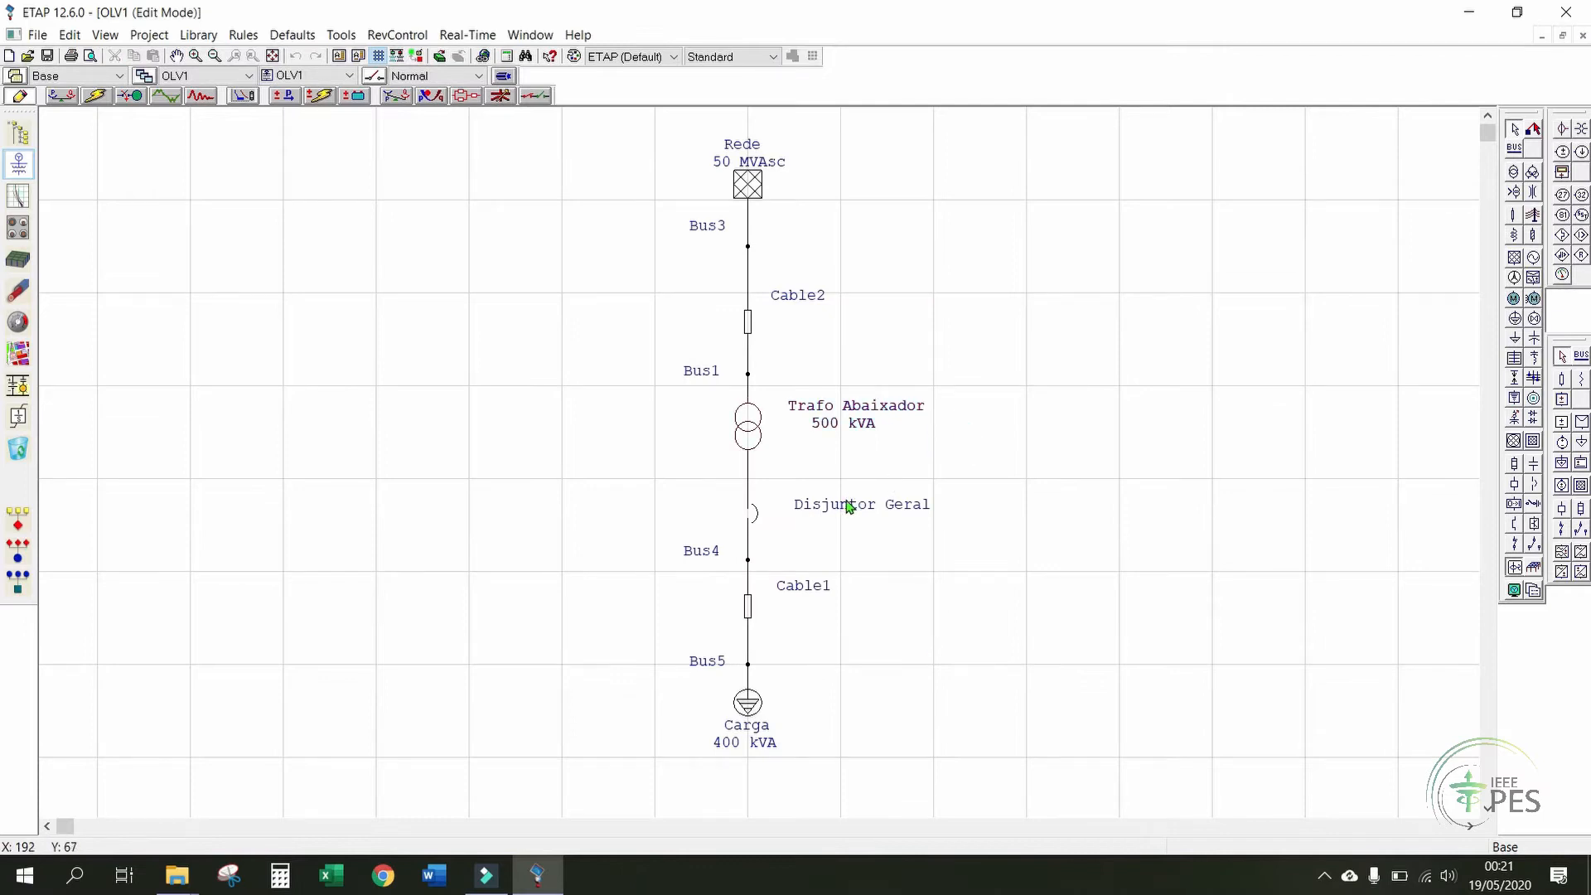
- Open the properties of the low voltage circuit breaker Disjuntor Geral and review its ID and connections
click(803, 508)
double_click(803, 509)
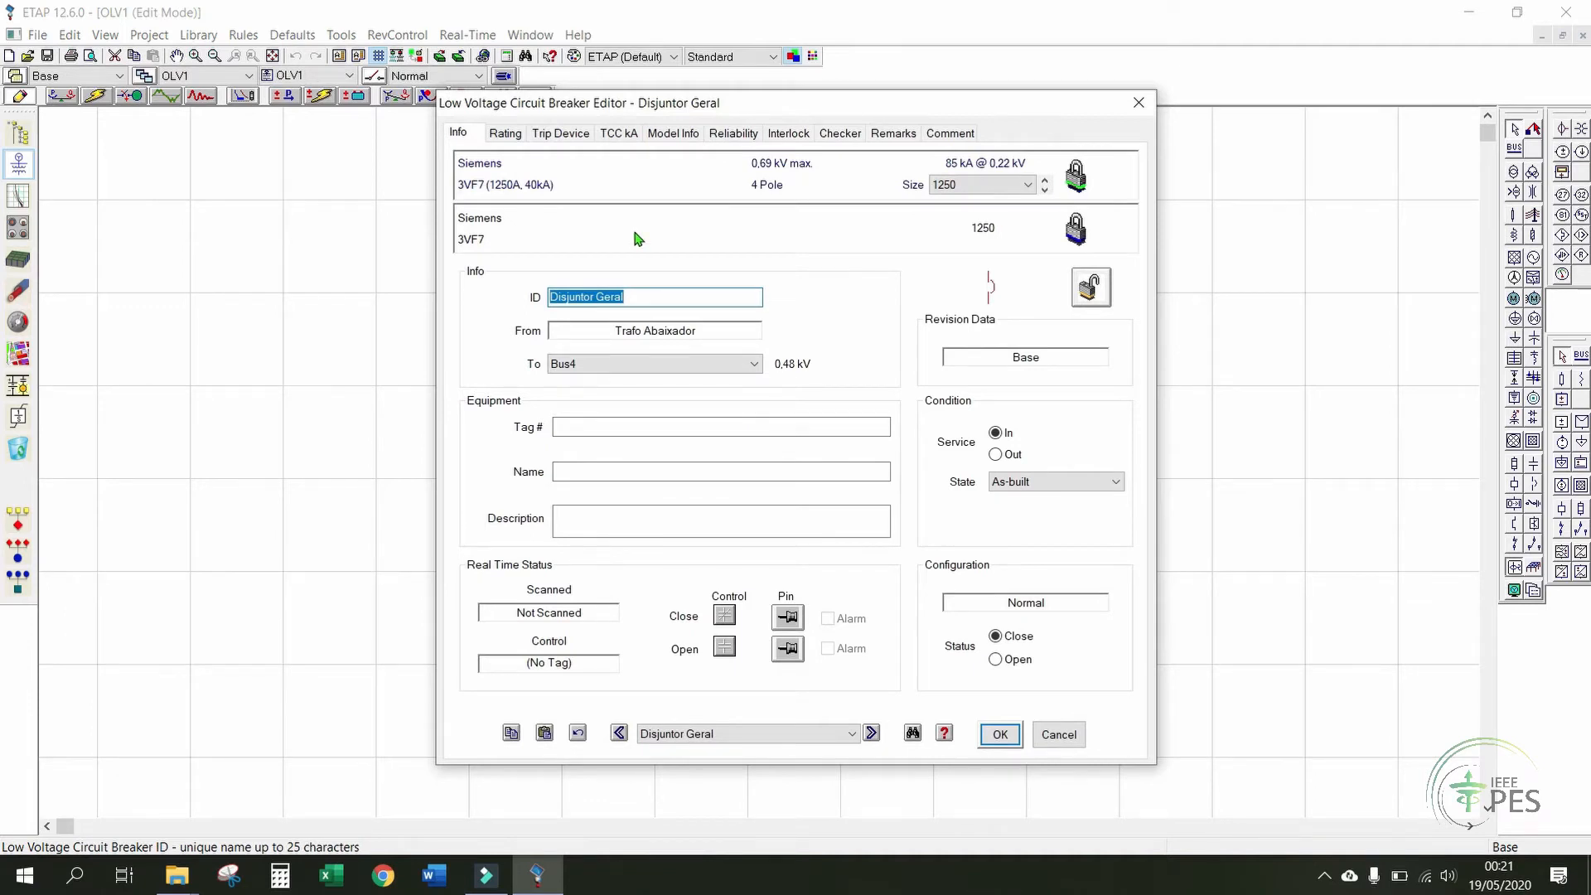
click(649, 297)
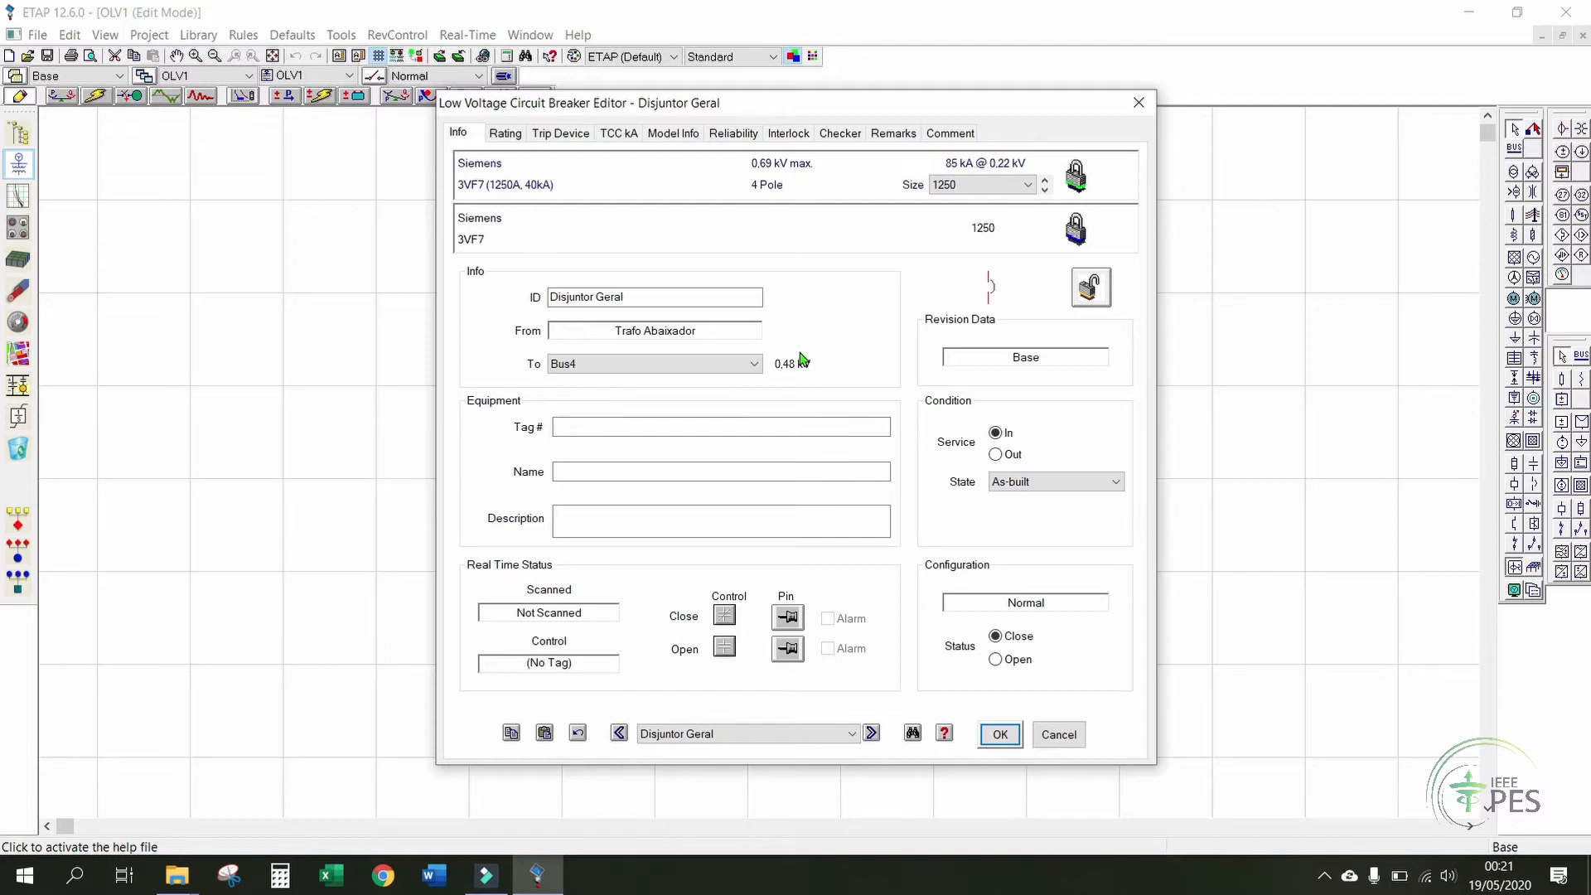
- Switch the breaker's configuration status to Open and back to Close
click(998, 661)
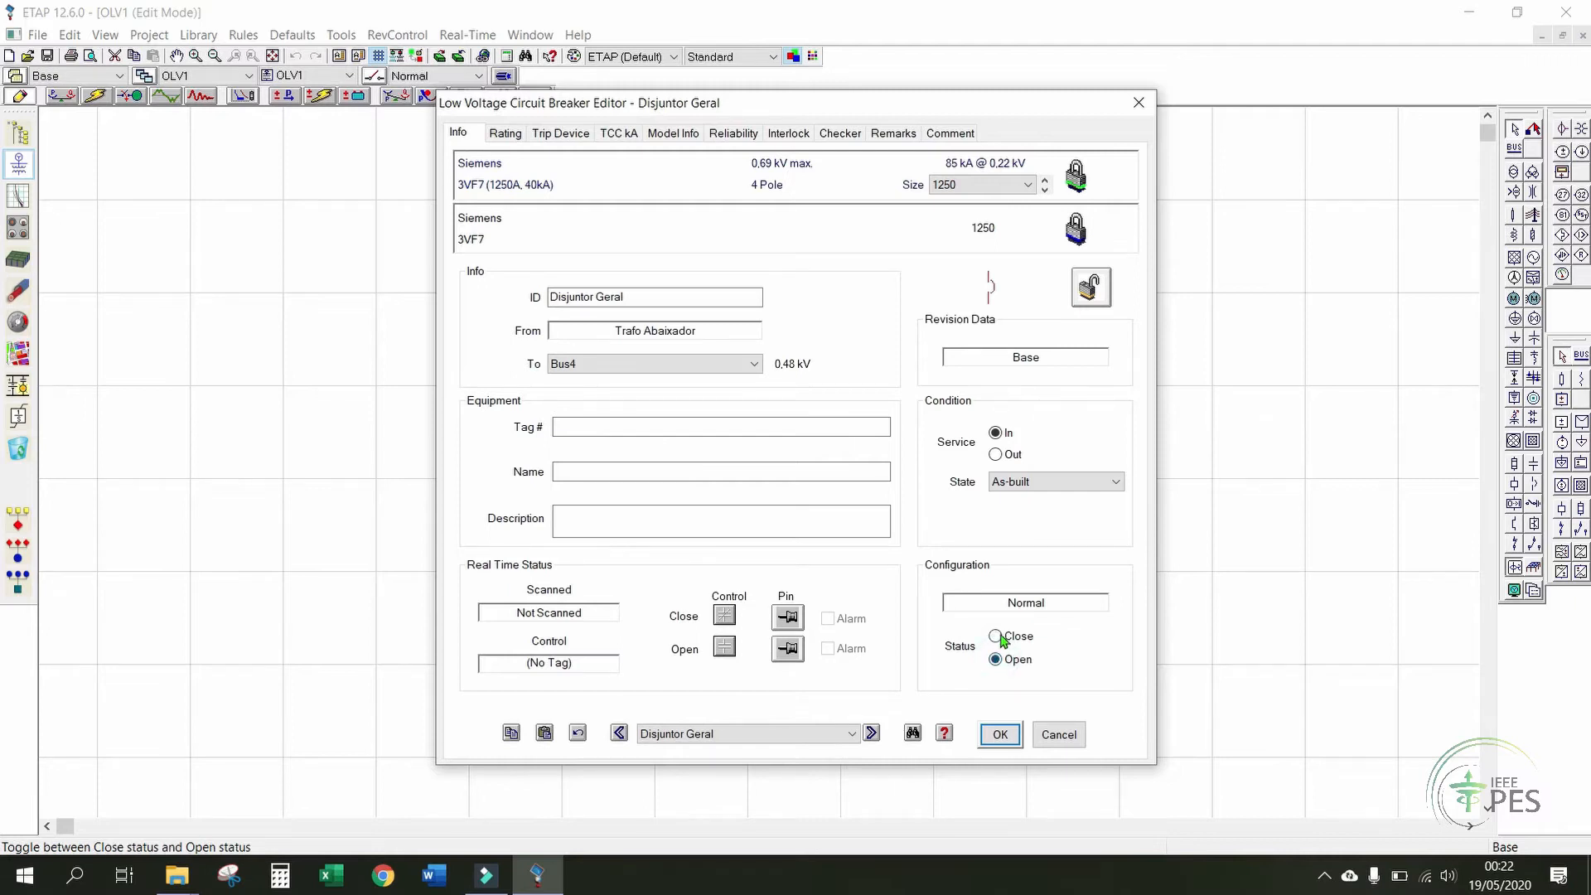
click(997, 637)
key(Tab)
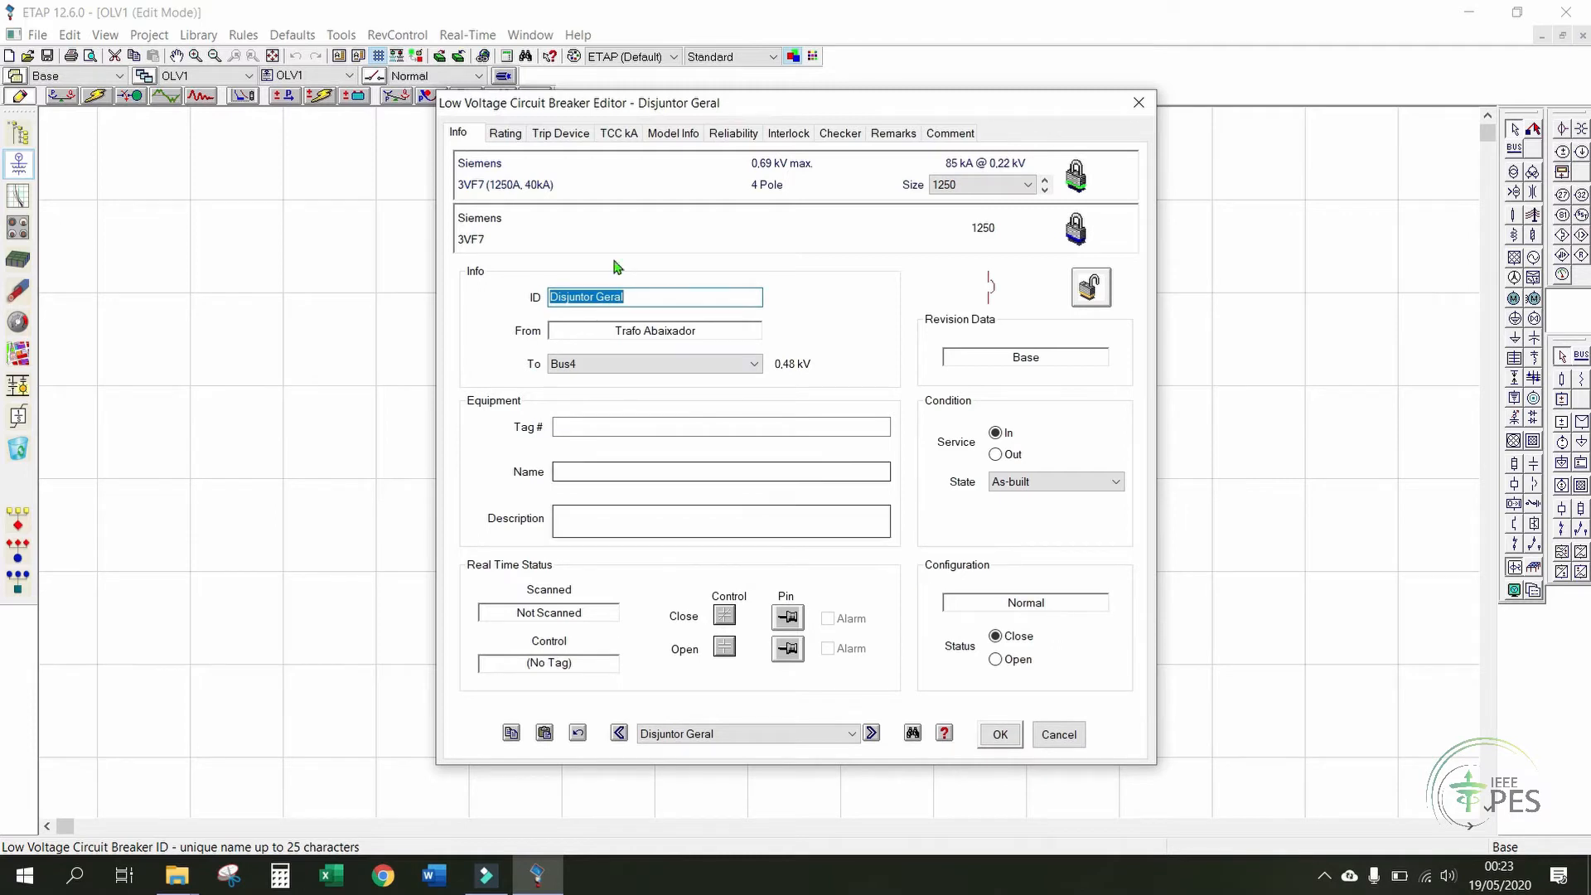
- Load the breaker ratings from the library using the IEC molded case Siemens 3VF7 1250 A, 4-pole model with the 0.5 kV short-circuit data
click(514, 134)
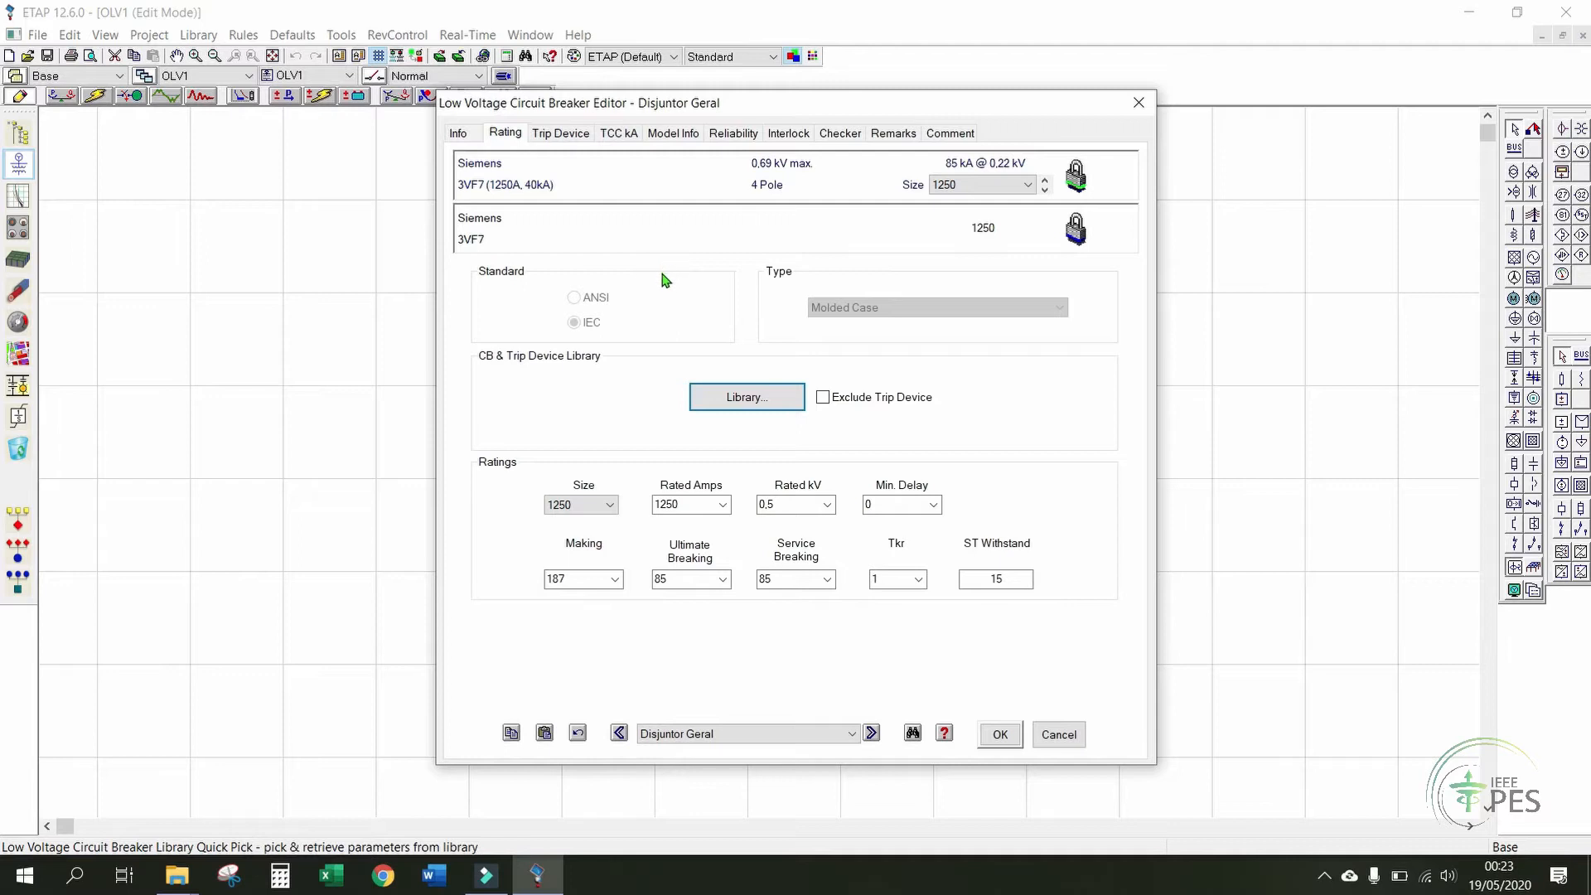
click(755, 395)
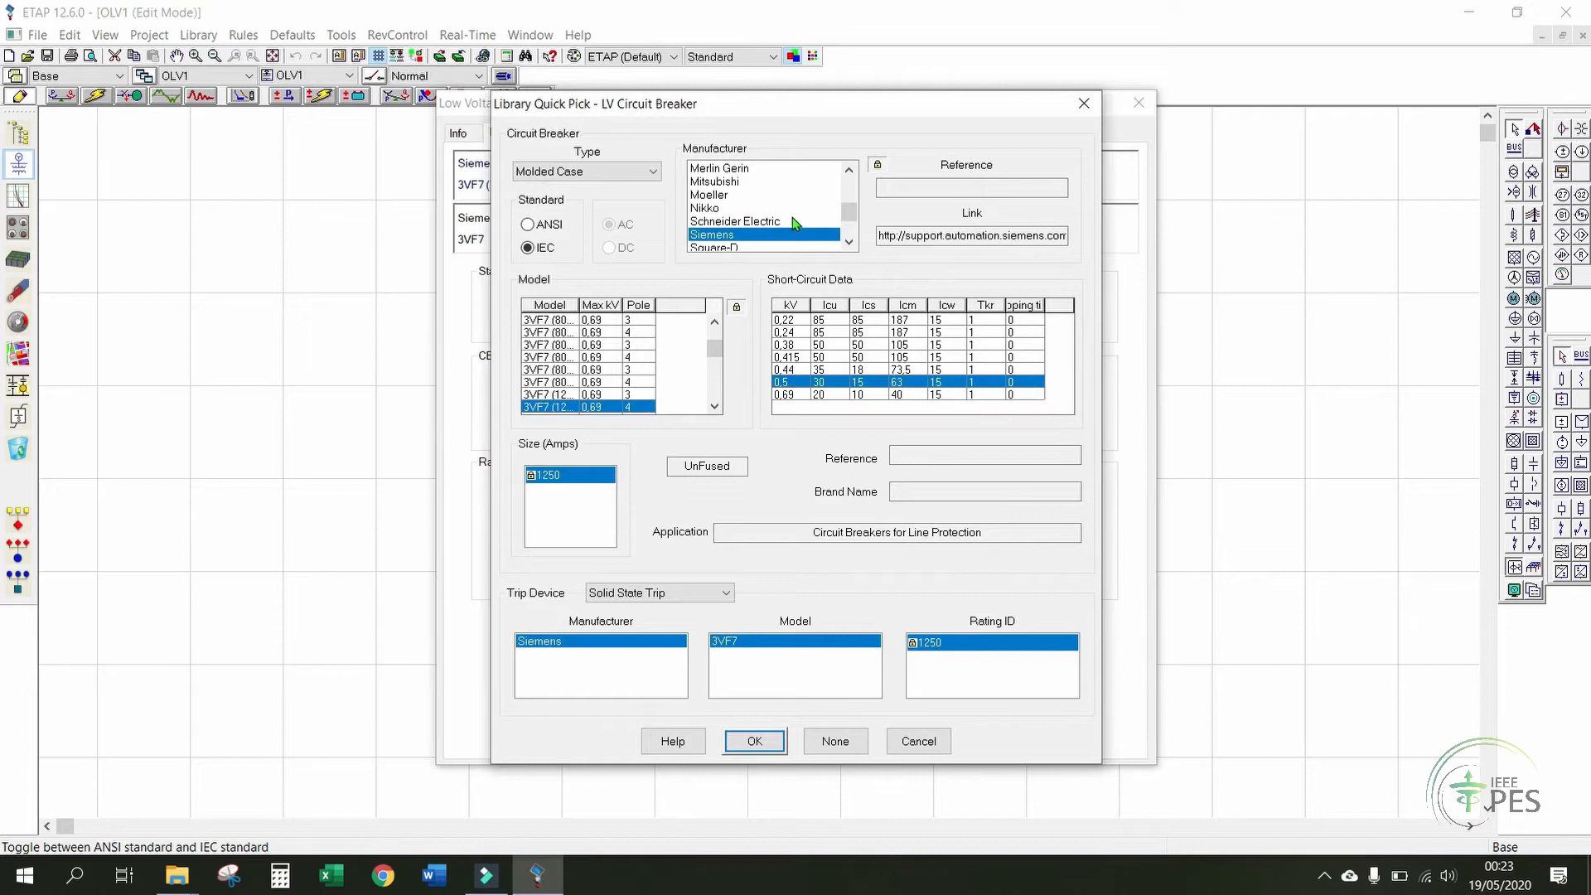
scroll(794, 219, up, 4)
scroll(794, 222, down, 5)
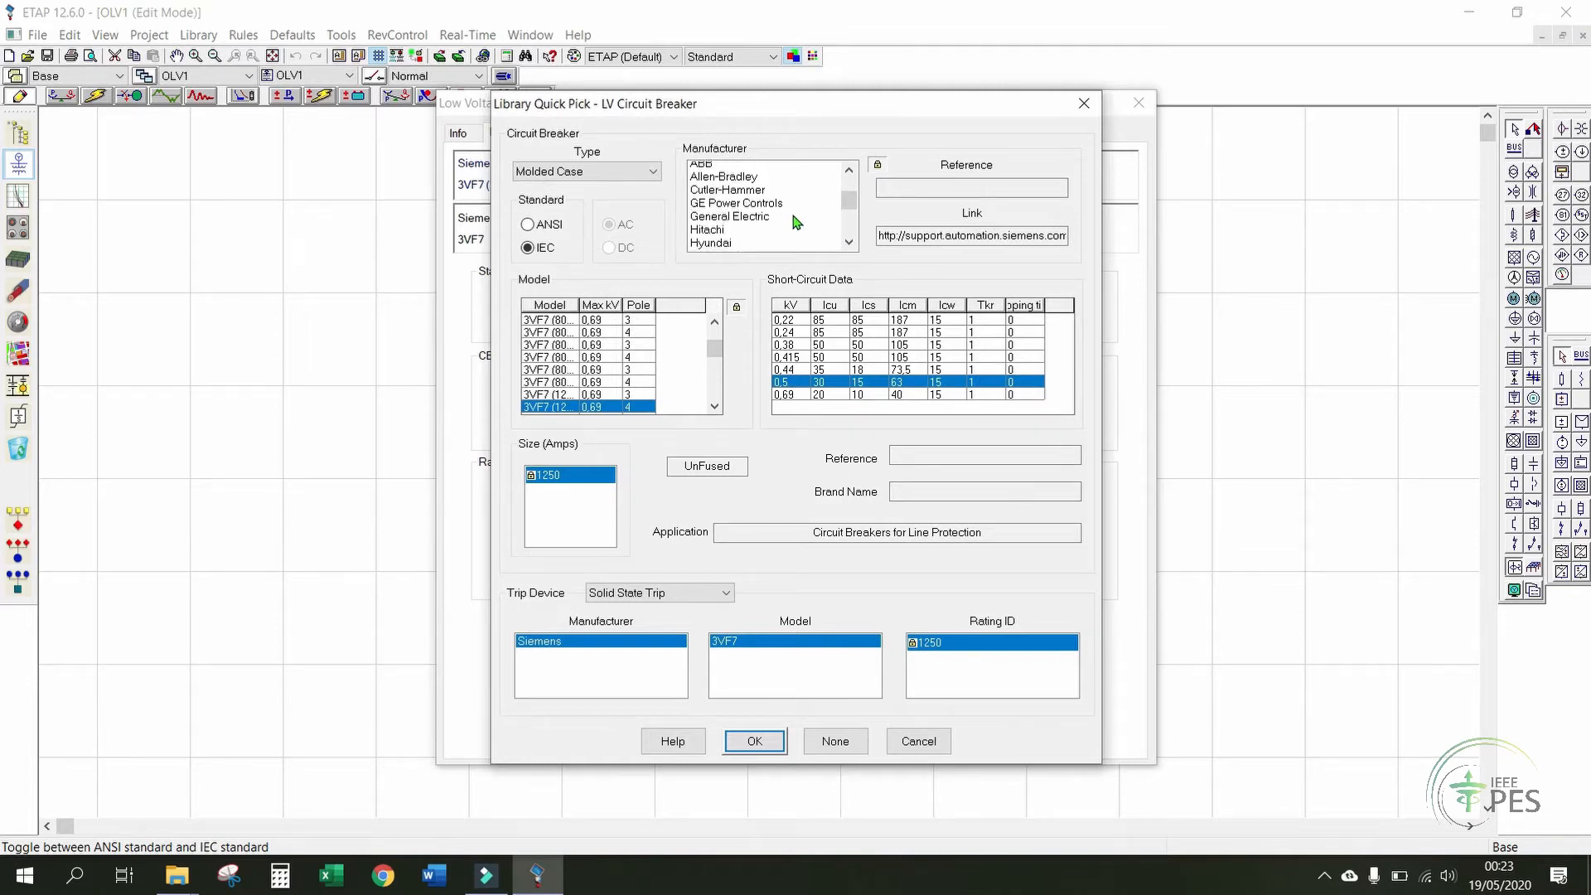
scroll(794, 222, up, 5)
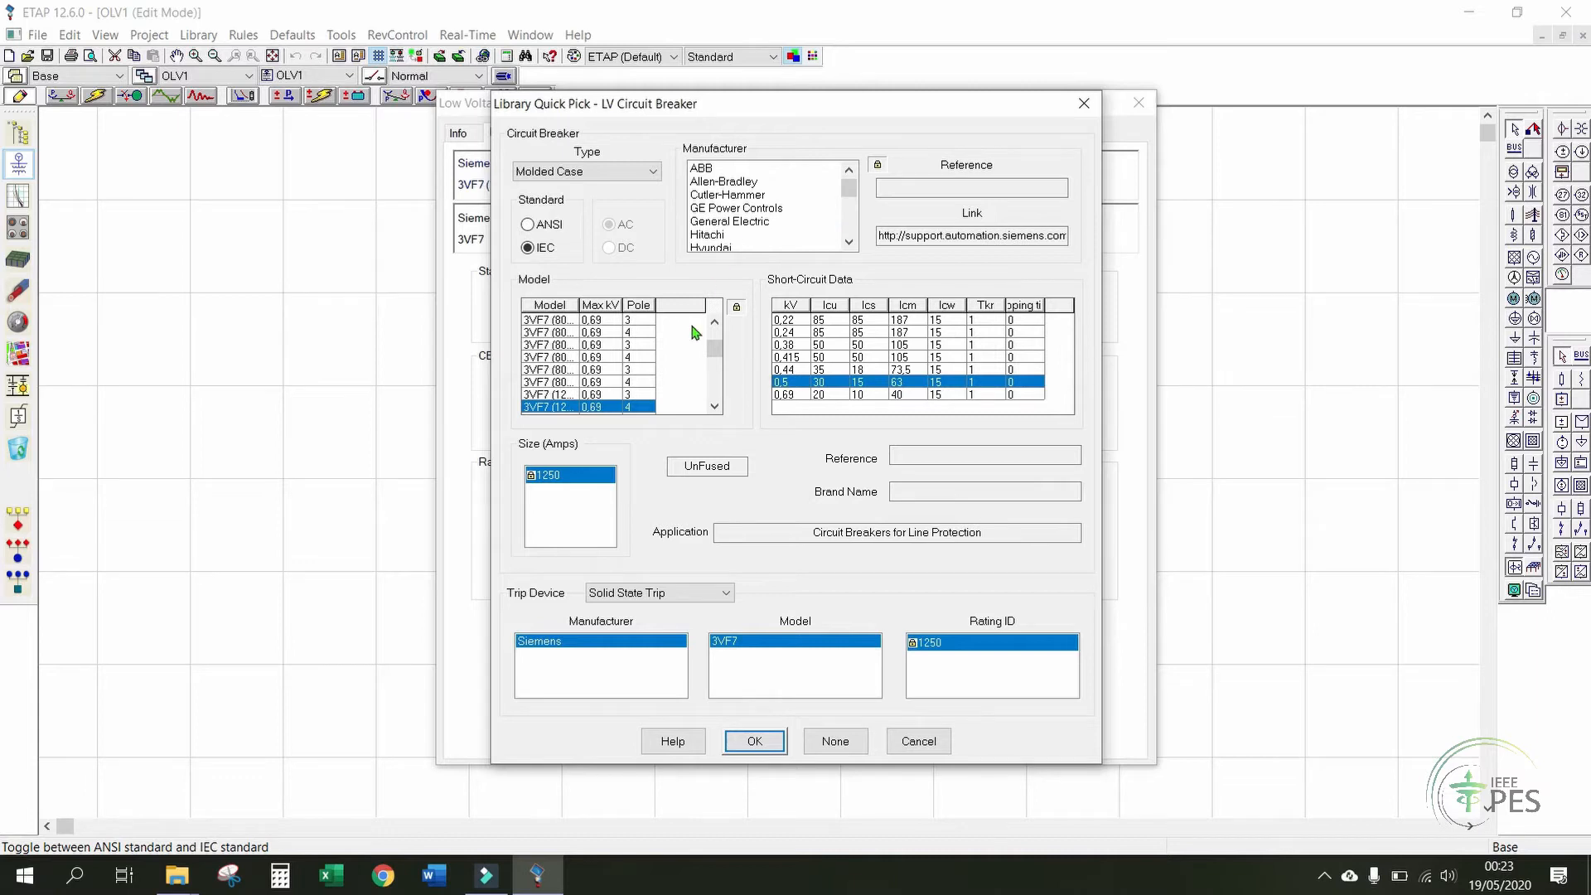
click(603, 394)
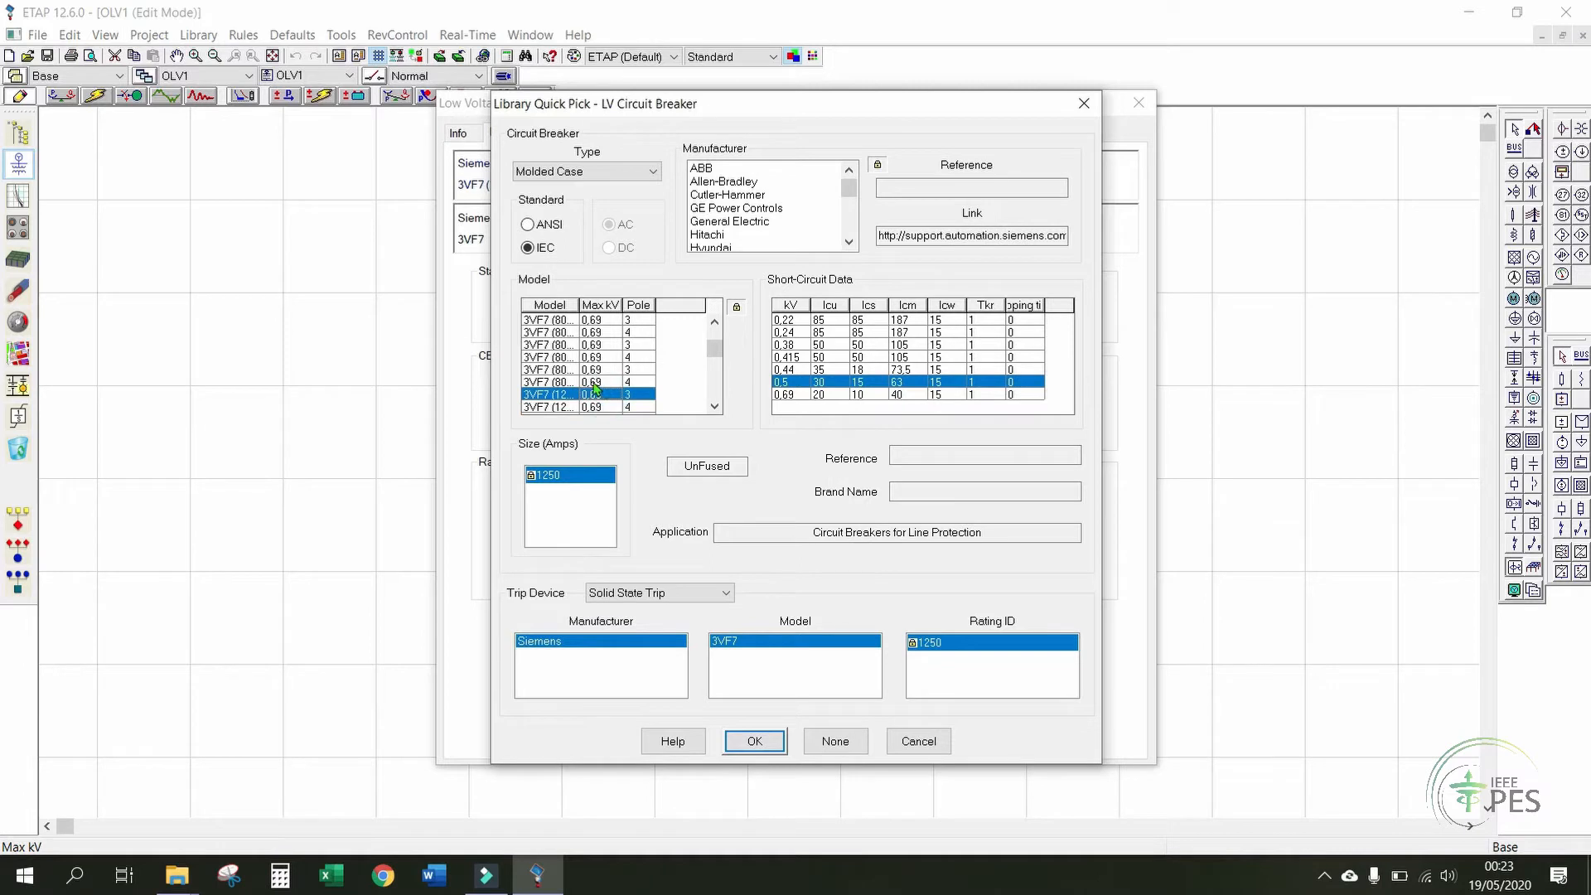
click(593, 406)
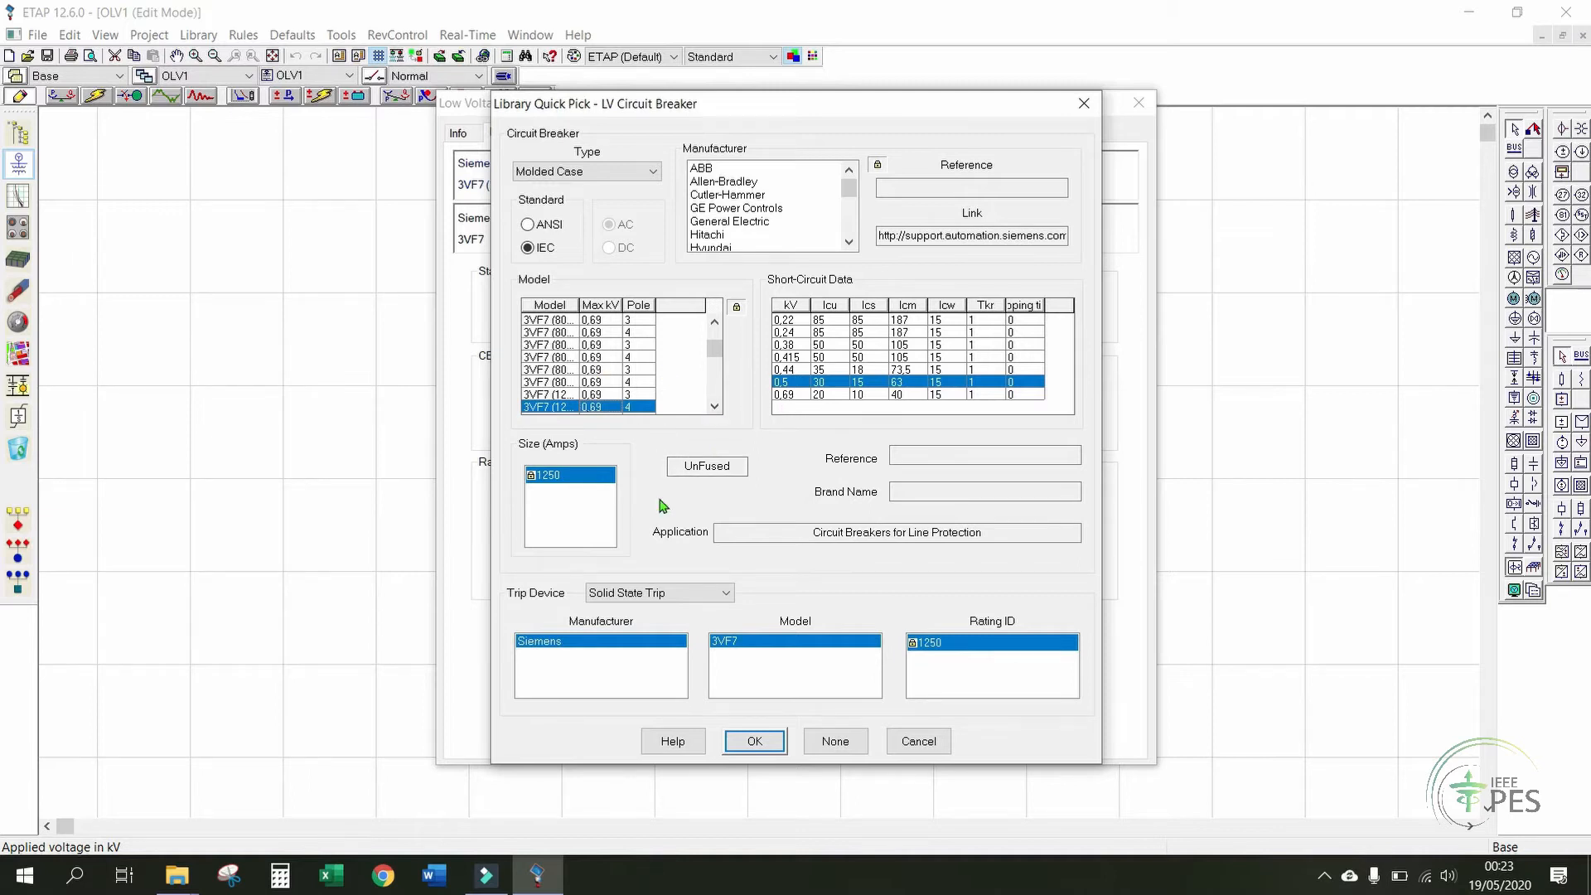
click(764, 741)
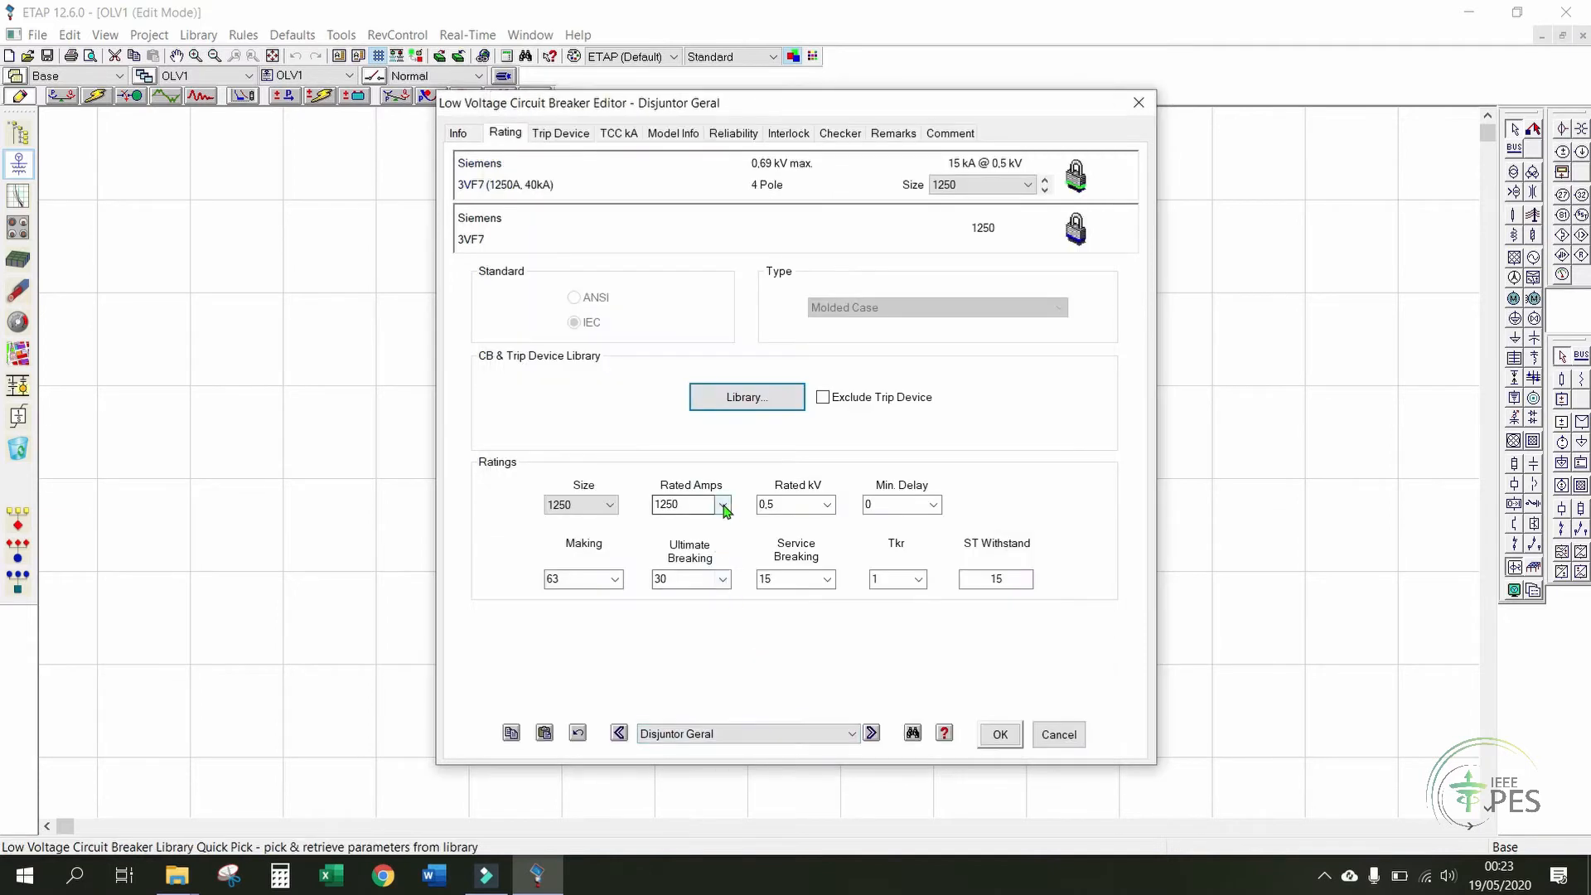
- Set the breaker's rated amps to 800 and its rated voltage to 0.5 kV
click(723, 505)
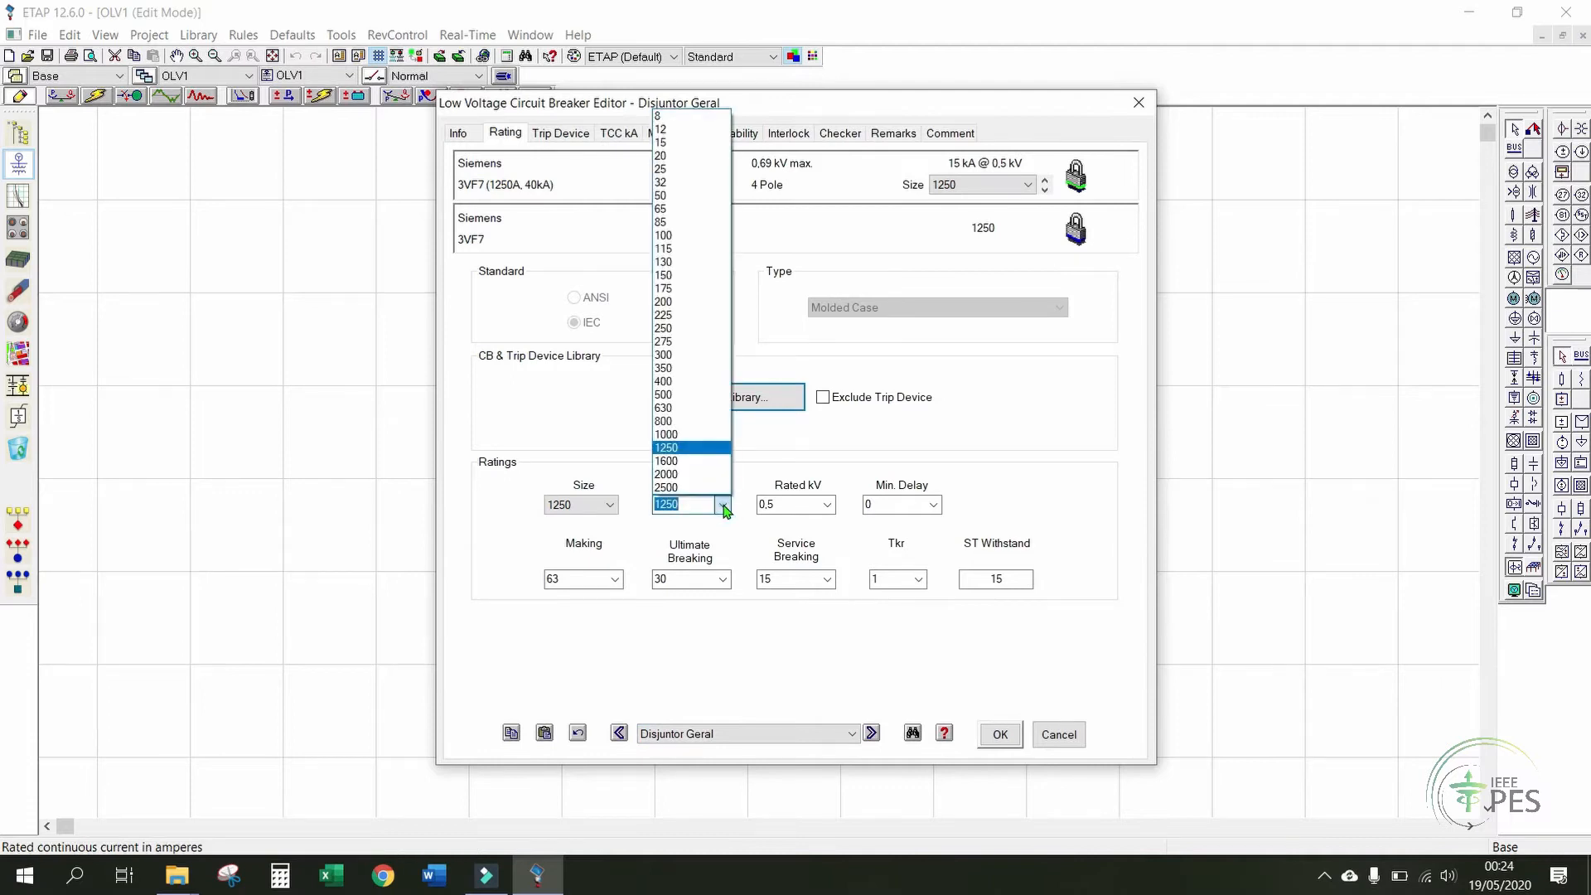
click(687, 421)
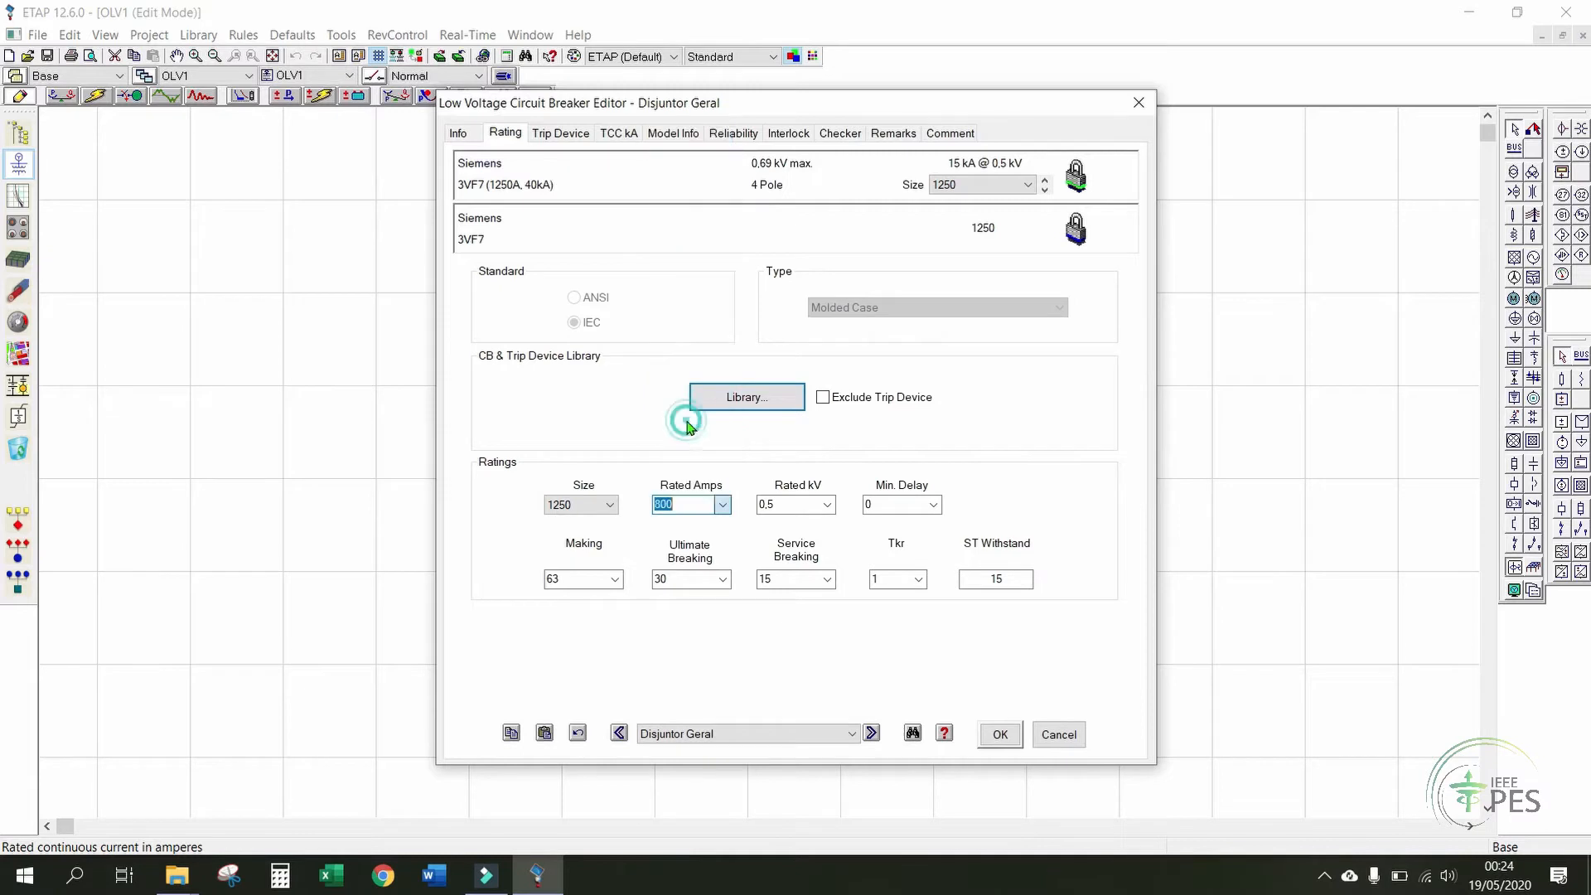
click(752, 439)
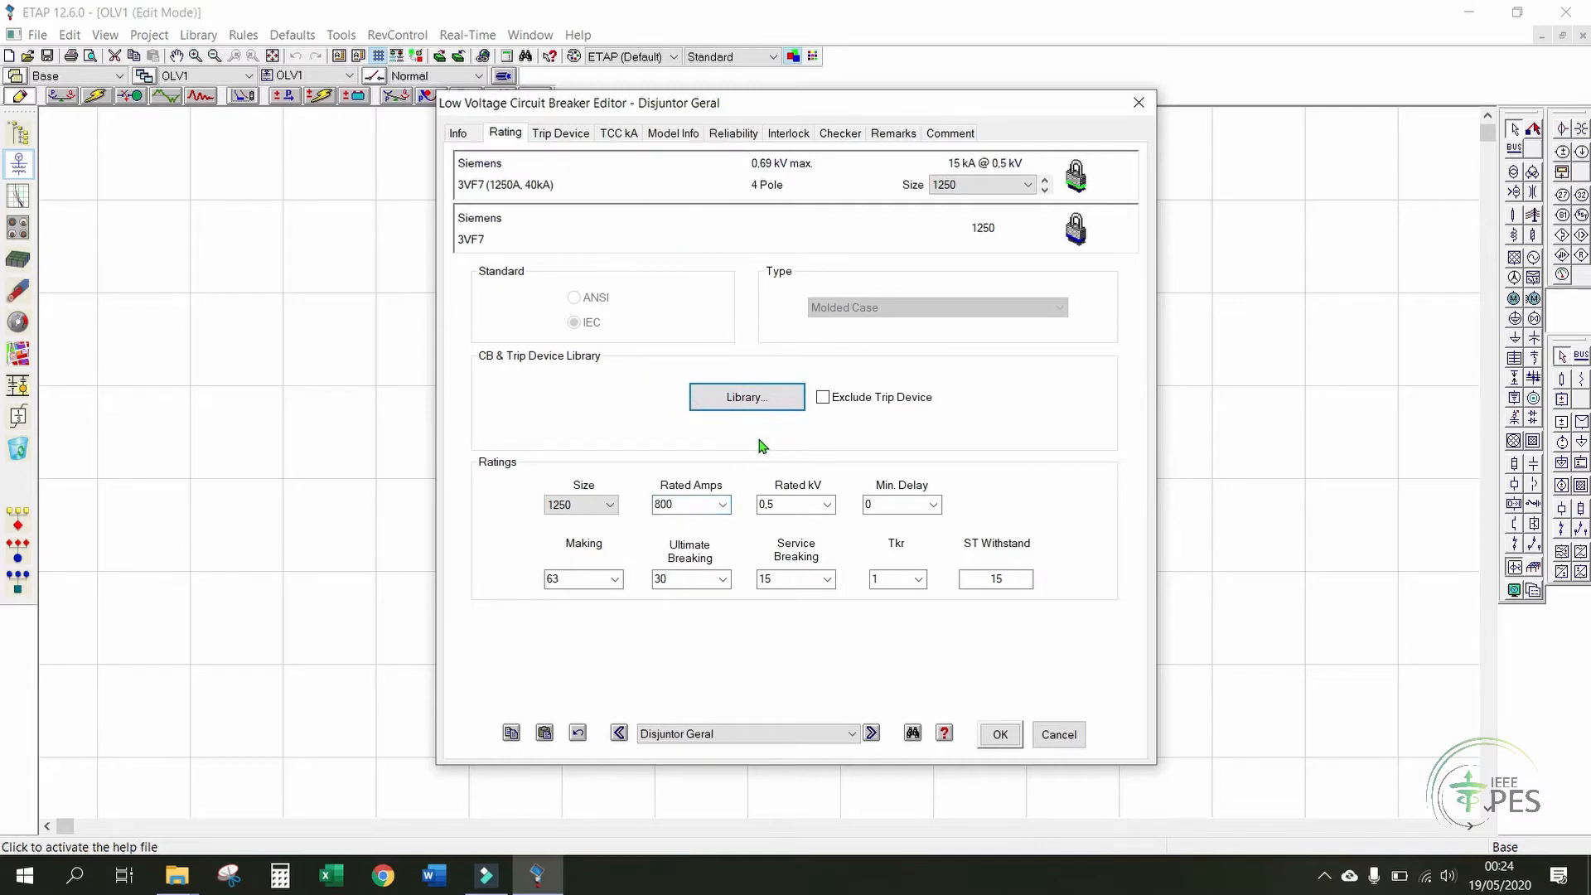
click(826, 505)
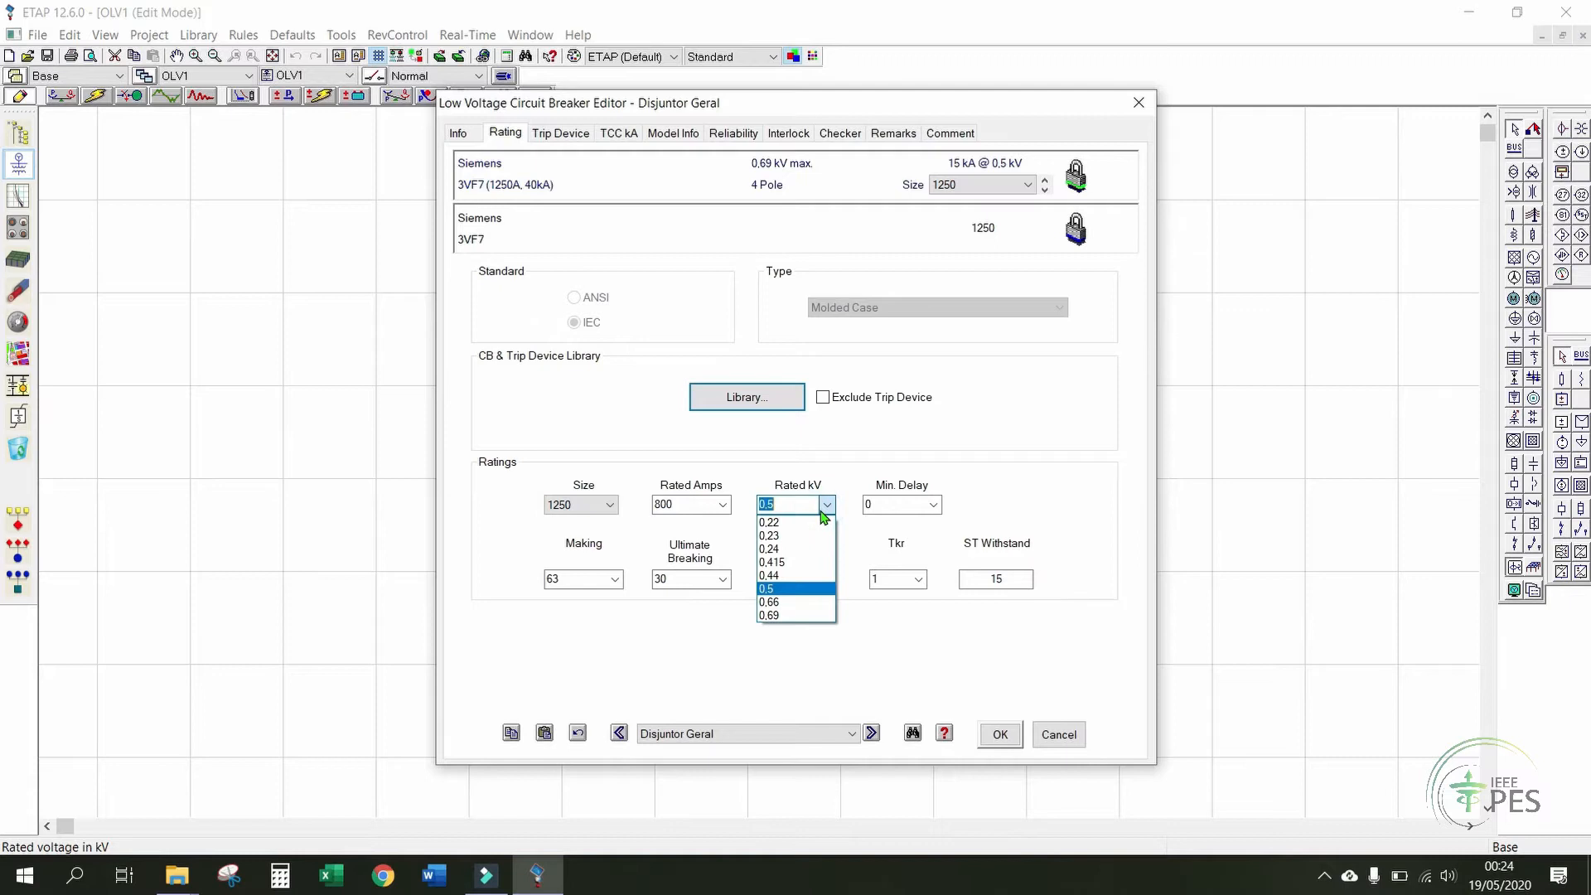
click(798, 590)
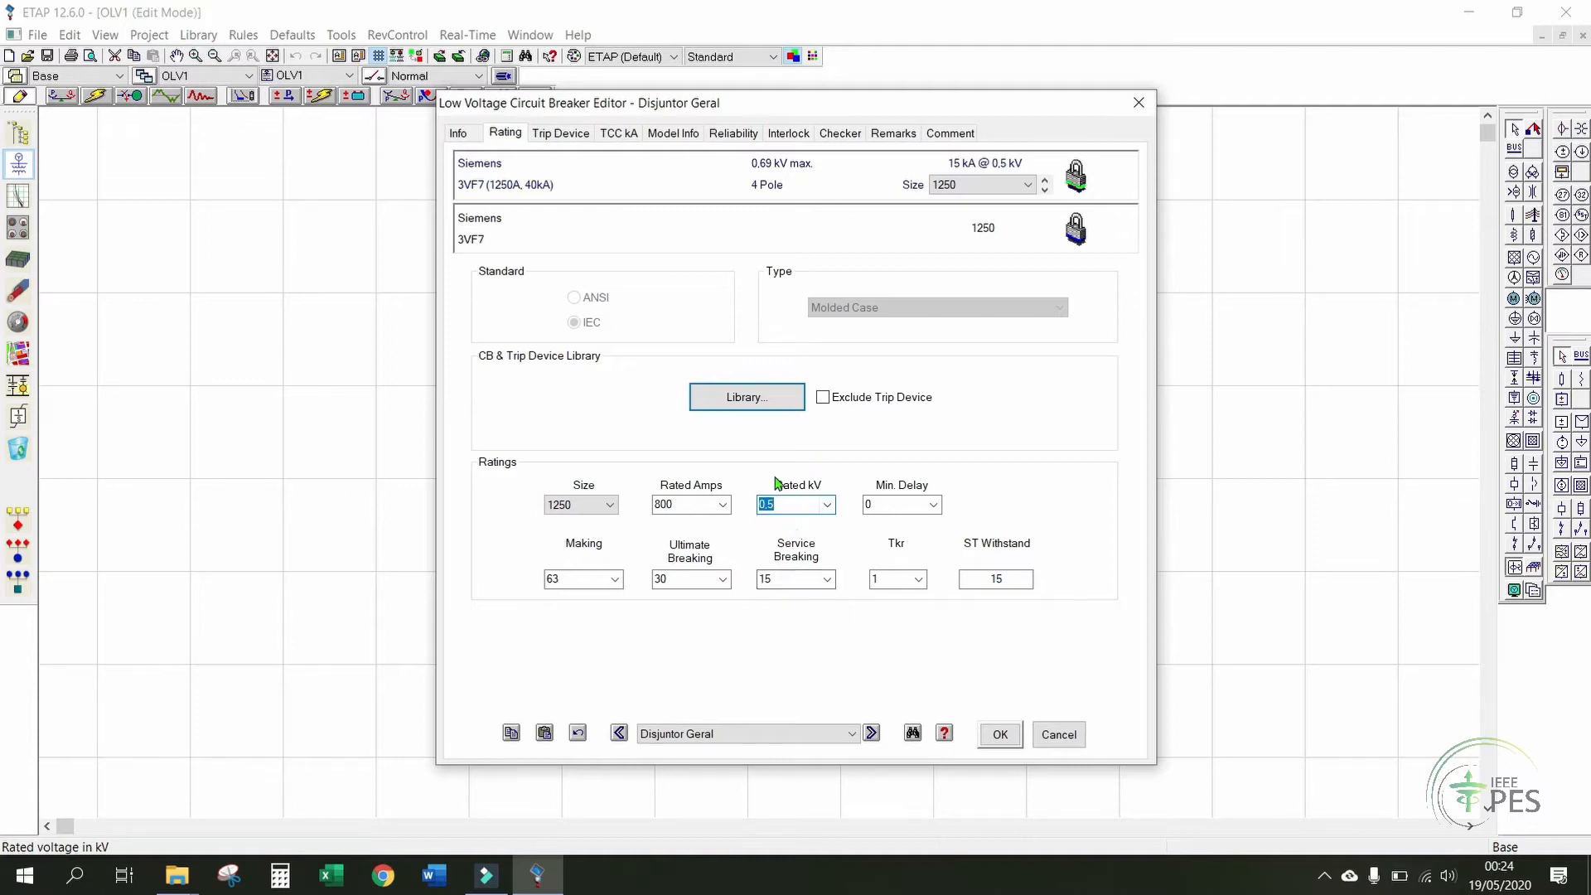
click(1007, 480)
- Check the breaker's available sizes and save its properties
click(1001, 734)
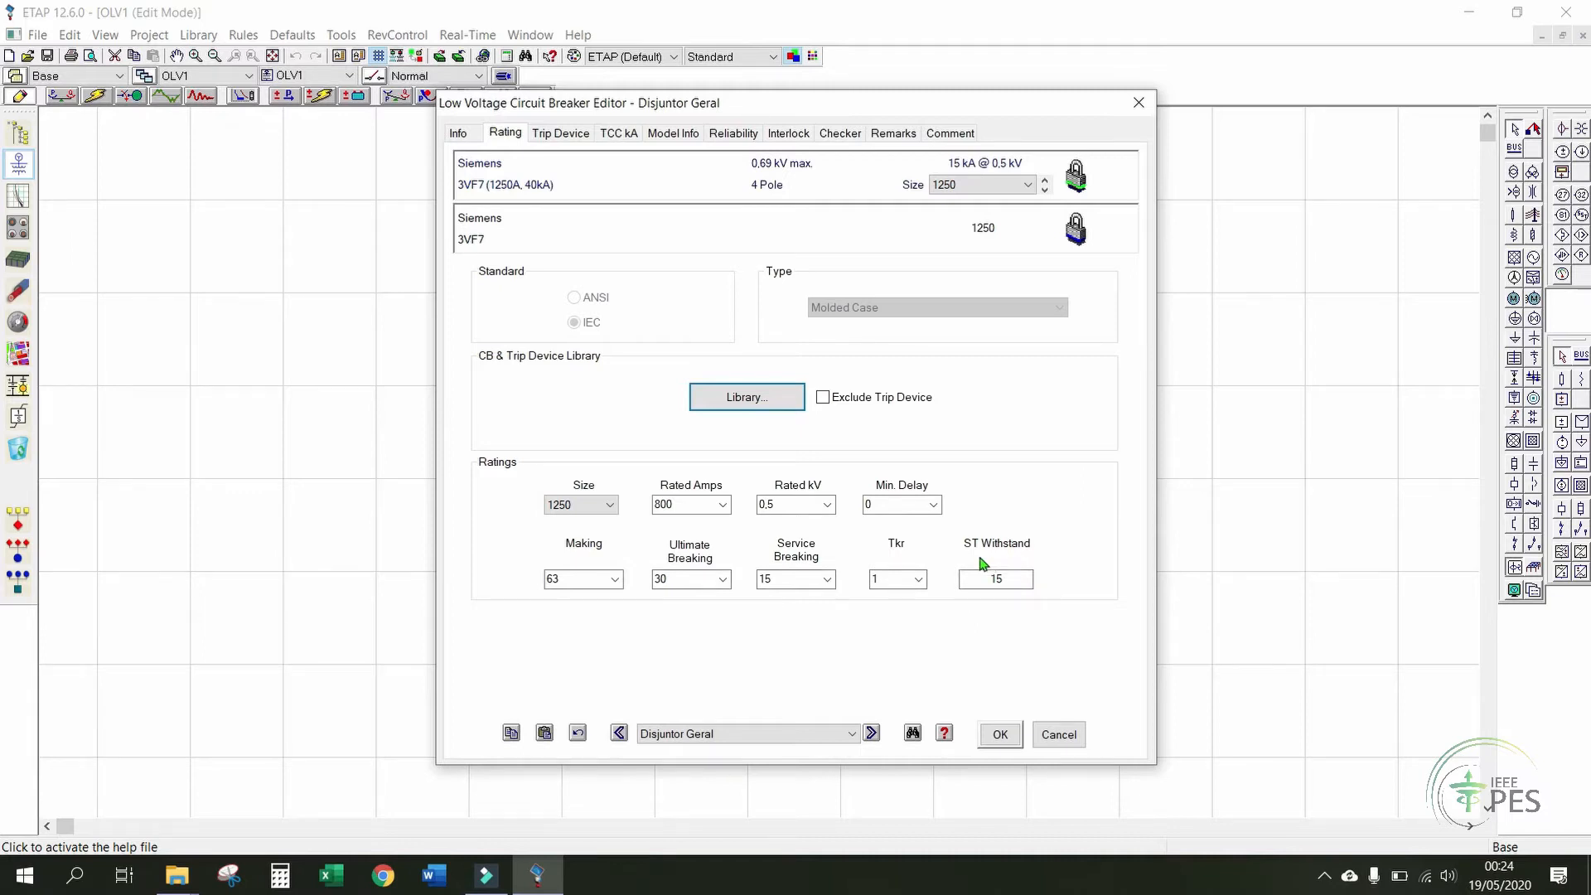
click(1029, 189)
click(1028, 188)
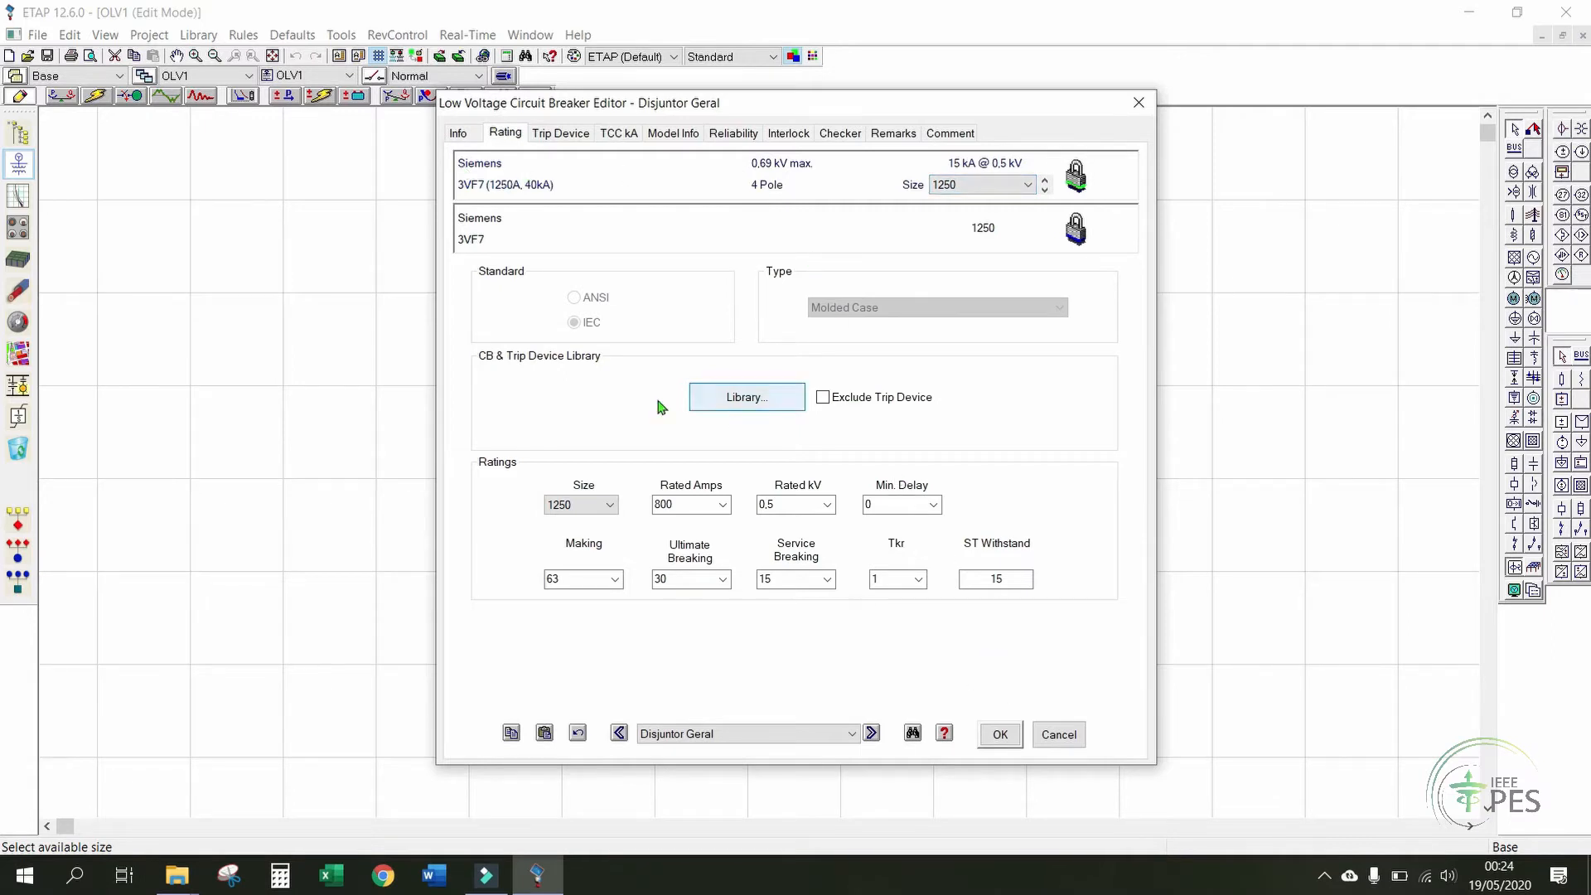
click(1000, 738)
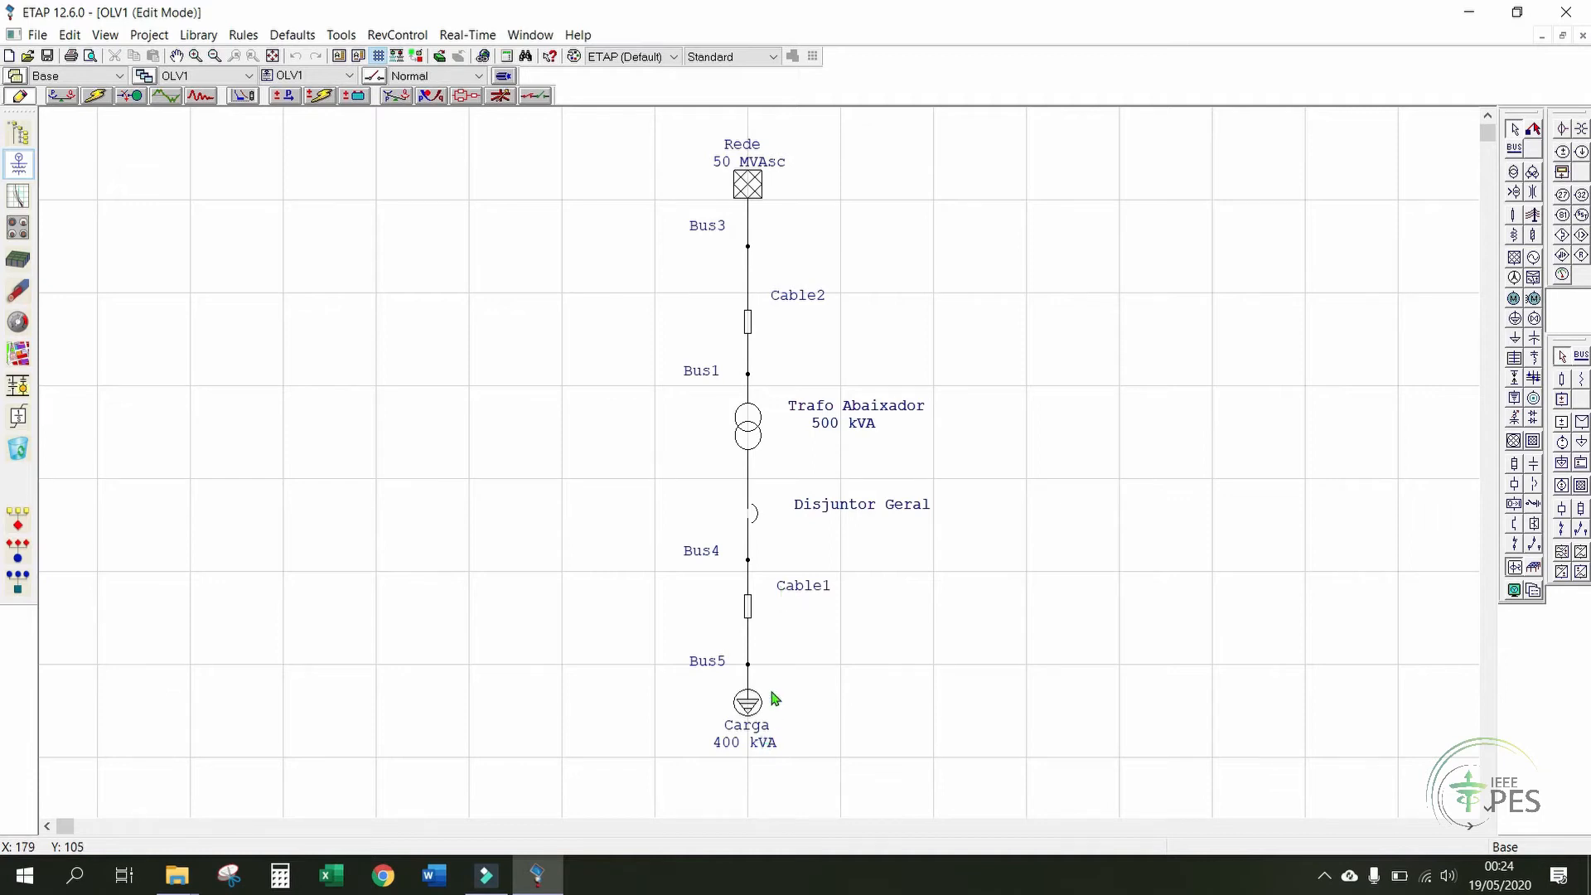
- Review Cable1's properties, accept the ICEA 15 kV aluminium Rubber 2 cable of size 500 from the library and save
click(809, 591)
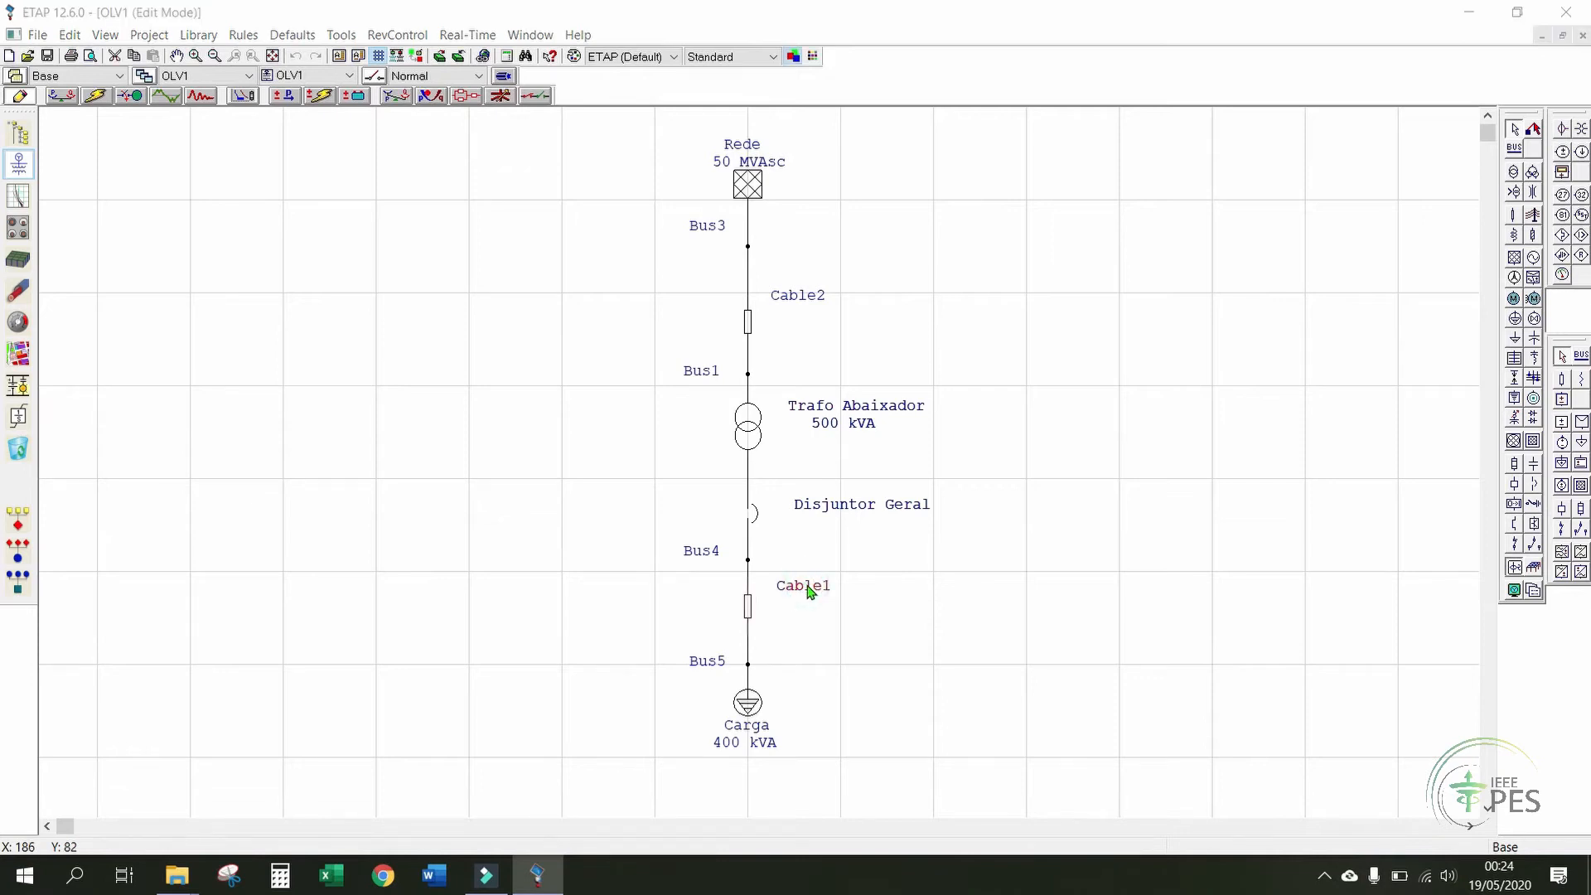
double_click(809, 591)
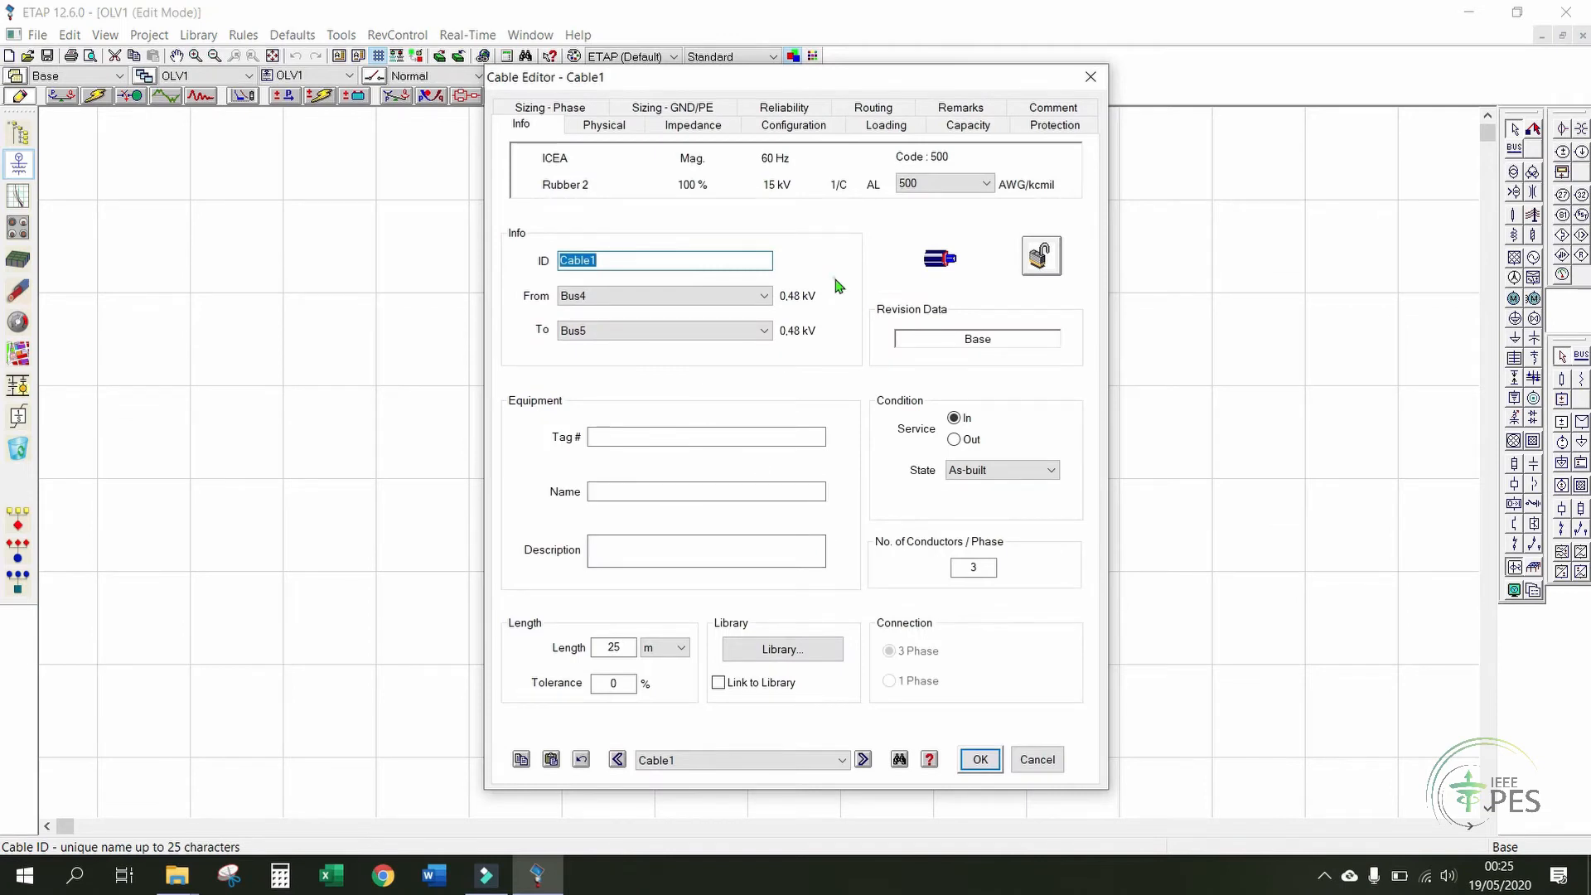
click(876, 292)
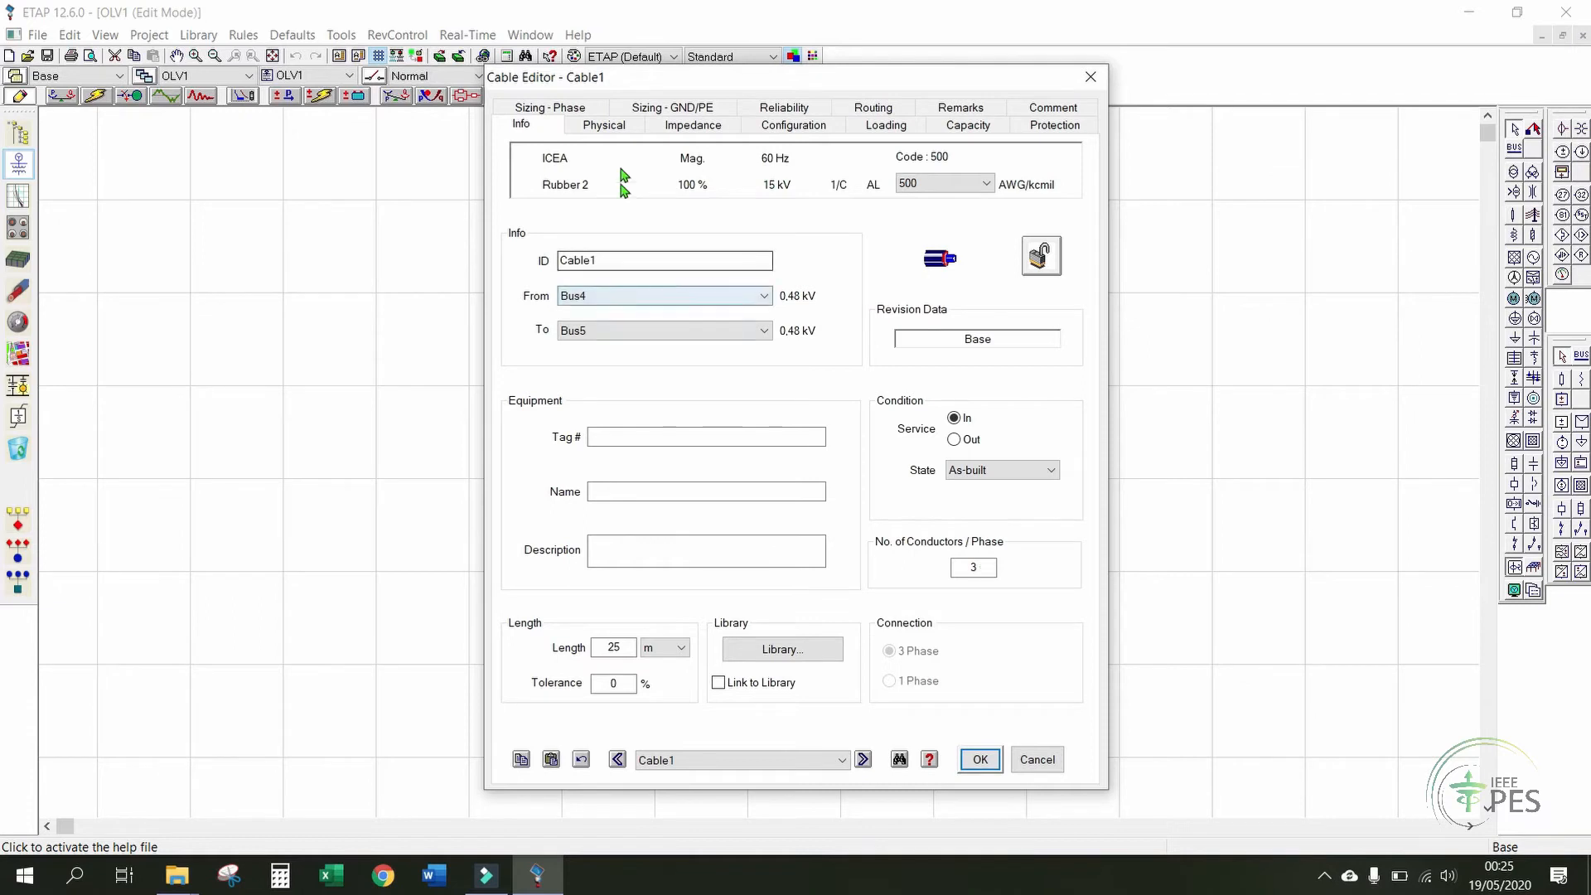
click(777, 655)
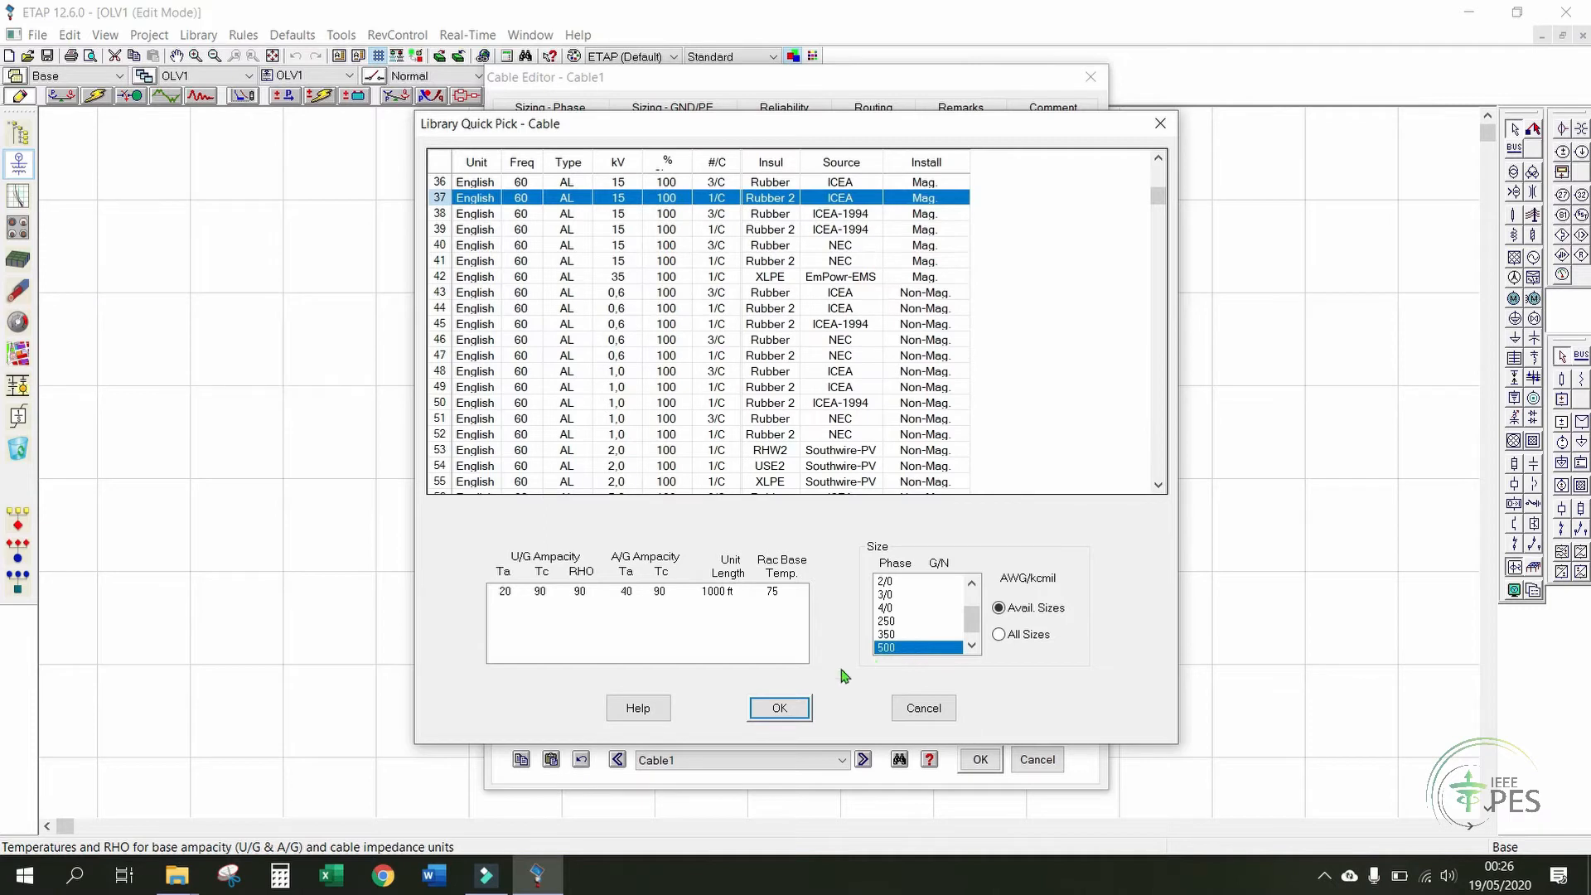
click(780, 709)
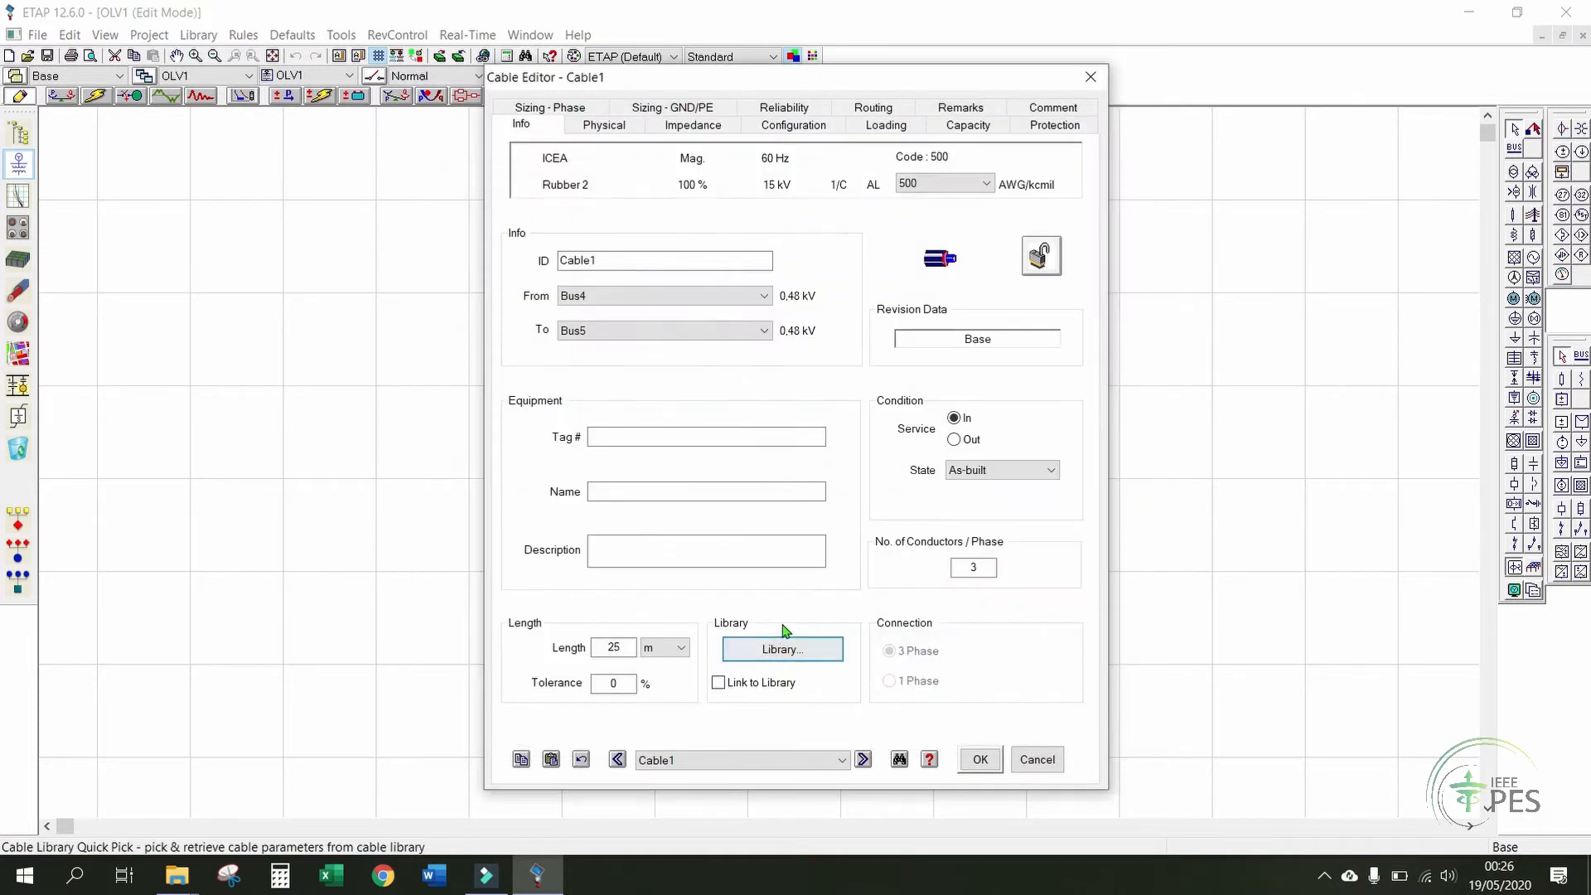
click(980, 761)
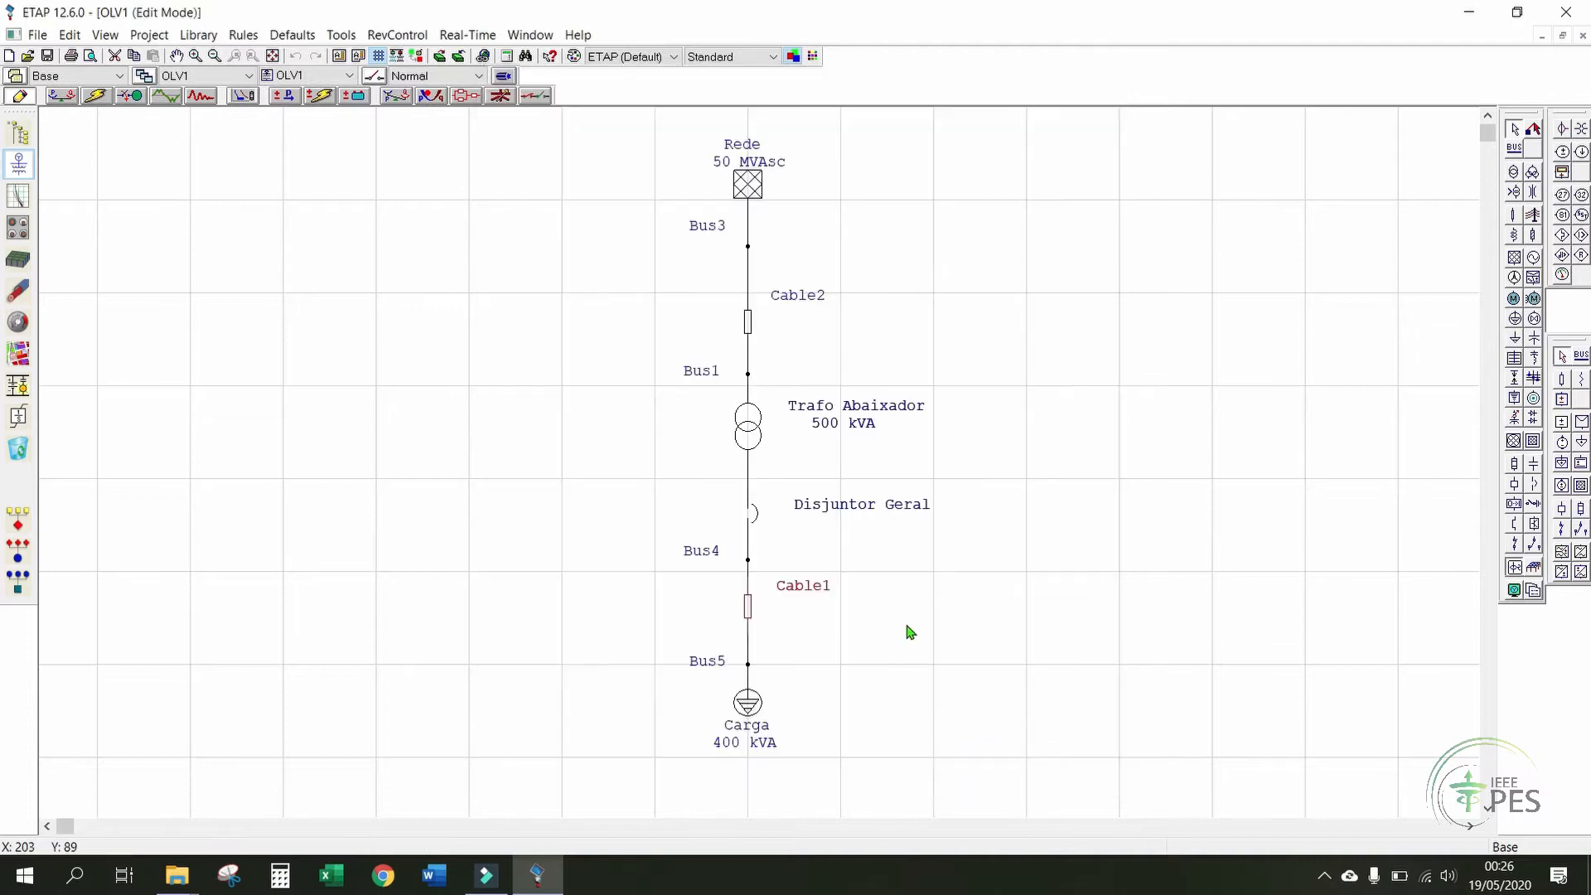
- Open the properties of the lumped load Carga and review its general information and nameplate rated voltage
click(848, 623)
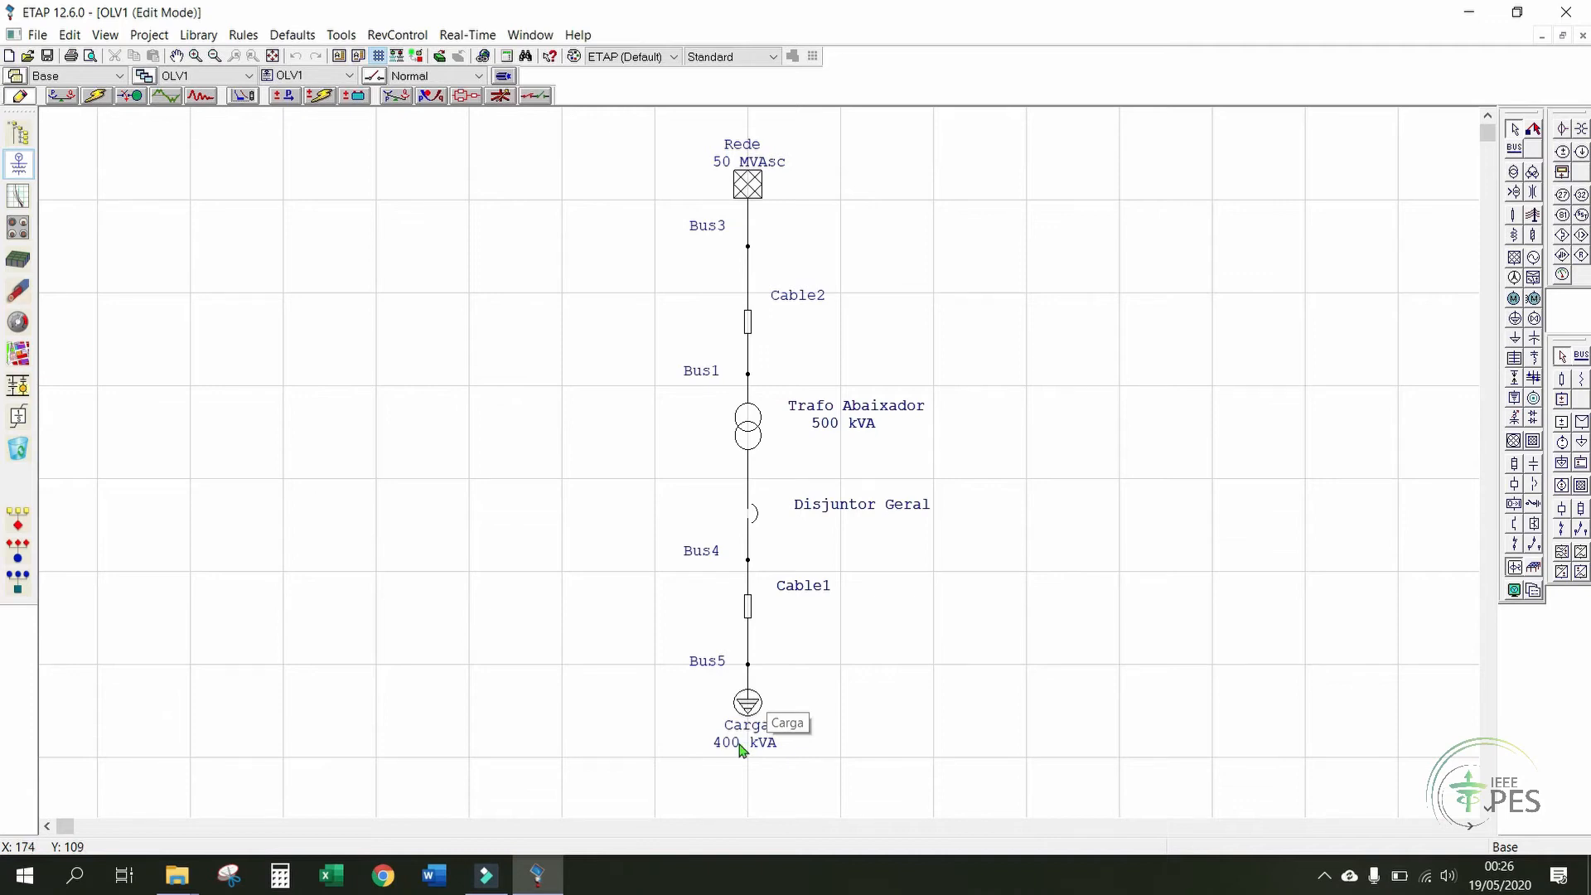
double_click(743, 744)
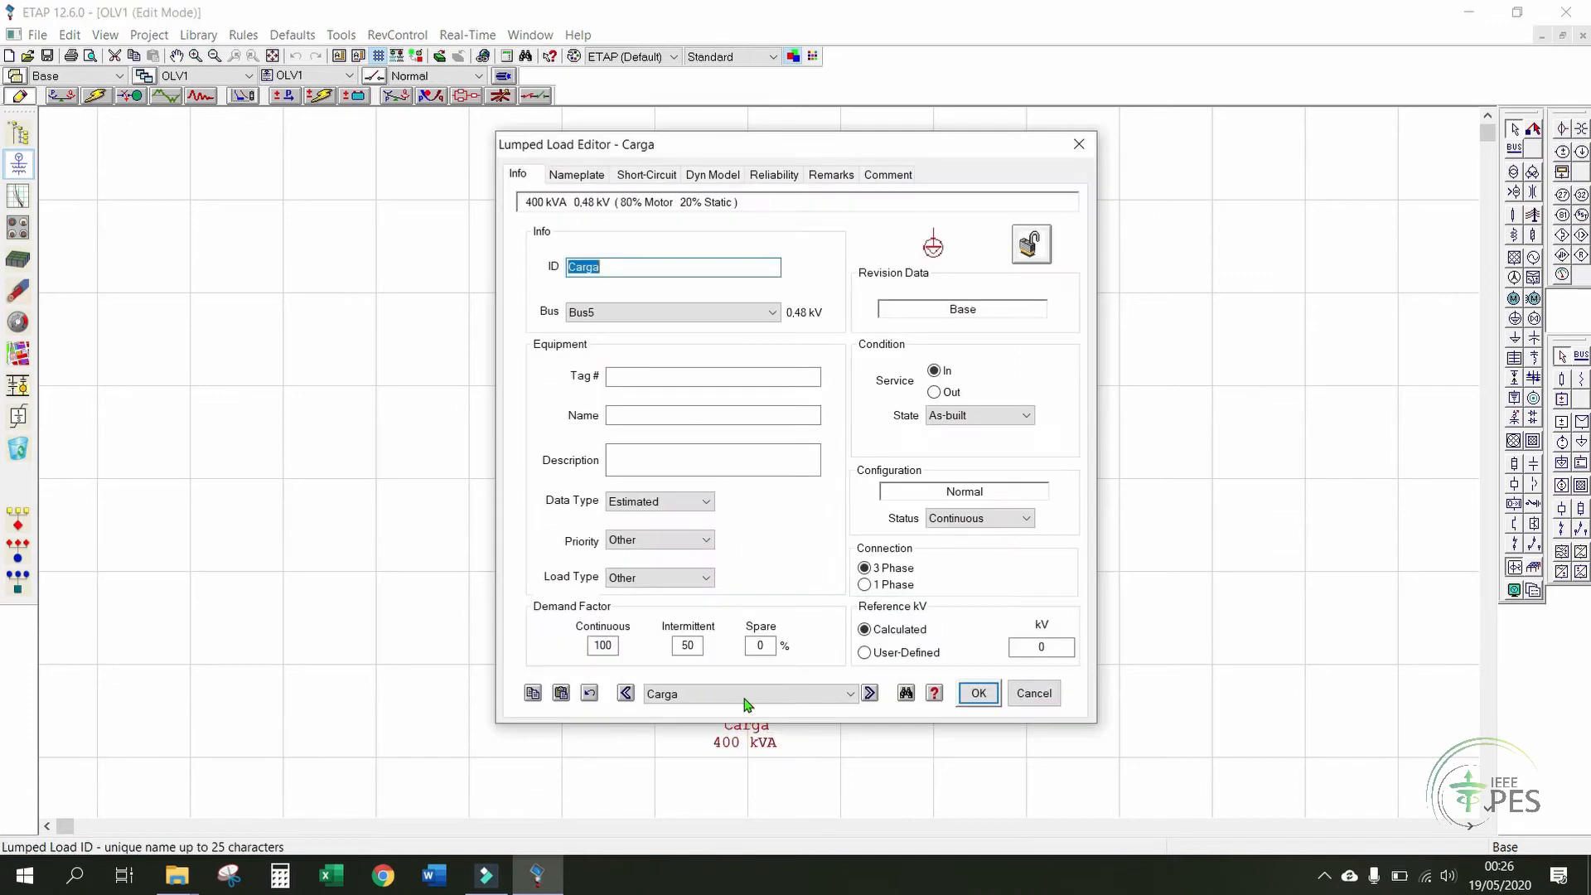
click(807, 266)
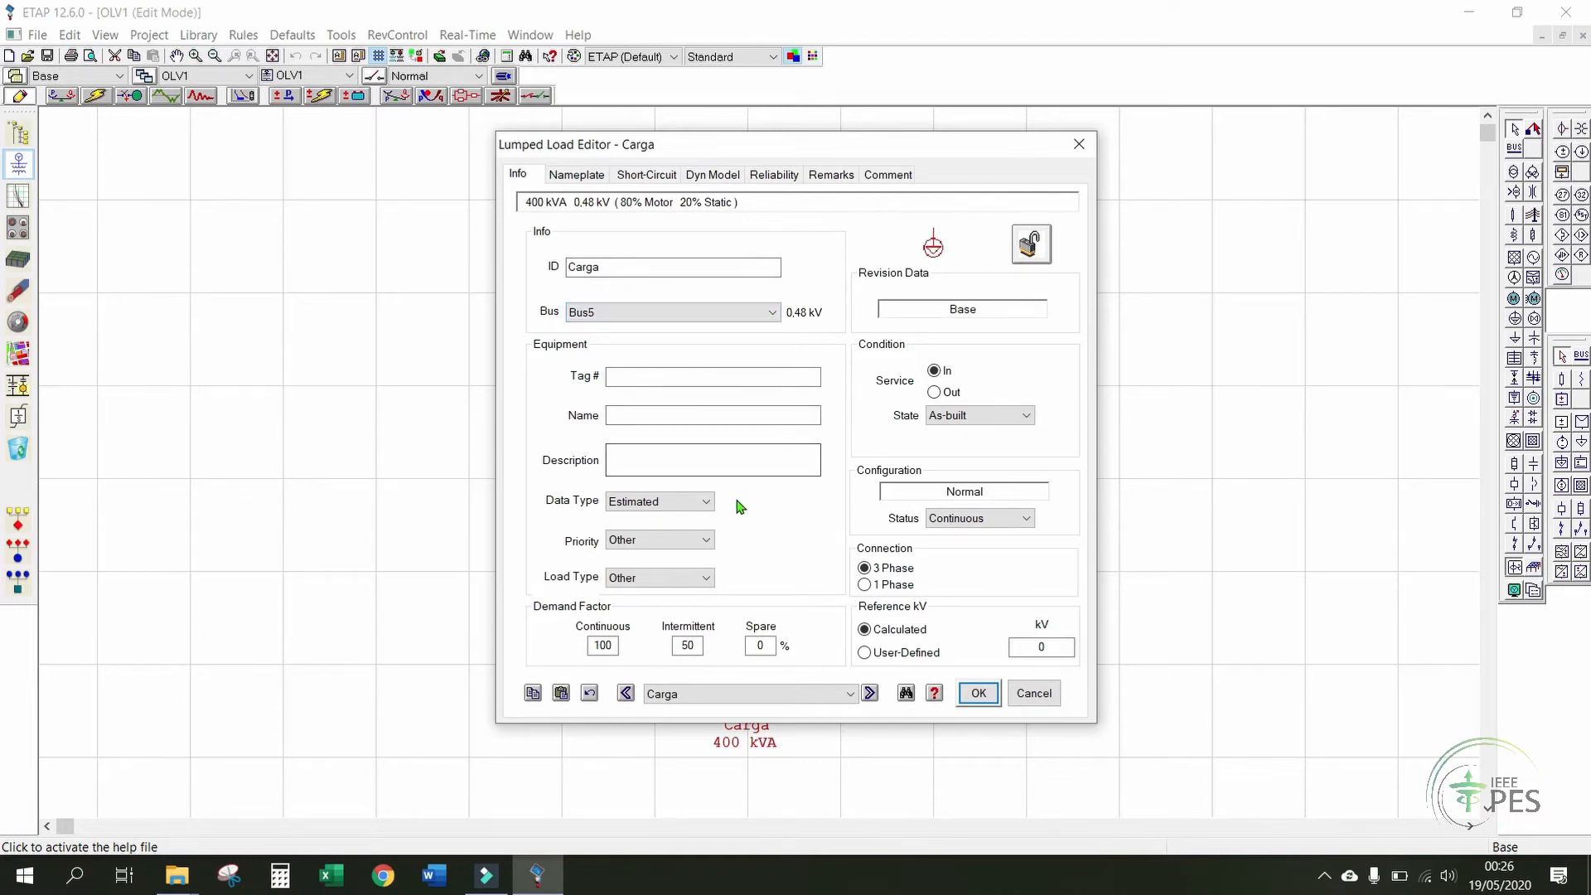
click(576, 177)
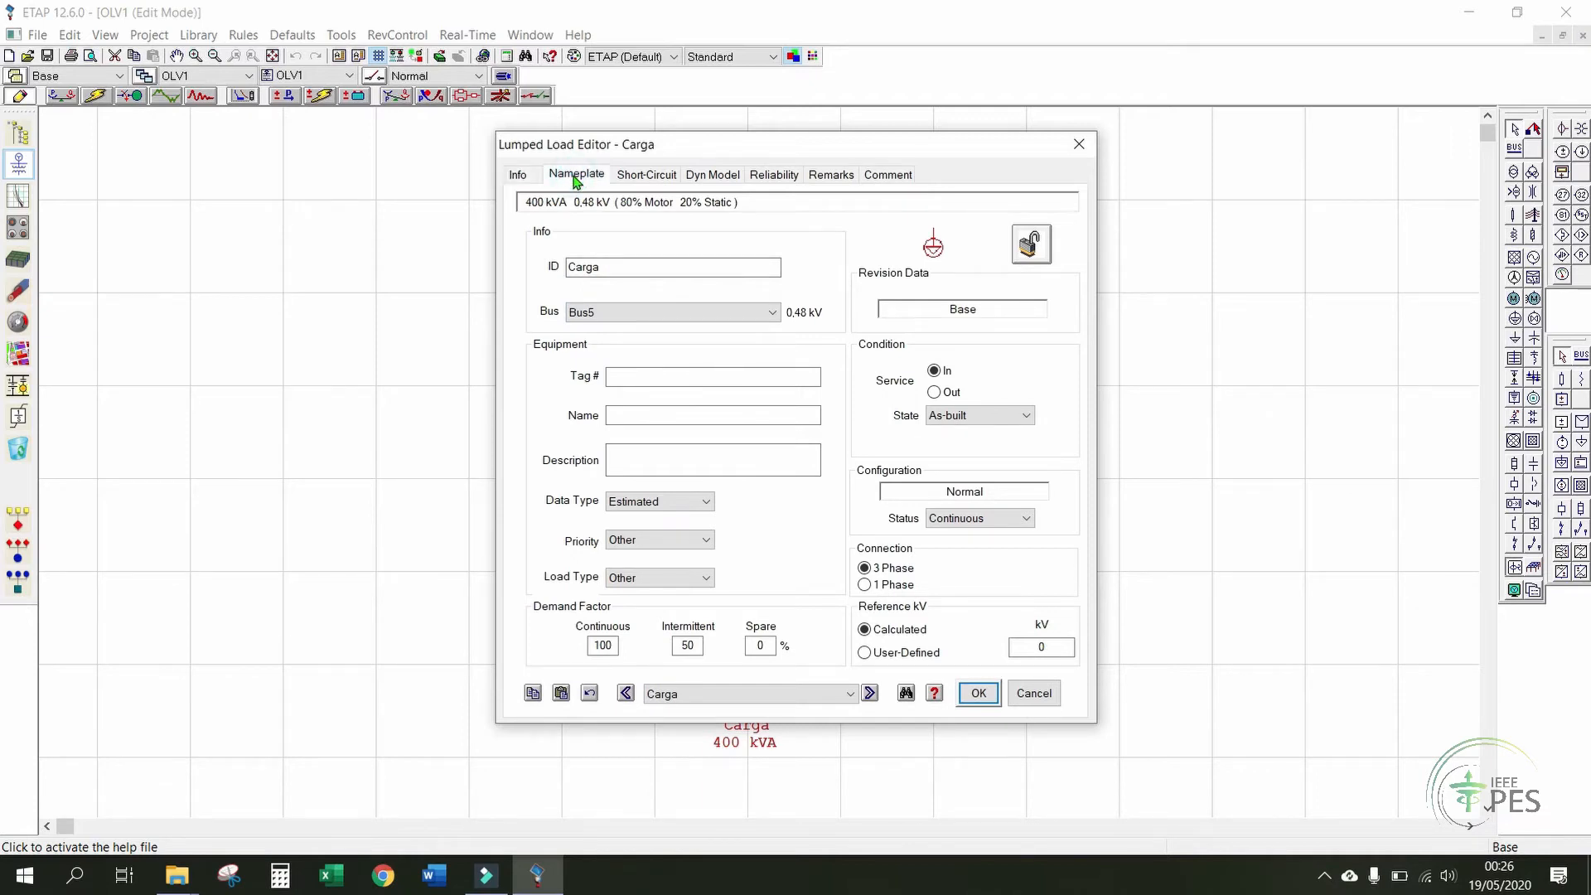
click(809, 249)
drag(759, 256, 734, 252)
click(788, 255)
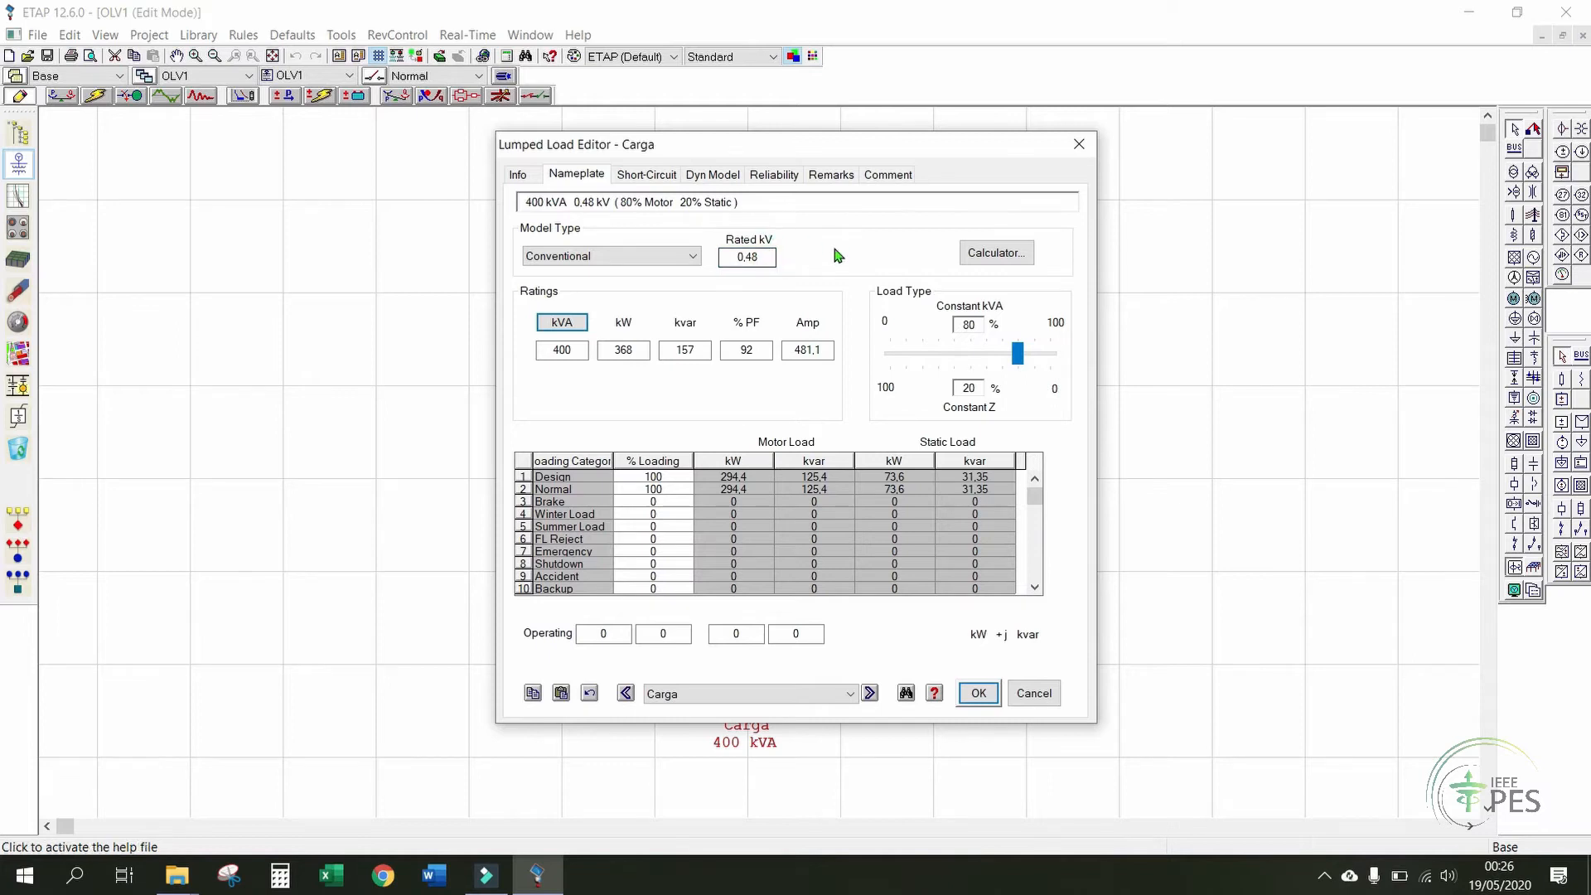
- Switch the load's rating units to MVA and back to kVA, and check its kW and kvar fields
click(581, 323)
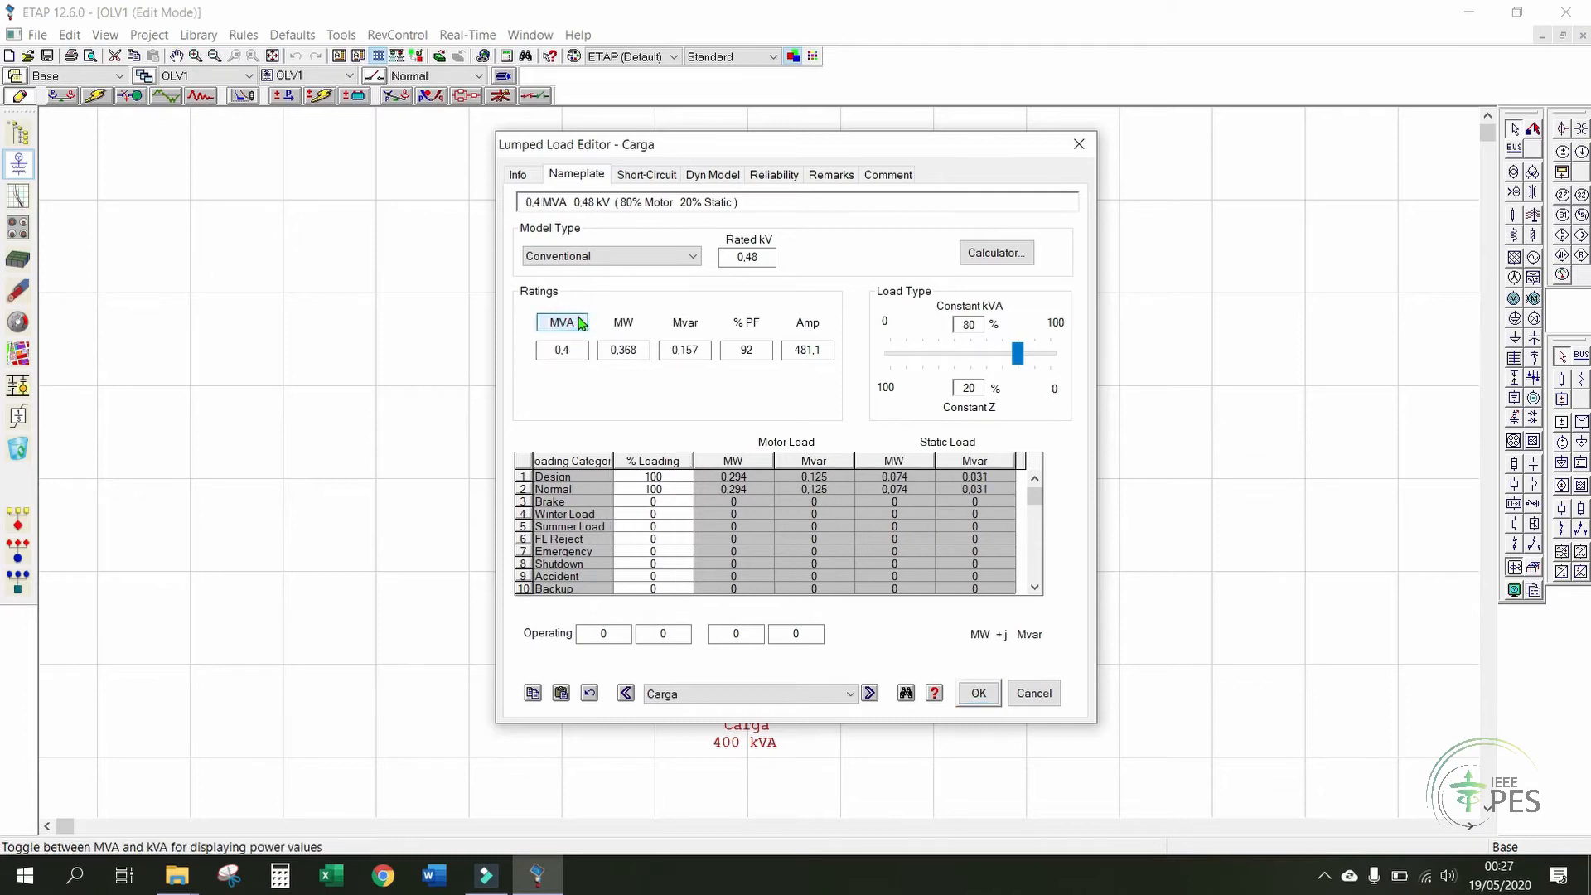
click(581, 323)
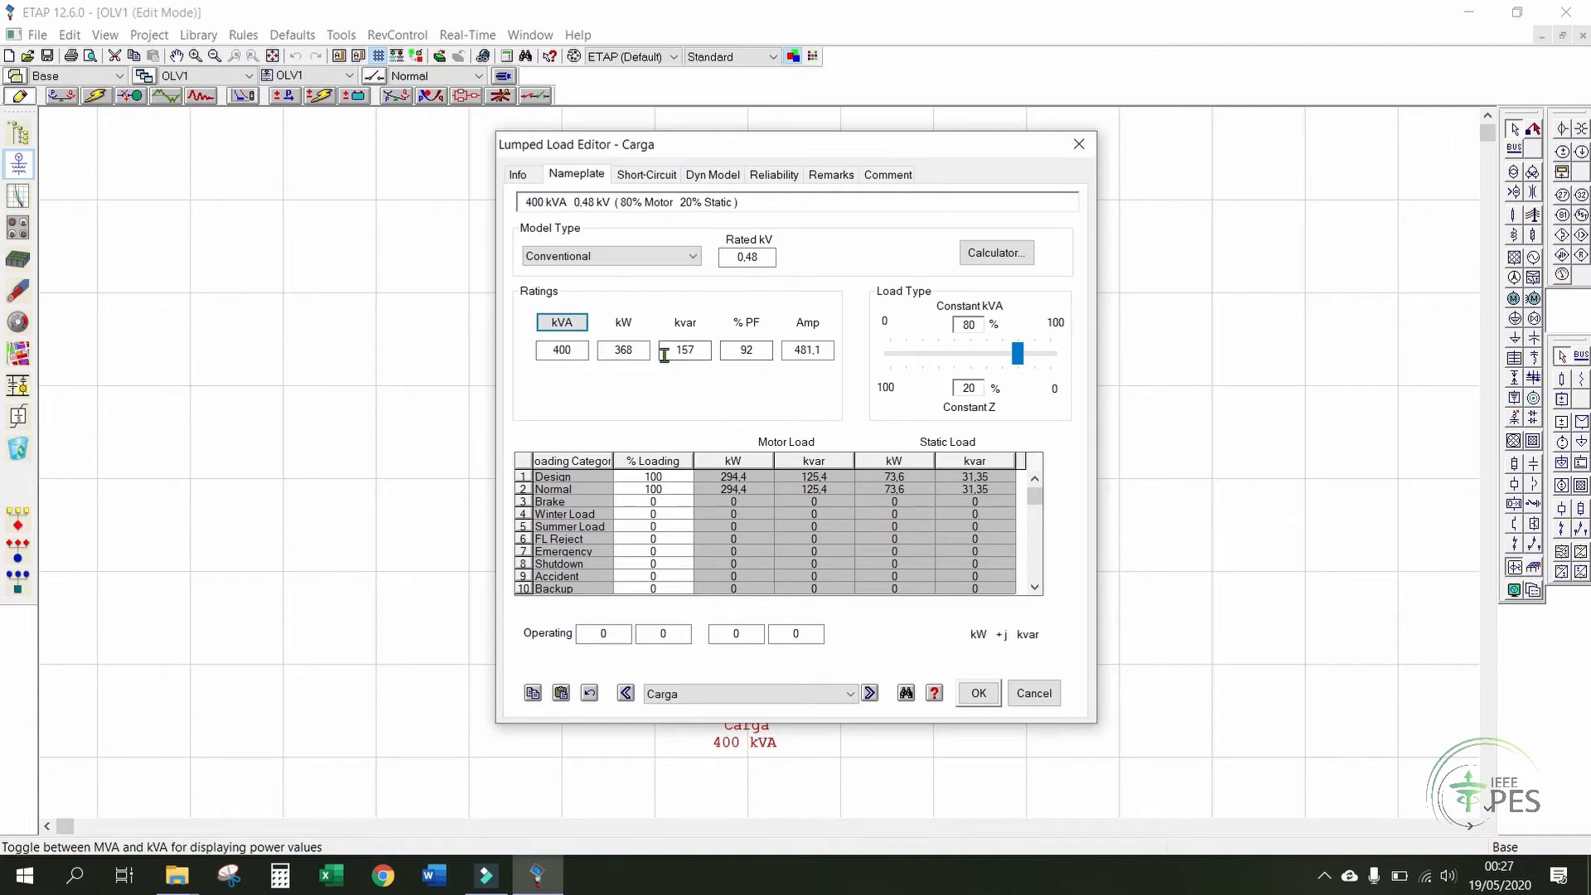
click(636, 351)
click(675, 350)
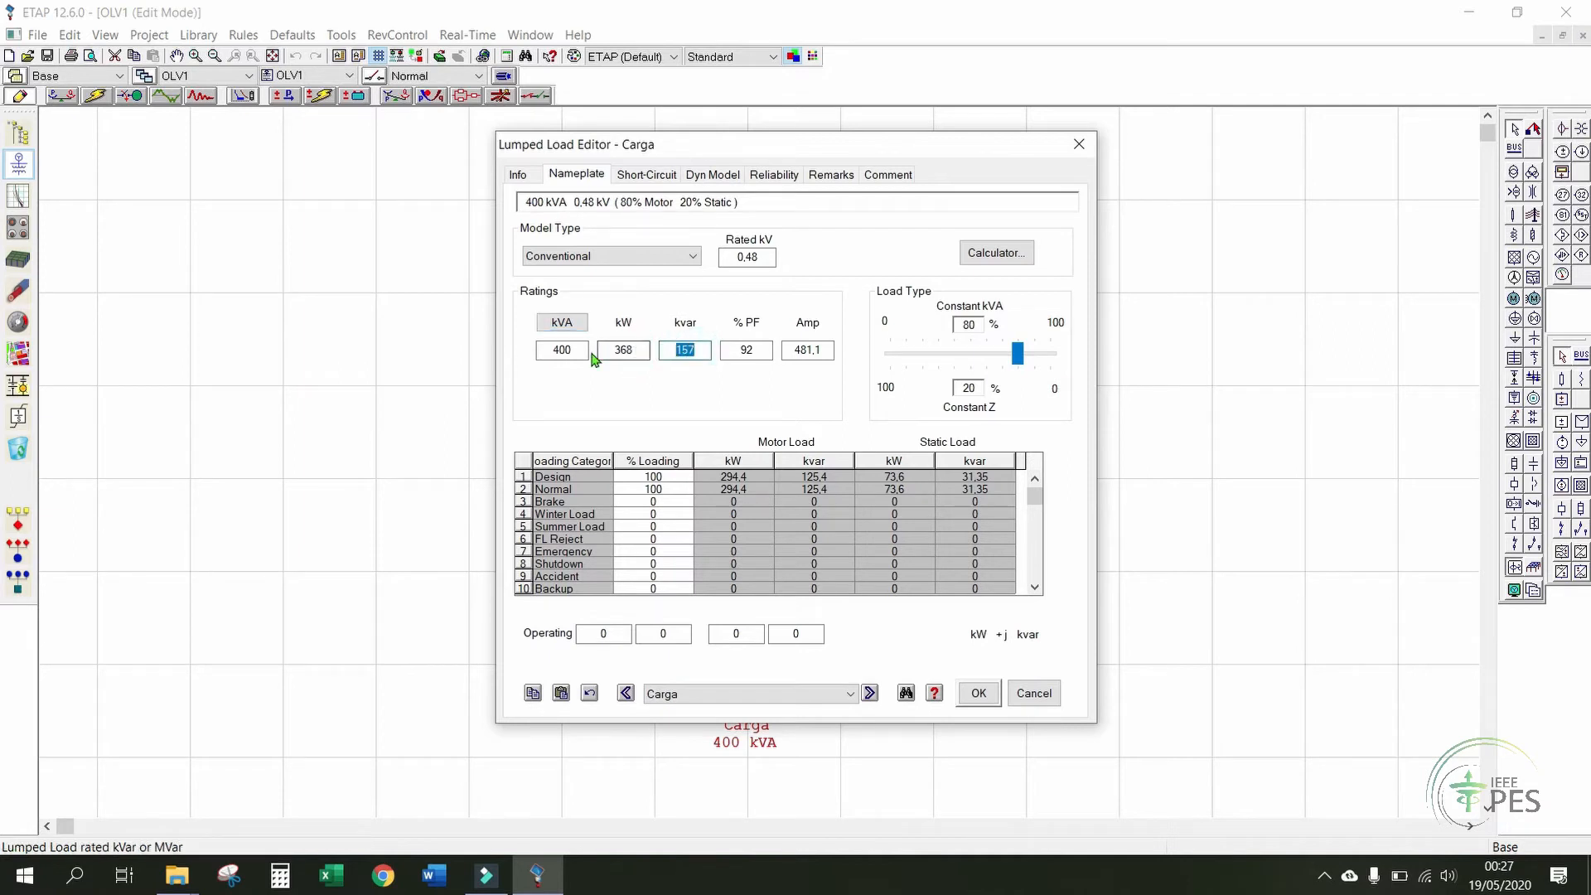
- Set the load's rated power to 450 kVA and its power factor to 95%
click(565, 351)
double_click(552, 352)
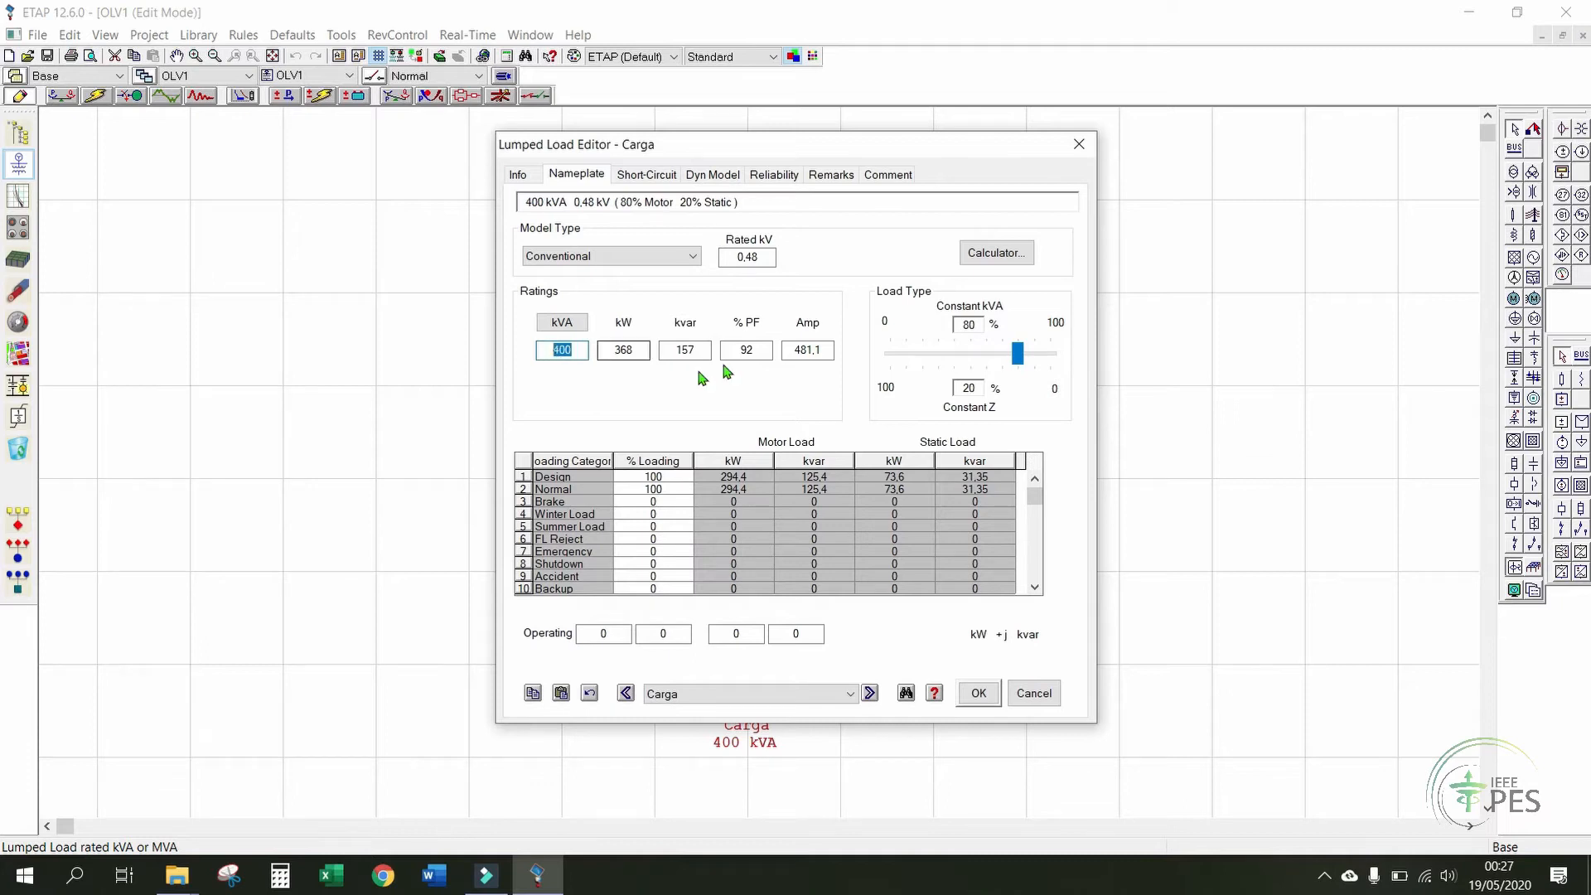
text(450)
key(Tab)
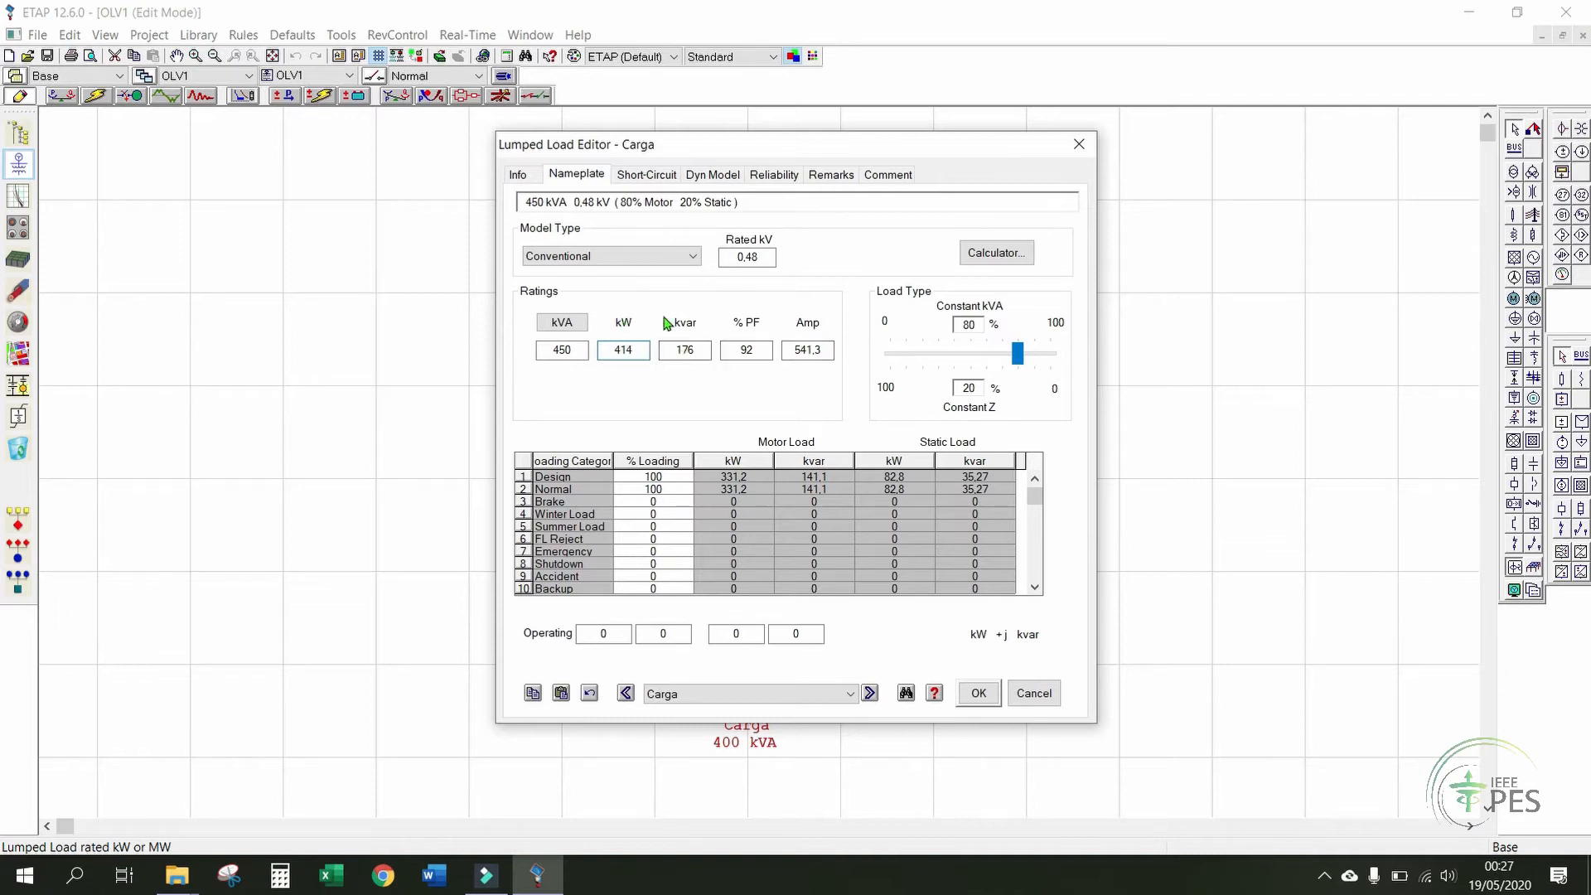
double_click(745, 351)
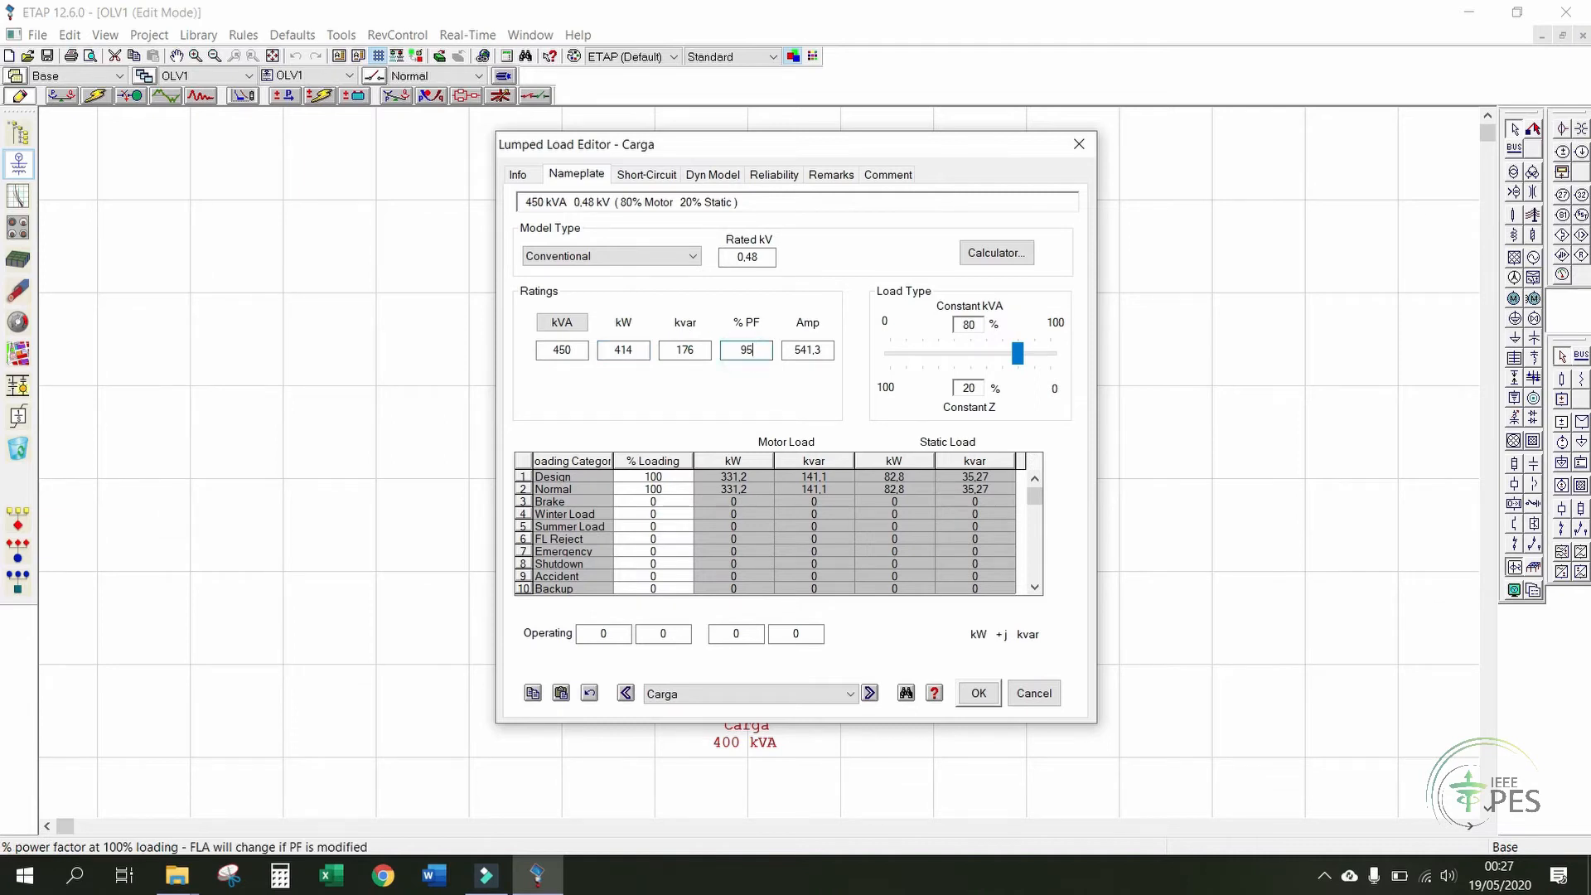
key(Tab)
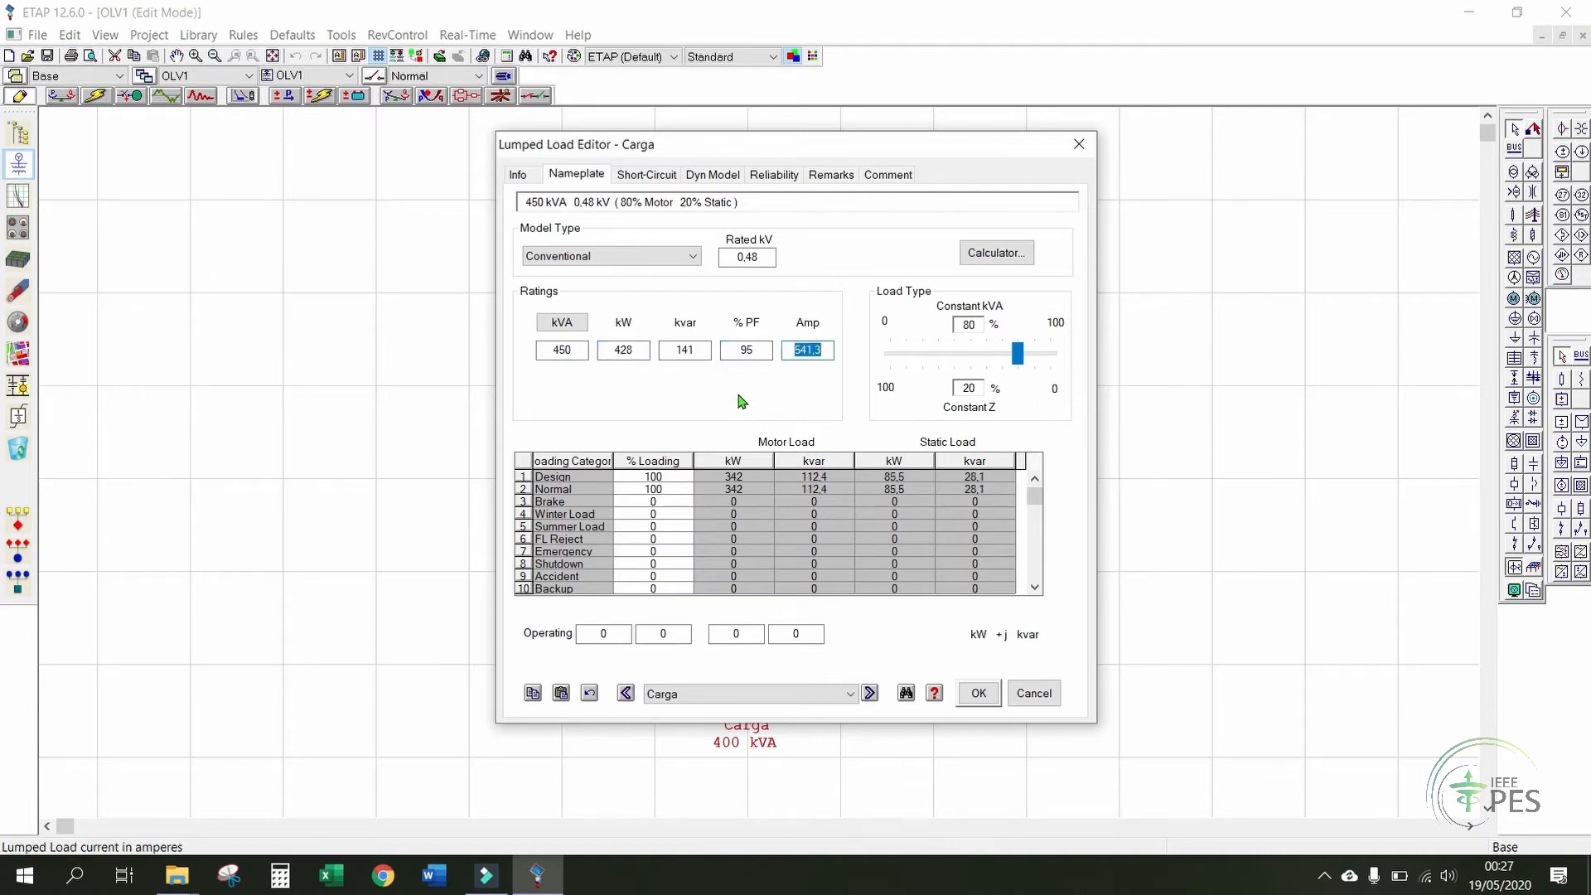
click(691, 381)
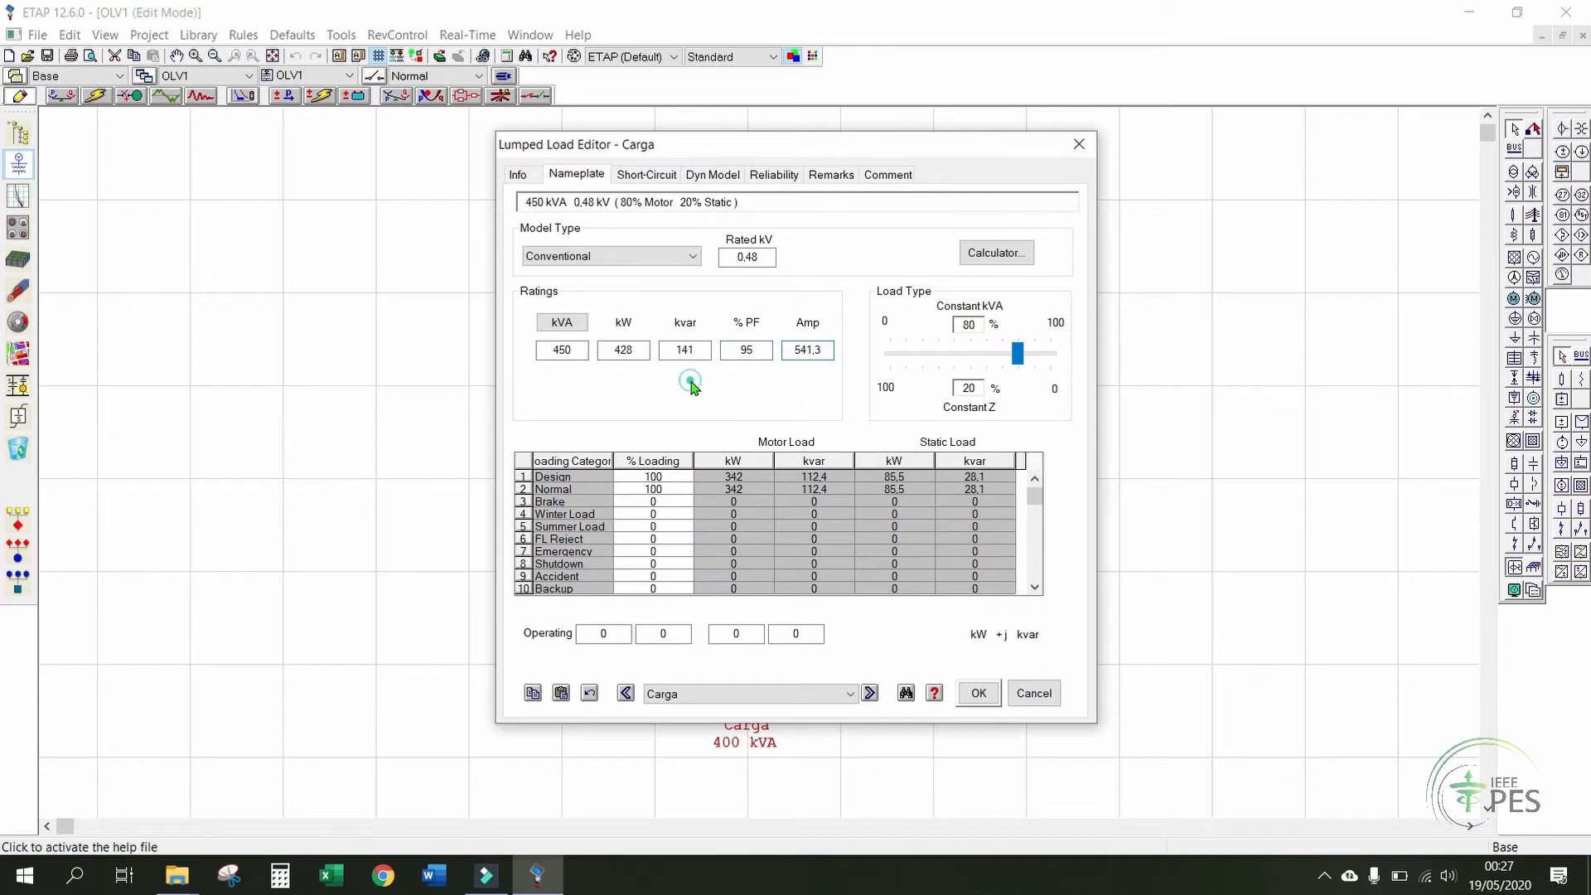
double_click(754, 352)
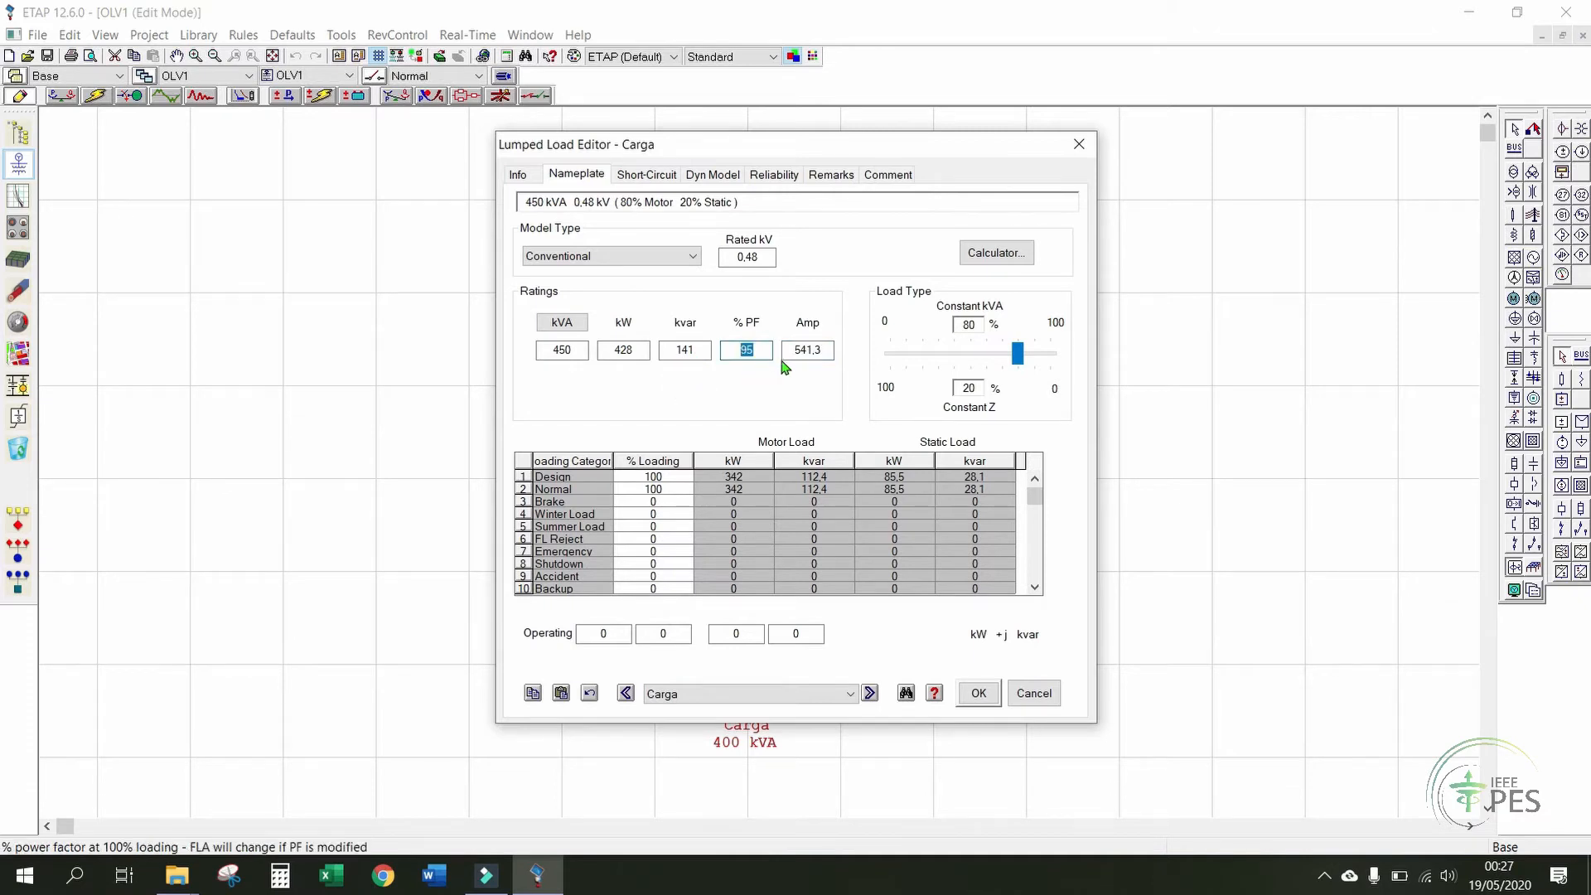
- Set the lumped load's power factor to 92% and save its properties
text(9)
key(Tab)
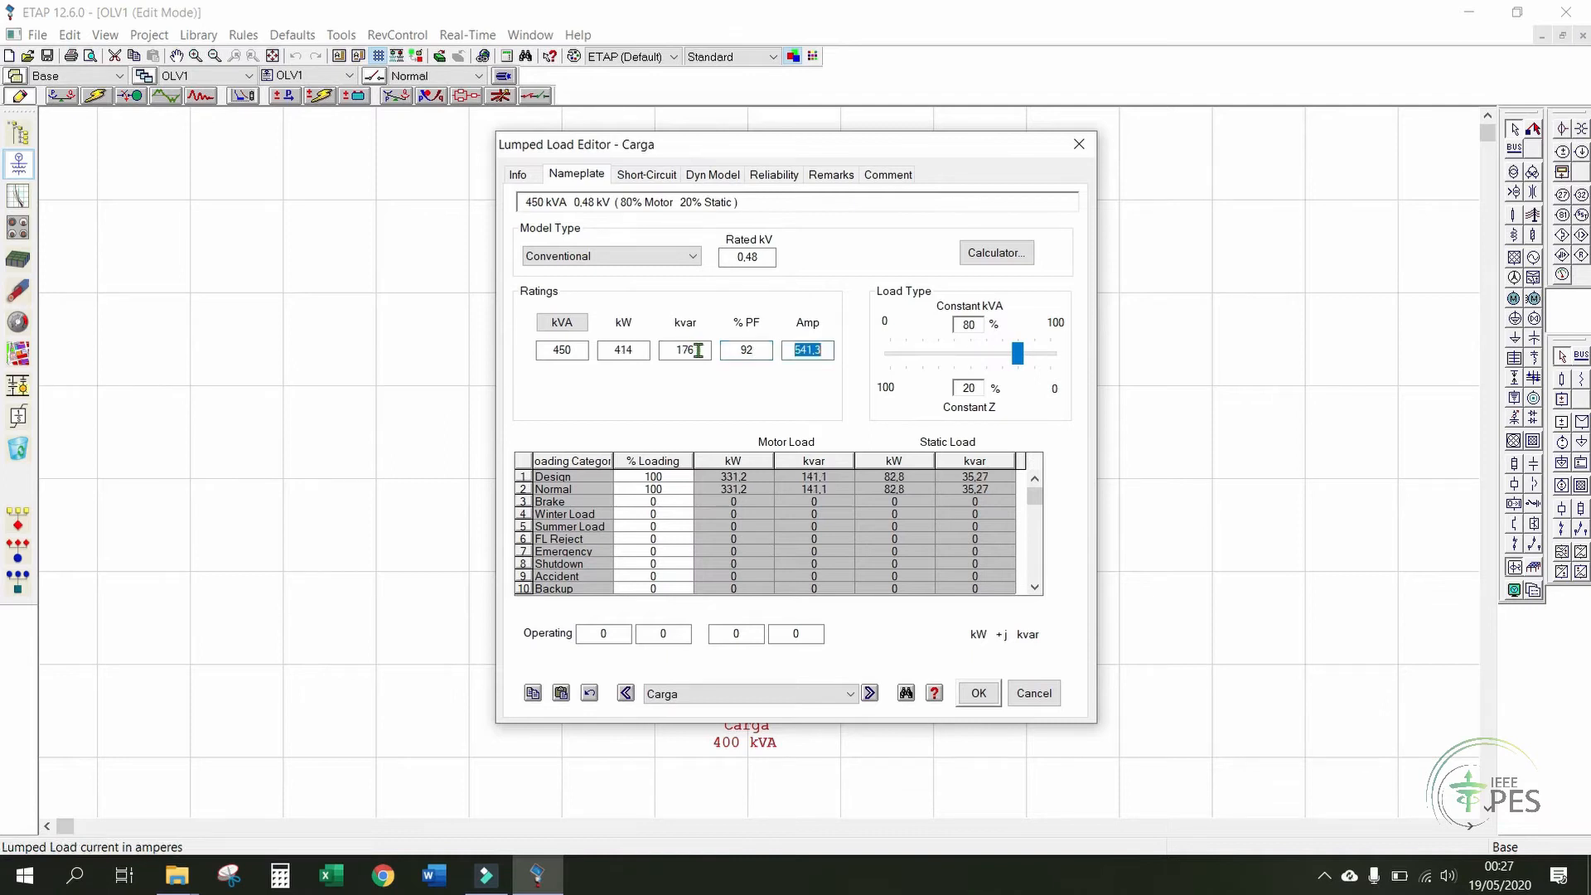
key(Tab)
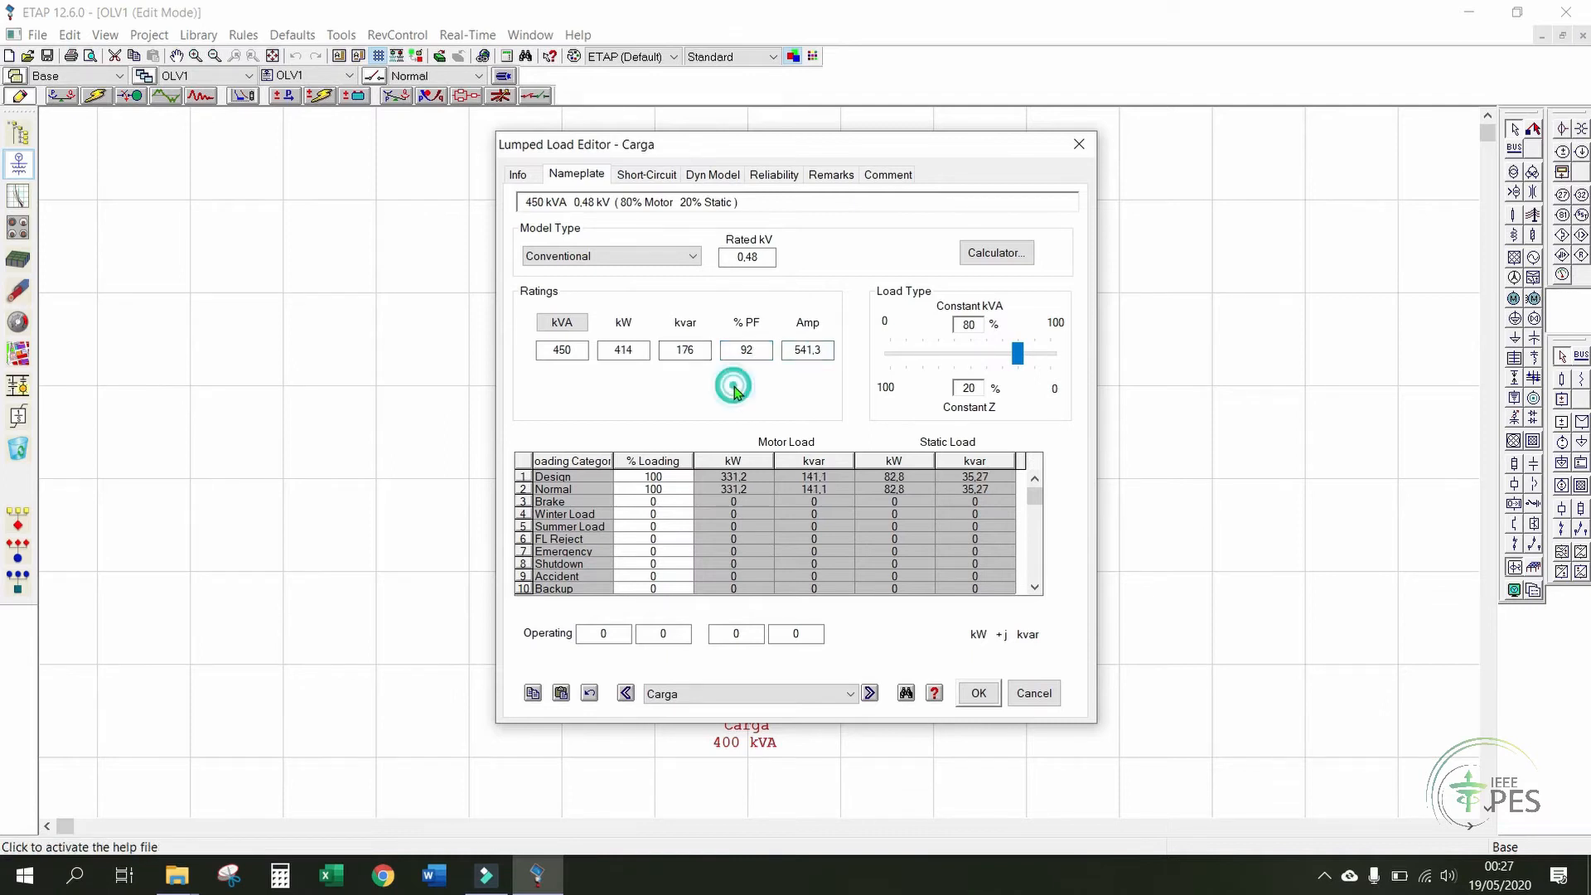
click(974, 693)
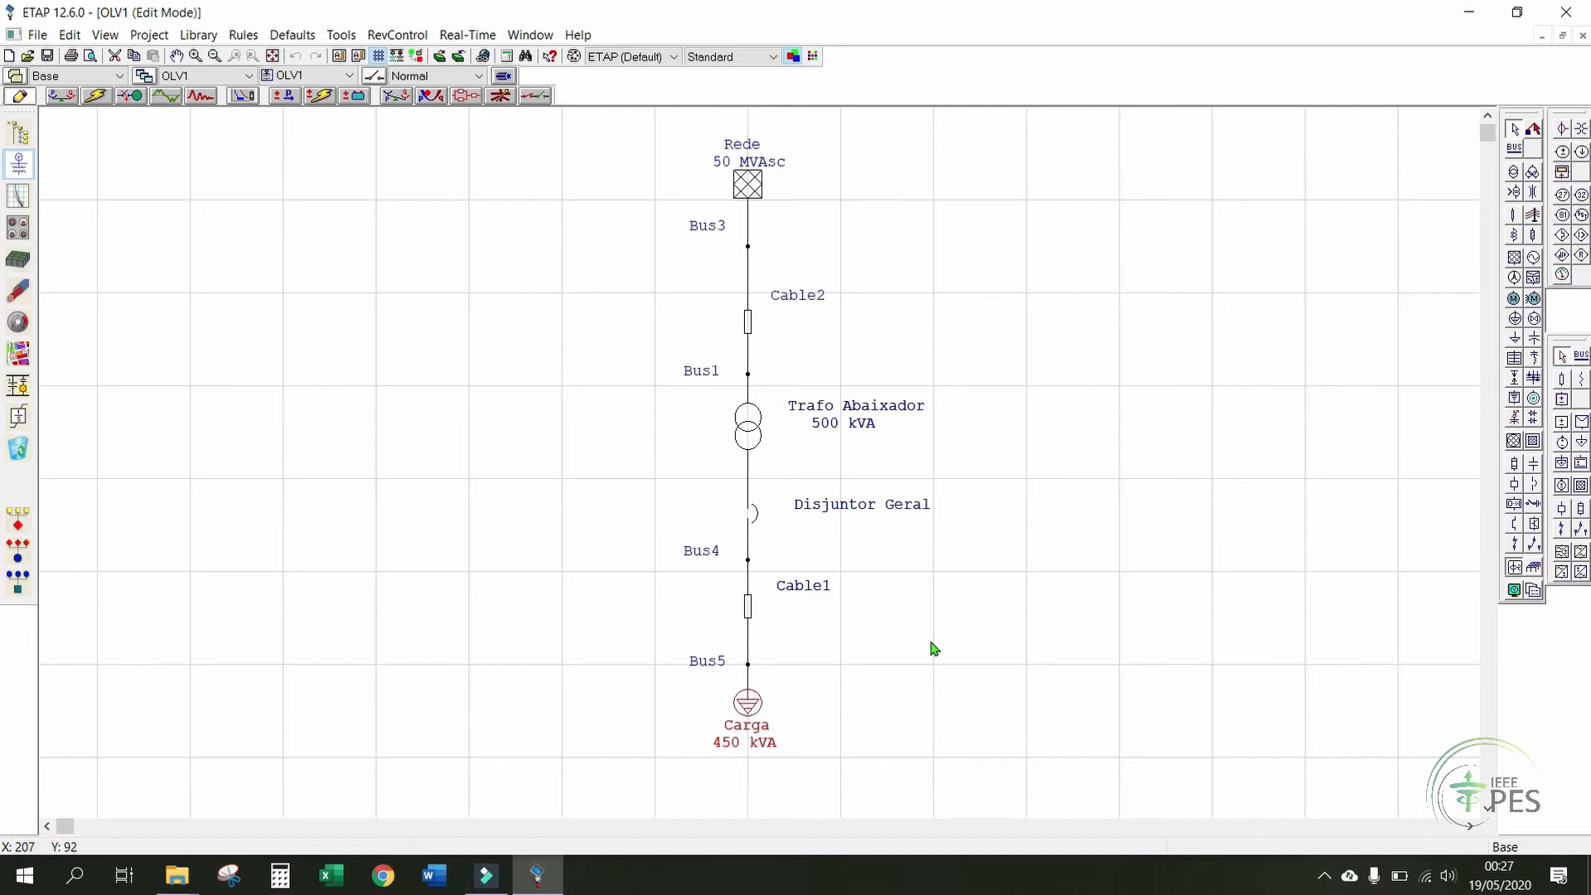
click(934, 648)
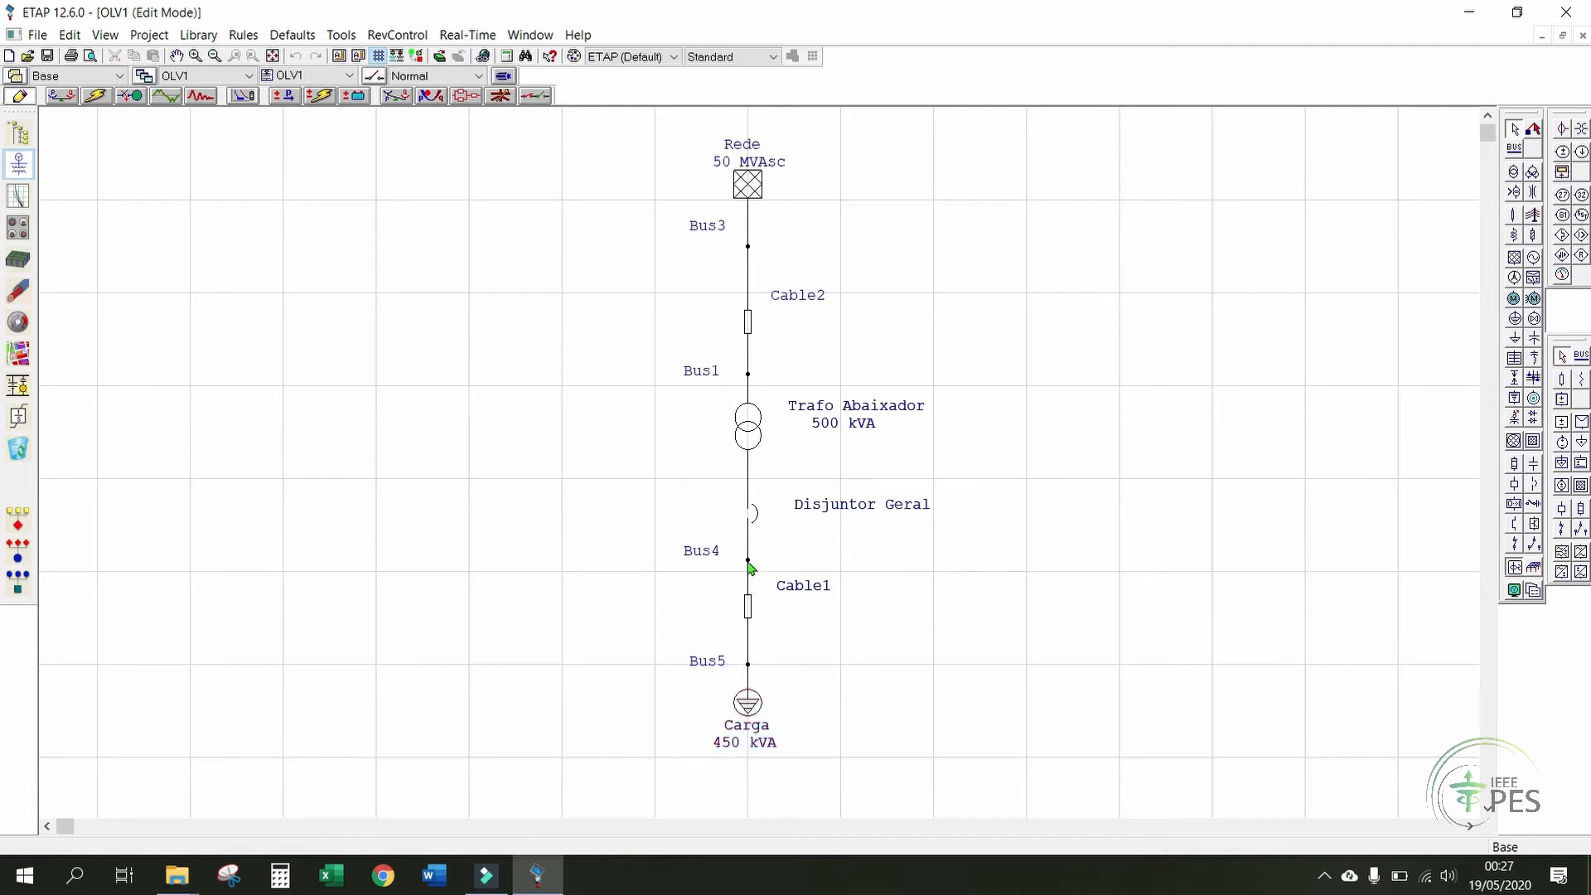
- Check the nominal voltage and general information of Bus4 and Bus5
double_click(704, 554)
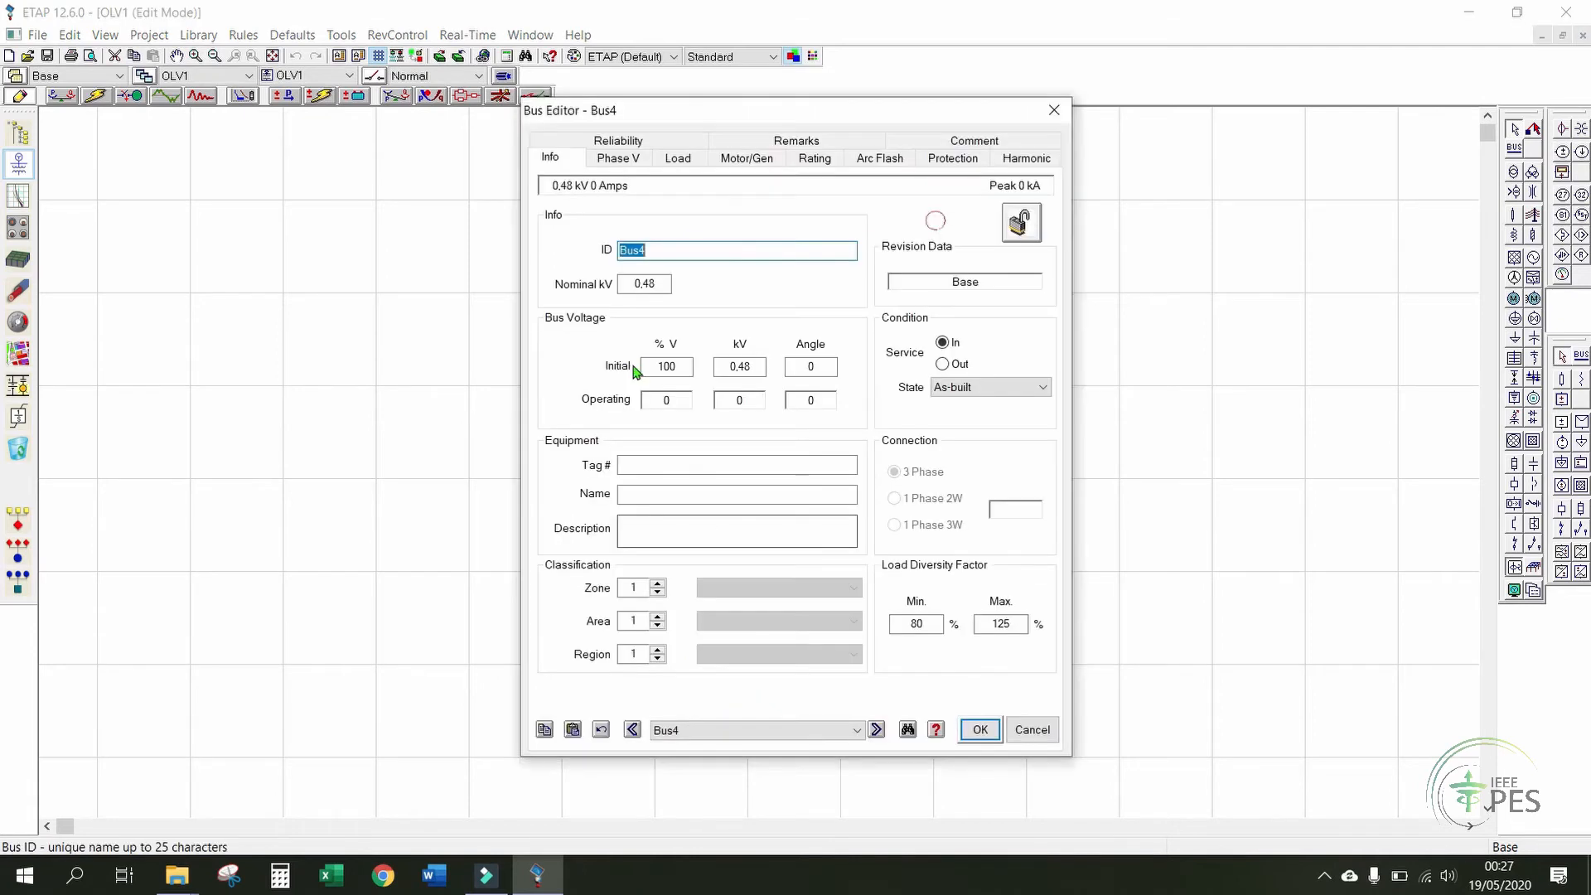
click(981, 729)
double_click(692, 661)
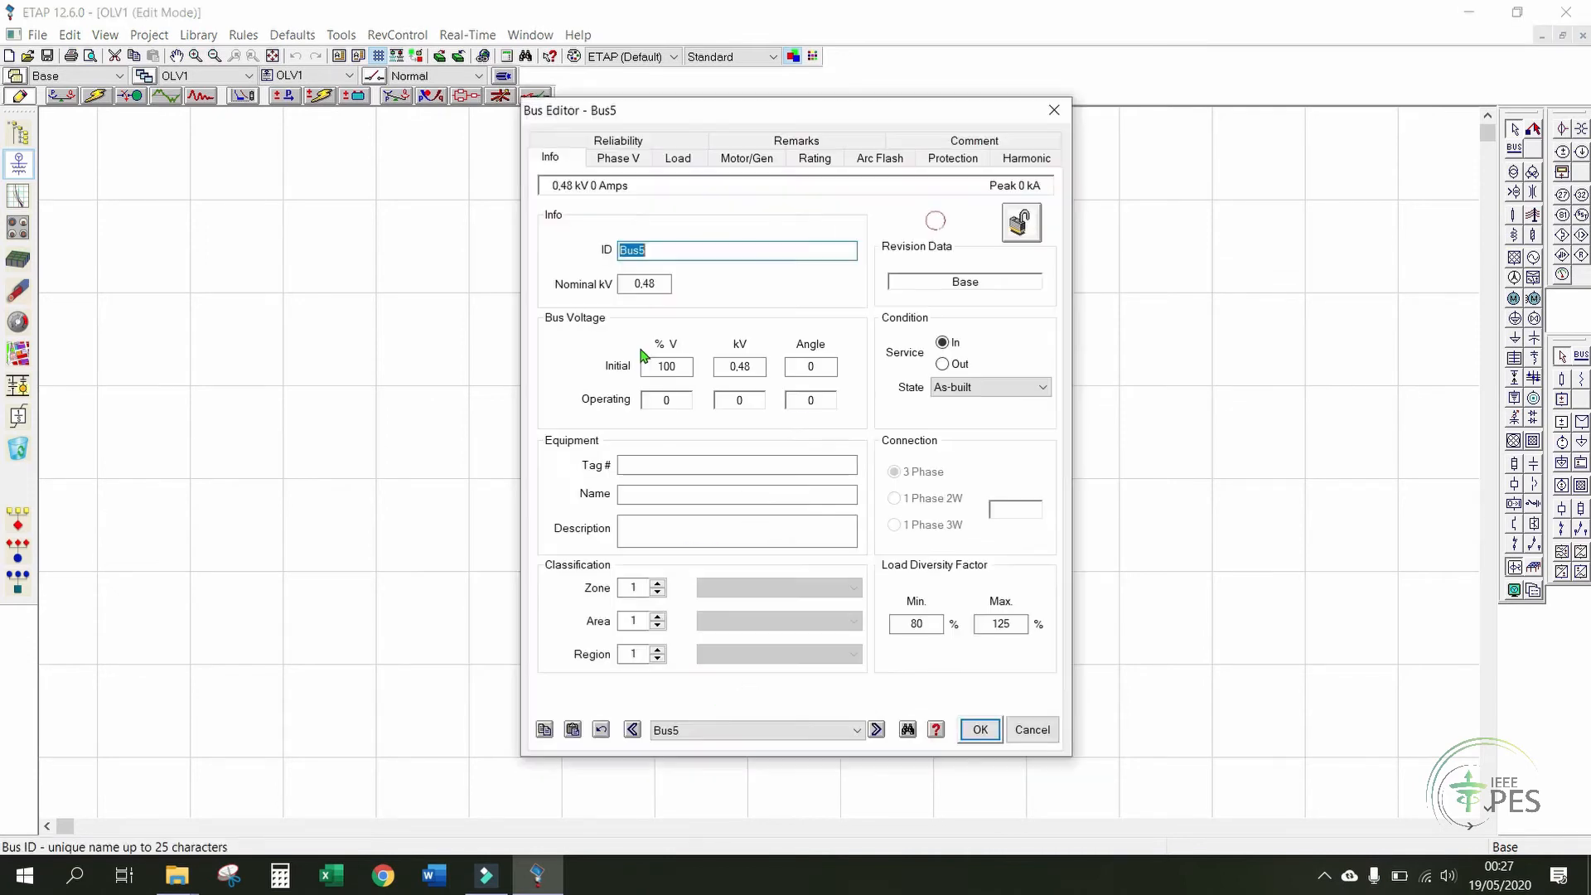
click(981, 729)
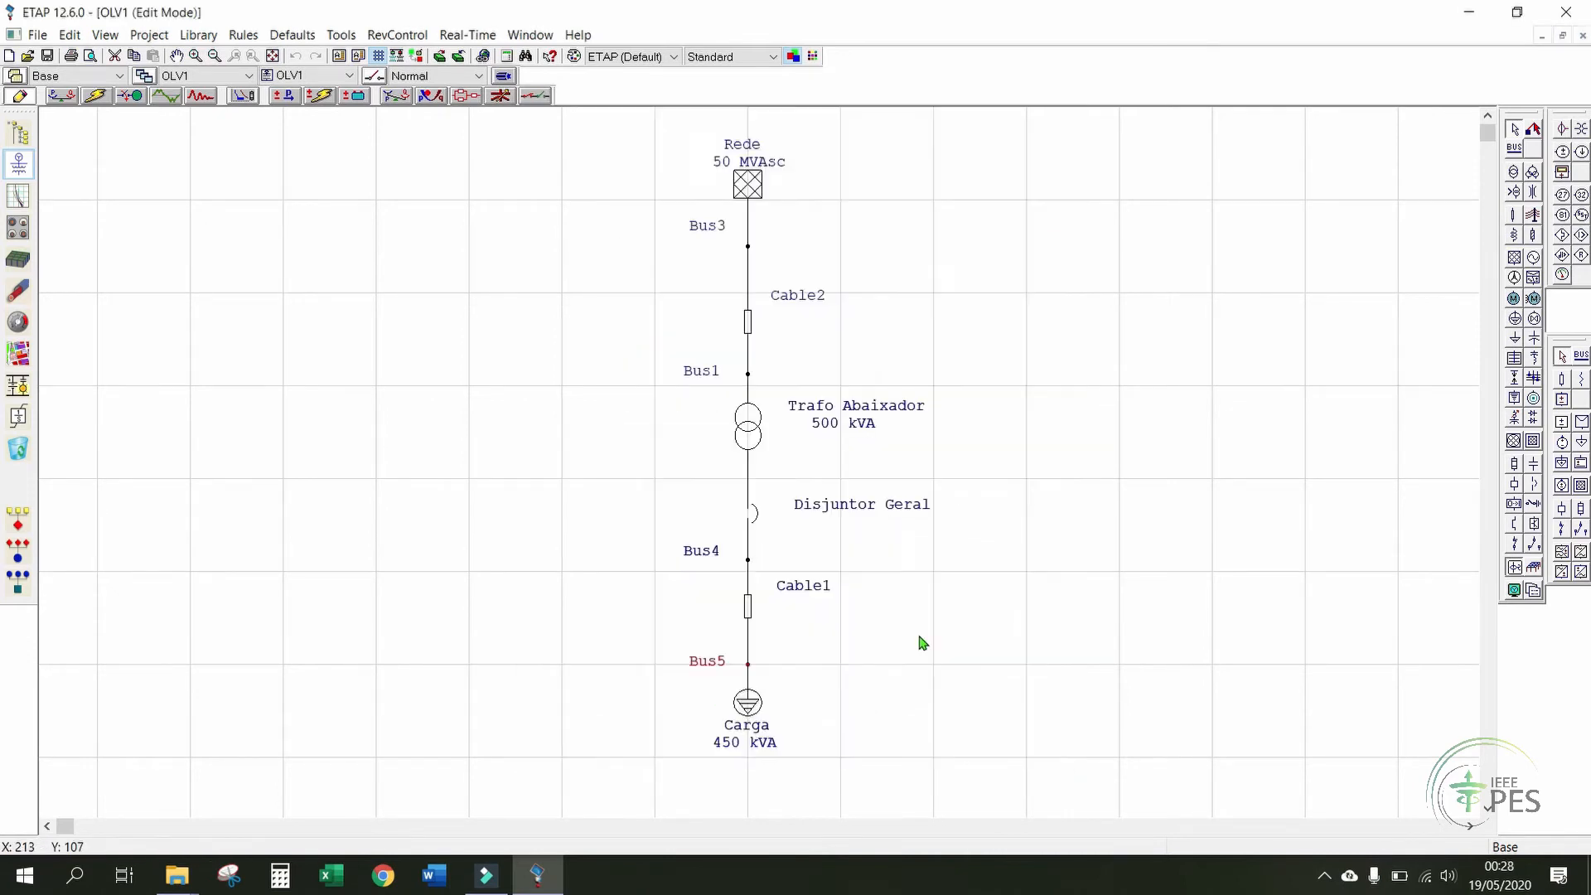
click(987, 400)
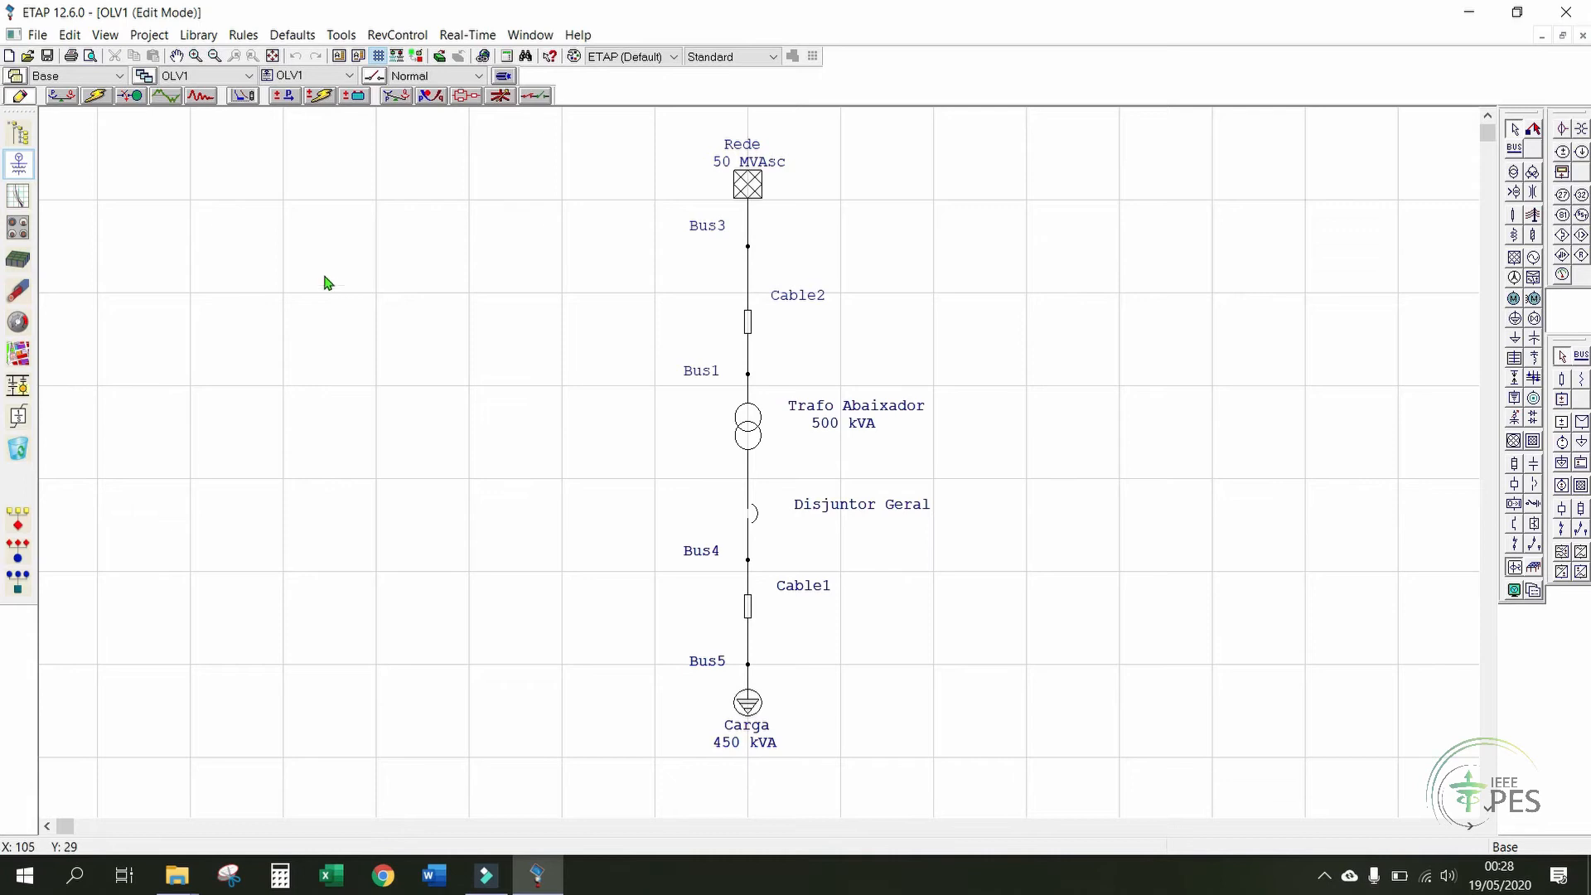
- Switch the one-line diagram to load flow analysis and review the display options for the results and AC elements
click(58, 103)
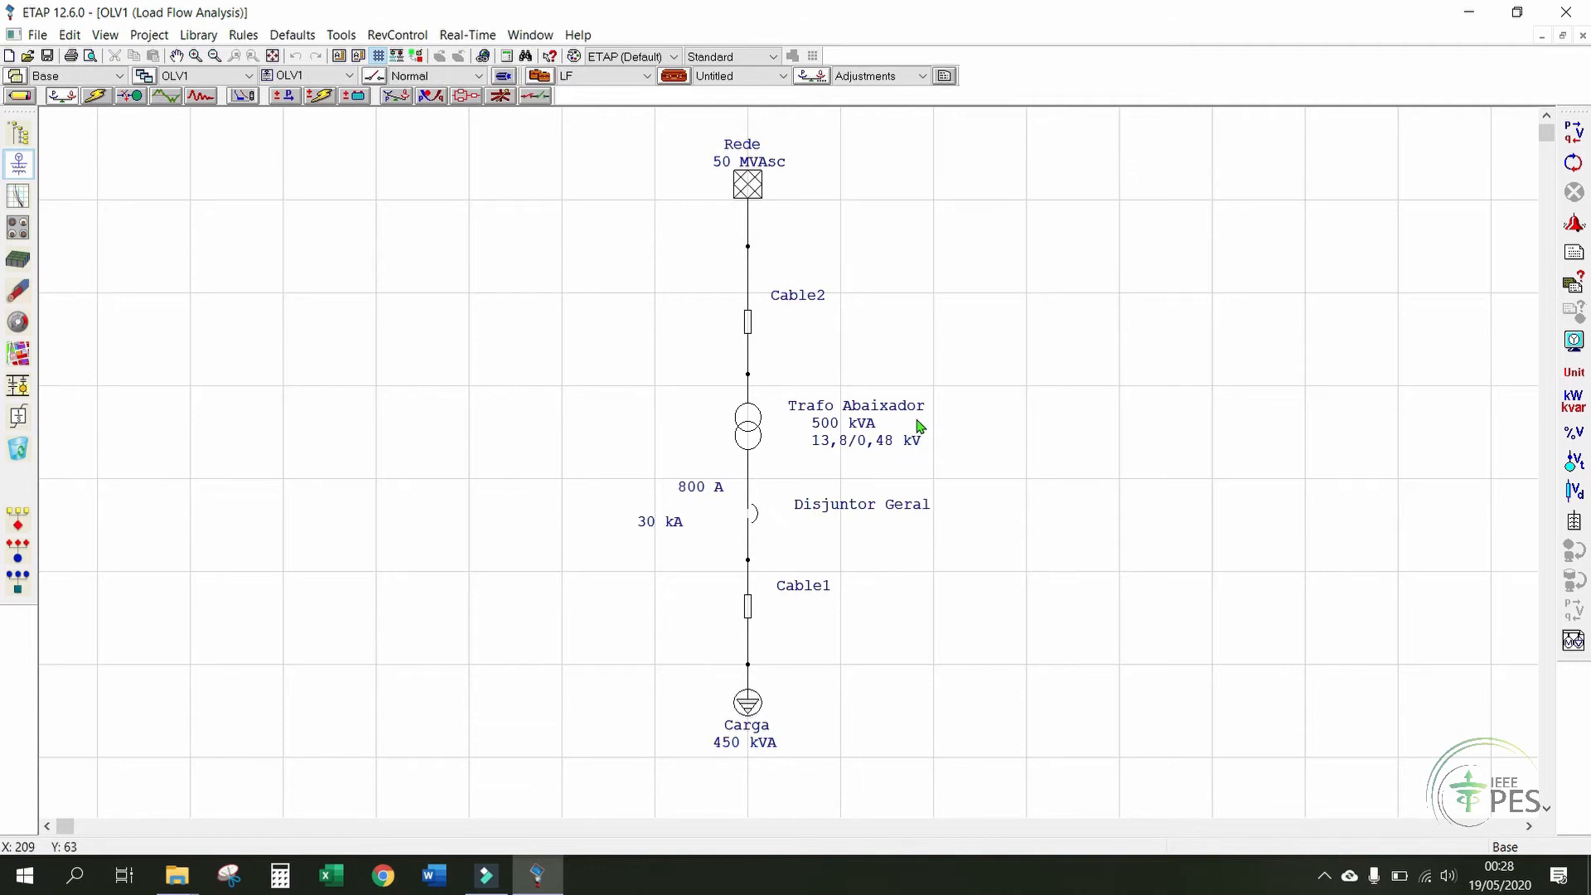
click(1574, 341)
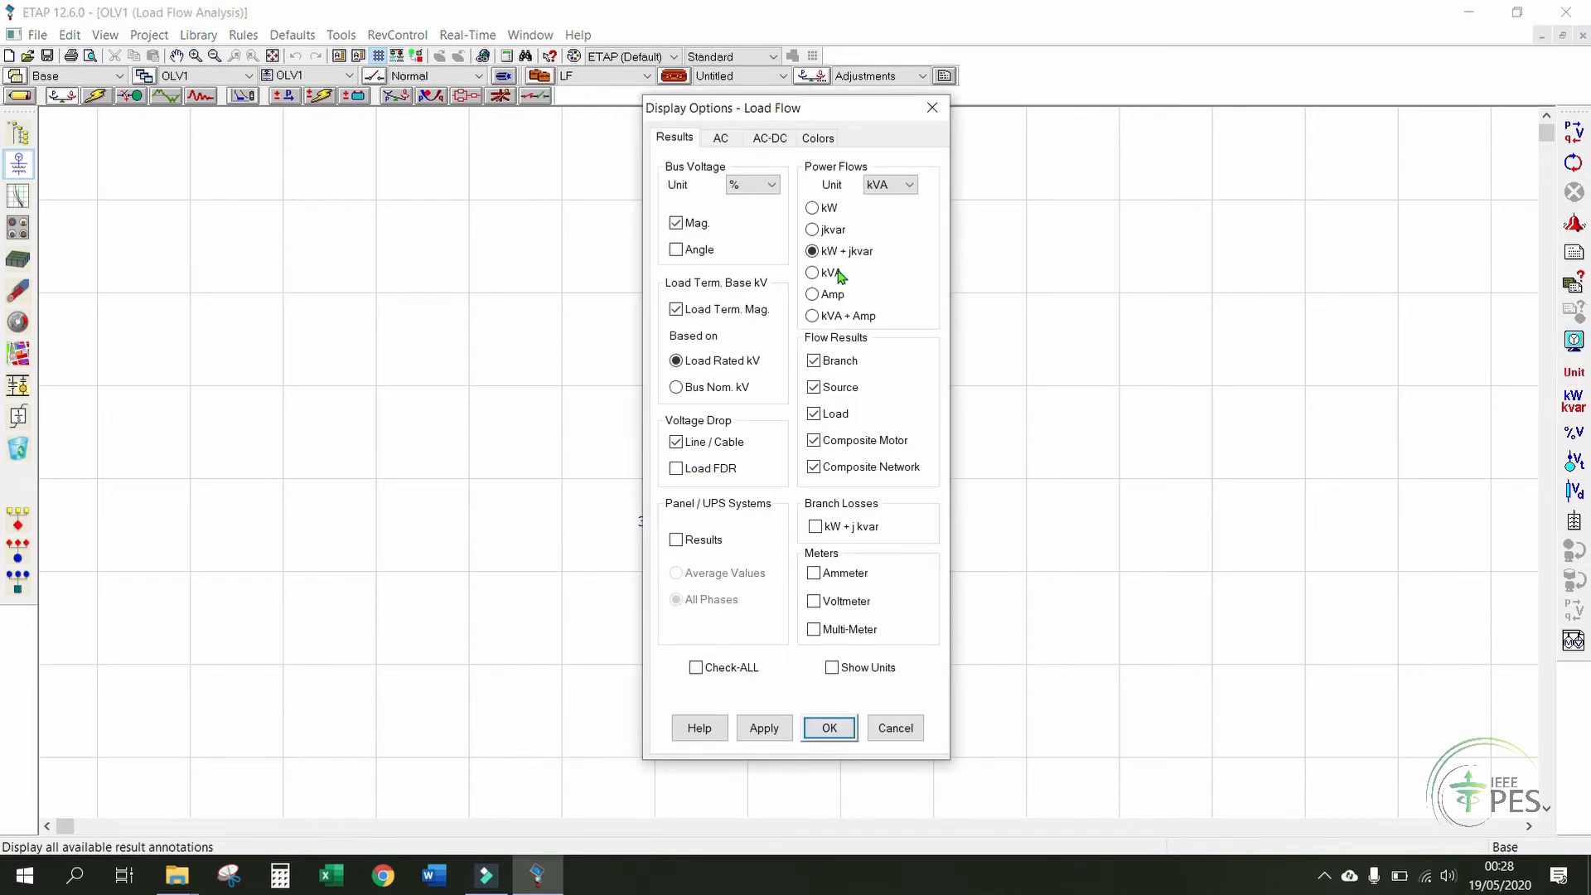
click(721, 138)
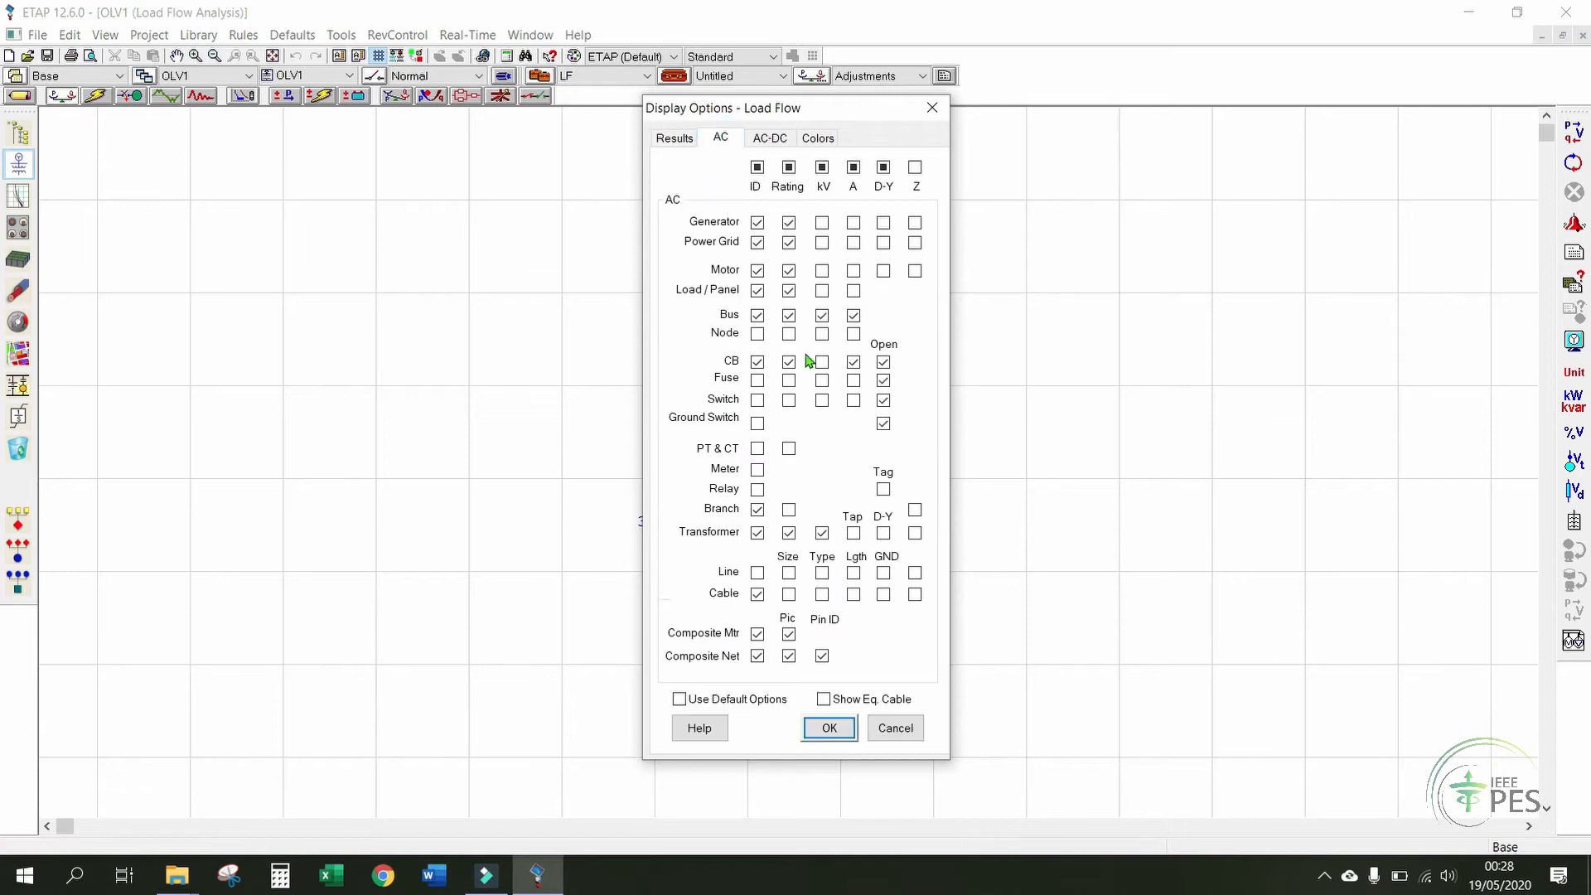
drag(826, 114, 1308, 133)
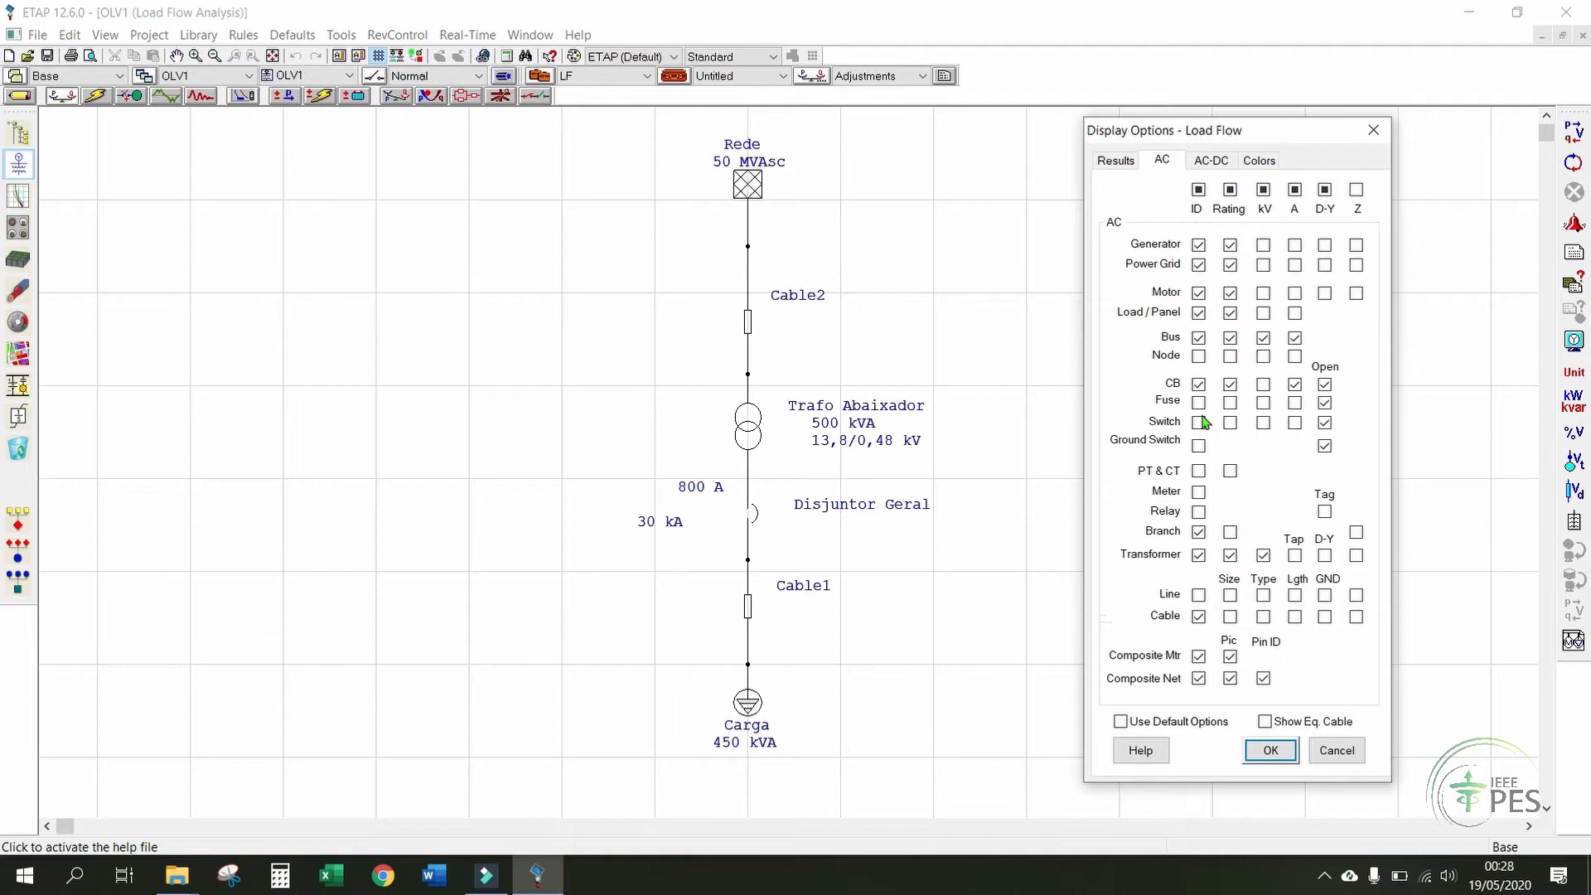
click(1269, 752)
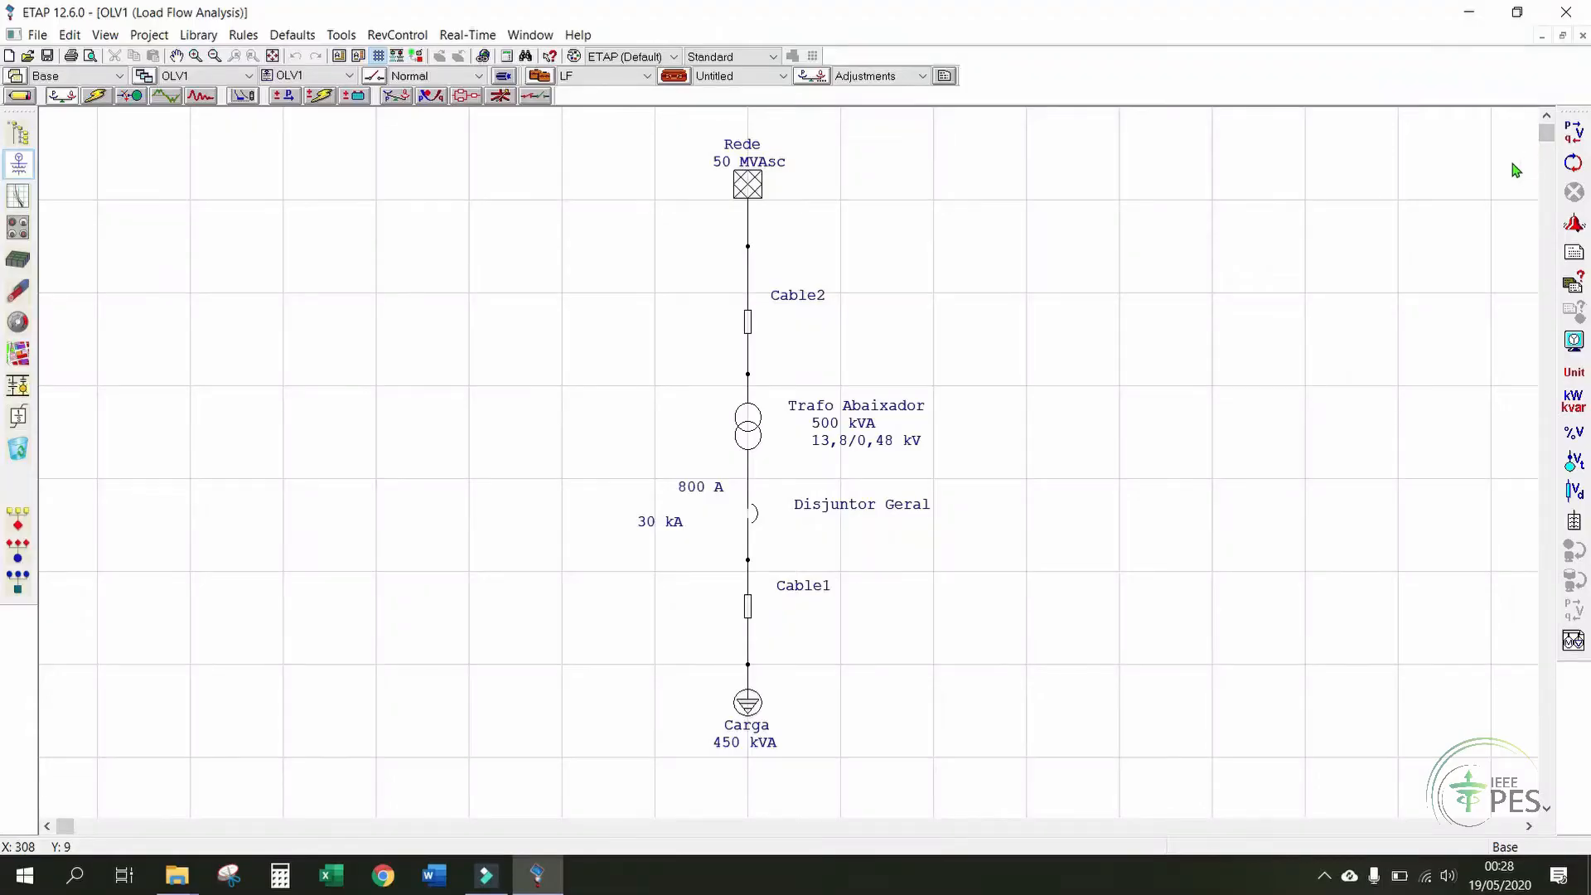
- Run the load flow analysis and review the critical and marginal alerts for the system
click(1572, 132)
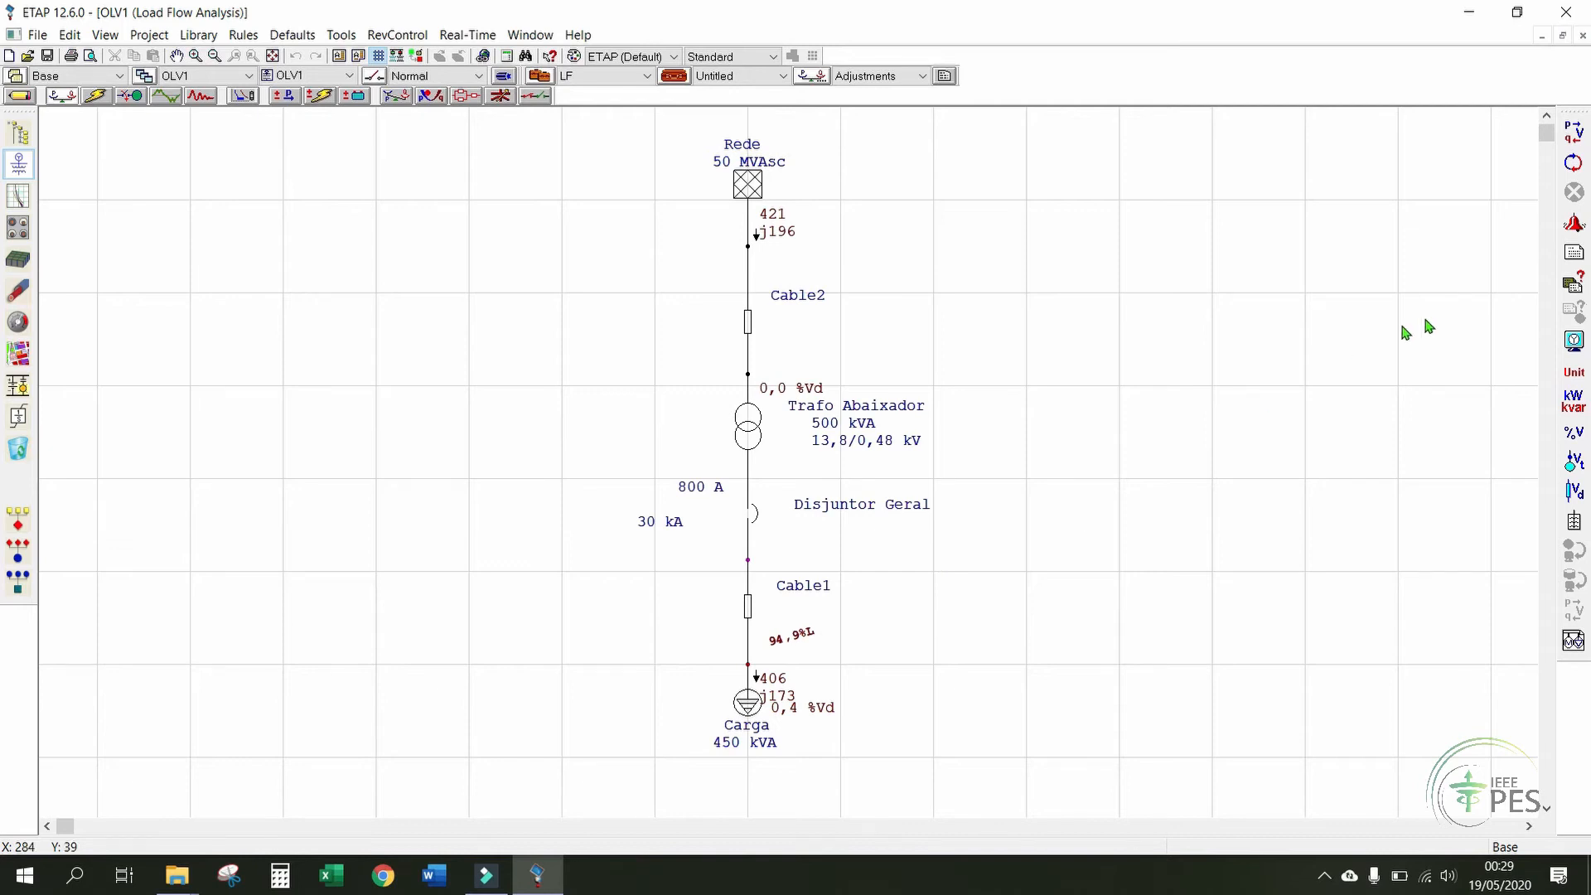
click(1572, 226)
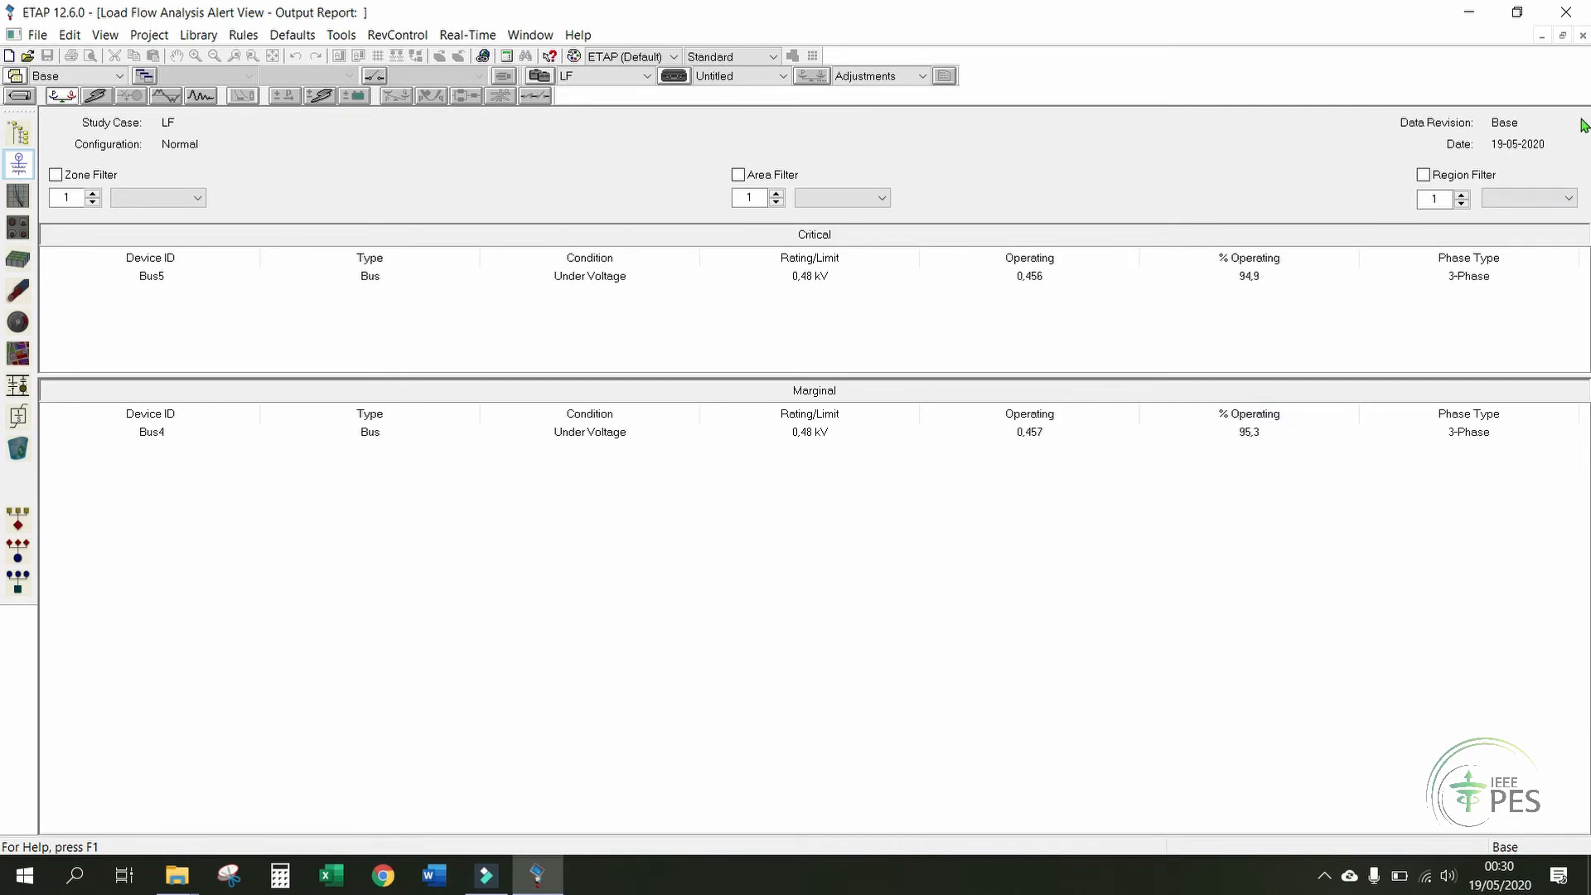
click(1583, 36)
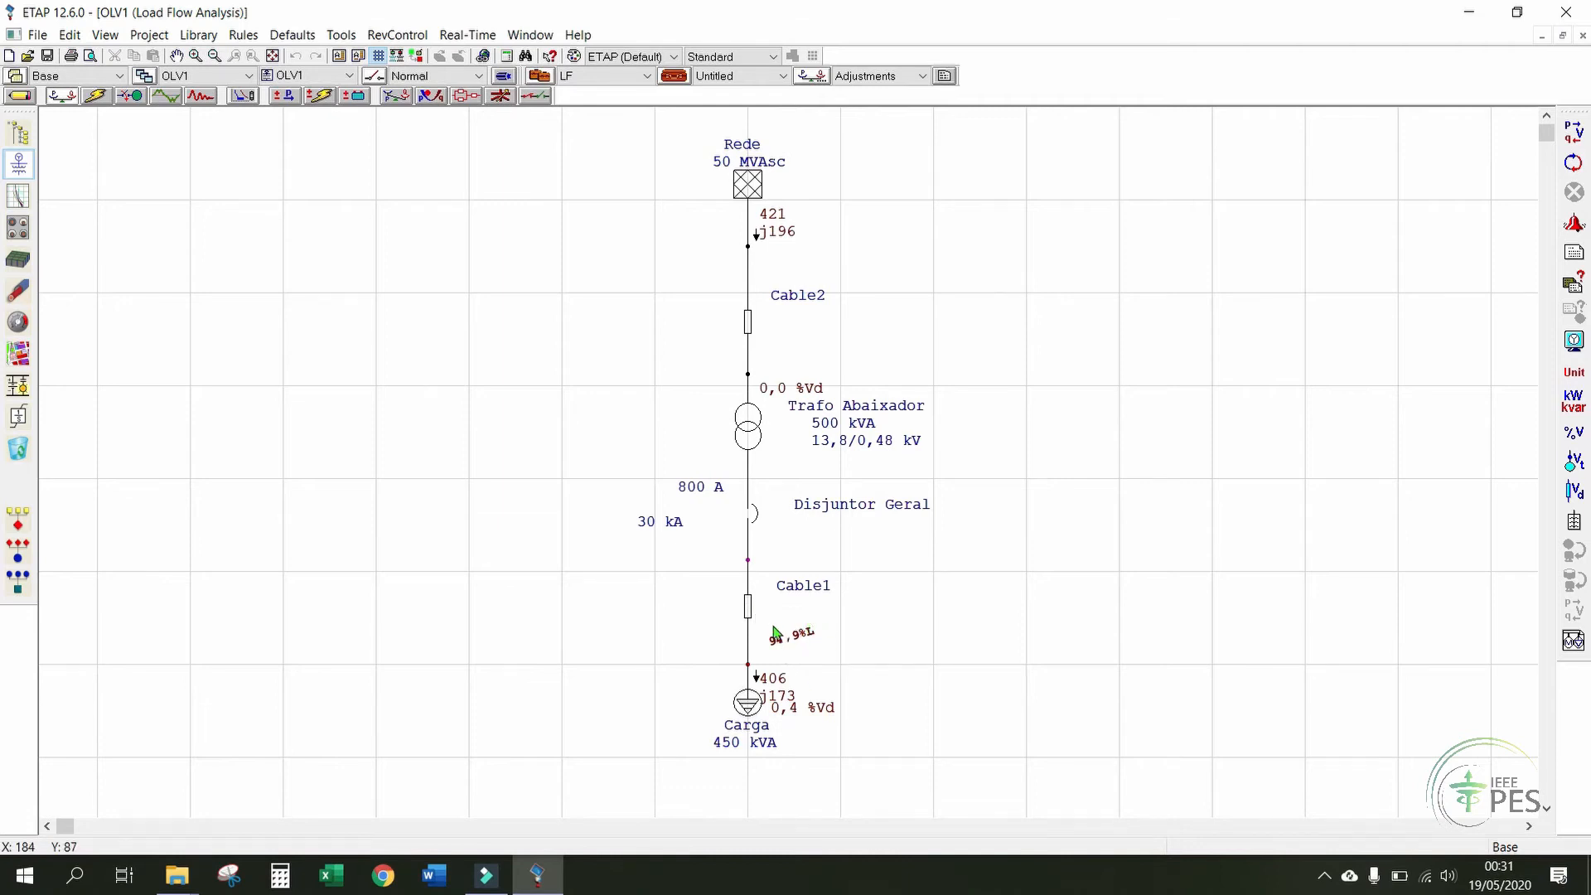
- Set the length of Cable1, between Bus4 and Bus5, to 20 m and save
click(751, 611)
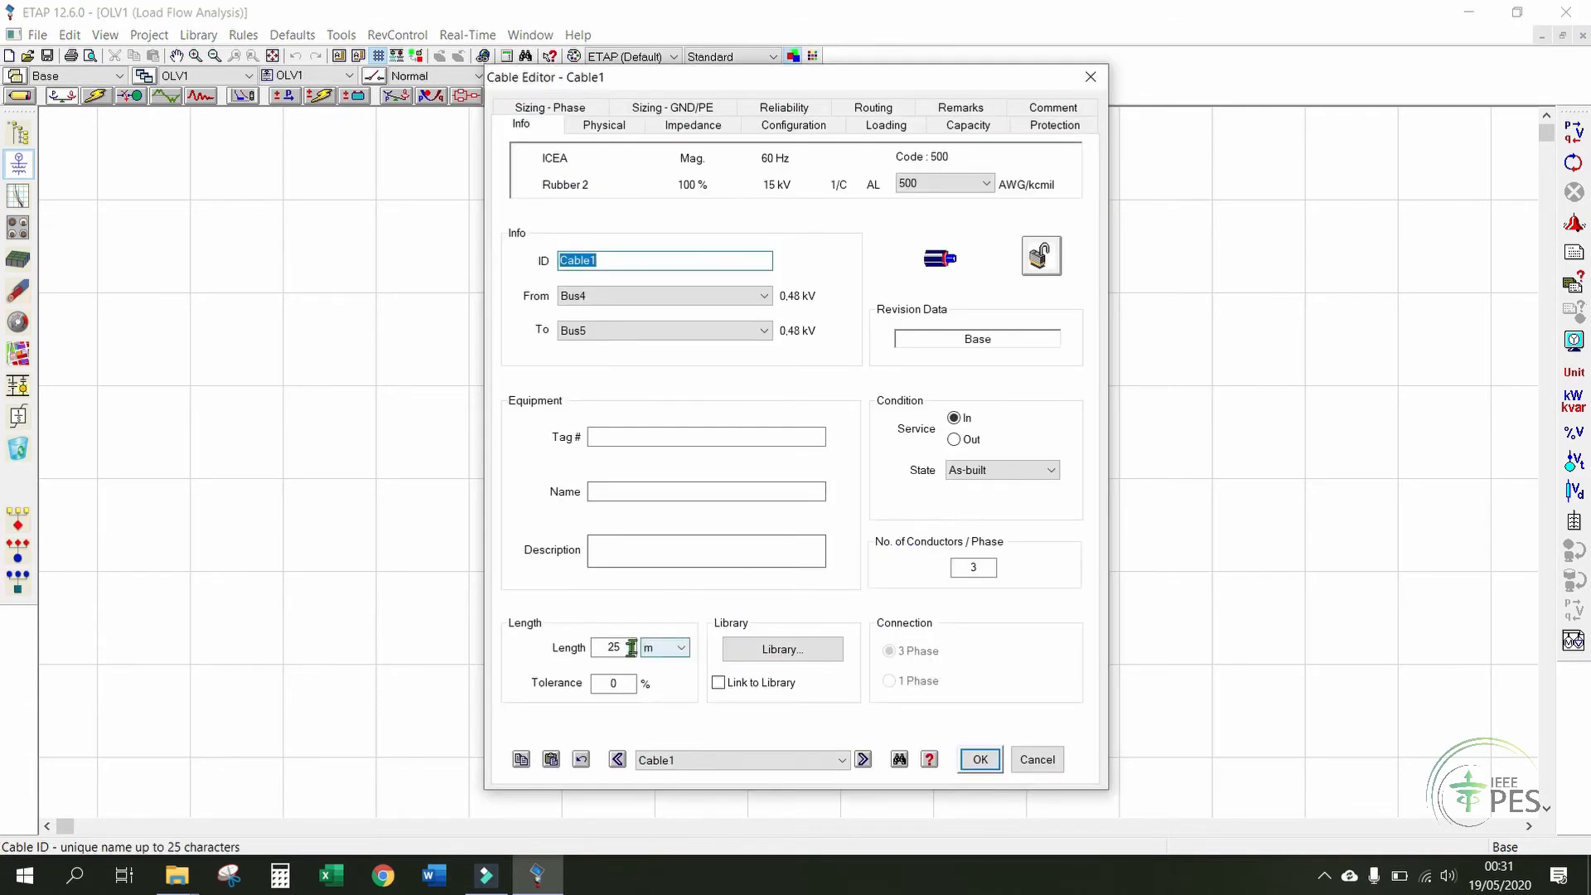
click(635, 646)
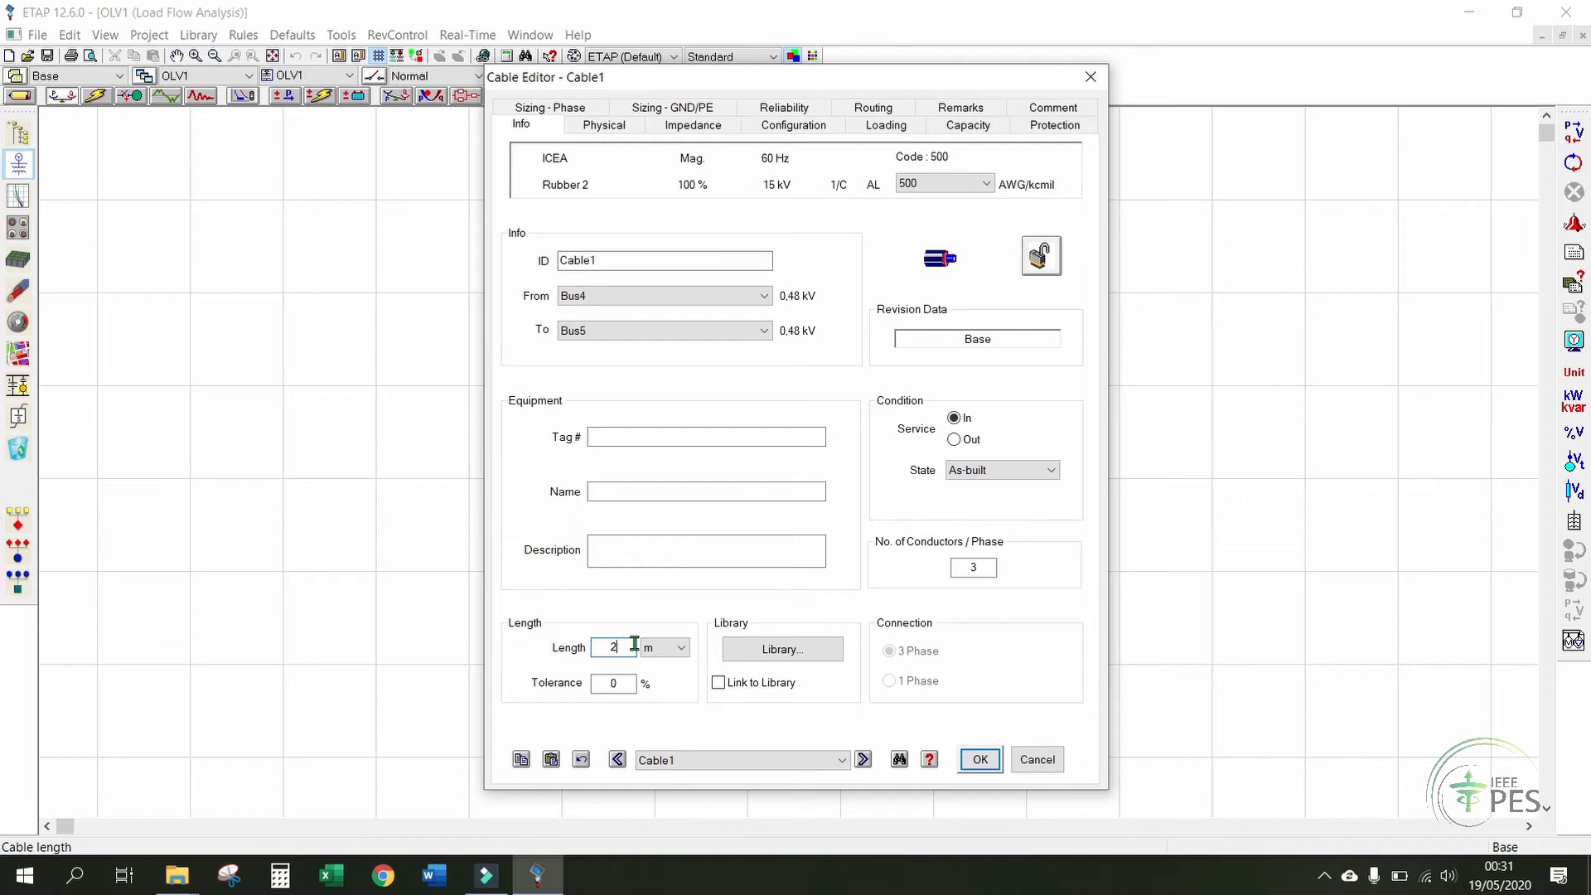
text(0)
click(980, 760)
- Set the length of Cable2, between Bus3 and Bus1, to 20 m and save
double_click(749, 321)
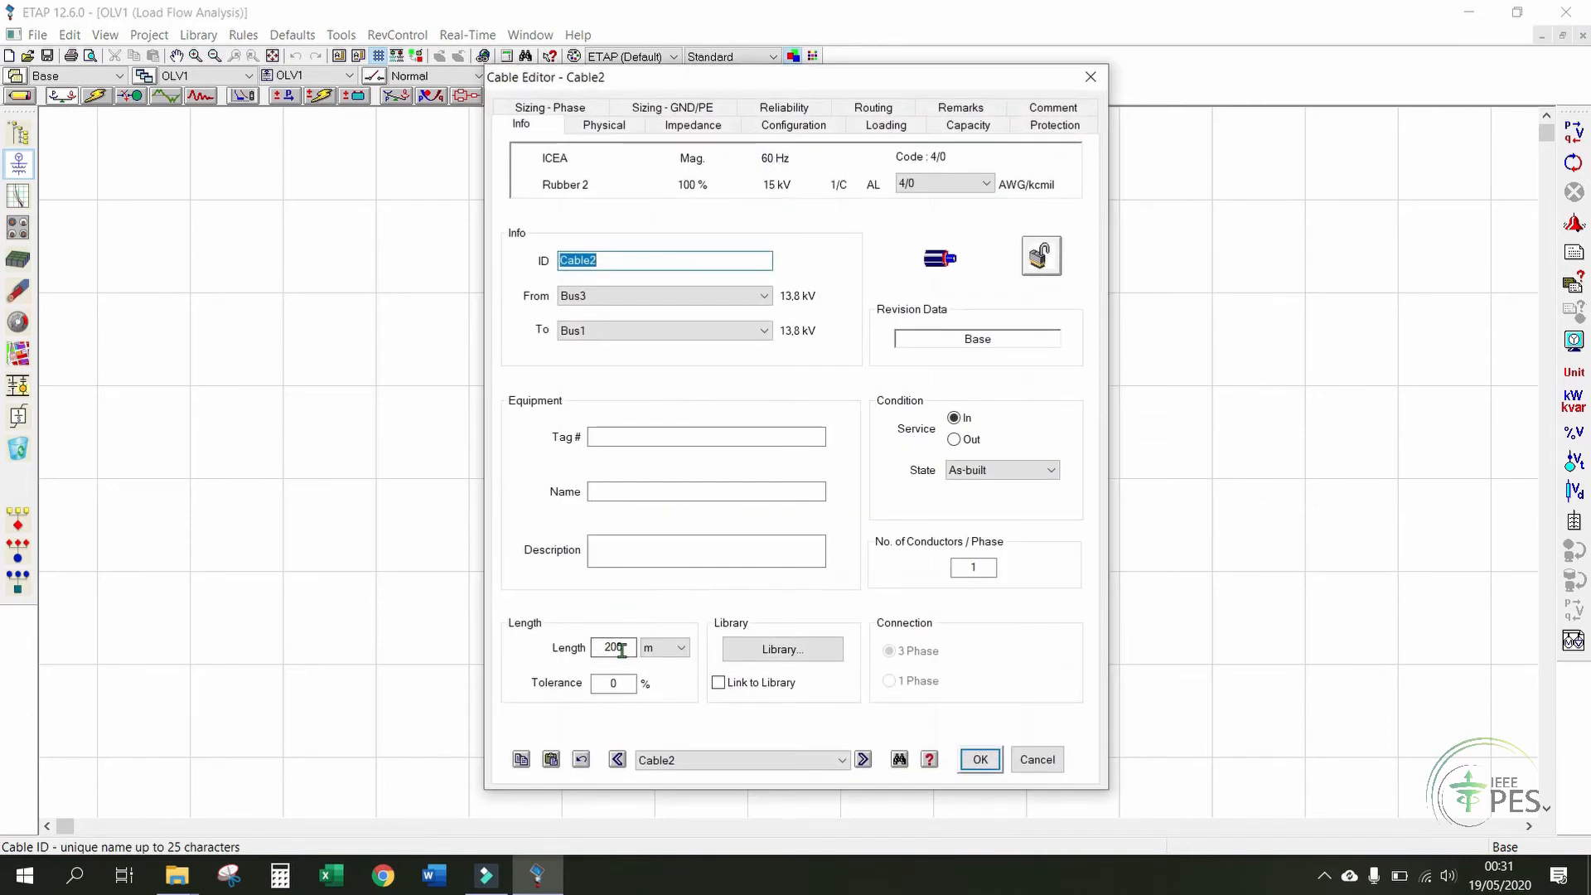
click(613, 647)
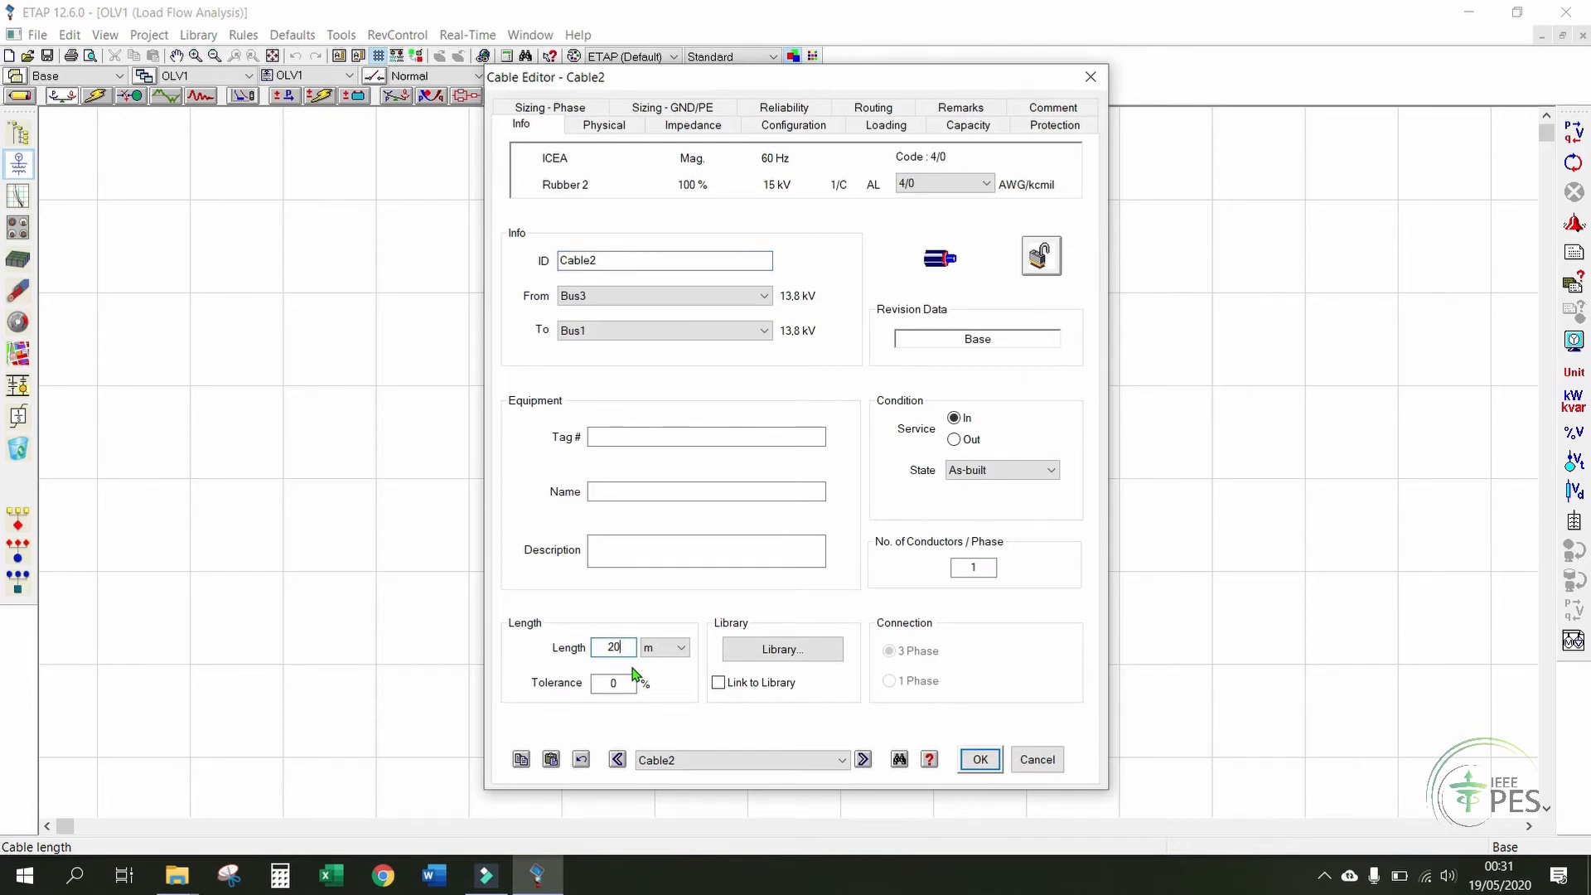
click(983, 761)
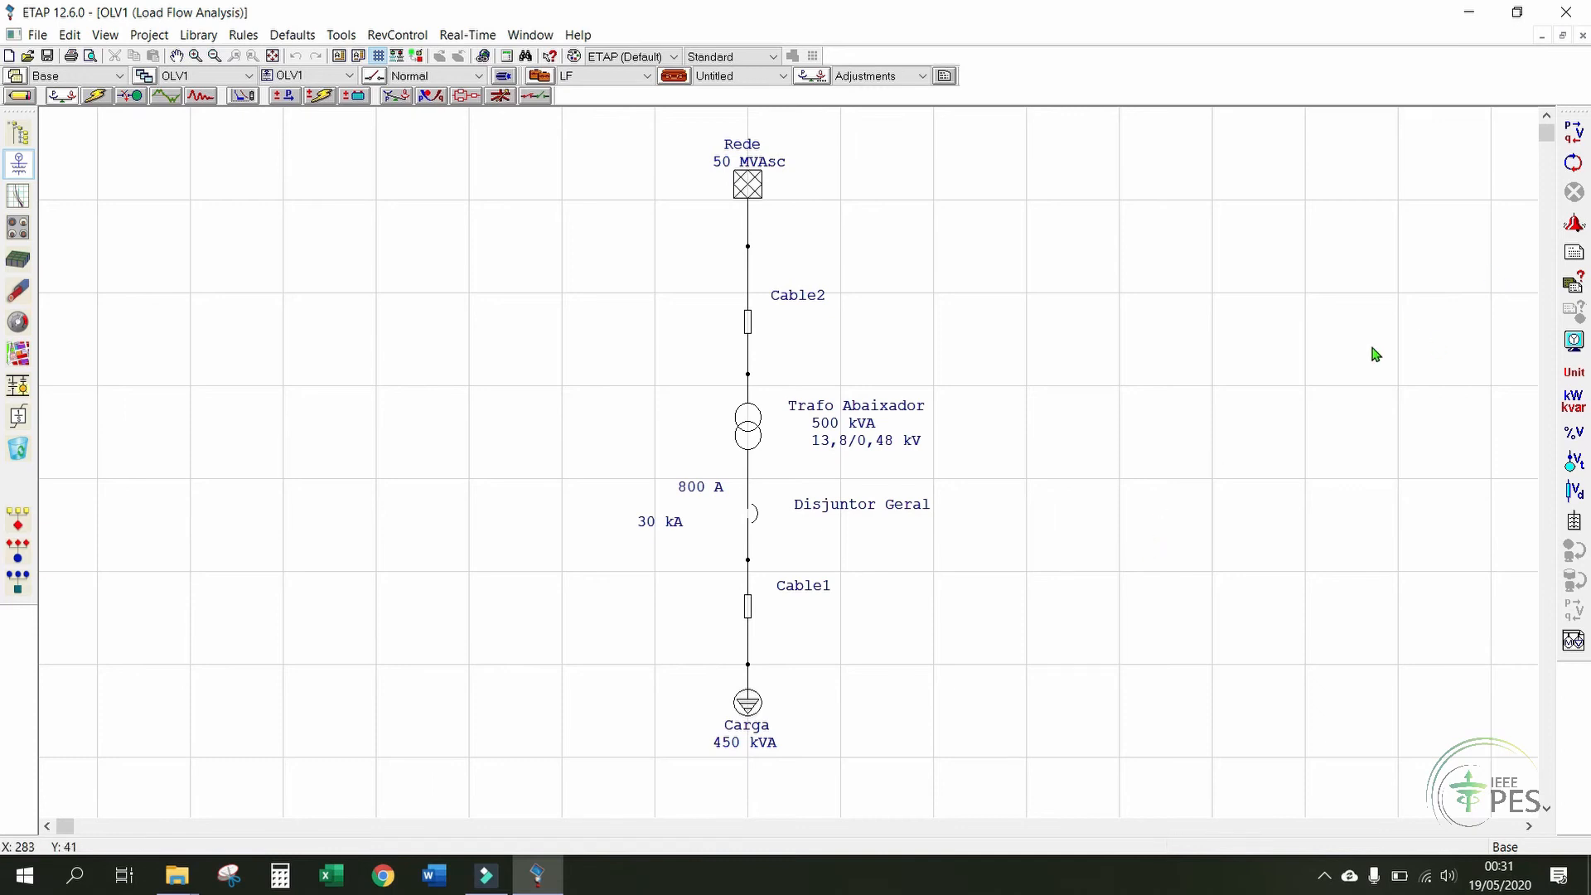
- Run the load flow again and enable its automatic recalculation
click(1577, 135)
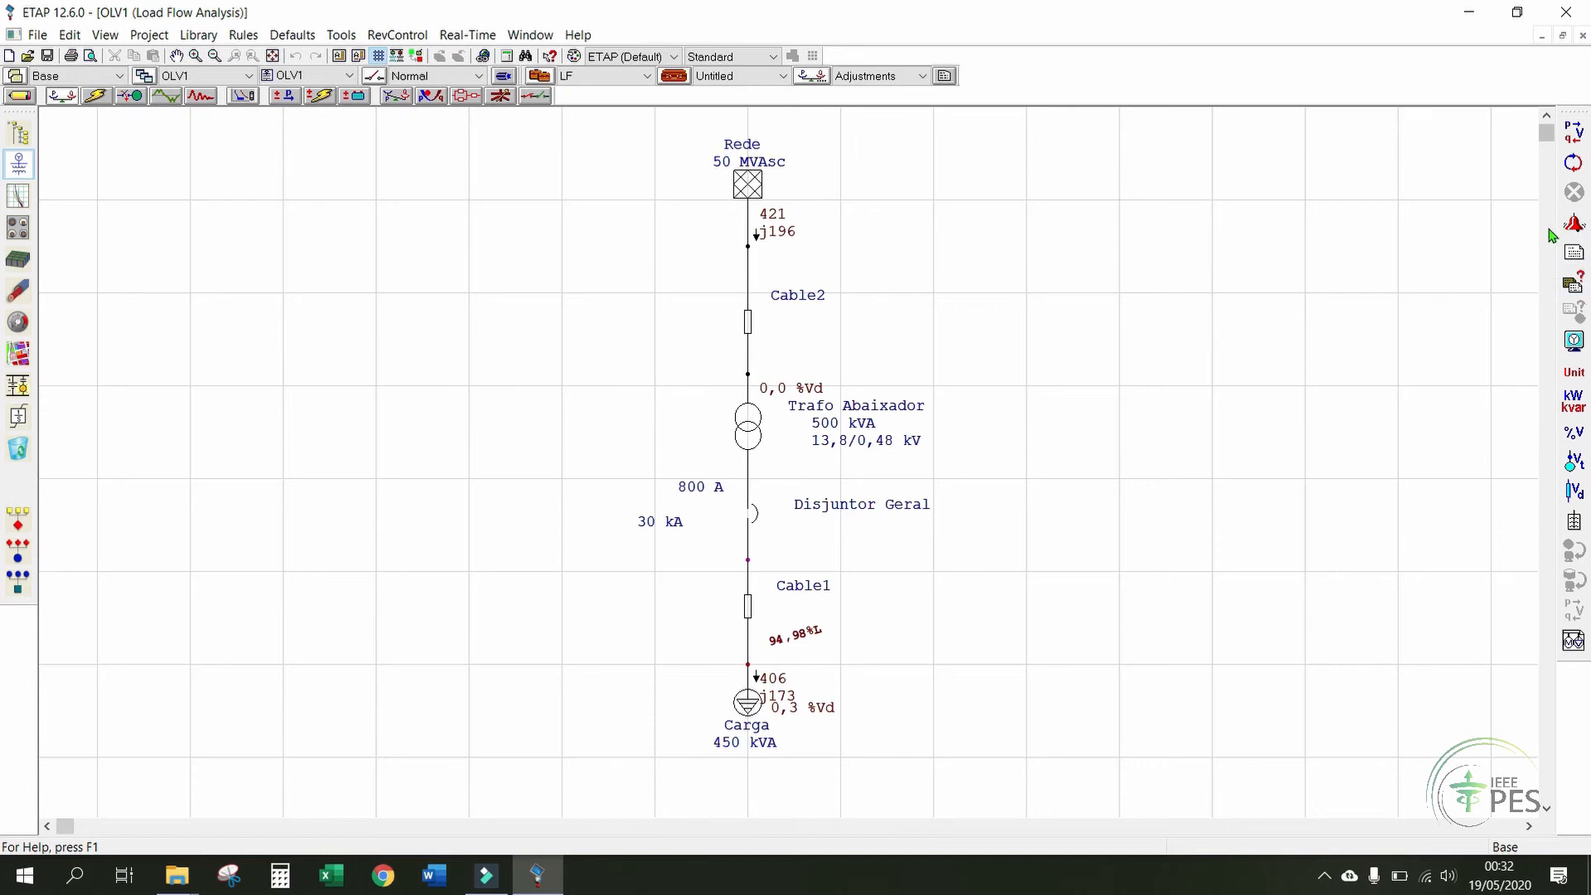
click(1576, 164)
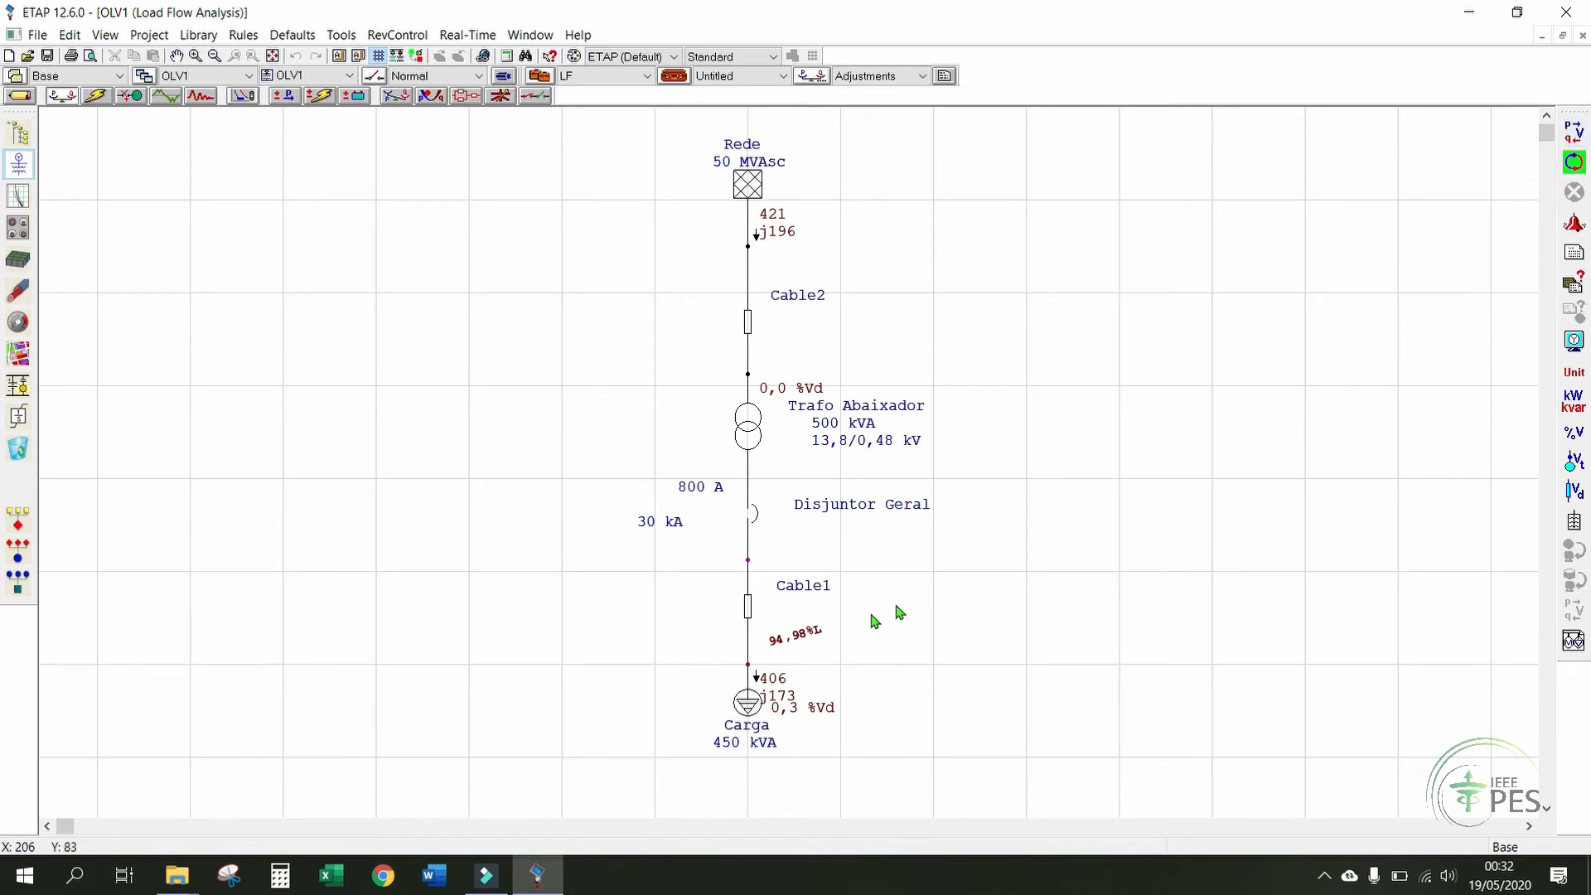
- Set Cable1's length to 15 m and review the load flow alerts
double_click(784, 587)
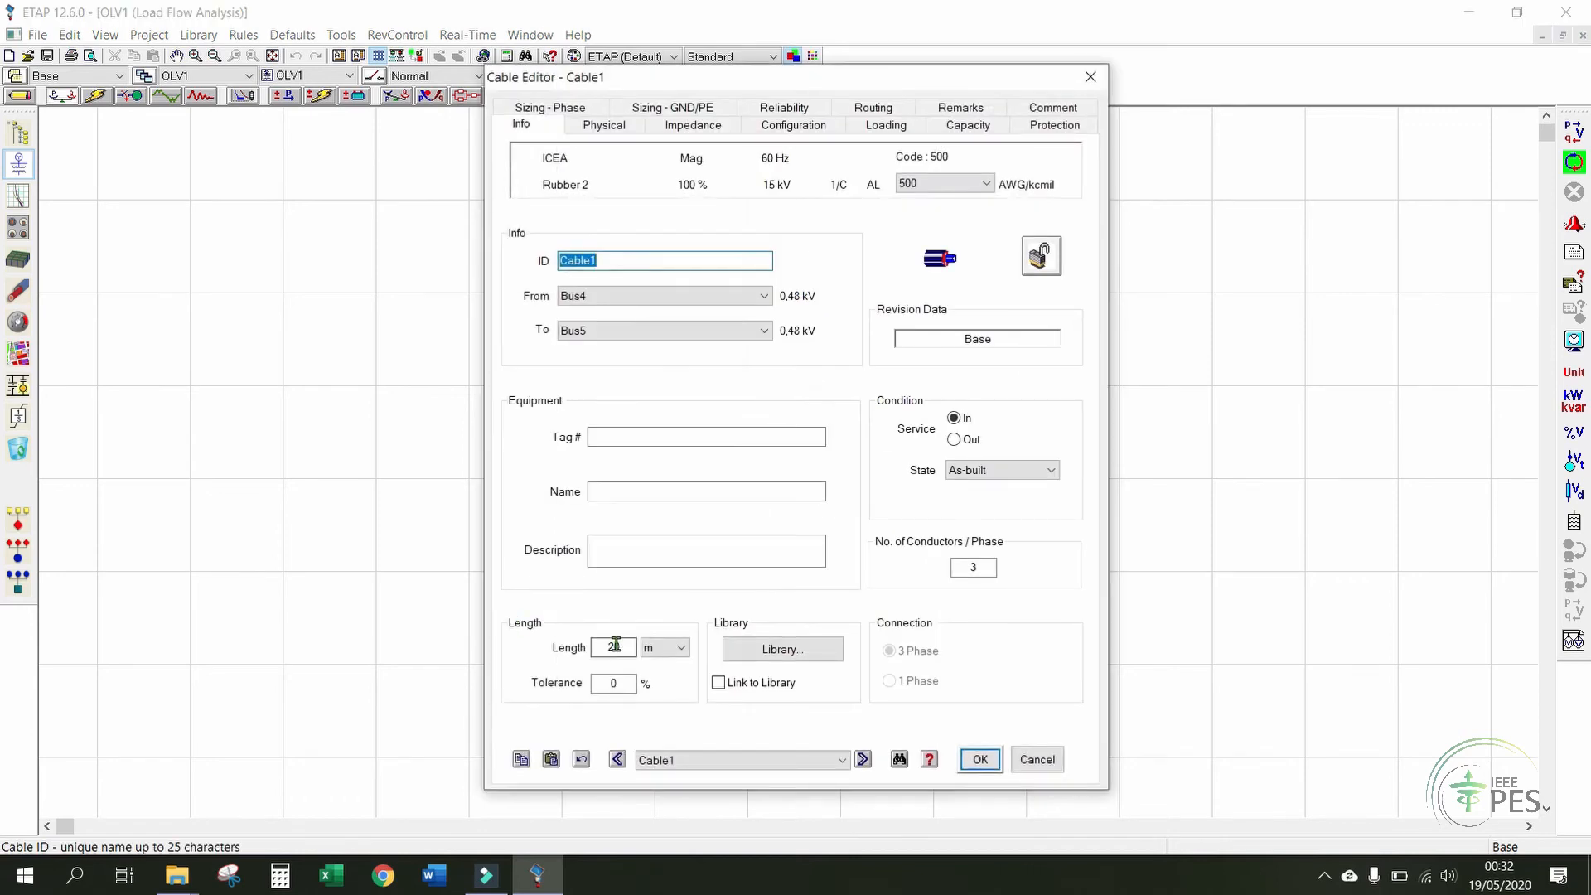
double_click(615, 645)
text(15)
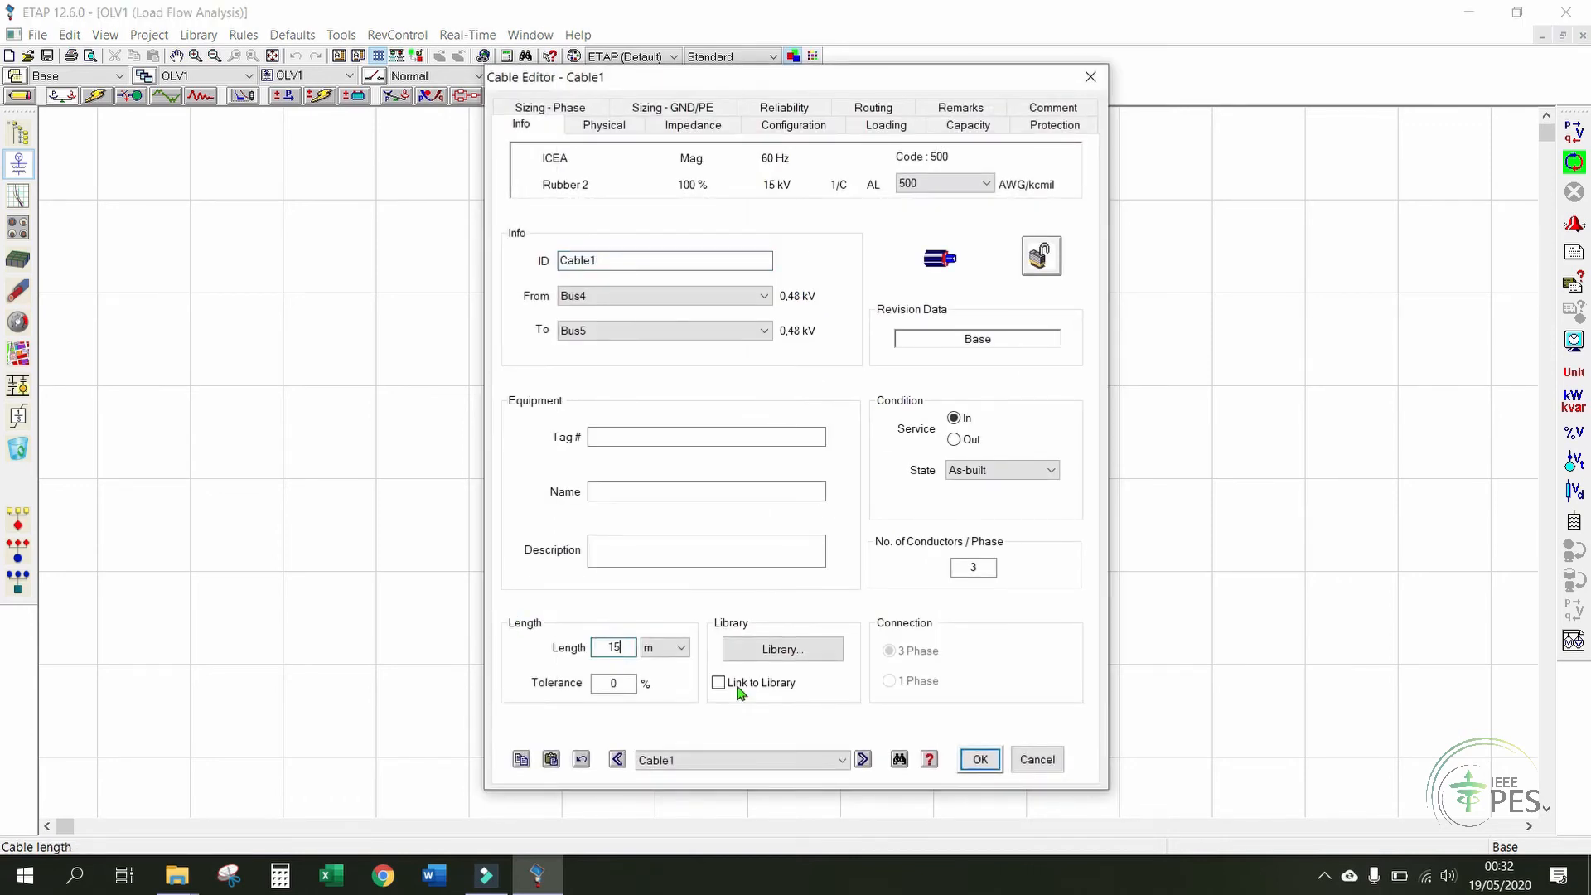
click(975, 759)
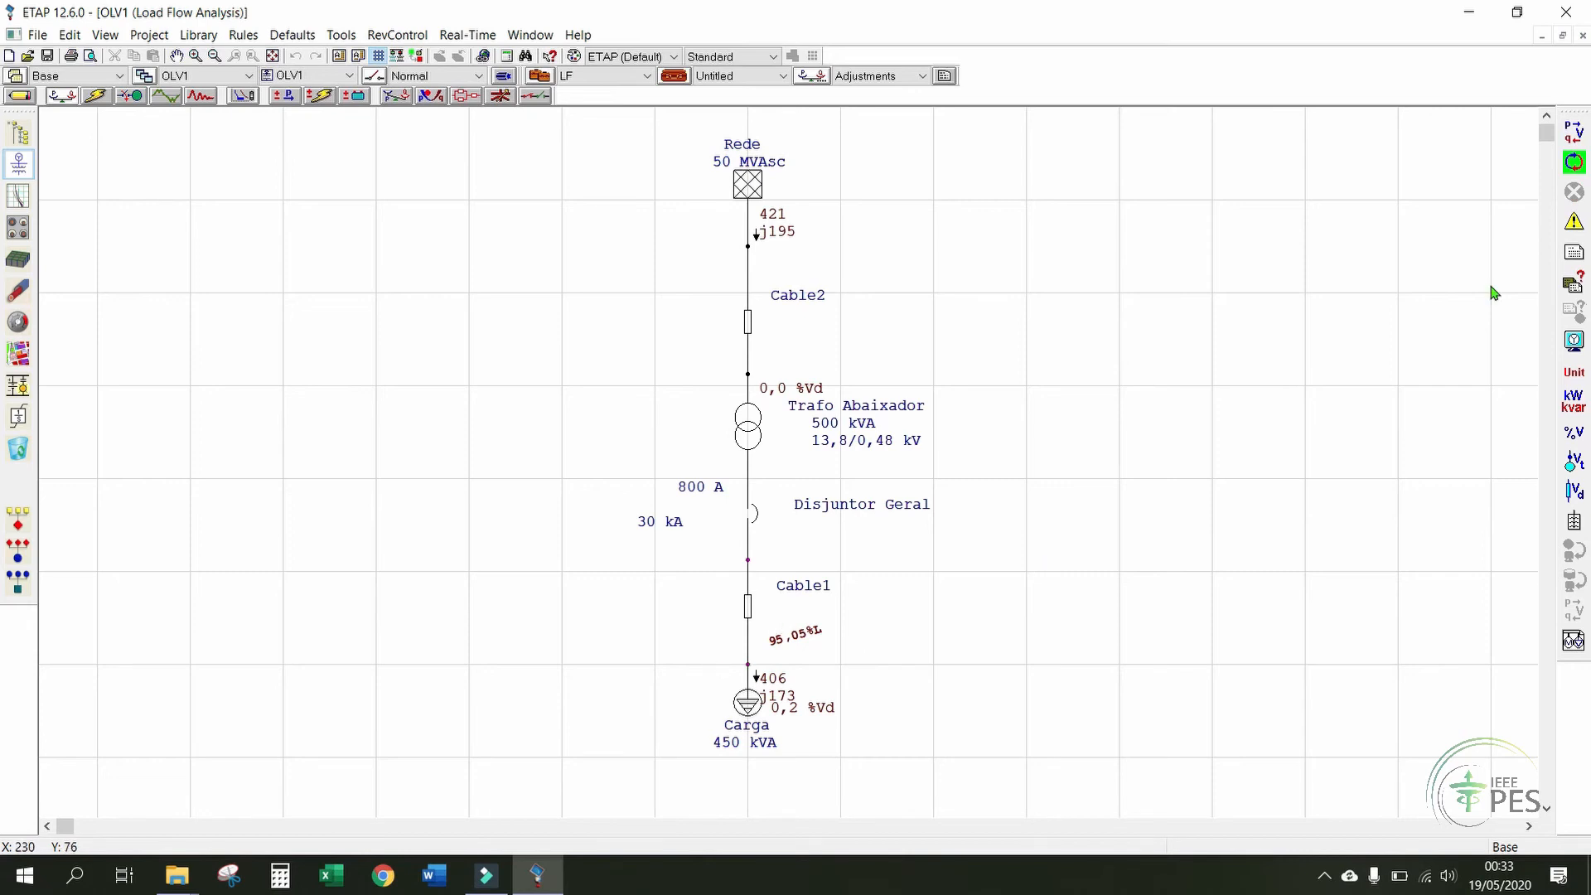
click(1574, 223)
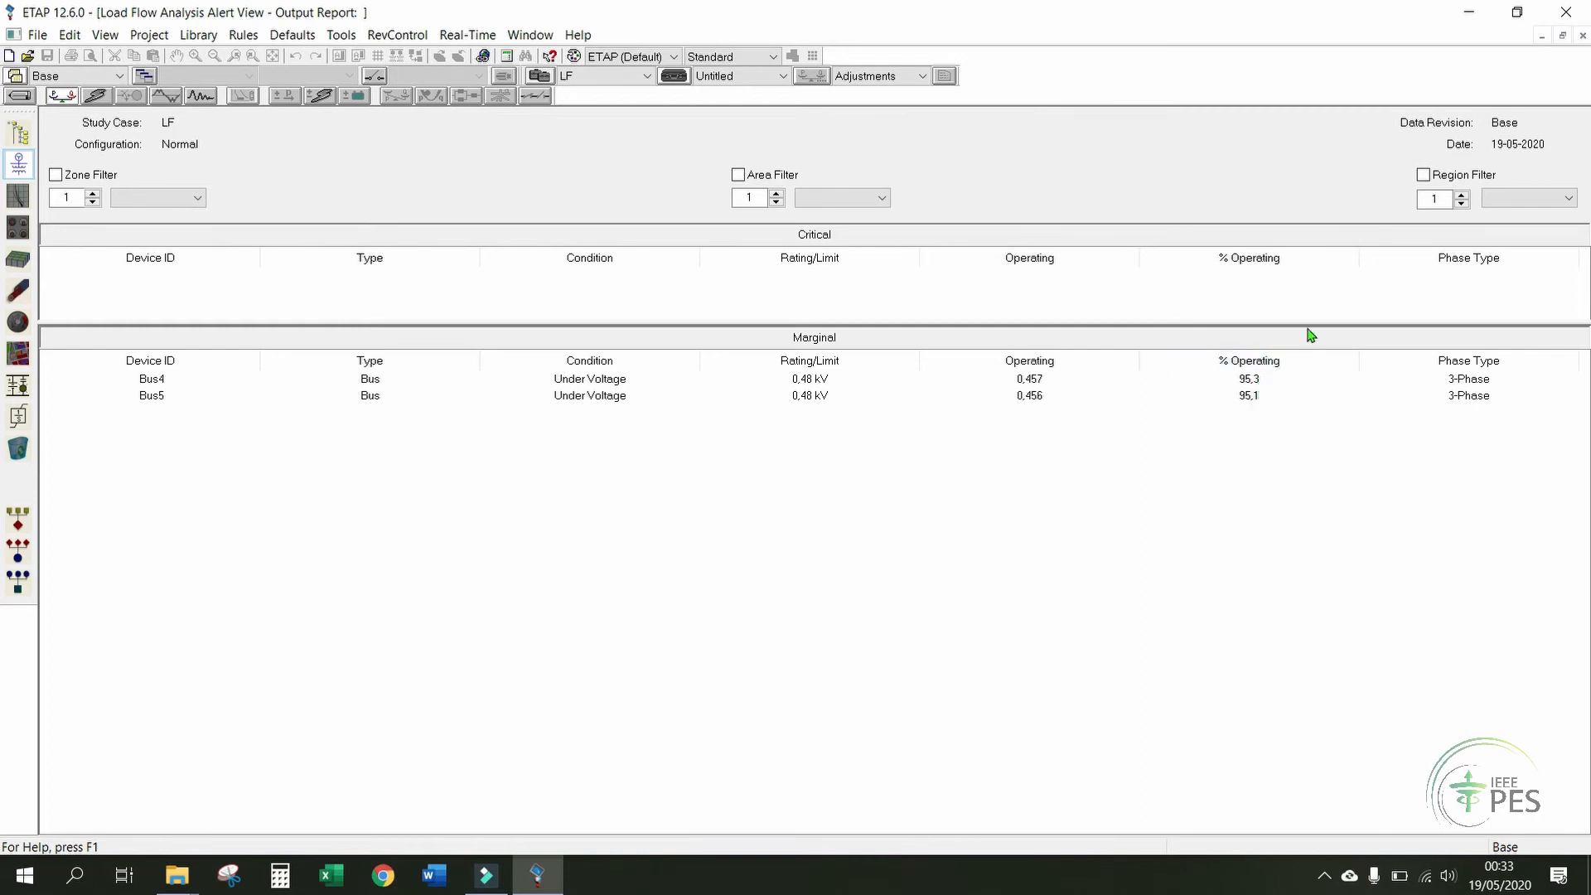
click(1583, 36)
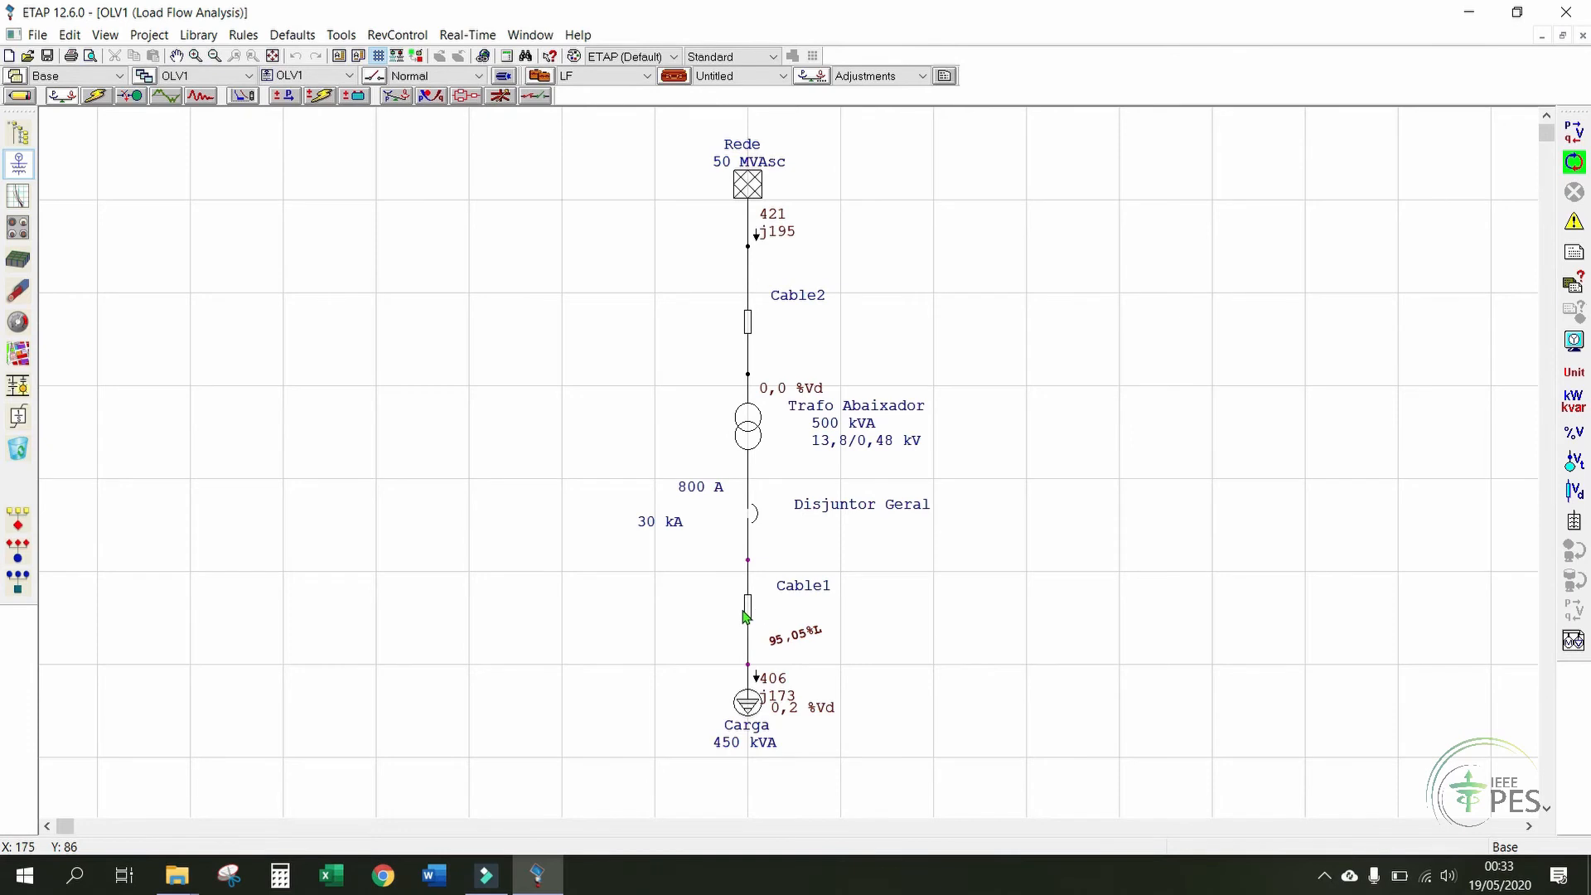
- Set the rated power of the lumped load Carga to 400 kVA and review the load flow alerts
click(752, 706)
double_click(751, 707)
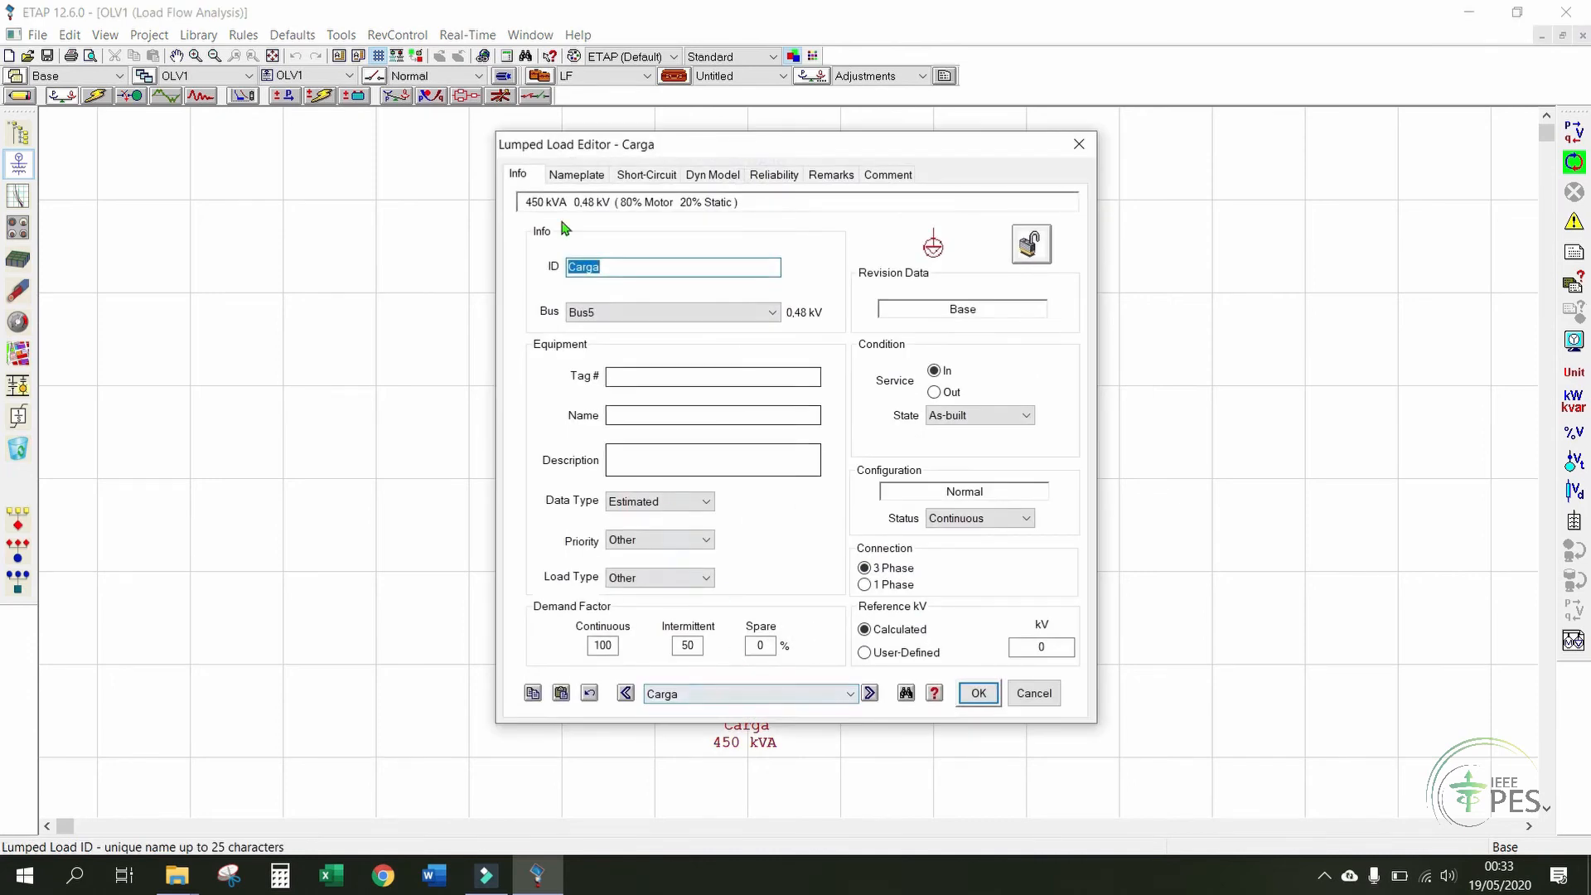
click(564, 178)
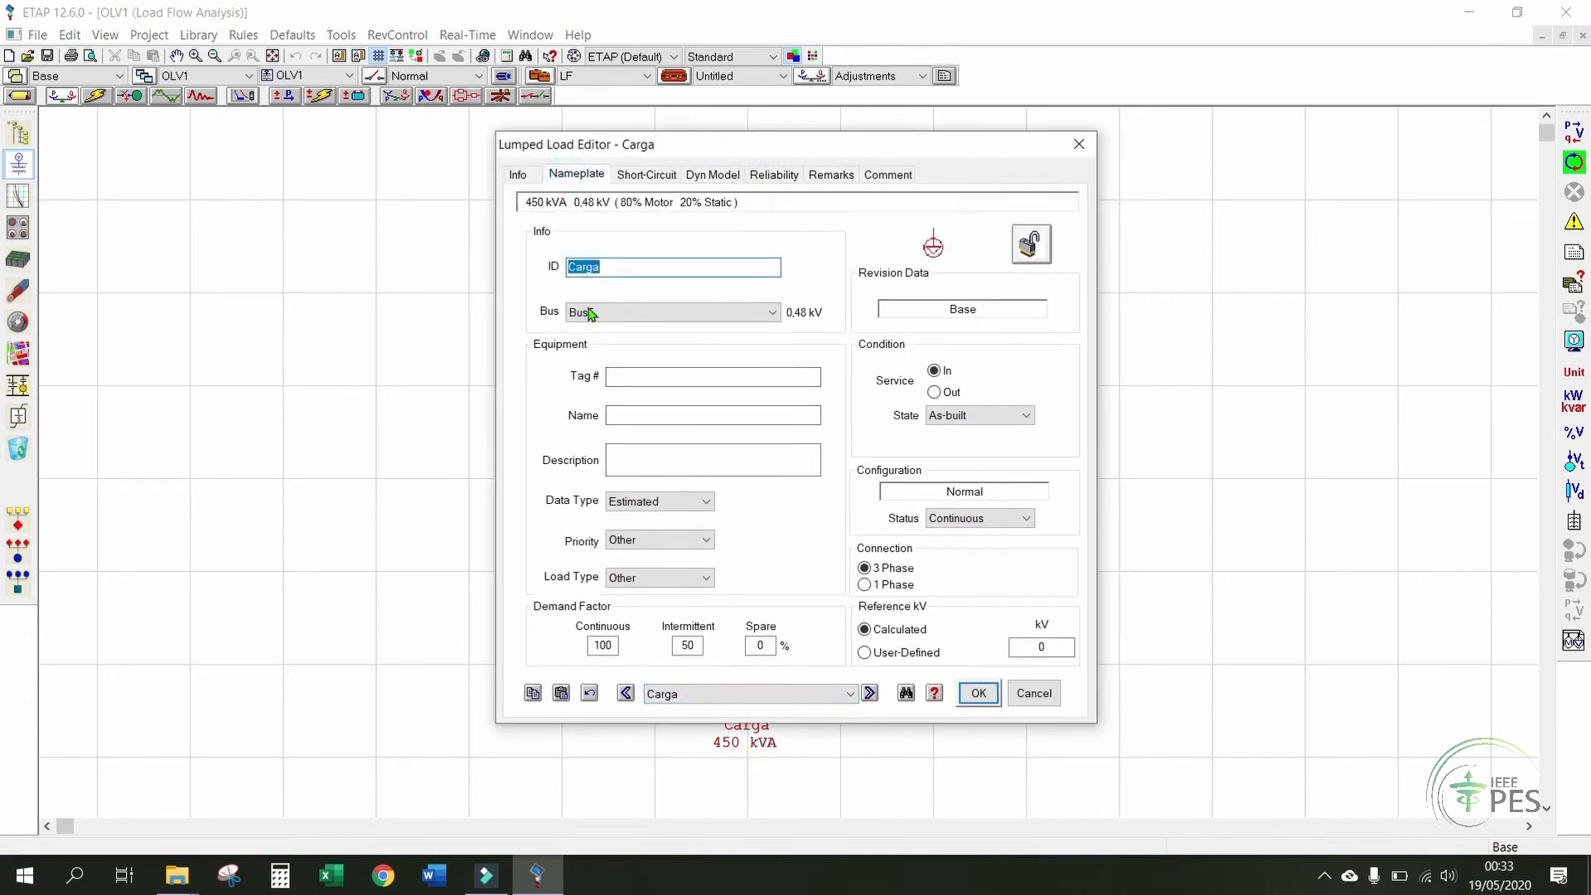
right_click(562, 349)
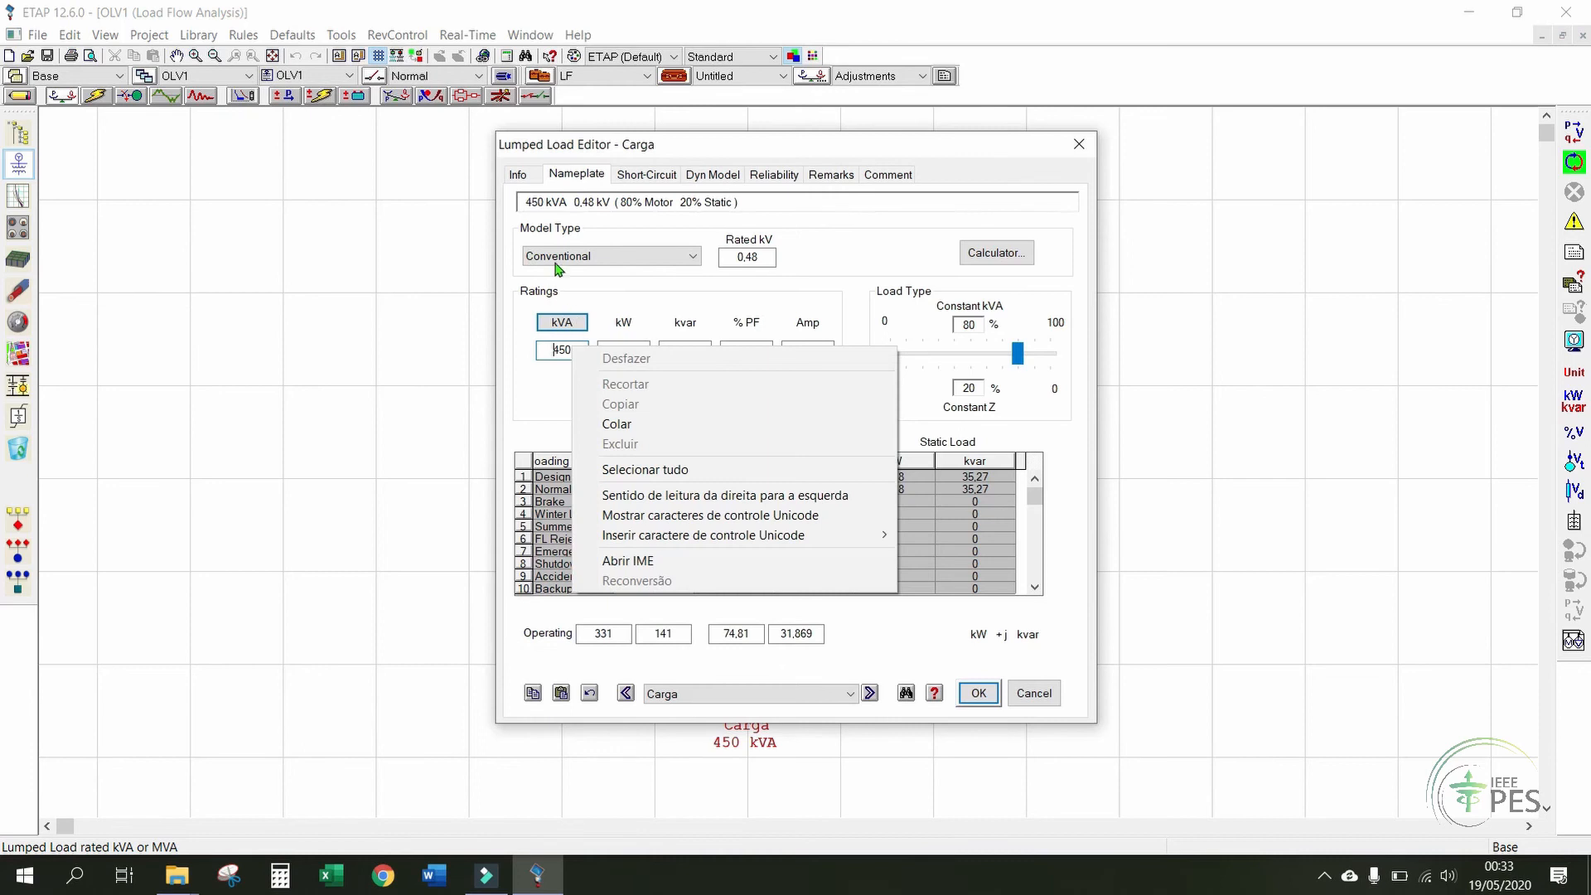
click(632, 294)
click(562, 350)
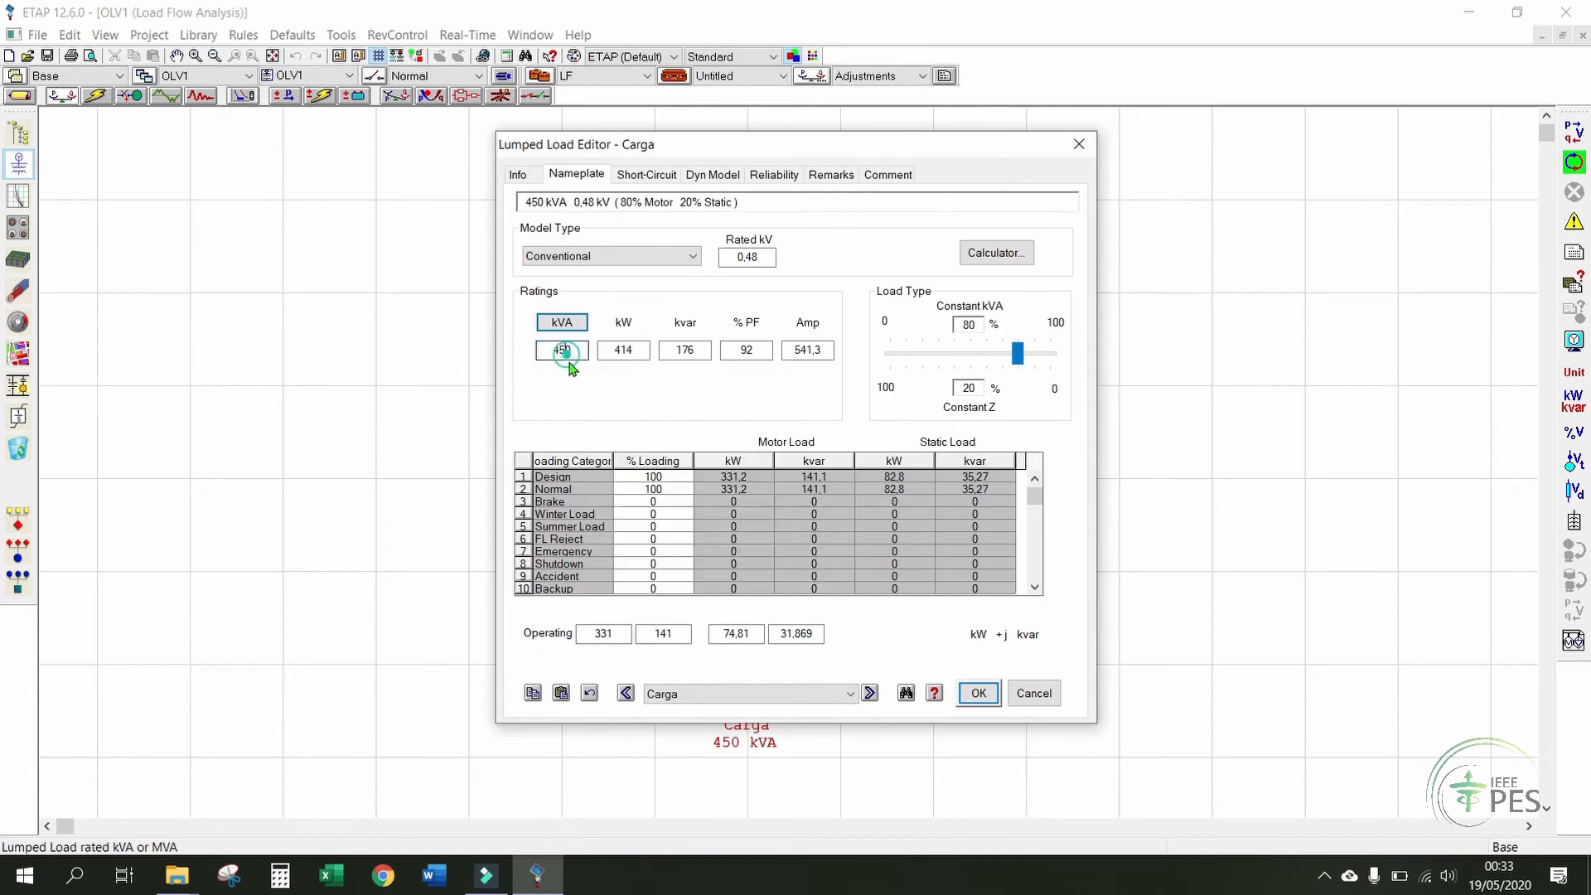
text(0)
click(978, 701)
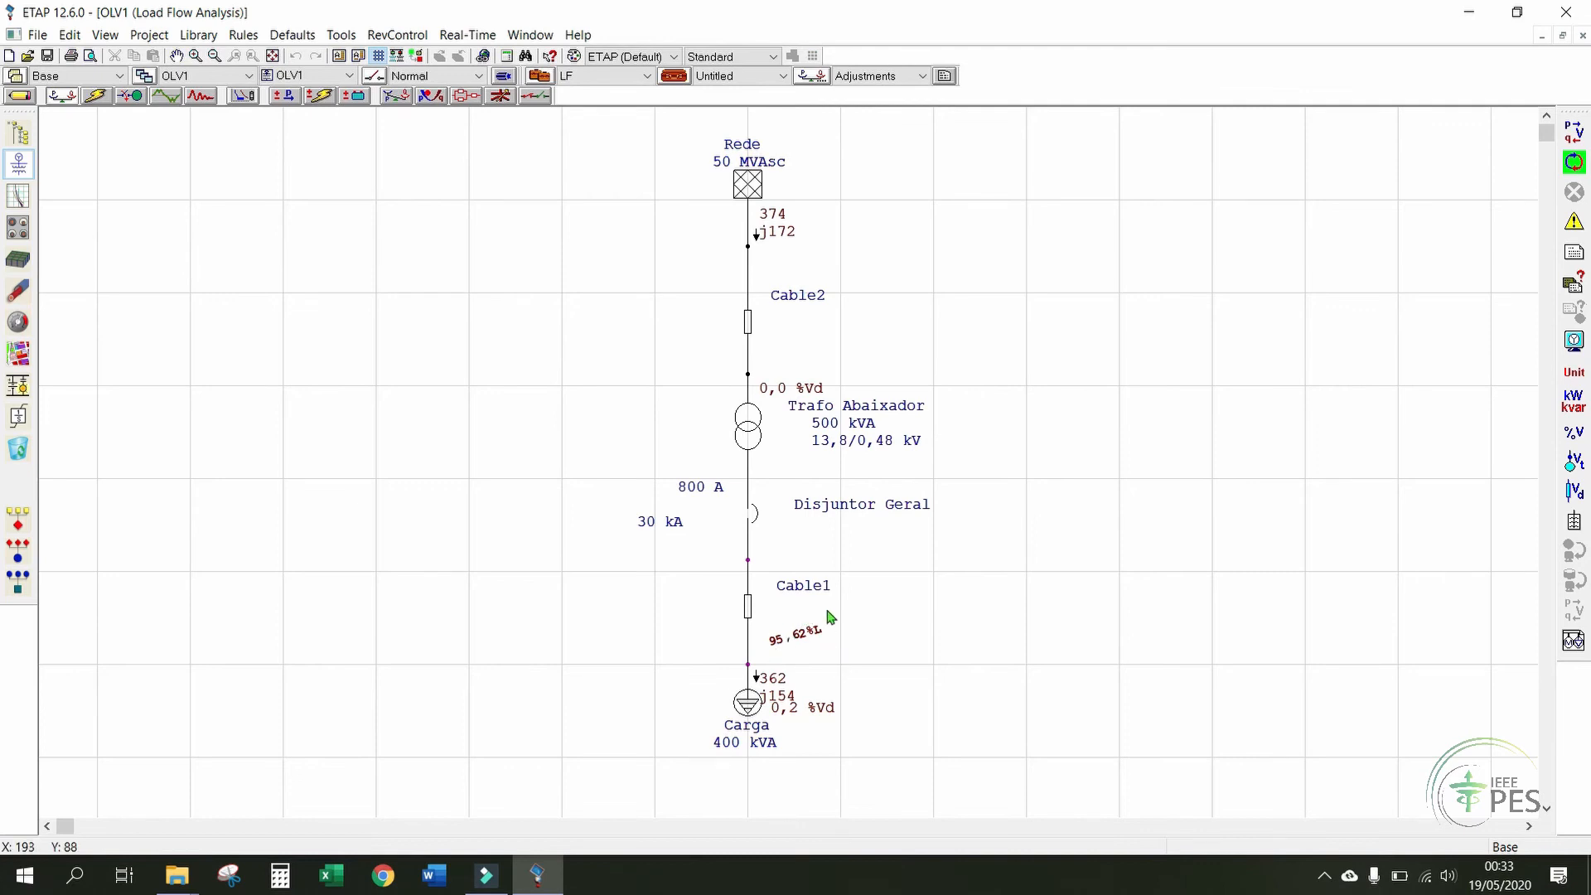
click(1574, 221)
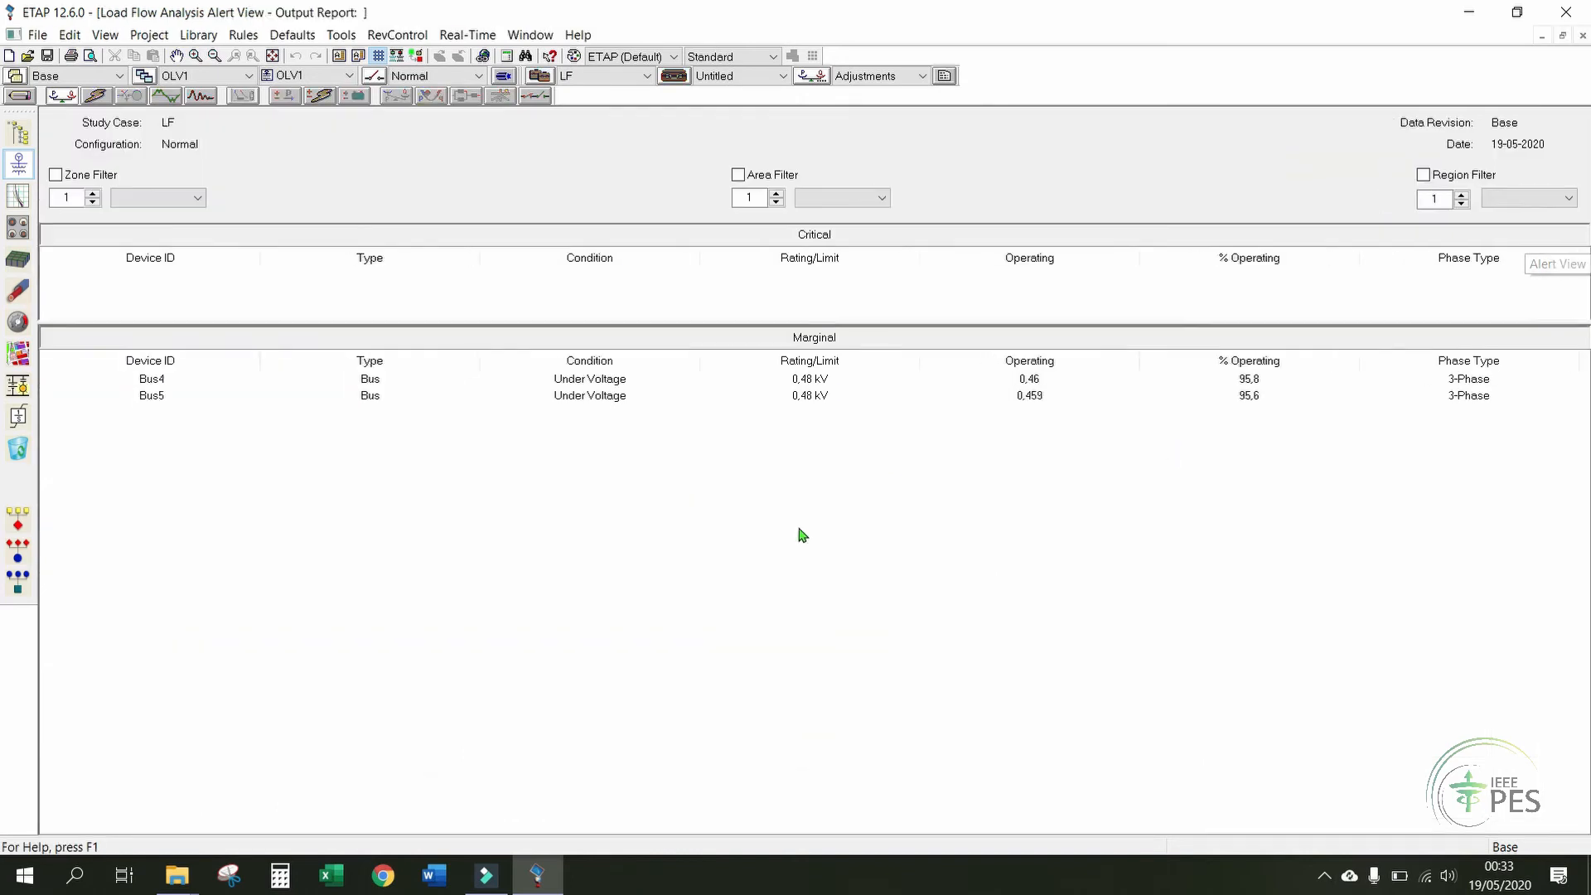
click(1583, 35)
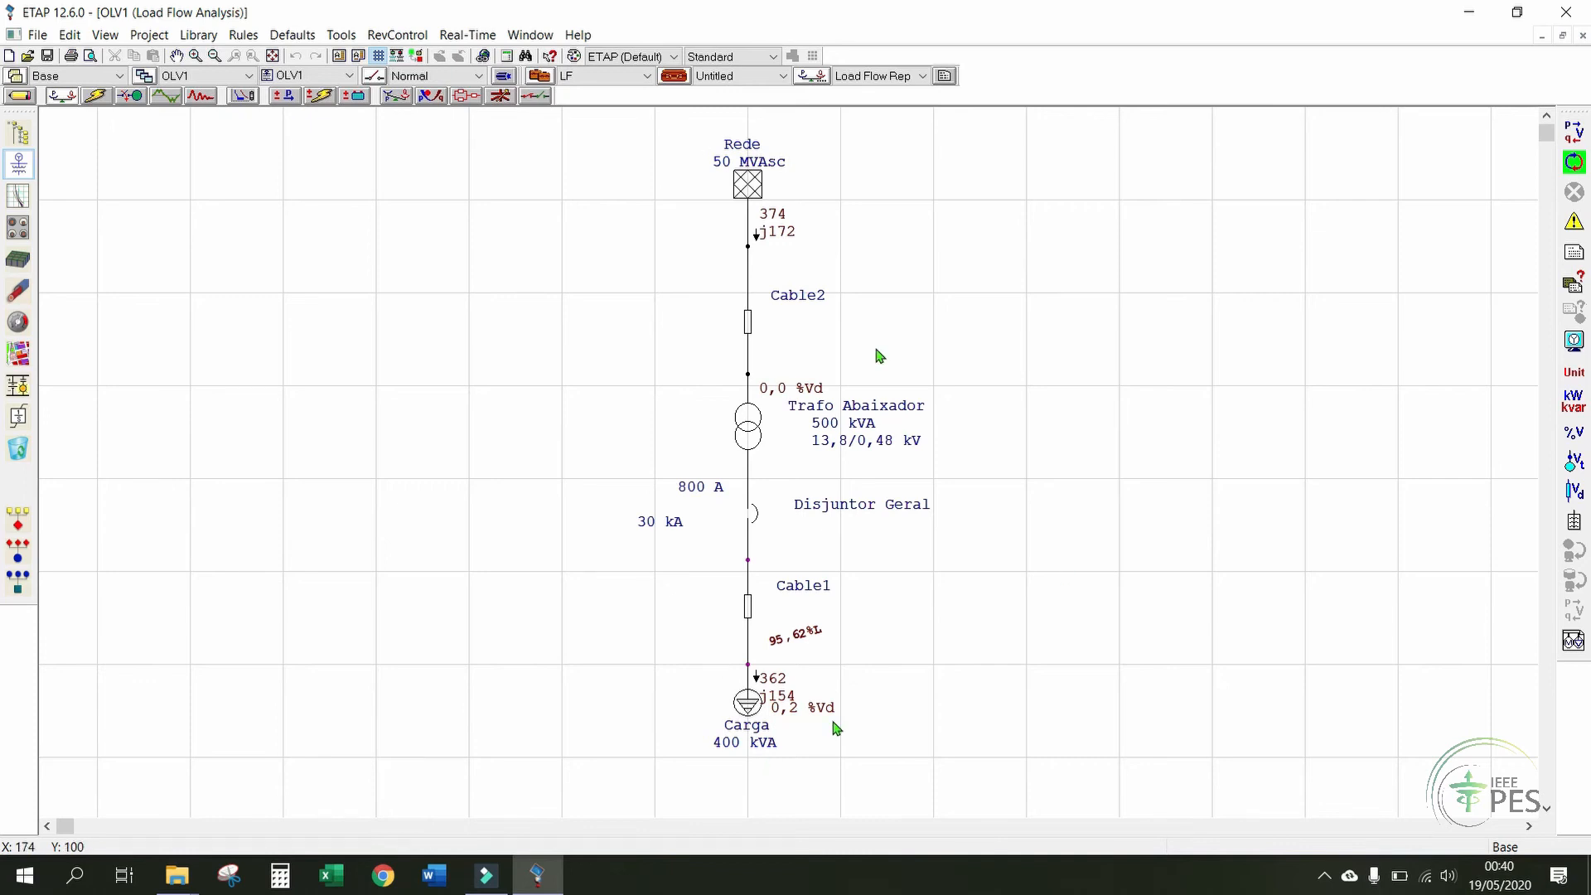
- Hide the voltage drop results on the one-line diagram, switching them on once more for comparison
click(1576, 494)
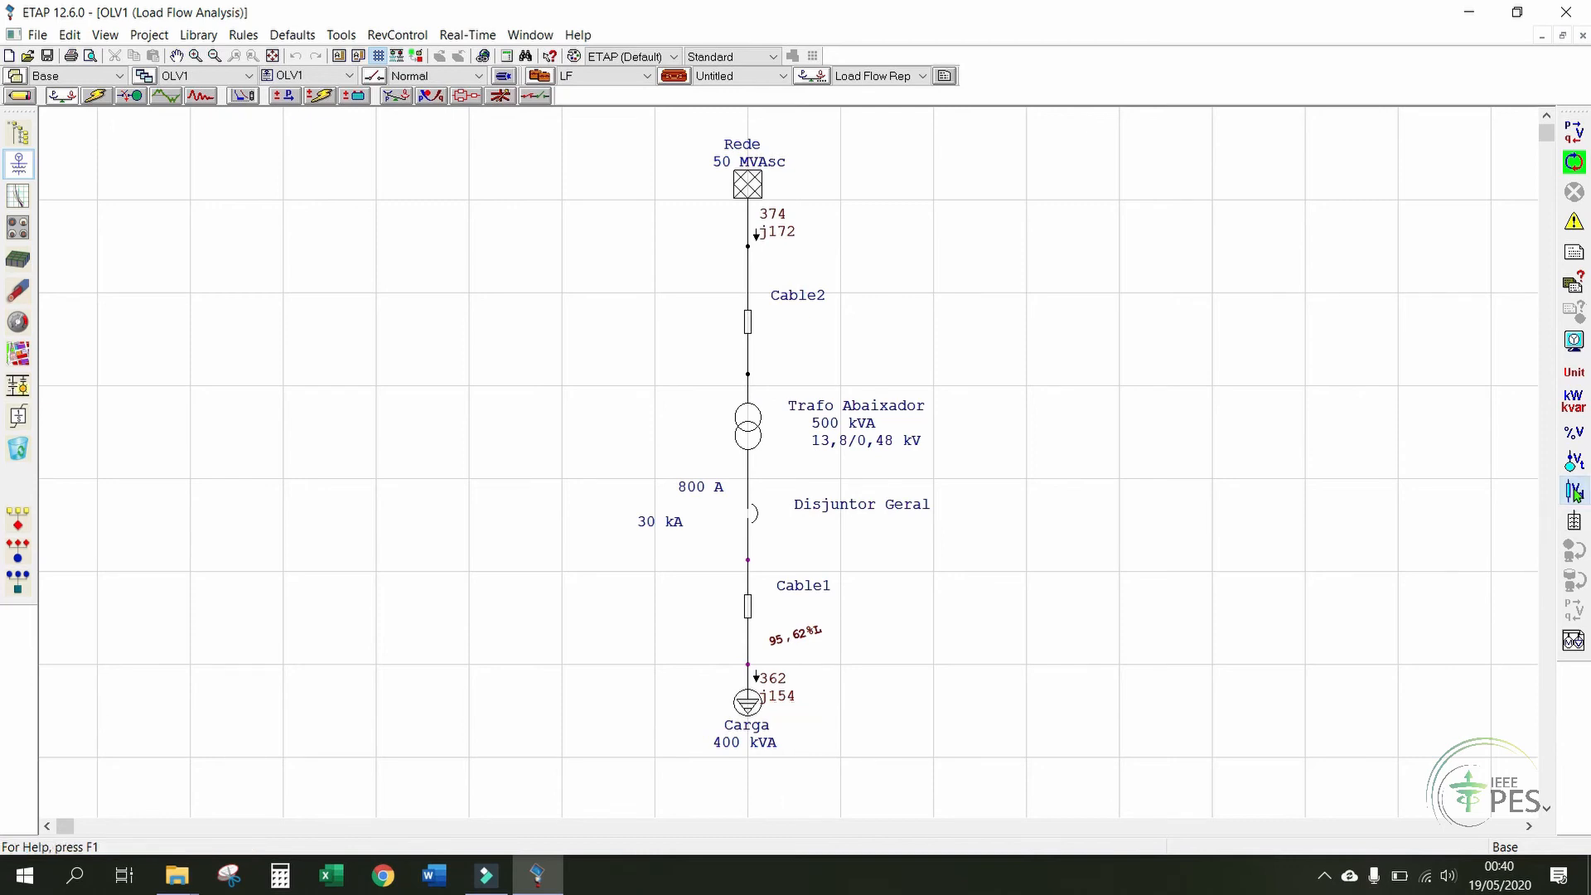
click(1577, 494)
click(1577, 493)
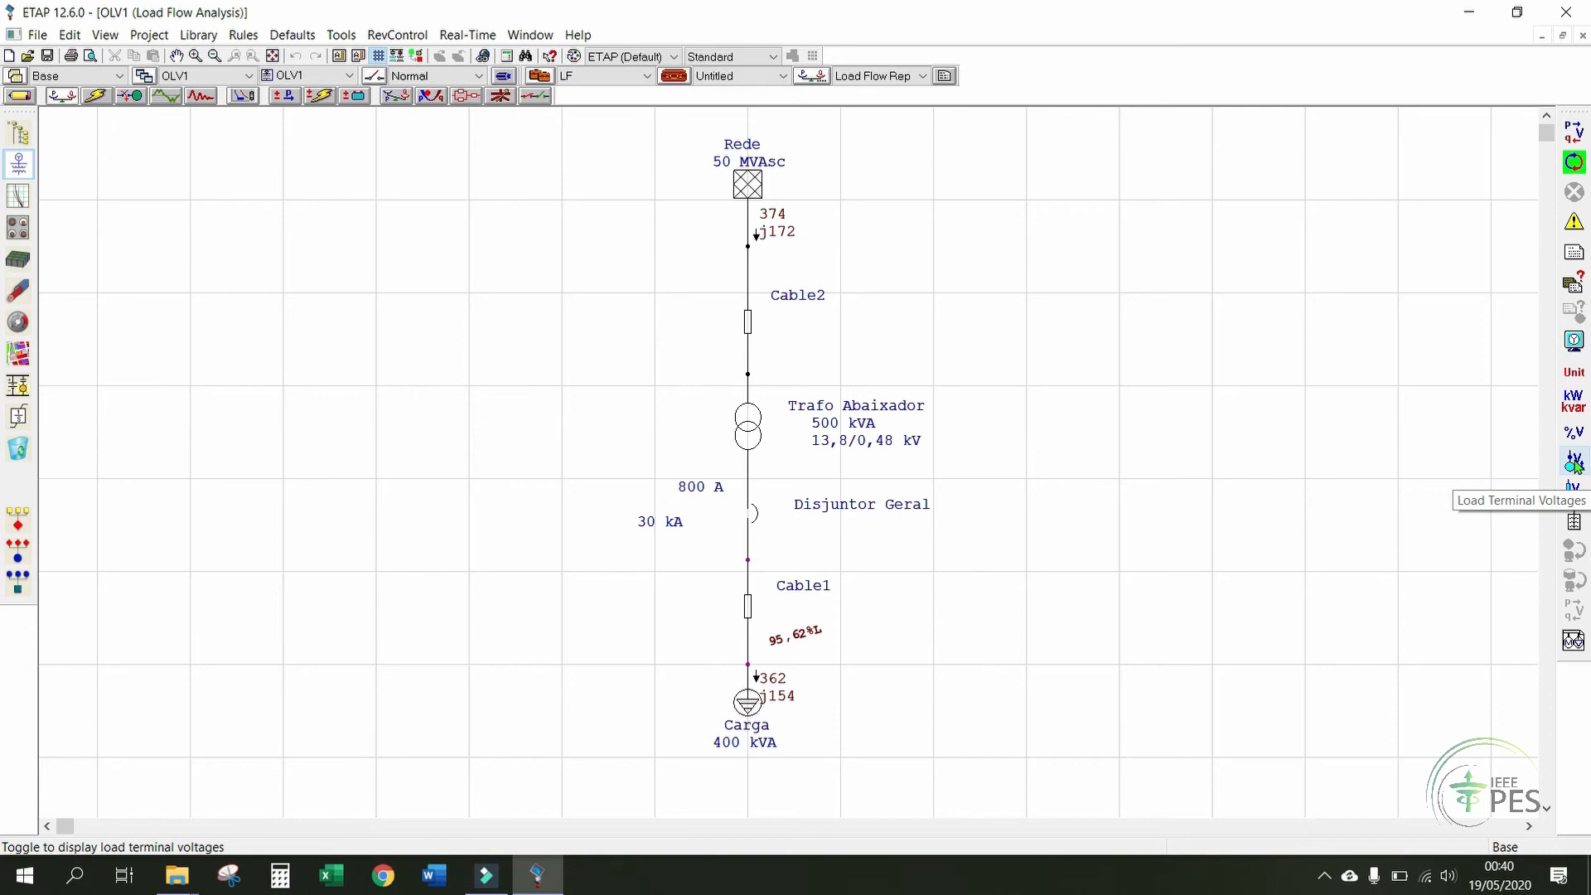
- Toggle the load terminal voltages off and on again, and the power flow units on and off again
click(1575, 464)
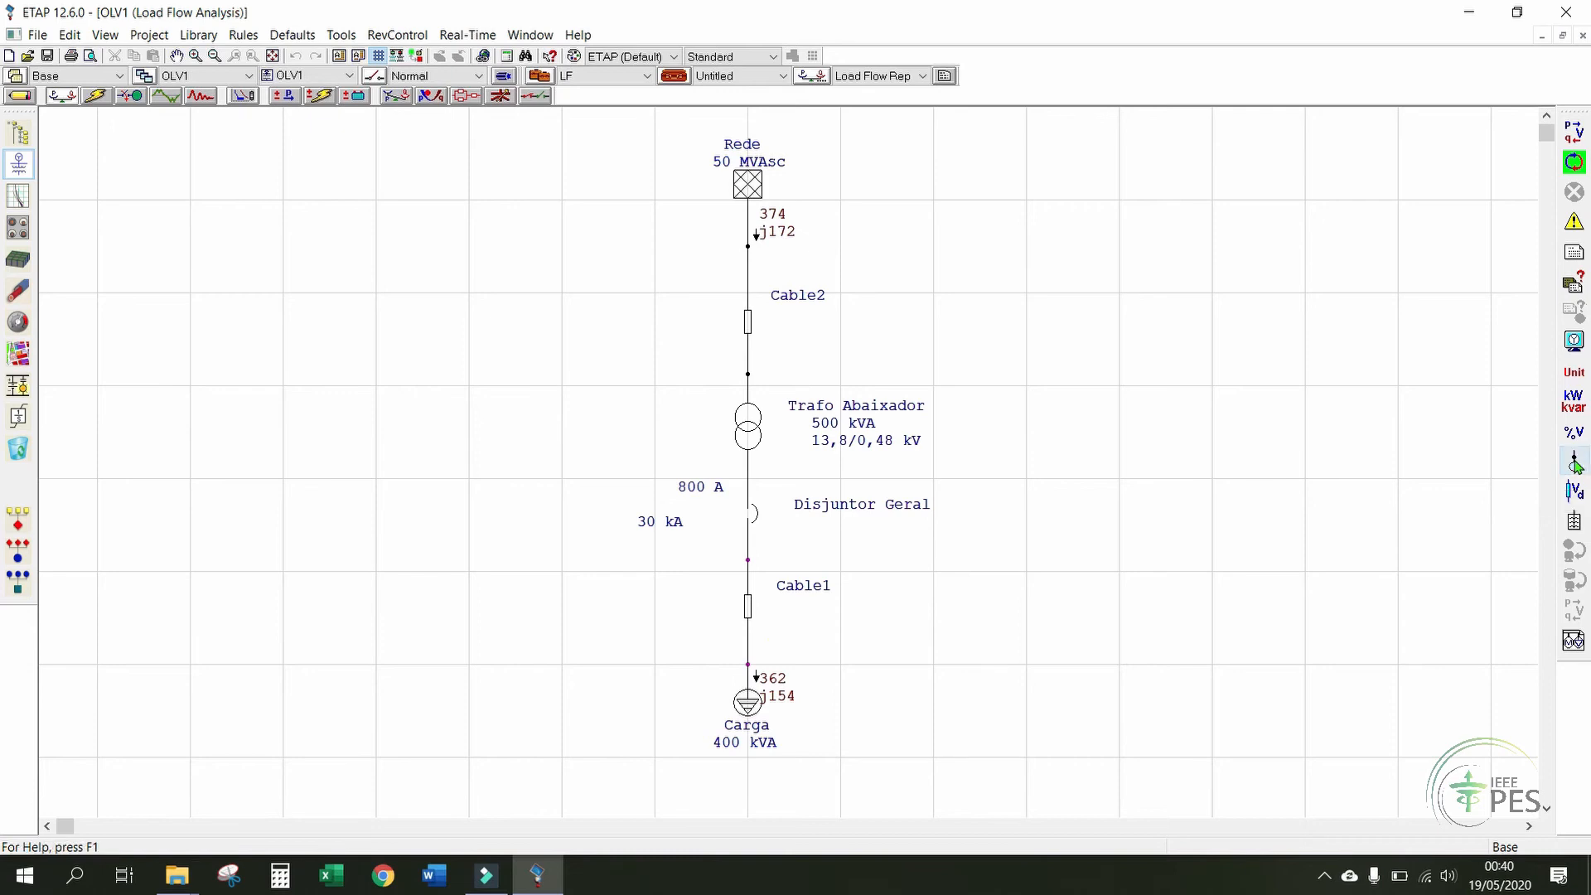
click(1575, 464)
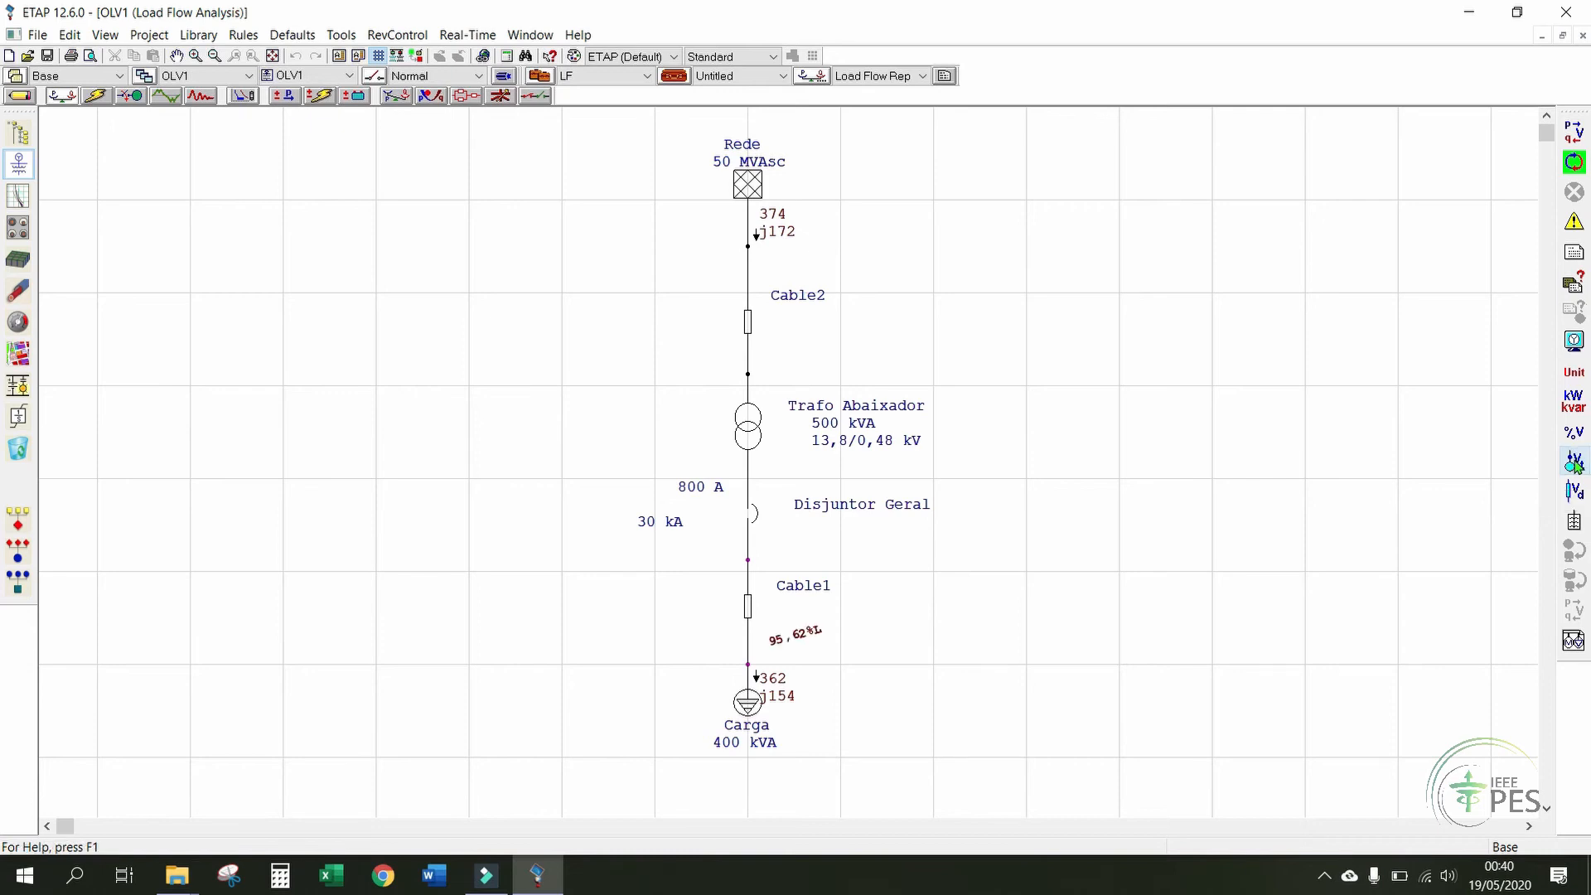
click(1574, 377)
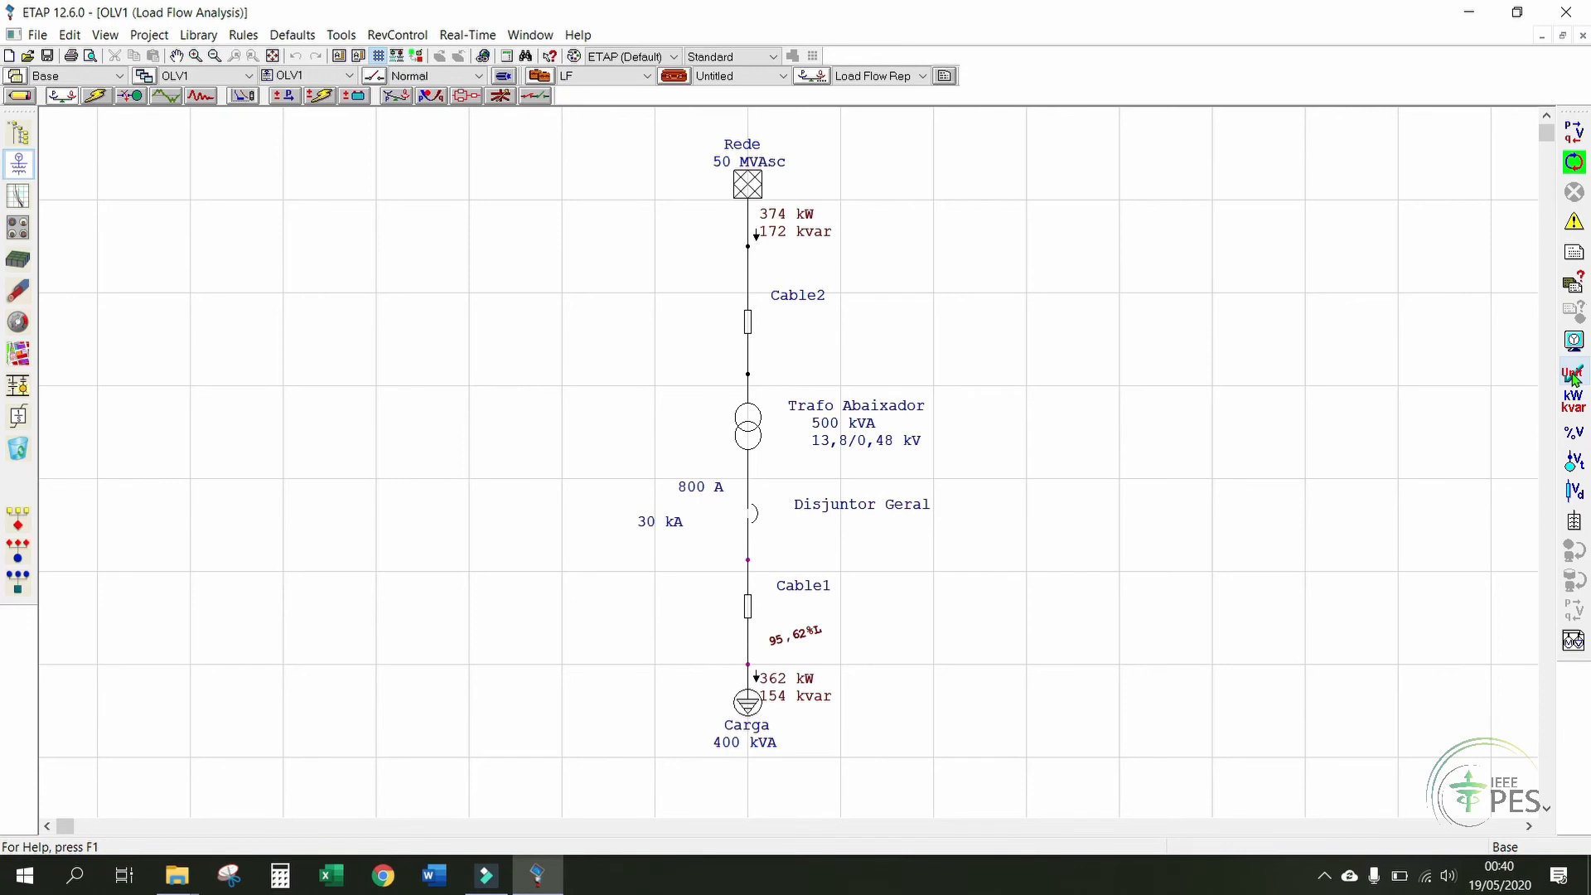
click(1572, 376)
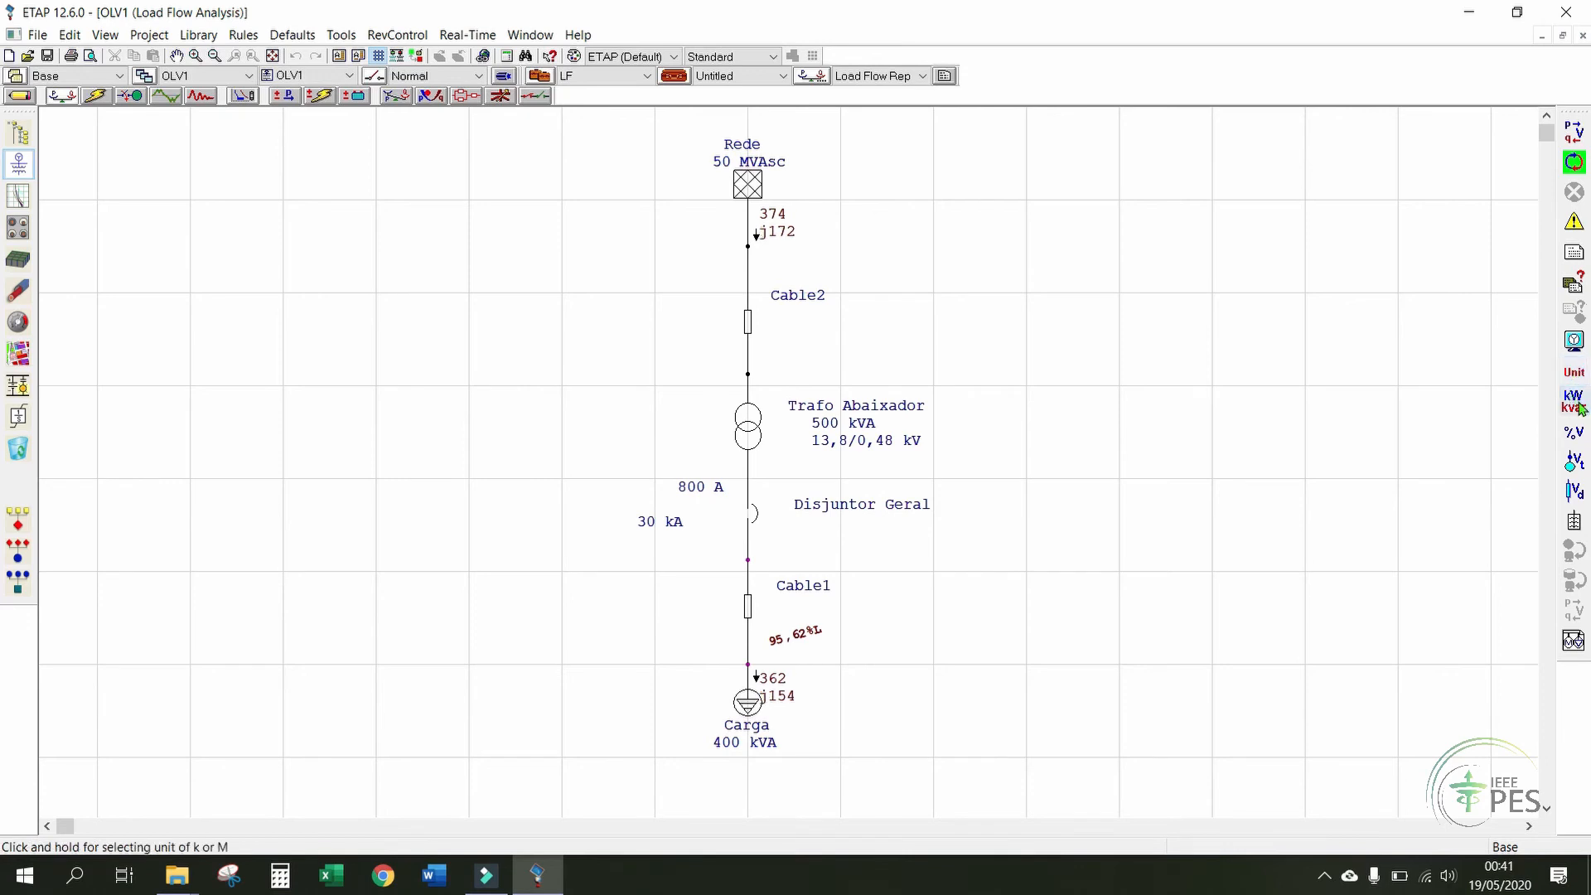
- Set the bus voltage unit to V in the load flow display options and apply it to the diagram
click(1574, 341)
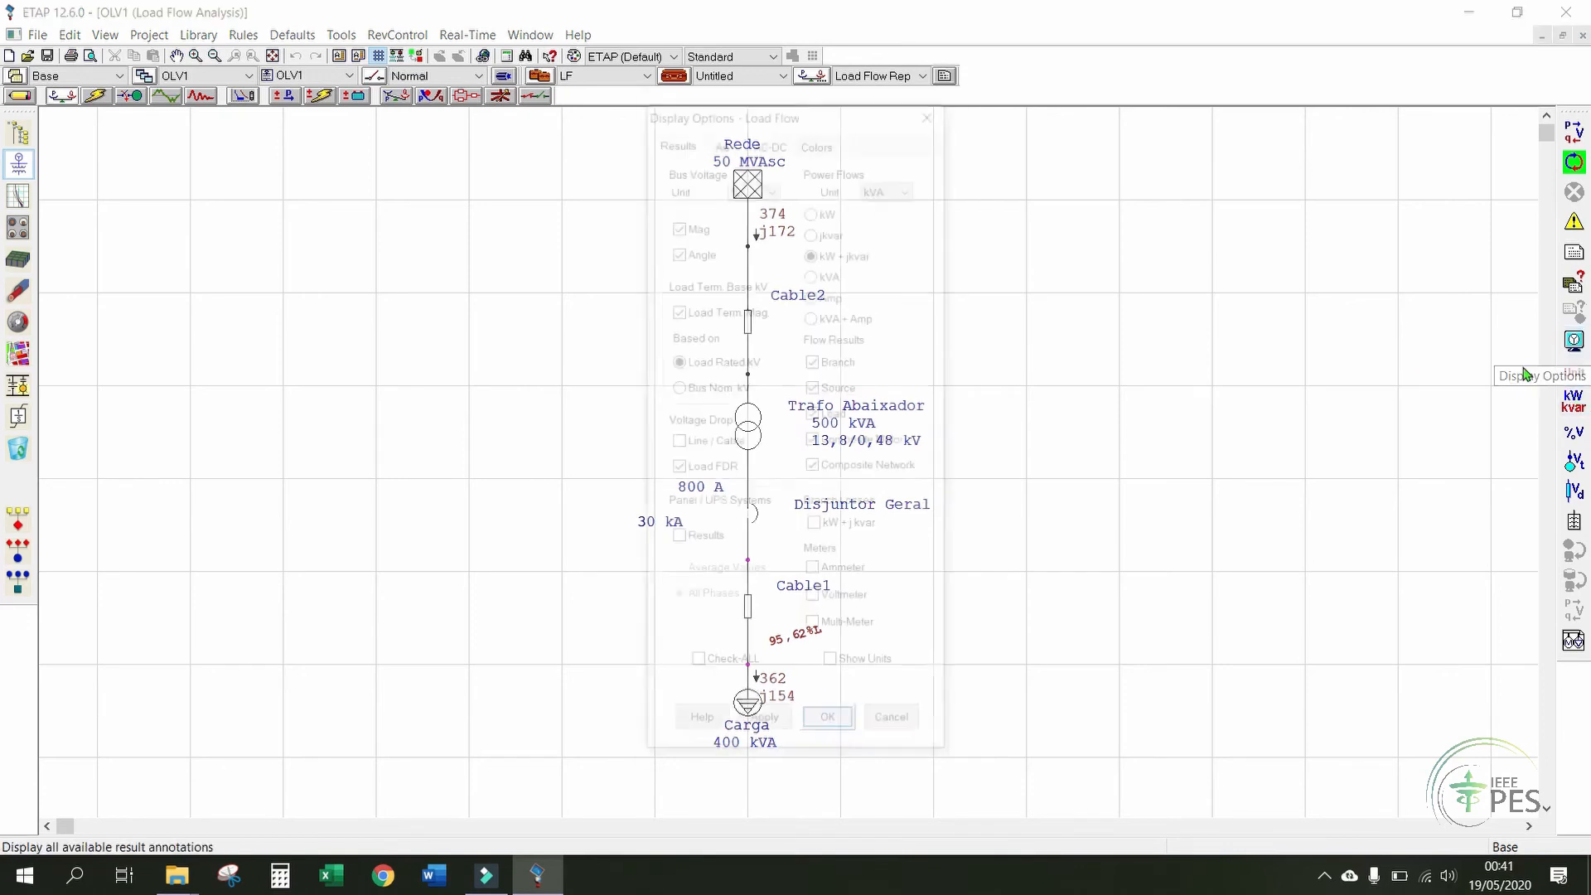
drag(874, 117, 1151, 118)
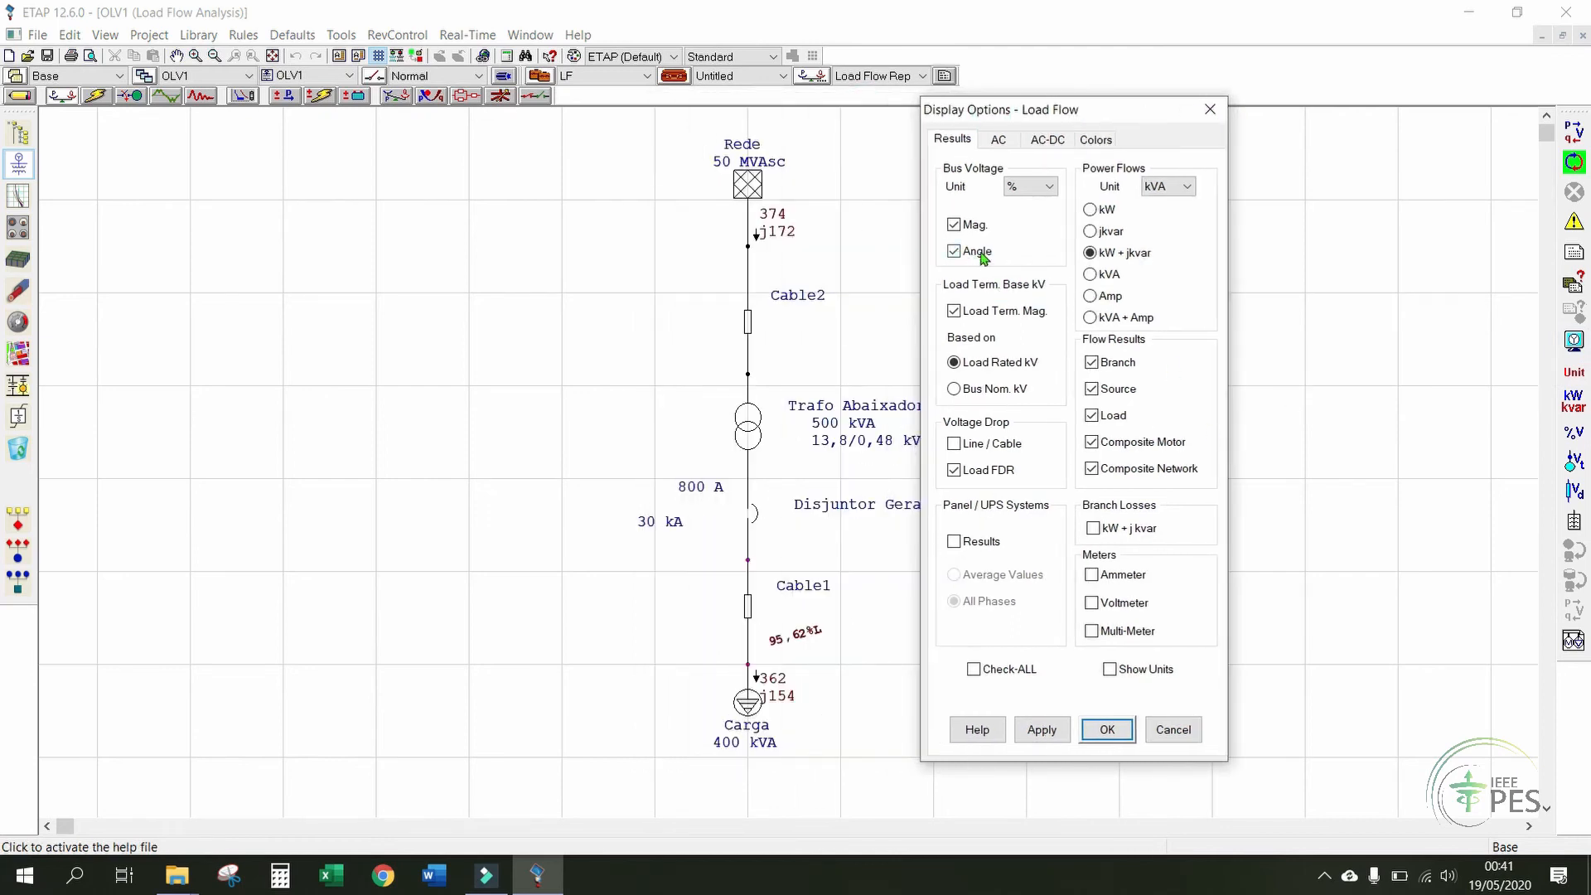
drag(1088, 111, 1198, 102)
click(1117, 173)
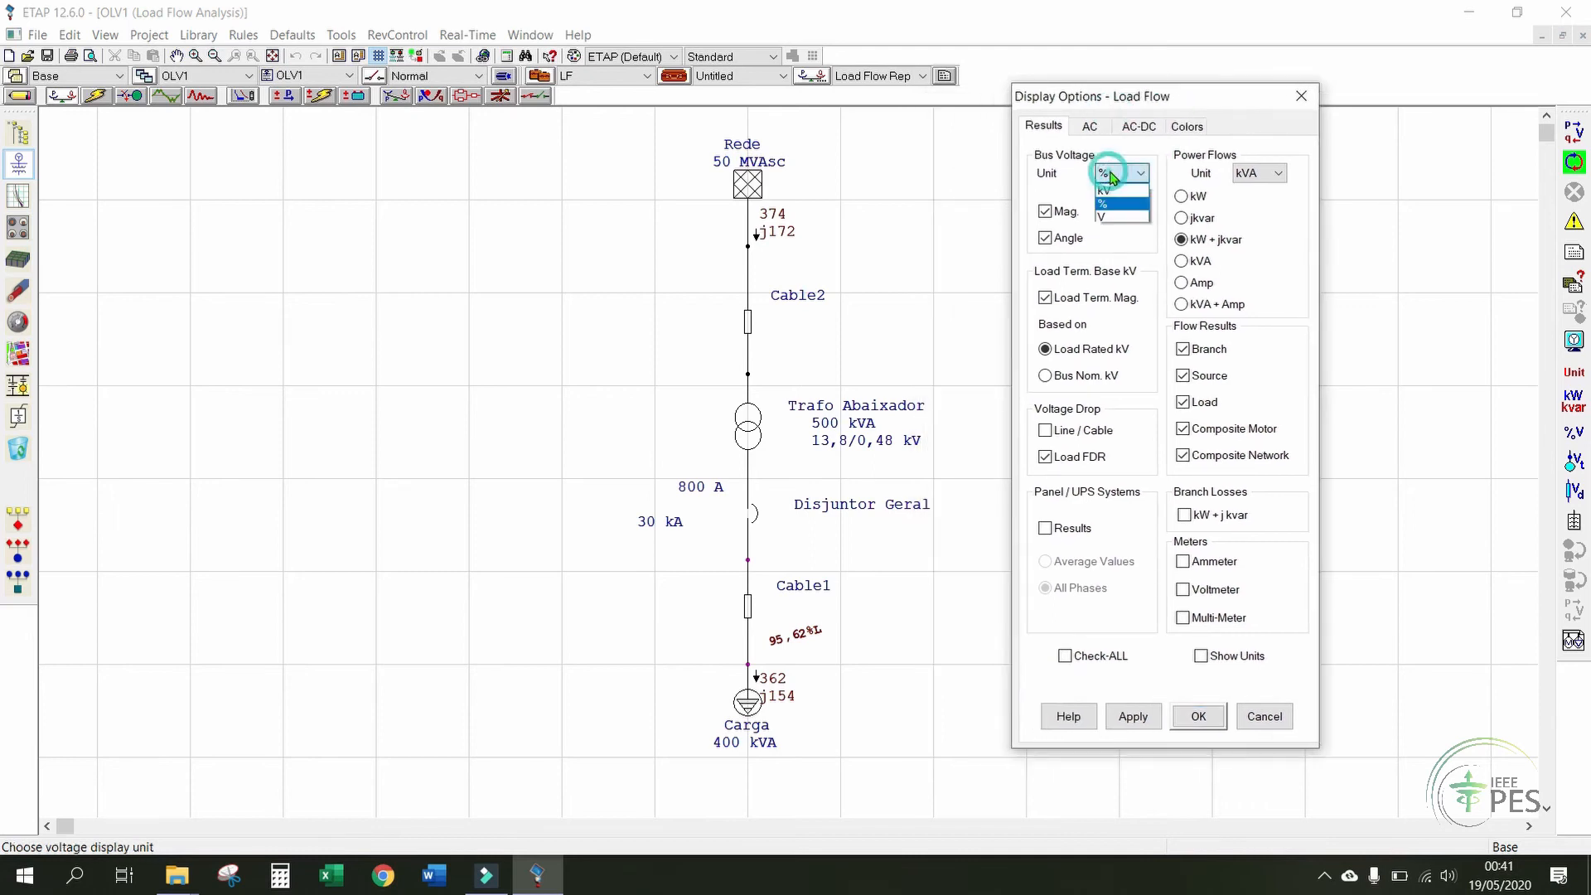
click(1108, 202)
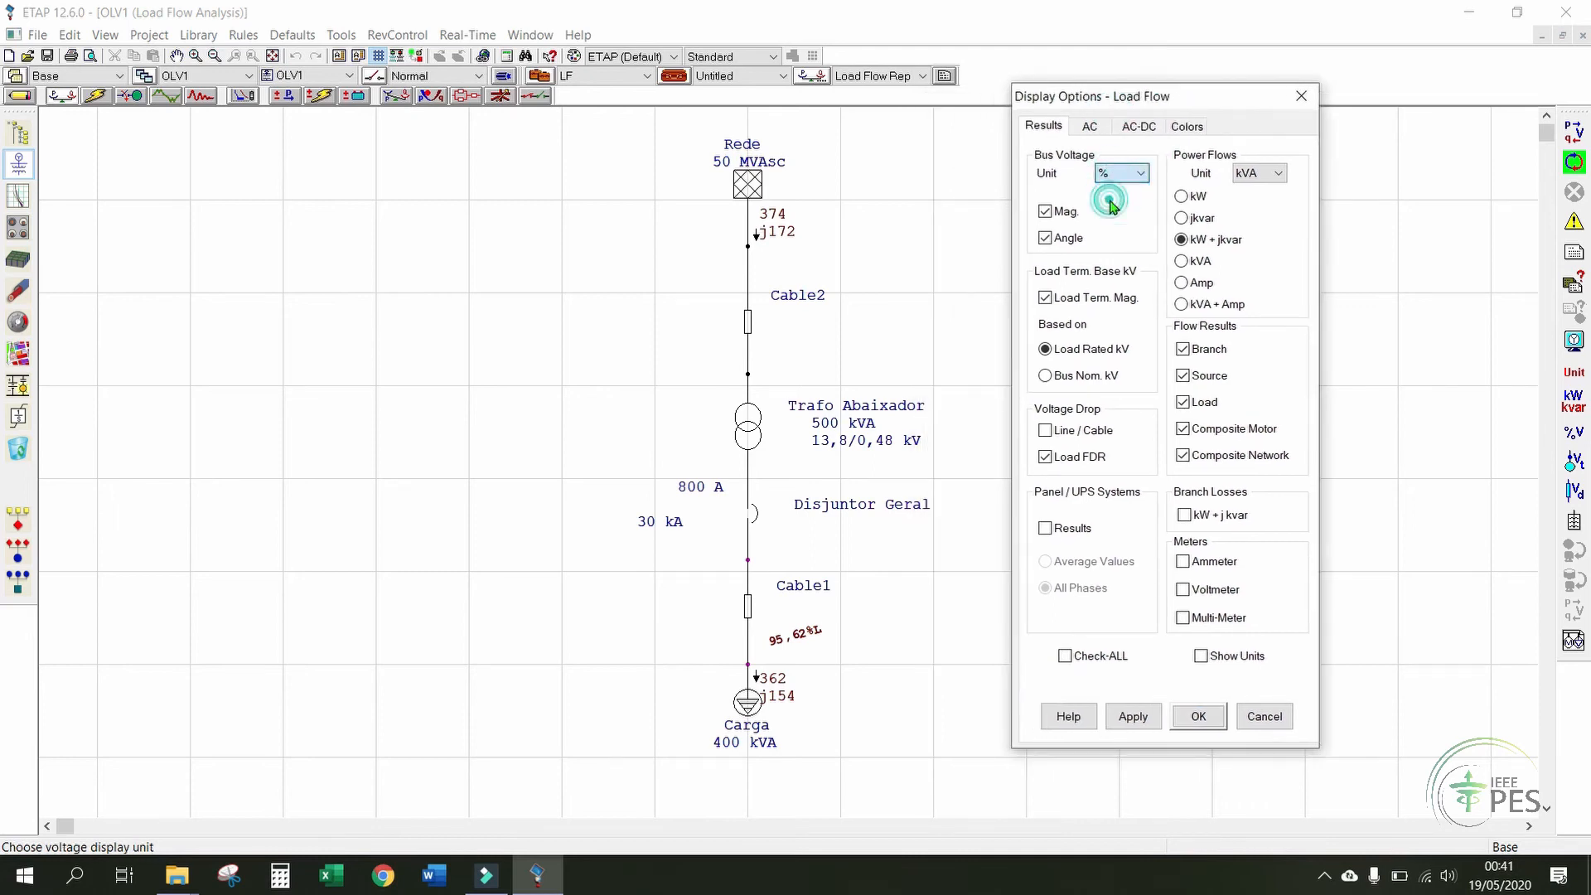
click(1258, 176)
click(1266, 181)
click(1107, 173)
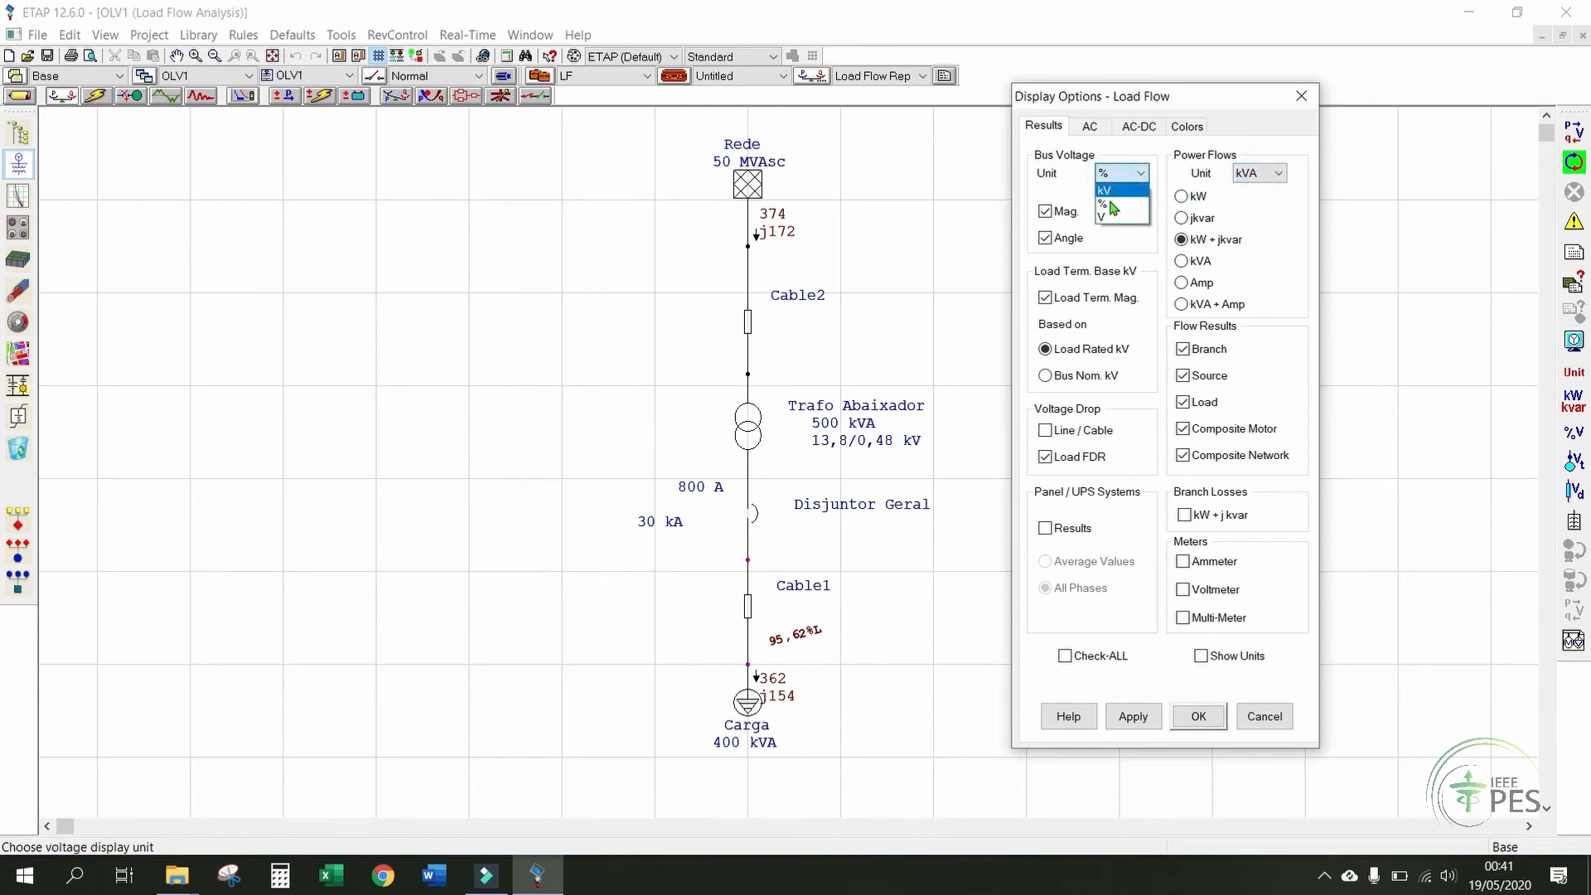
click(1114, 217)
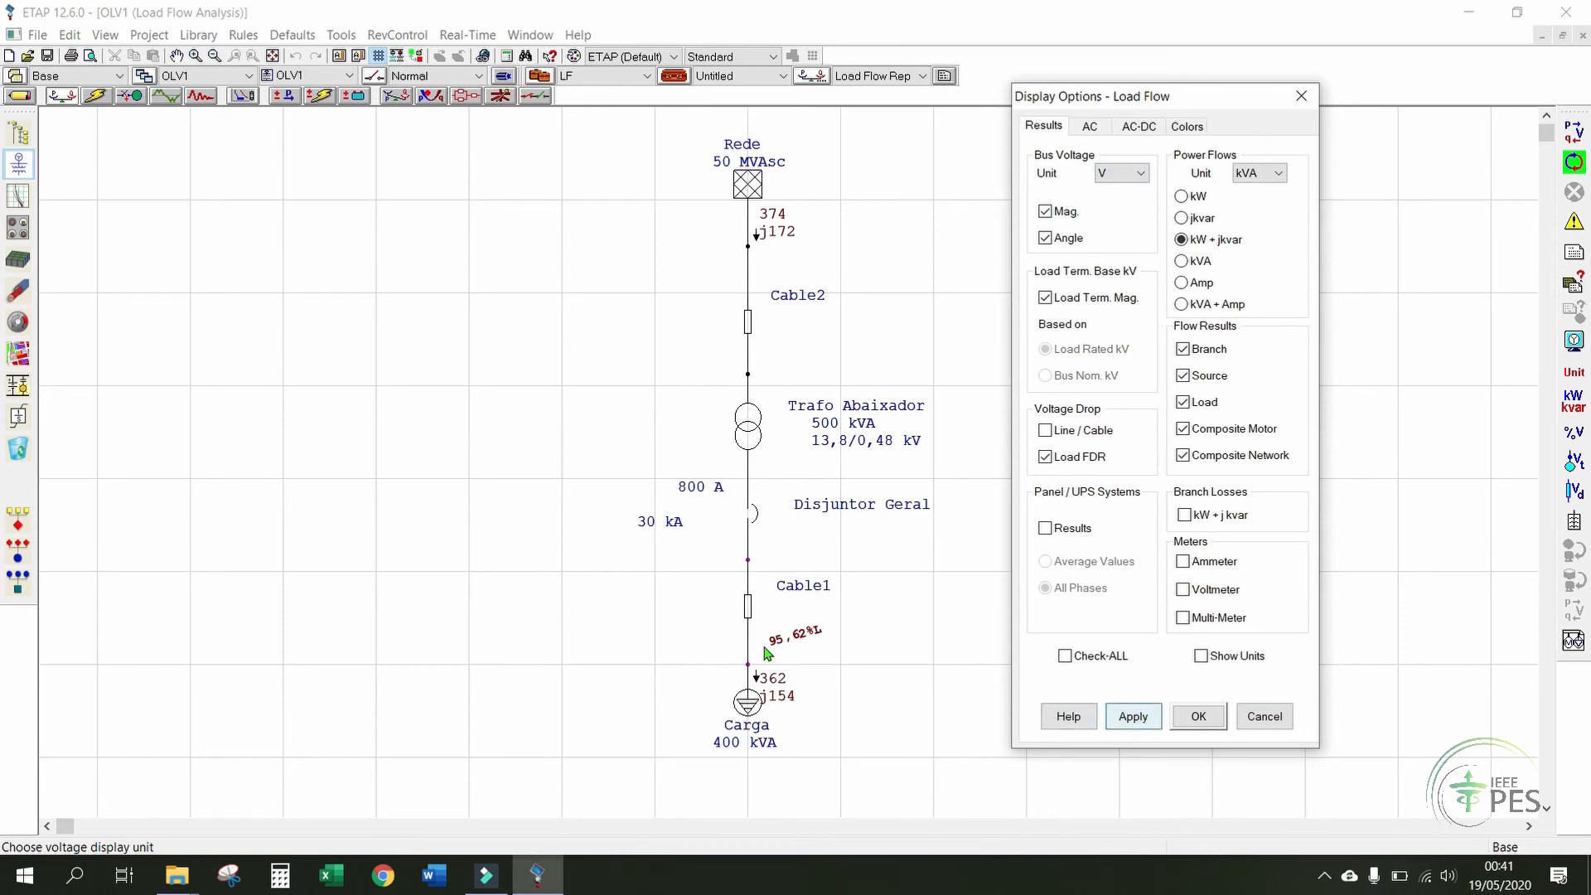
click(1132, 718)
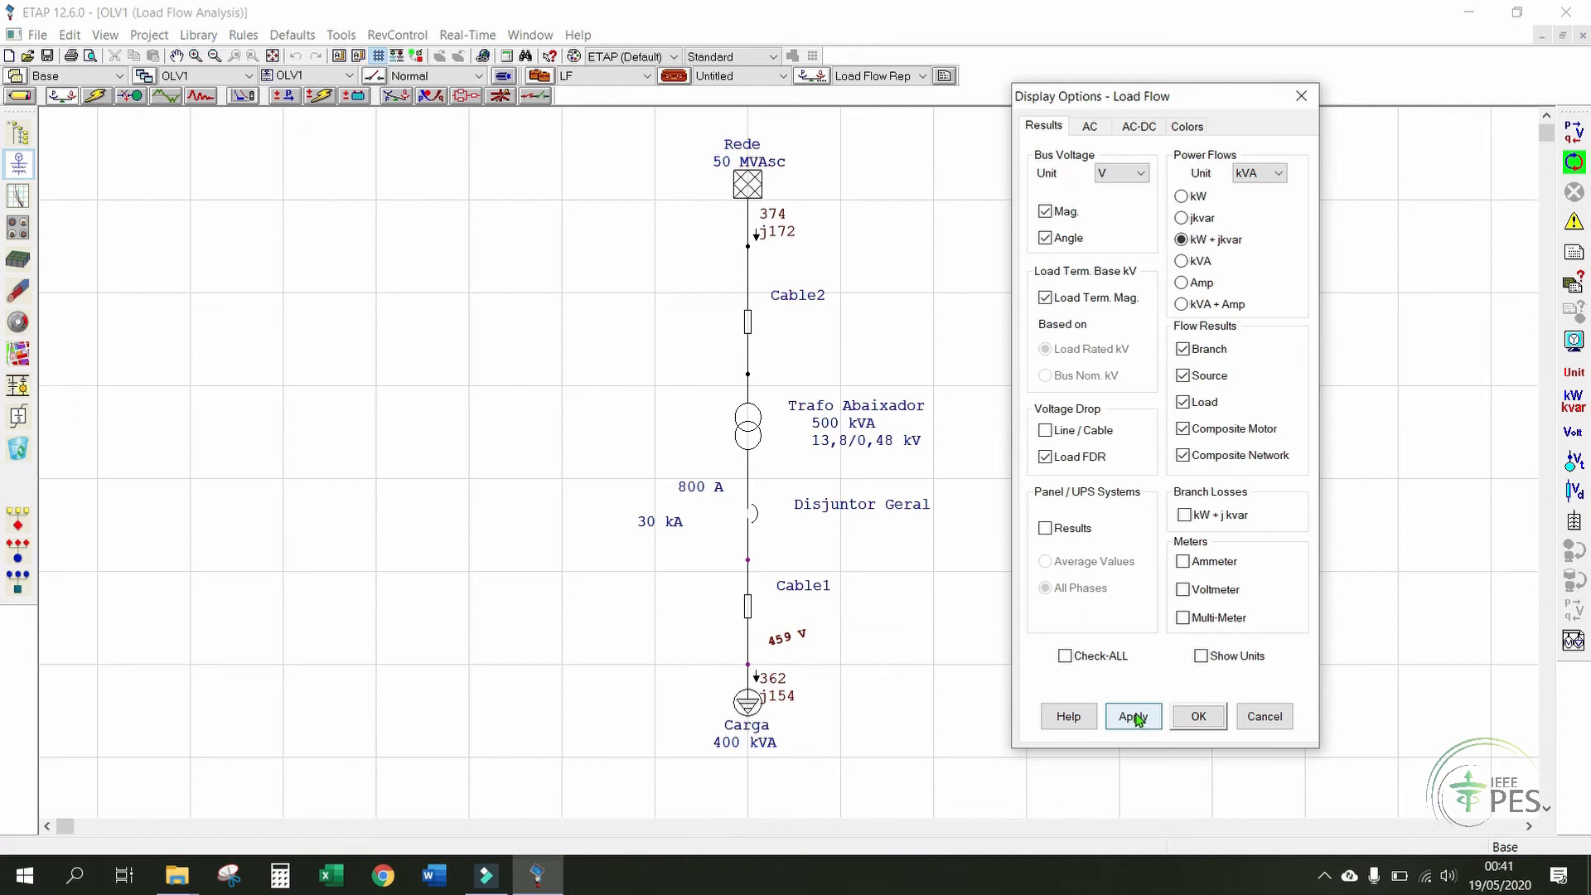
- Set the bus voltage unit back to % and apply it to the diagram
click(1121, 173)
click(1127, 204)
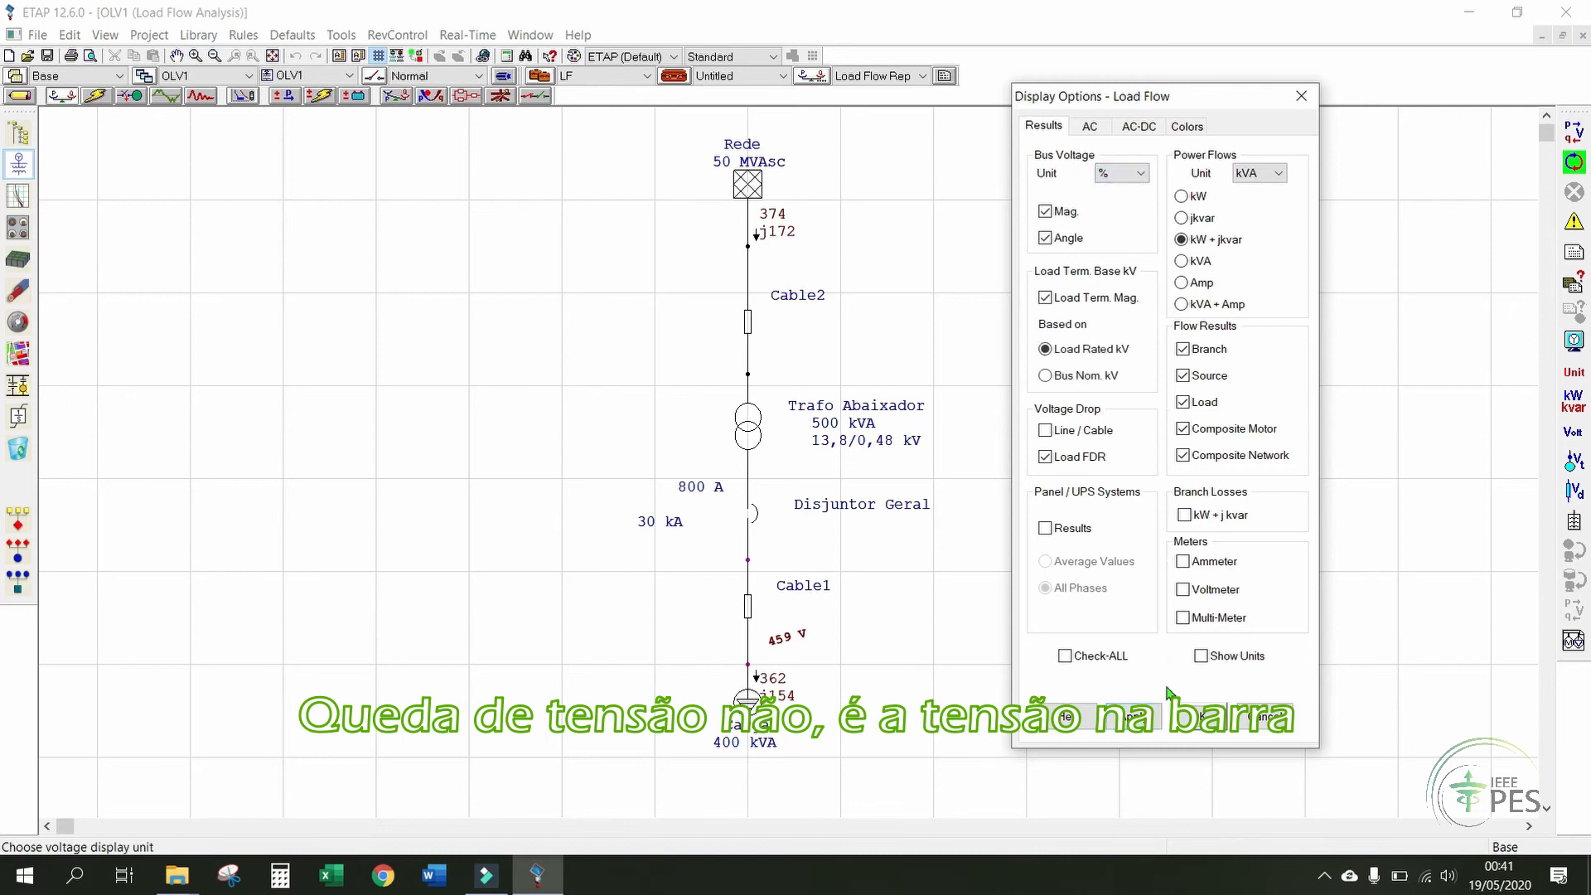
click(1132, 717)
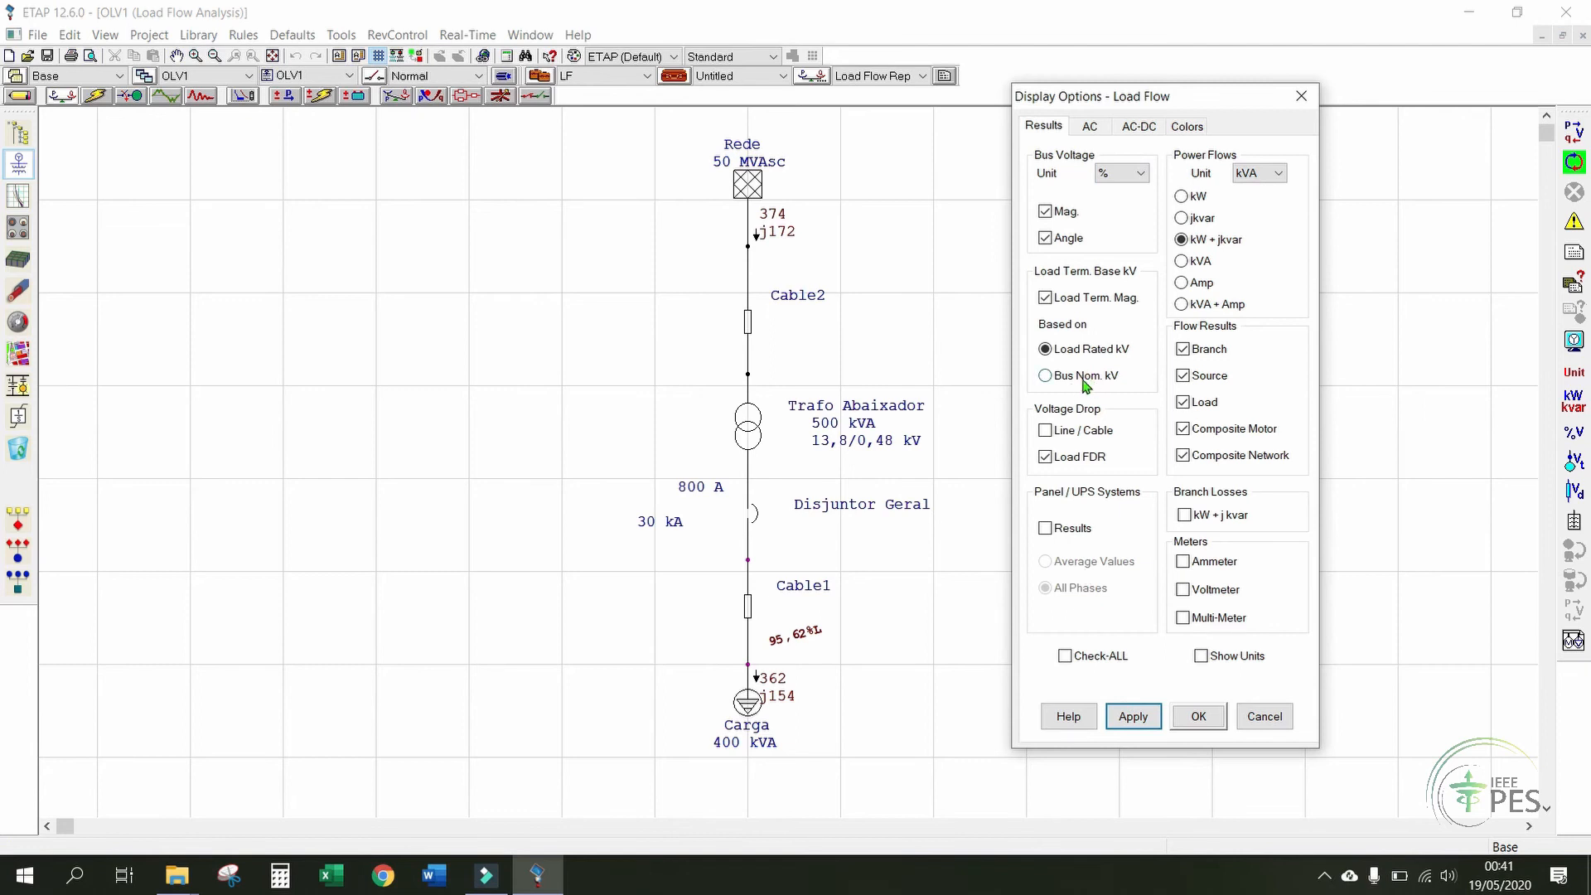
- Hide the transformer kV ratings through the AC display options and turn off automatic load flow recalculation
click(1089, 125)
drag(1198, 105, 1331, 88)
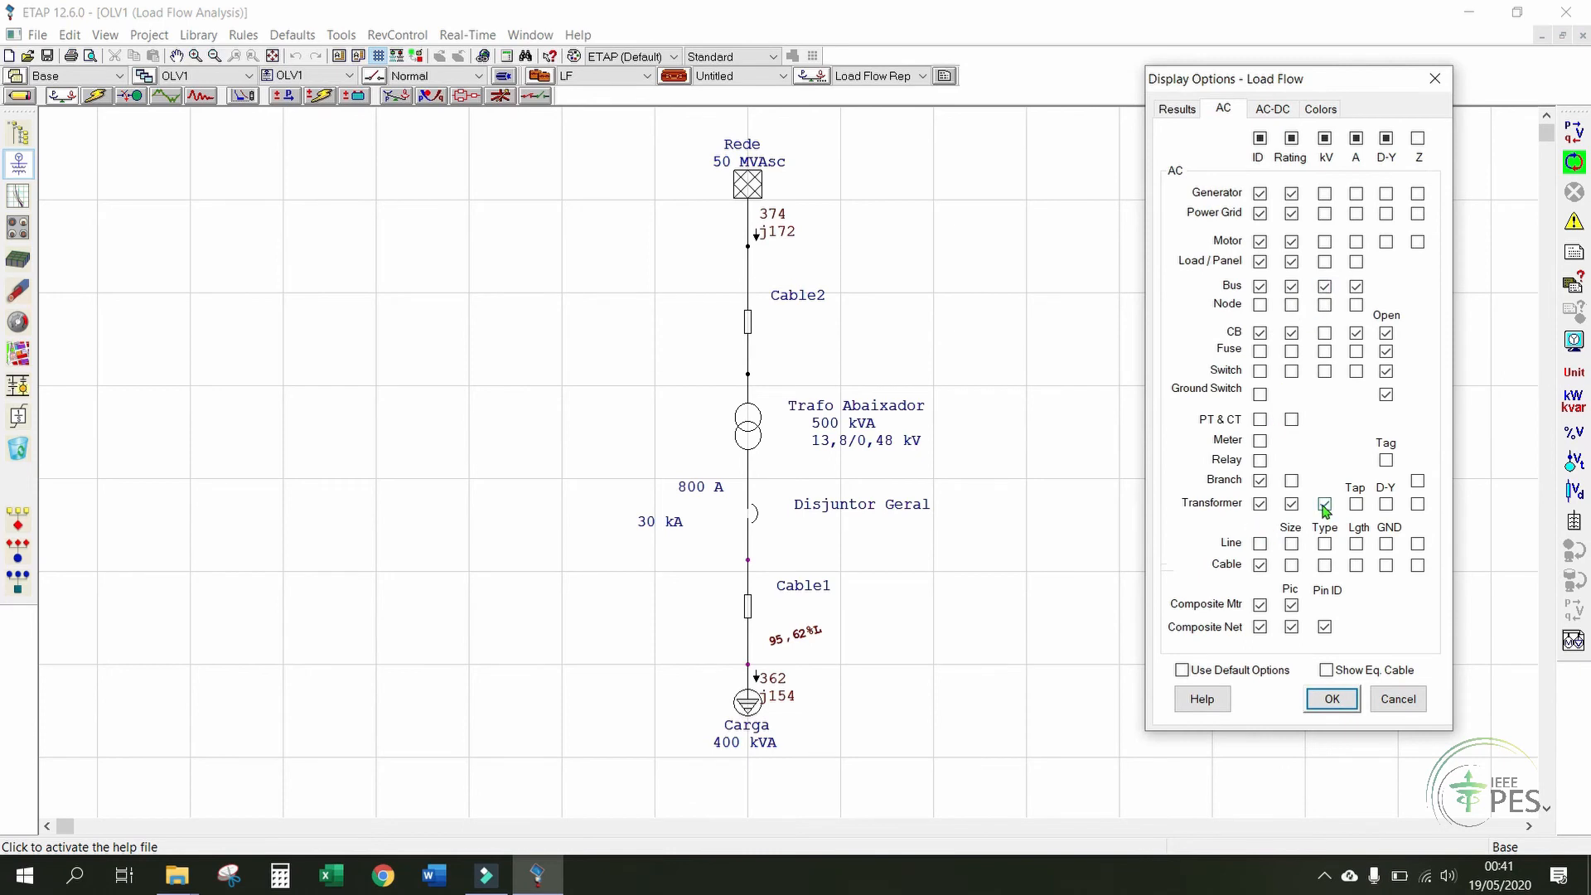
click(1332, 698)
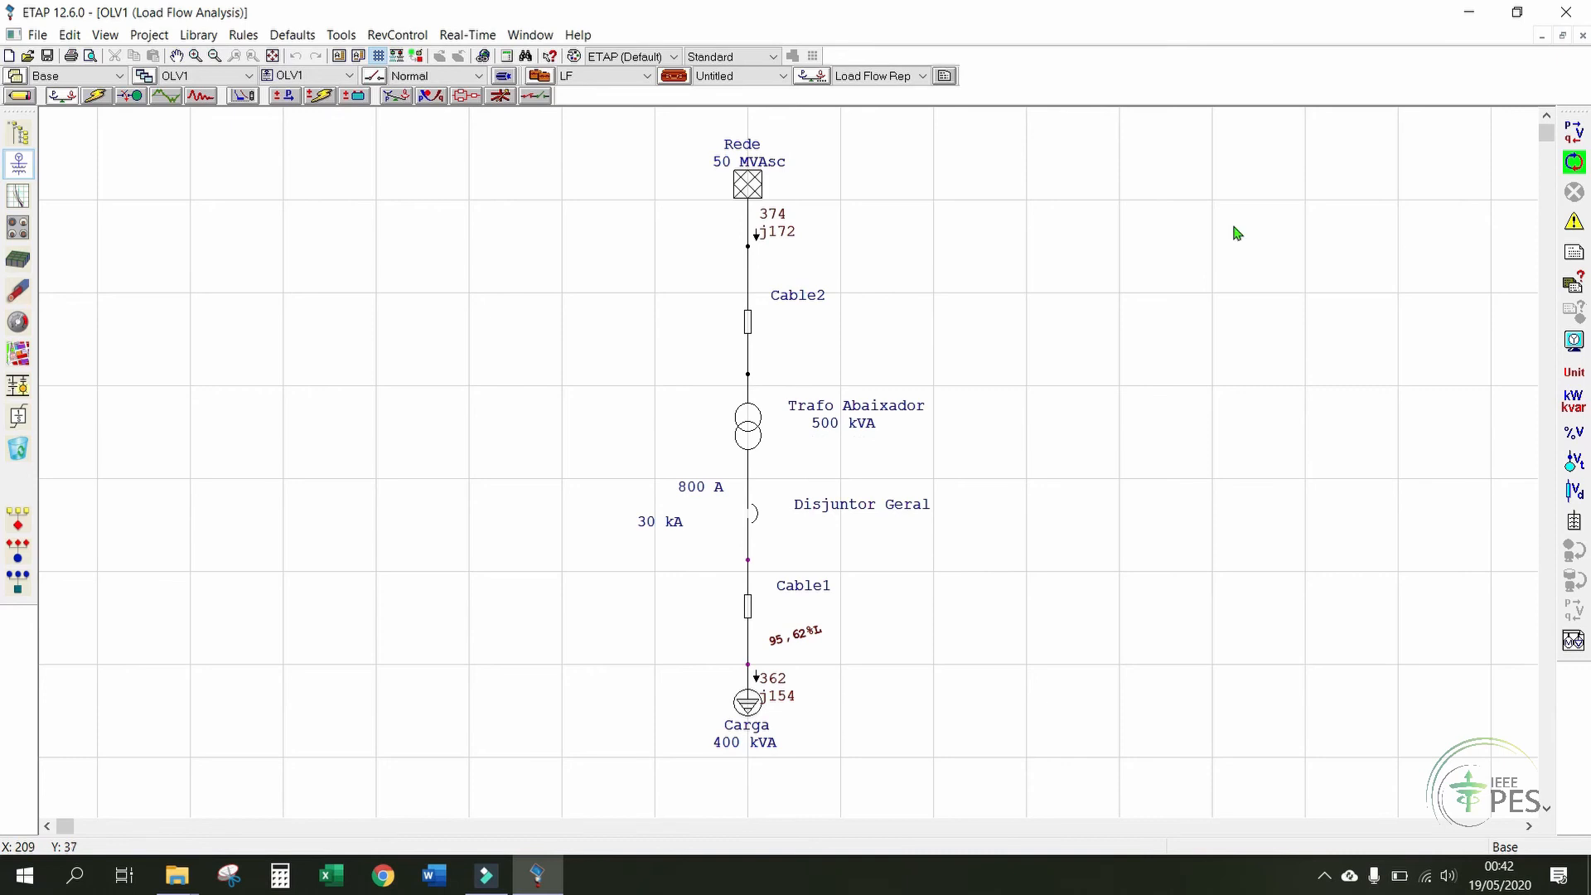
click(1576, 163)
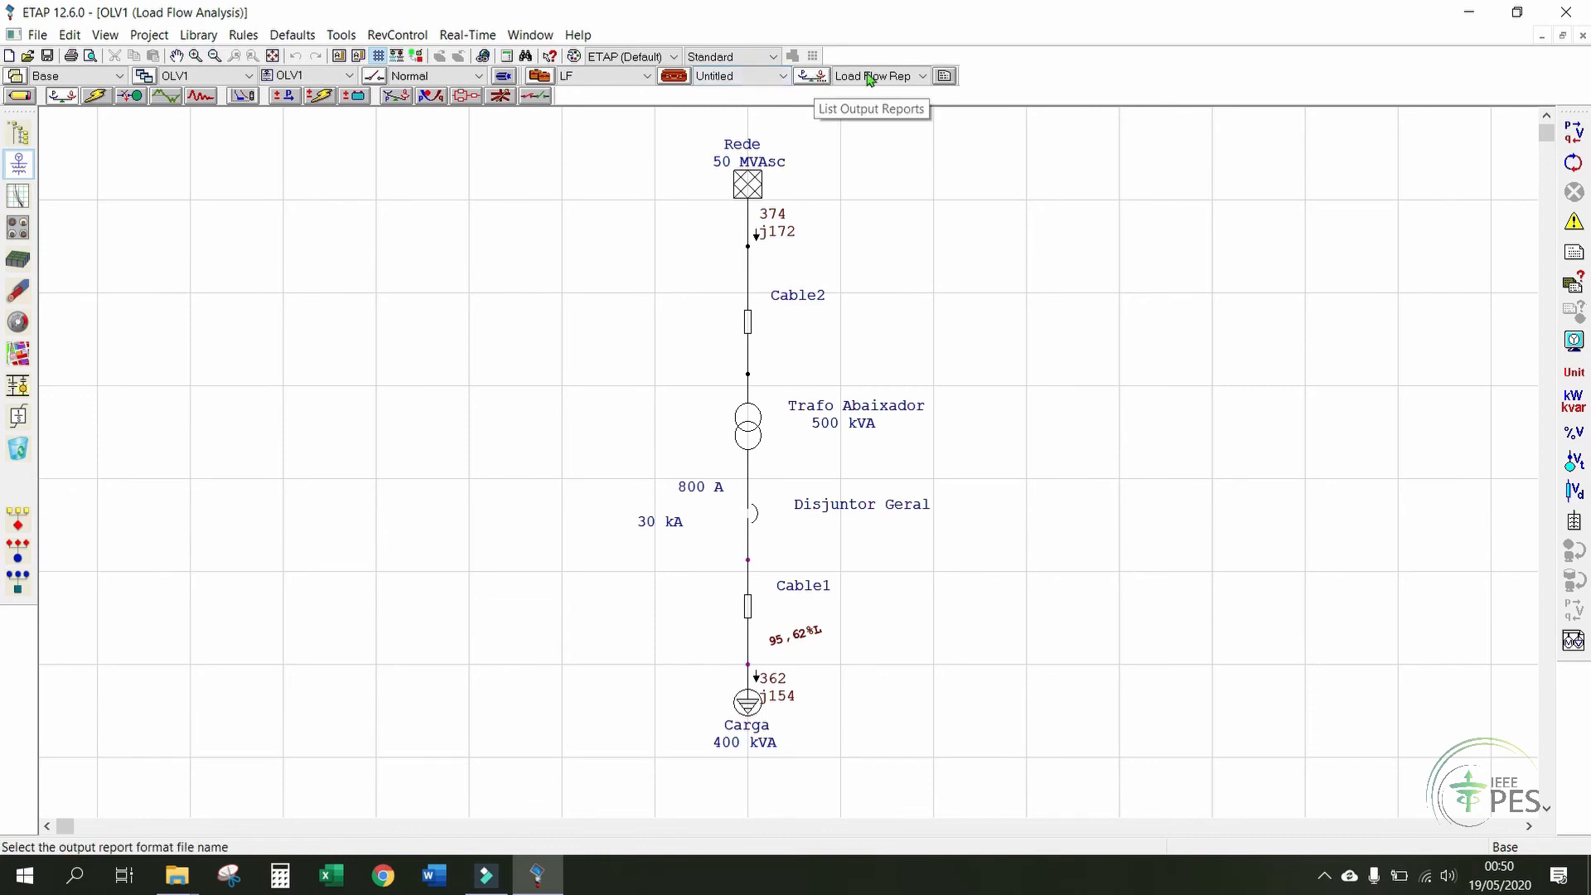
- Open the Load Flow Report (Portuguese), examine its bus and power flow results at full window size, and close it
click(902, 77)
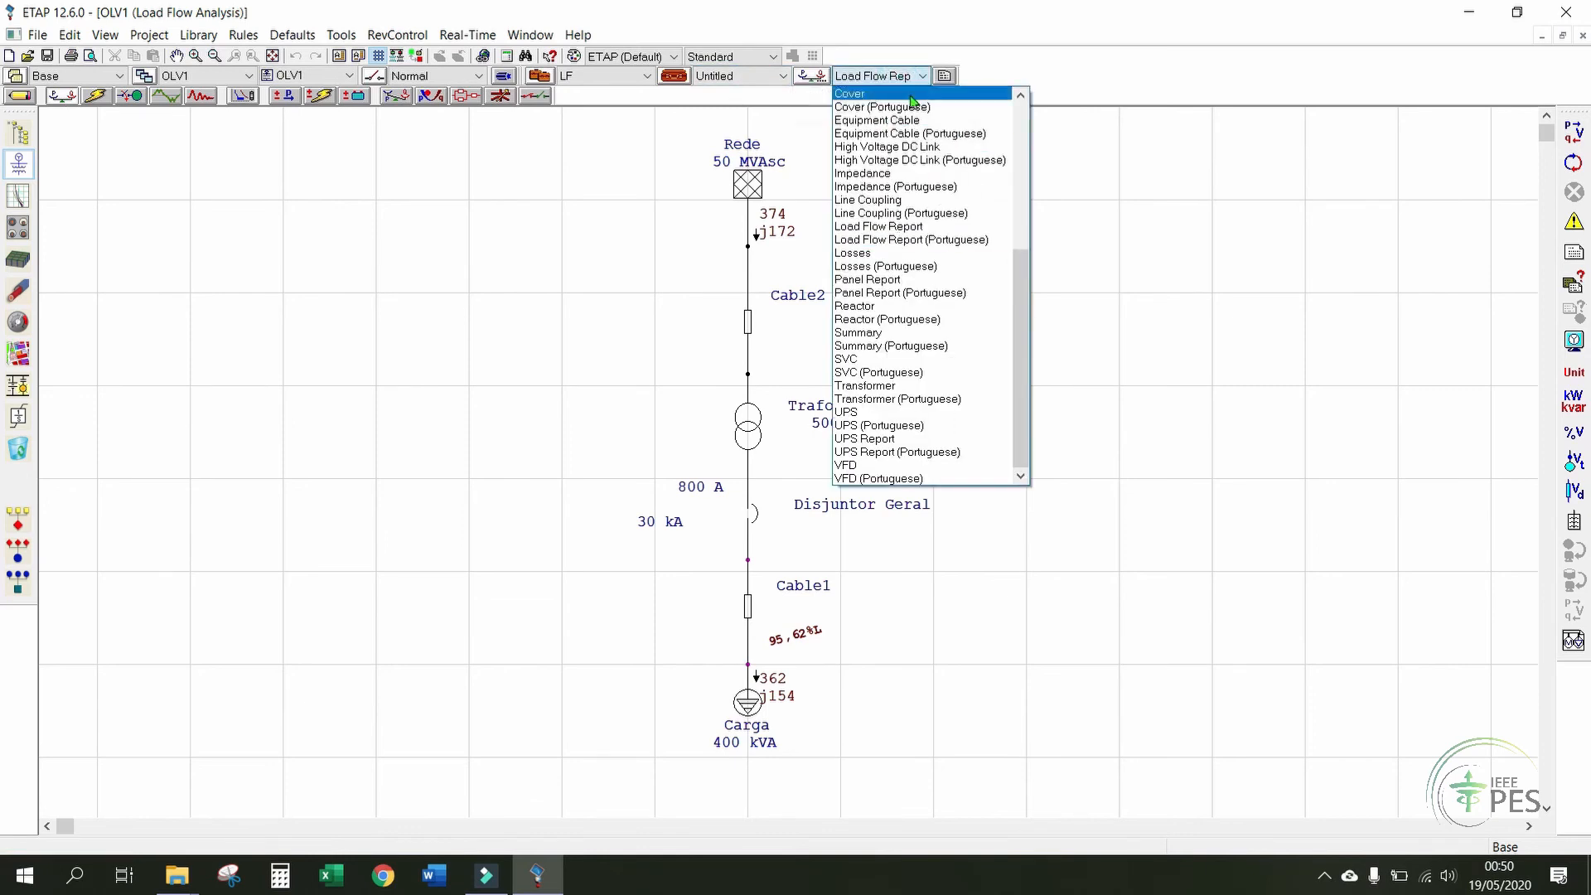
scroll(919, 154, up, 2)
scroll(920, 153, up, 5)
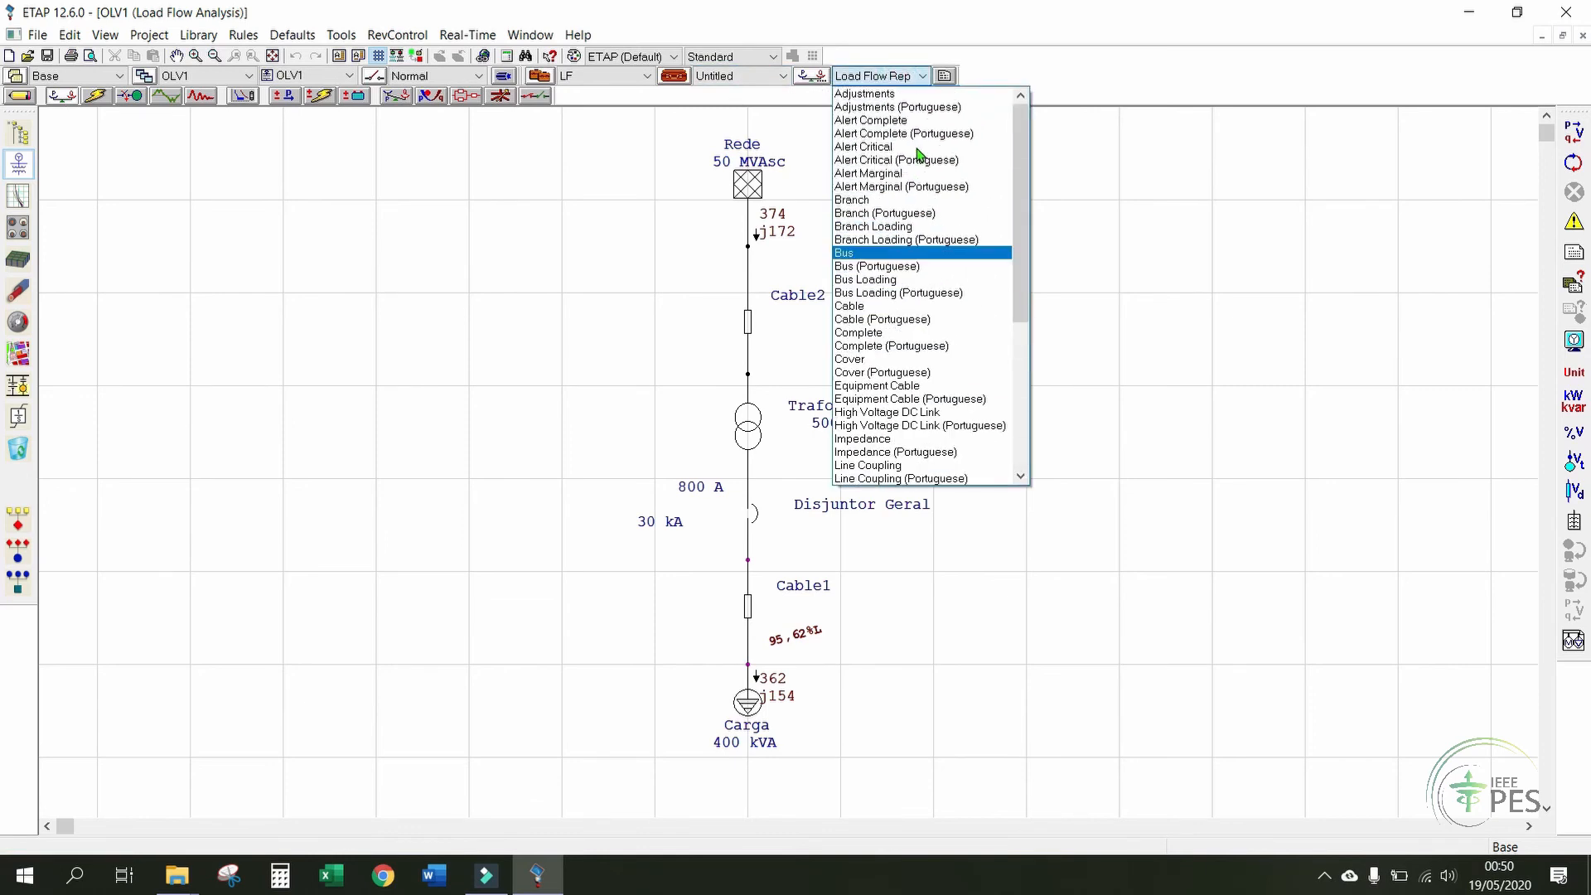
scroll(919, 153, down, 5)
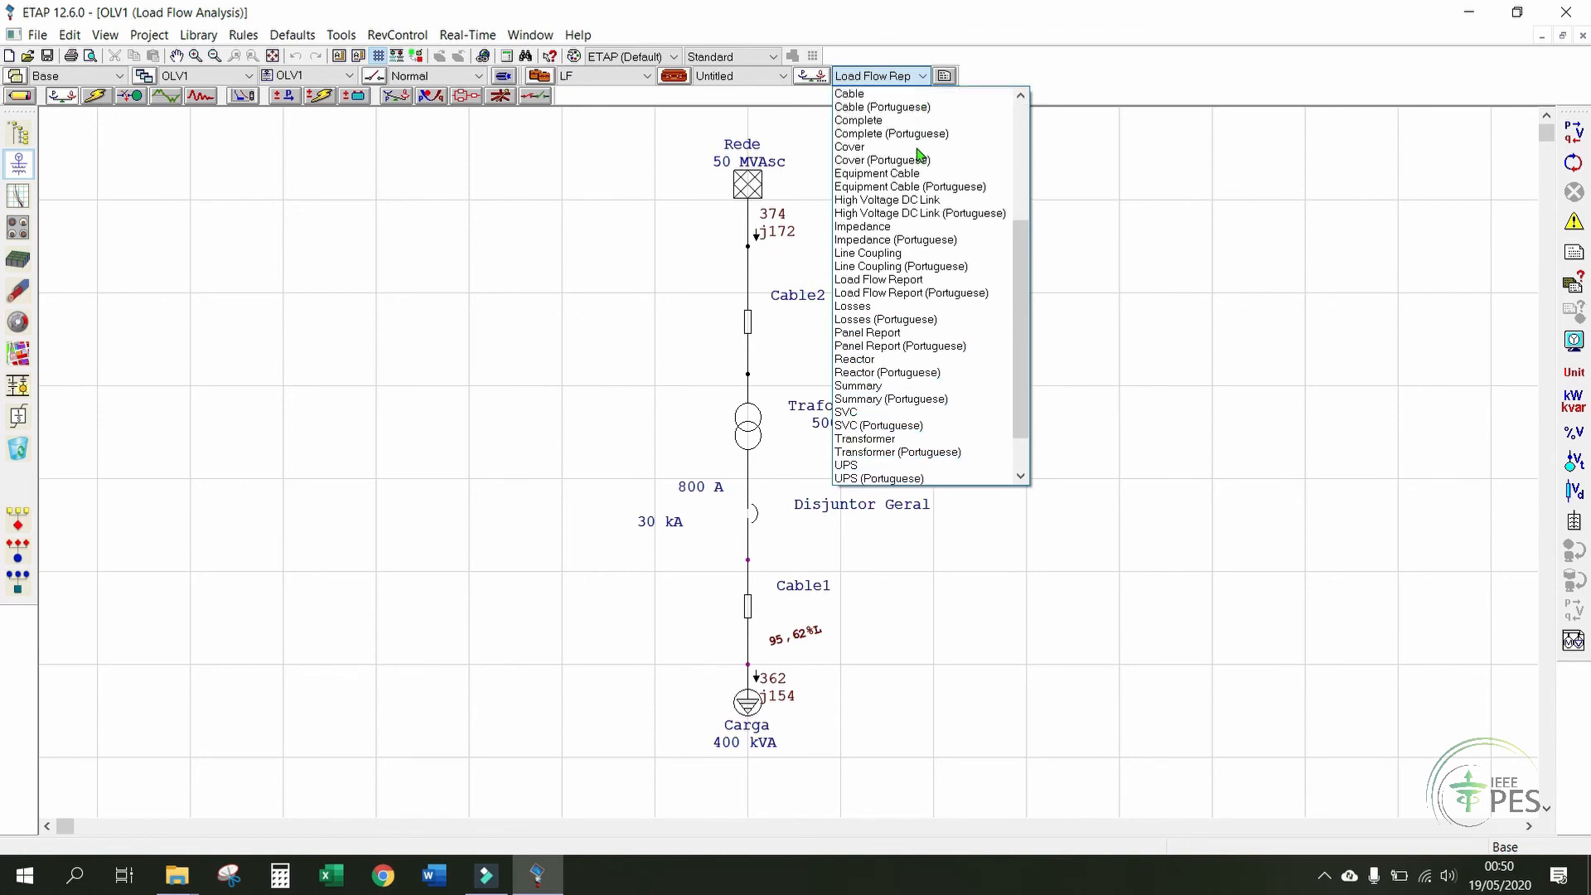
scroll(920, 154, down, 2)
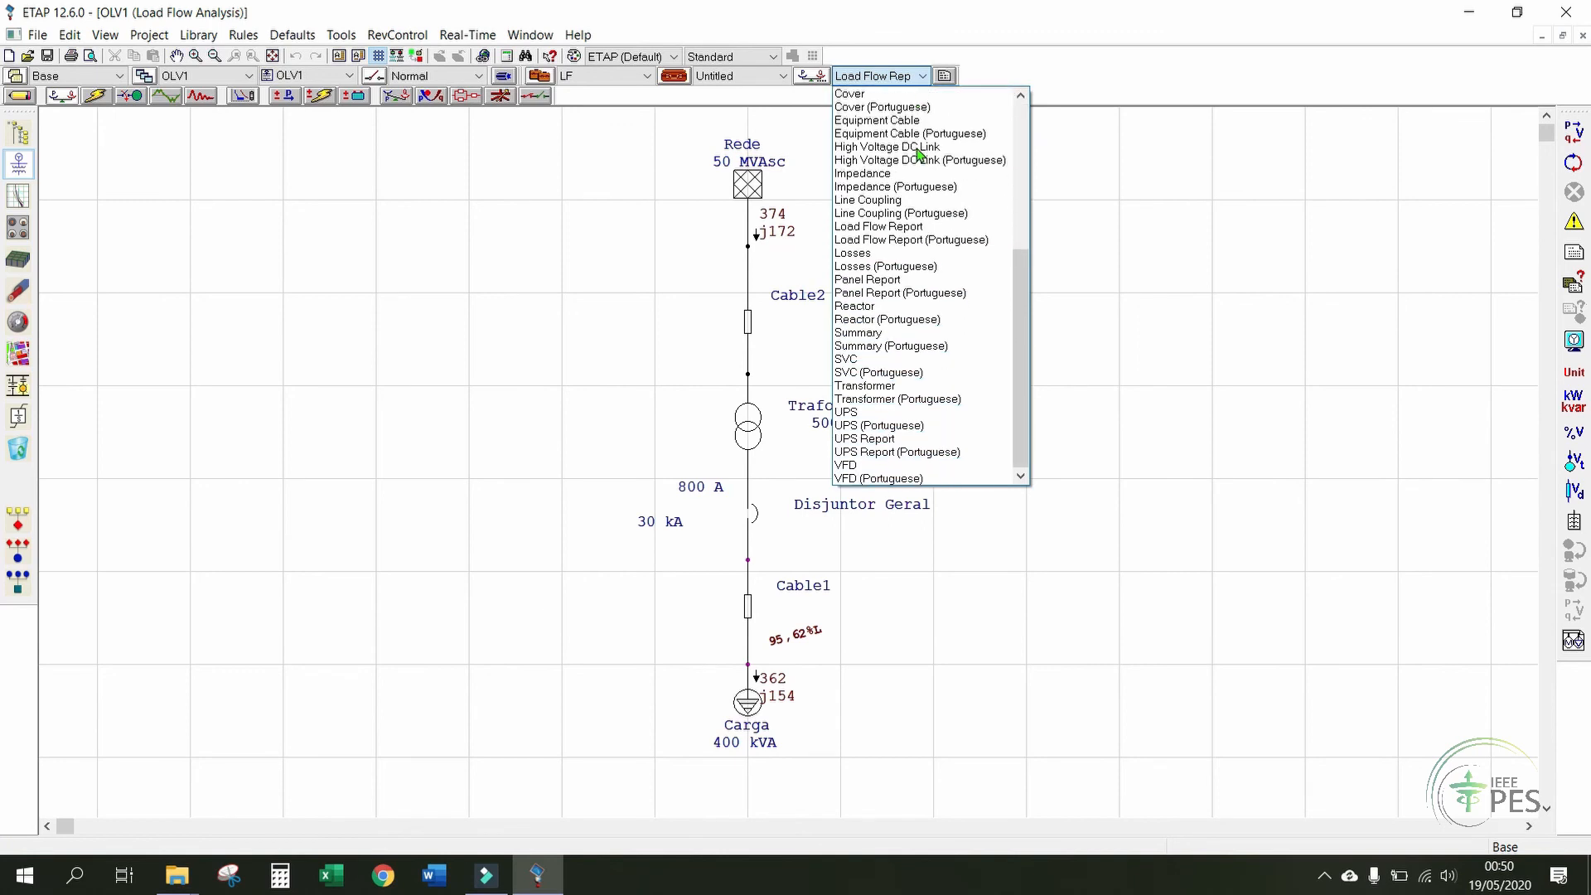
click(920, 239)
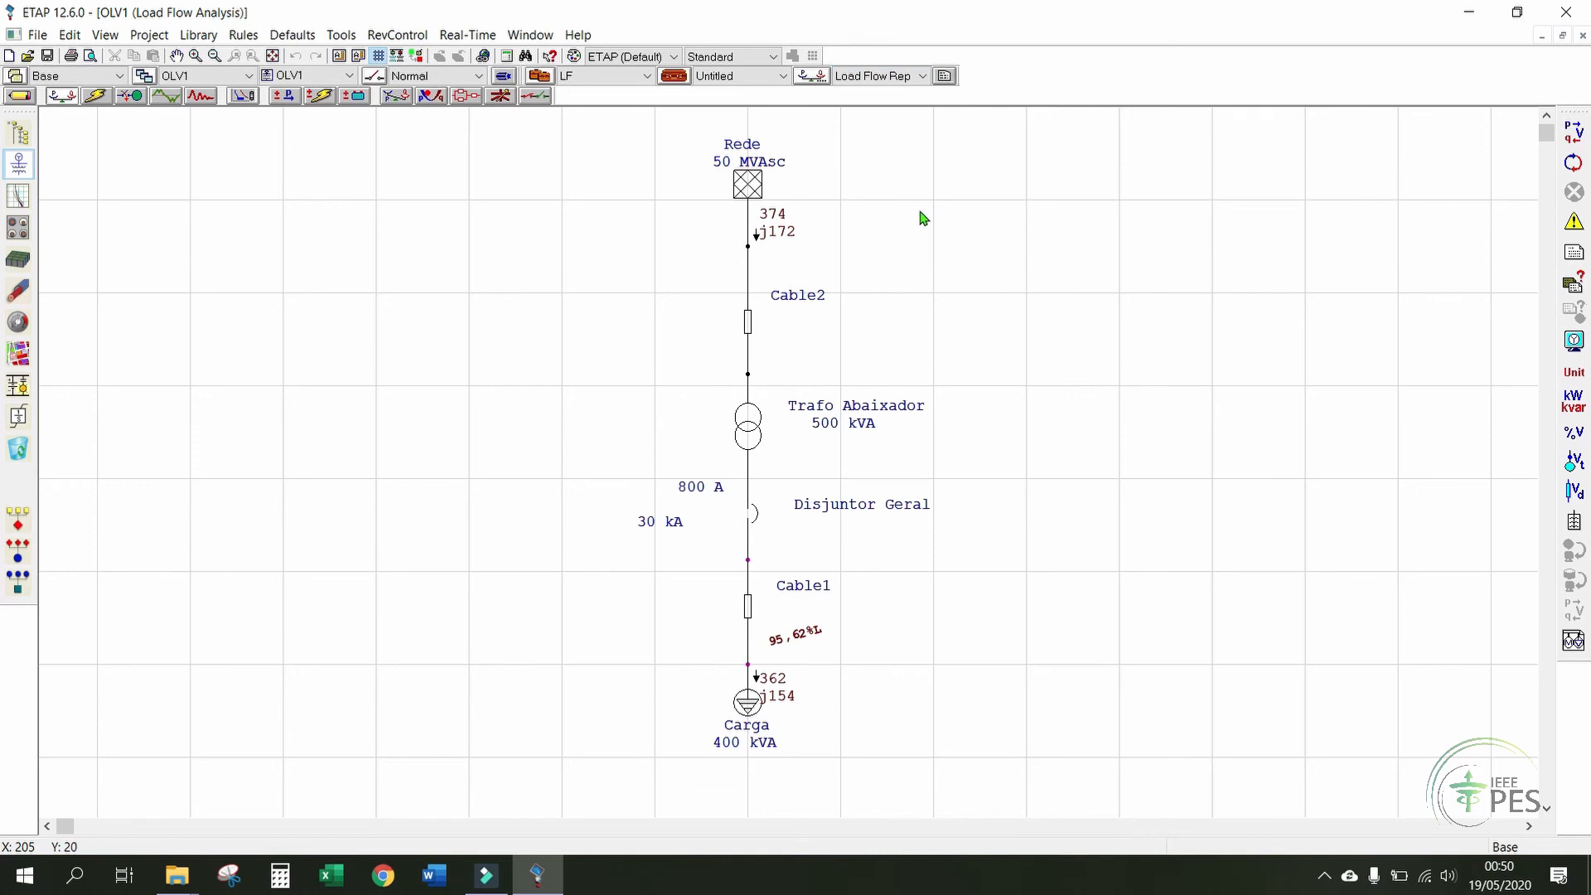
click(946, 77)
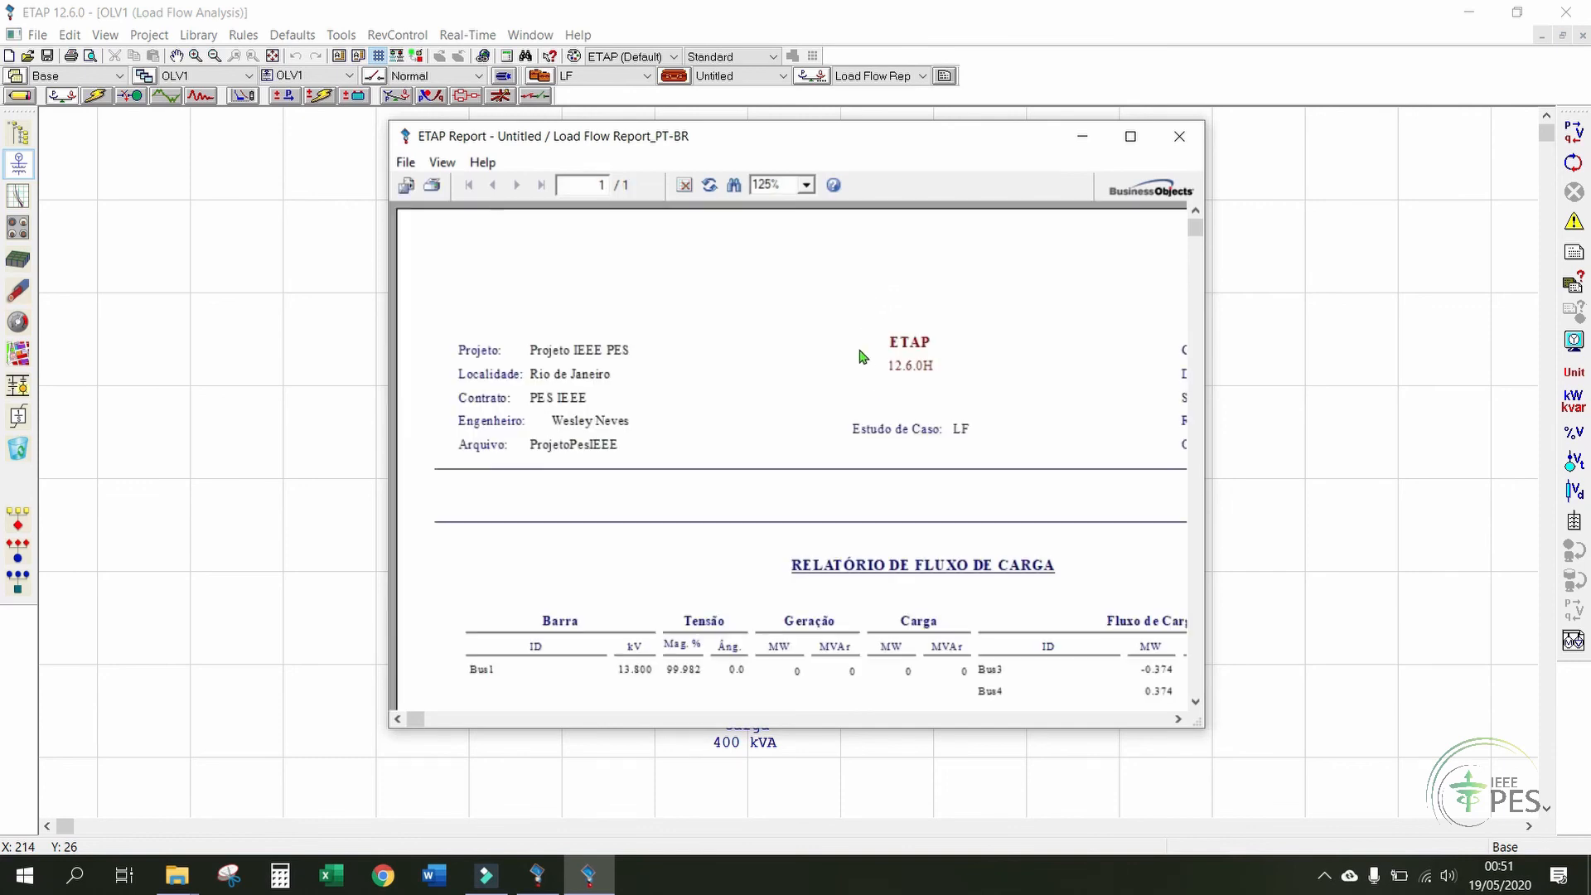
click(1130, 136)
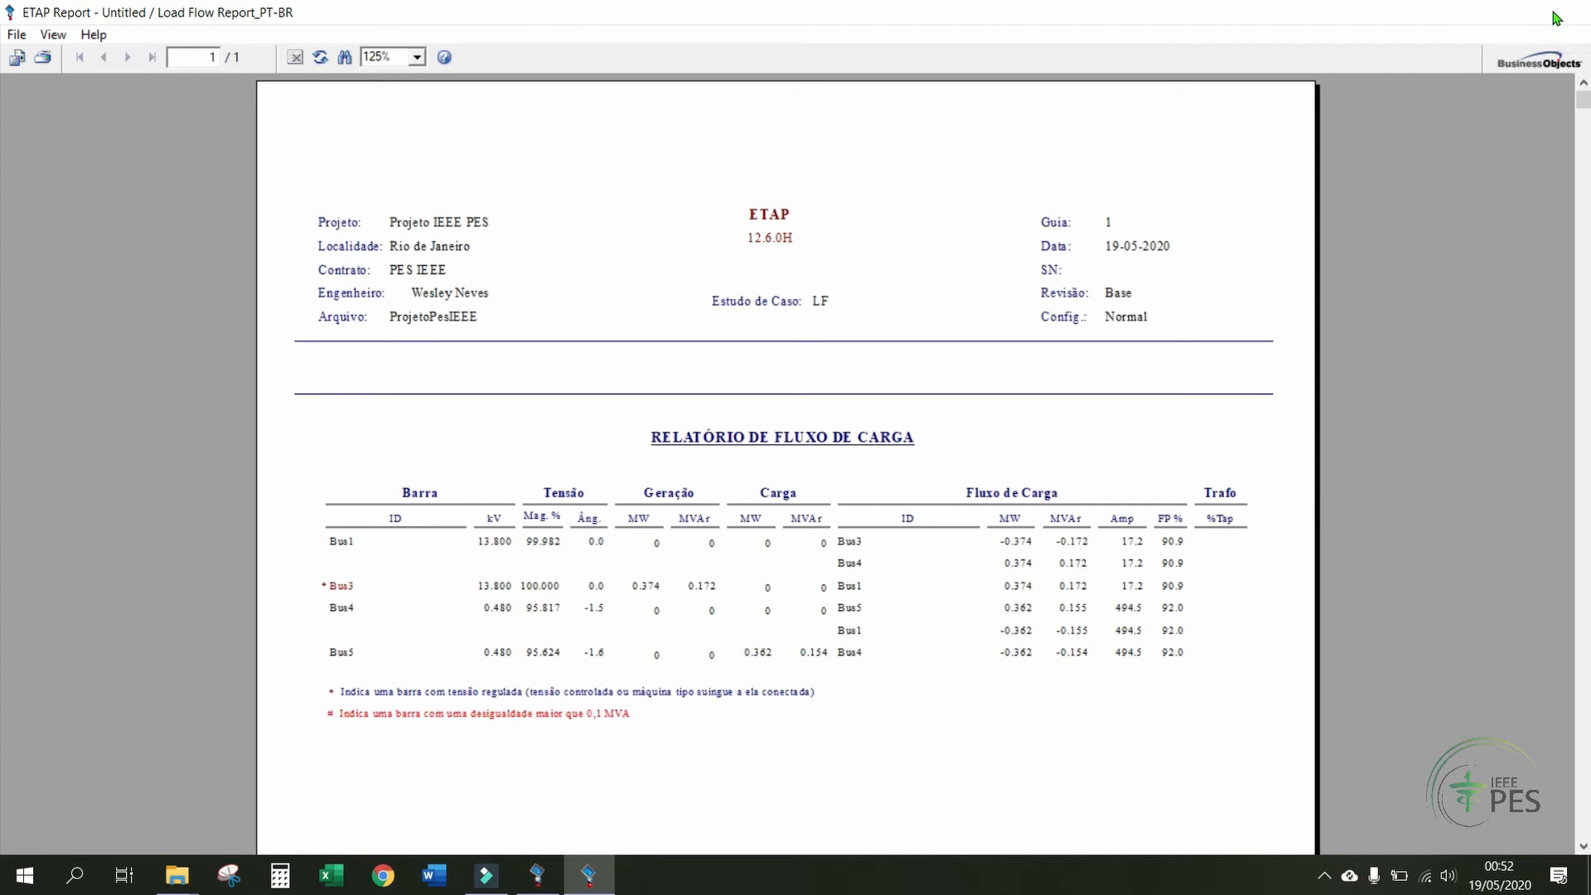
click(1558, 14)
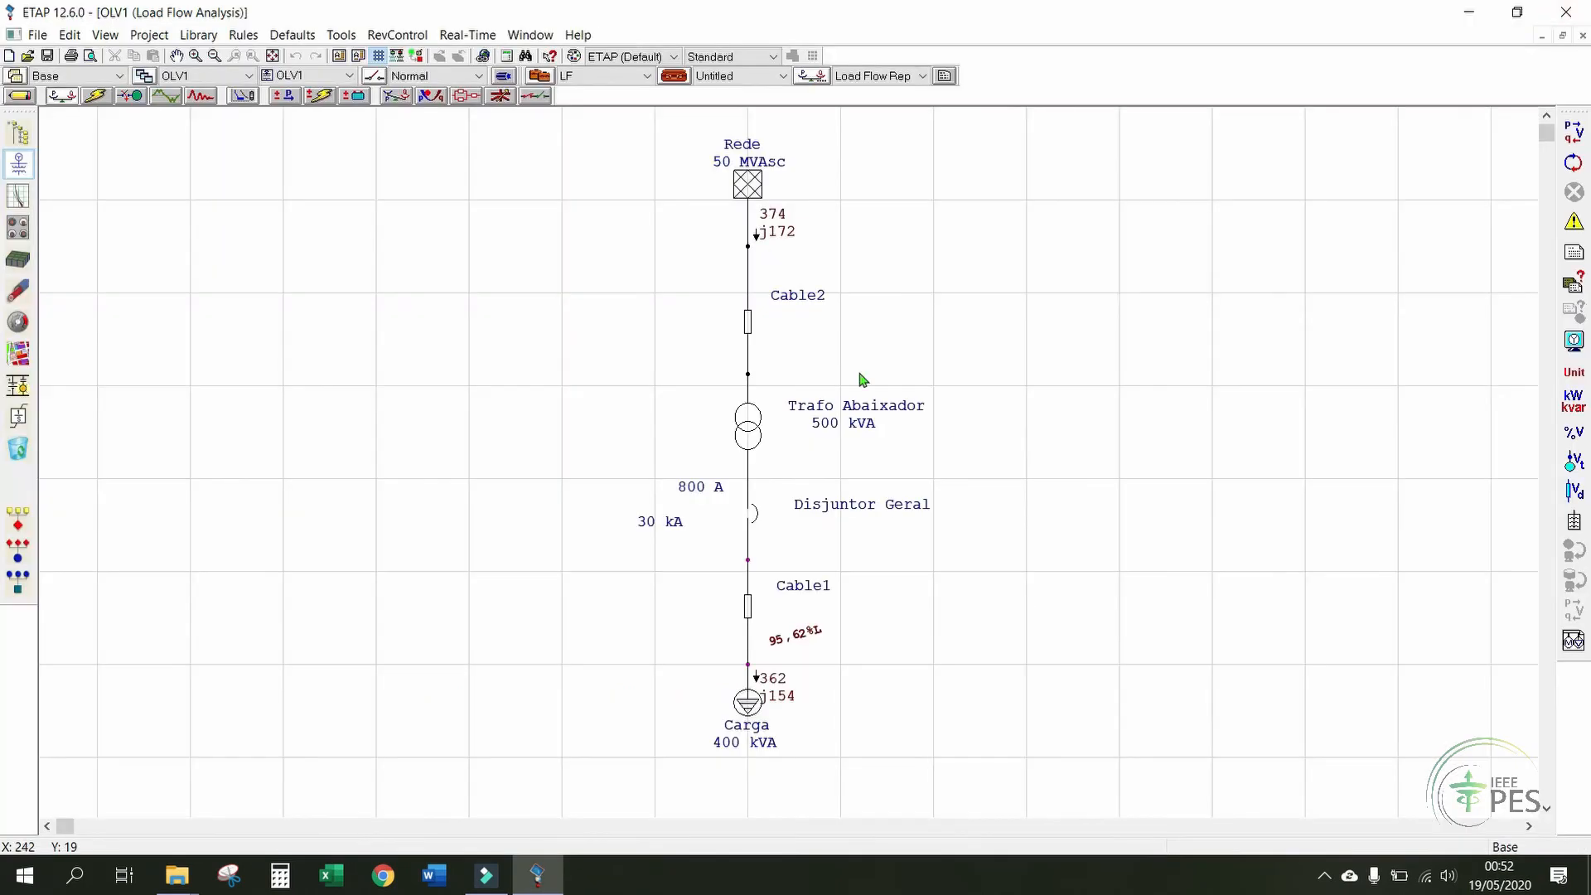
- Review the project title, location, contract and engineer fields in the project information and accept them
click(148, 36)
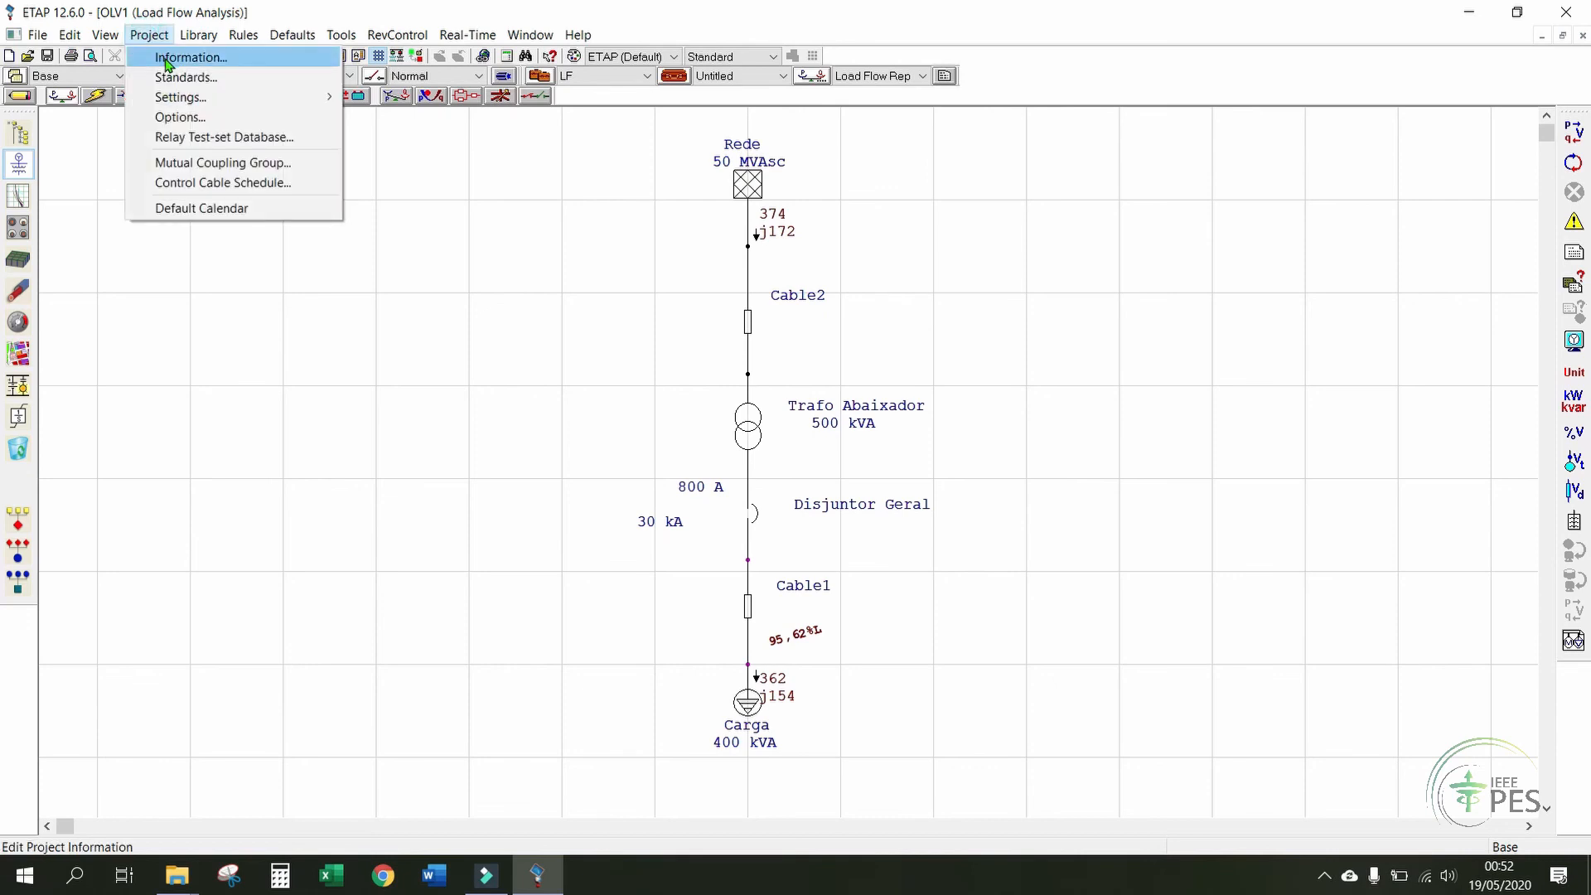
click(166, 64)
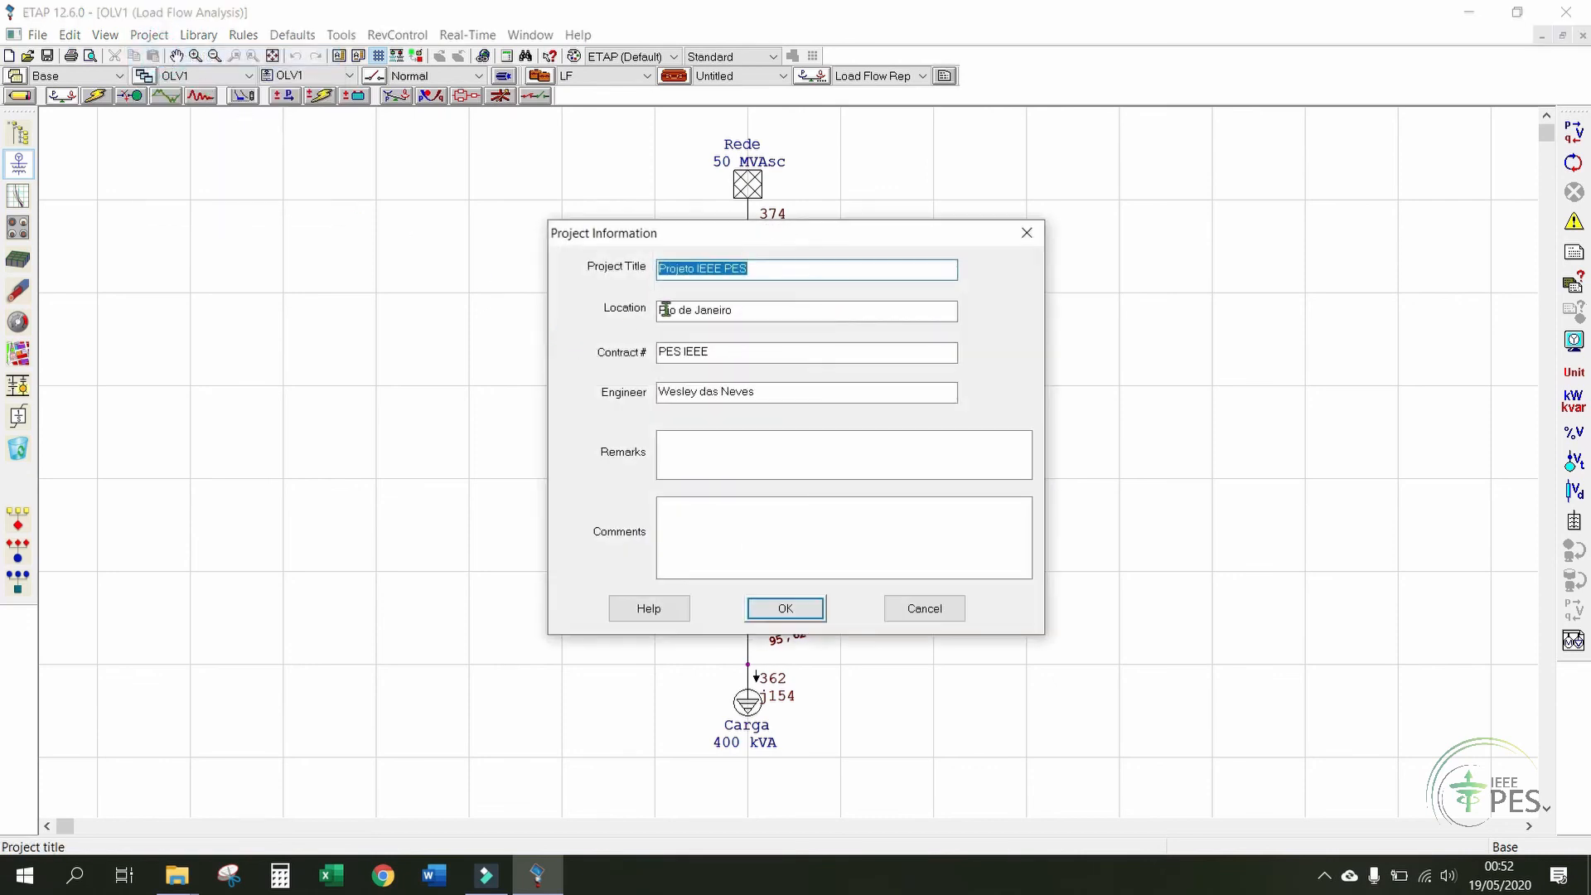
click(752, 270)
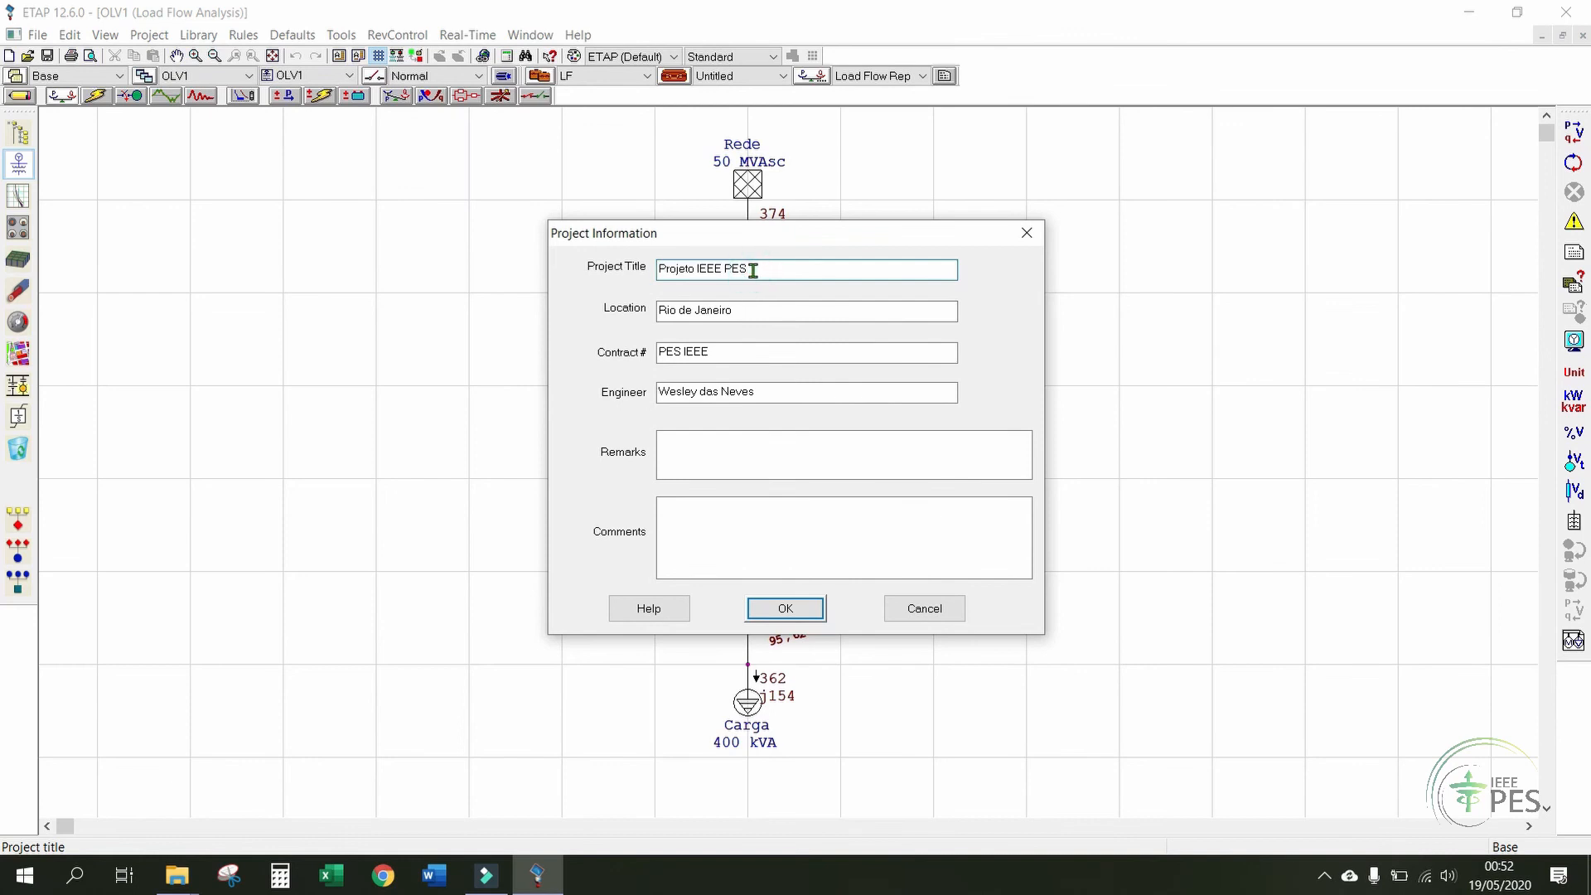
click(746, 310)
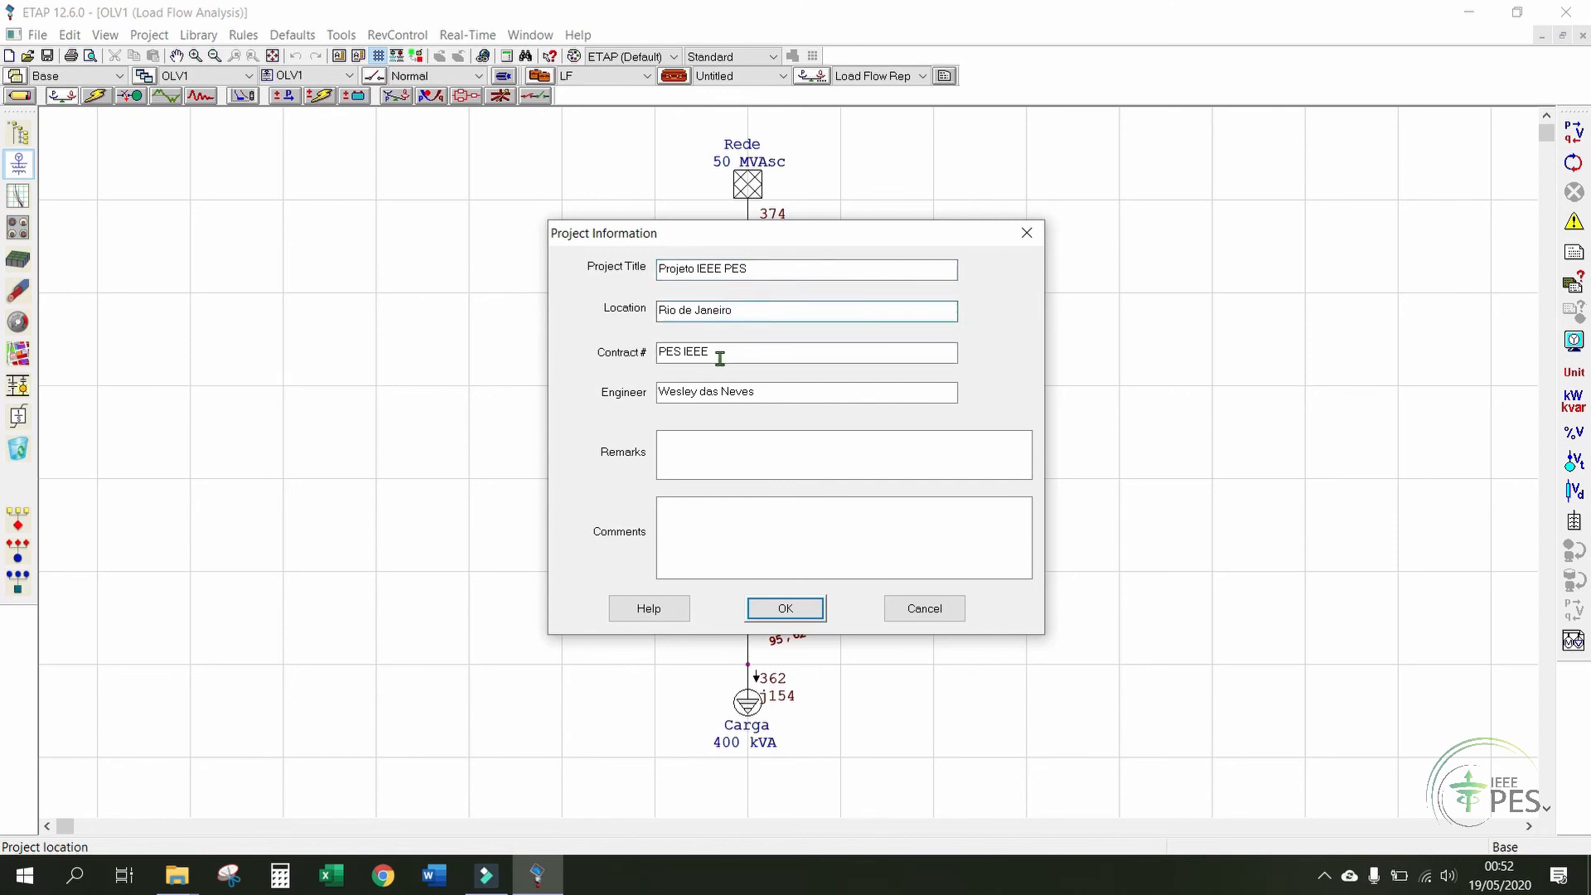
click(745, 348)
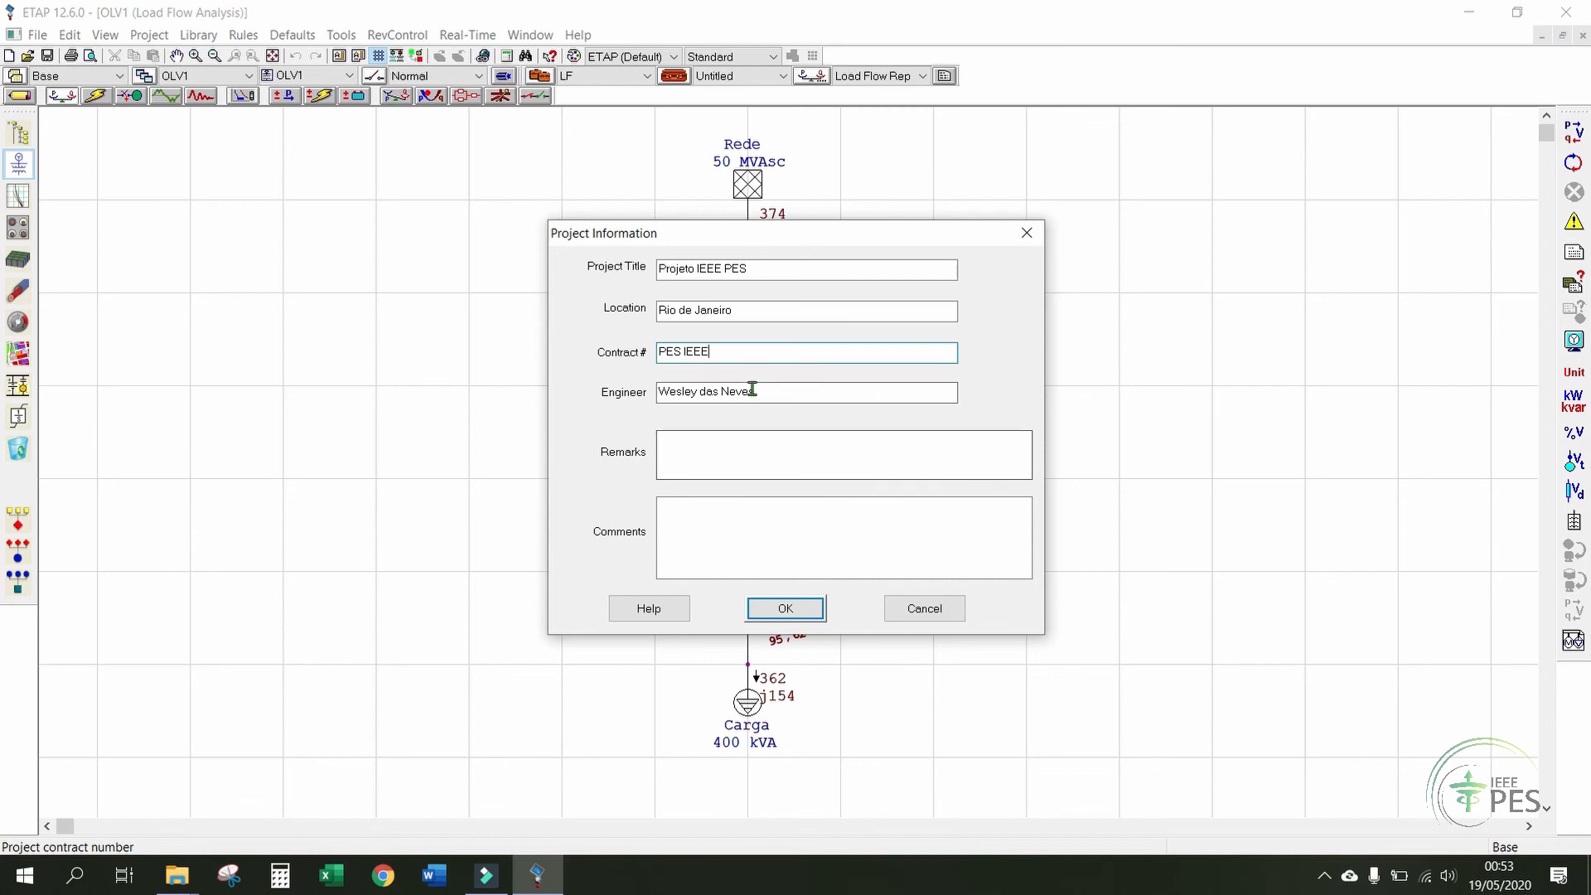
click(786, 611)
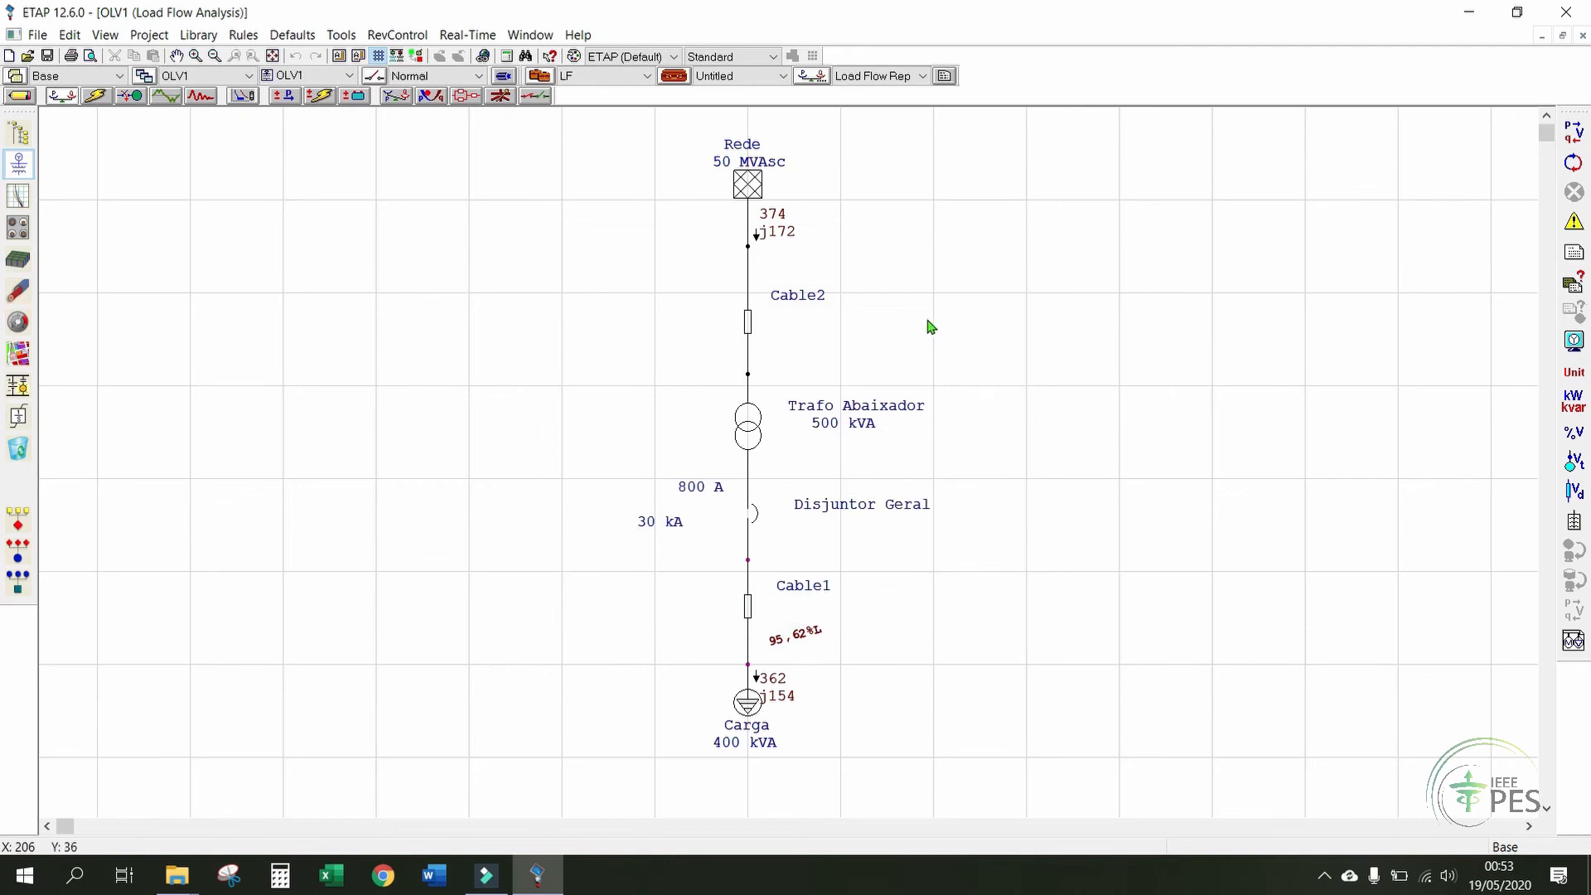
- Run the load flow, remove the middle word of the engineer's name in the project information, and accept the change
click(1577, 135)
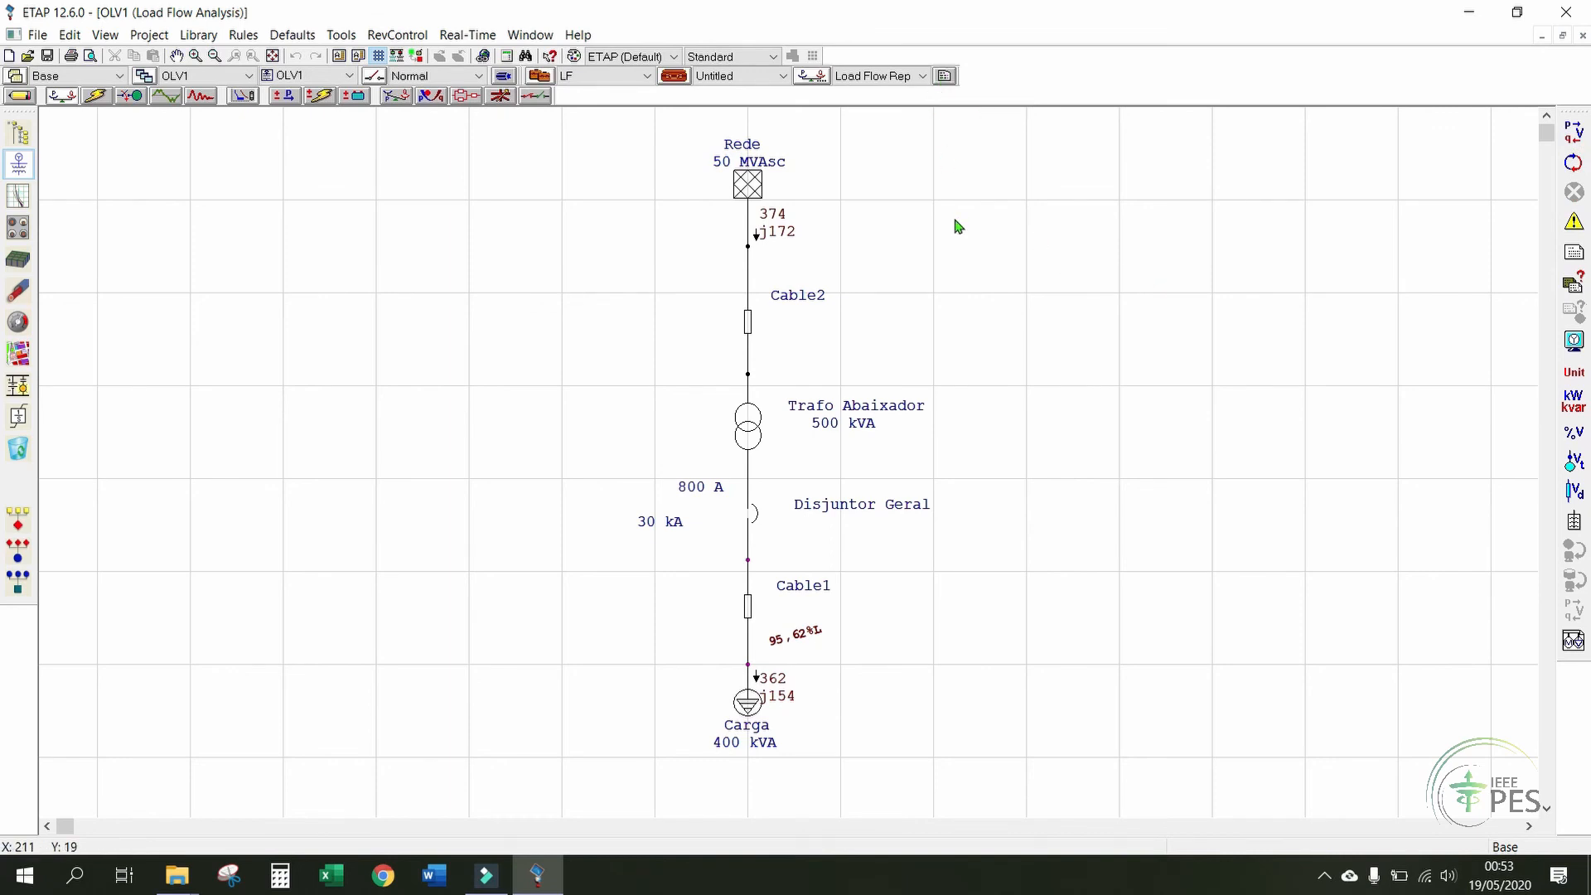
click(159, 42)
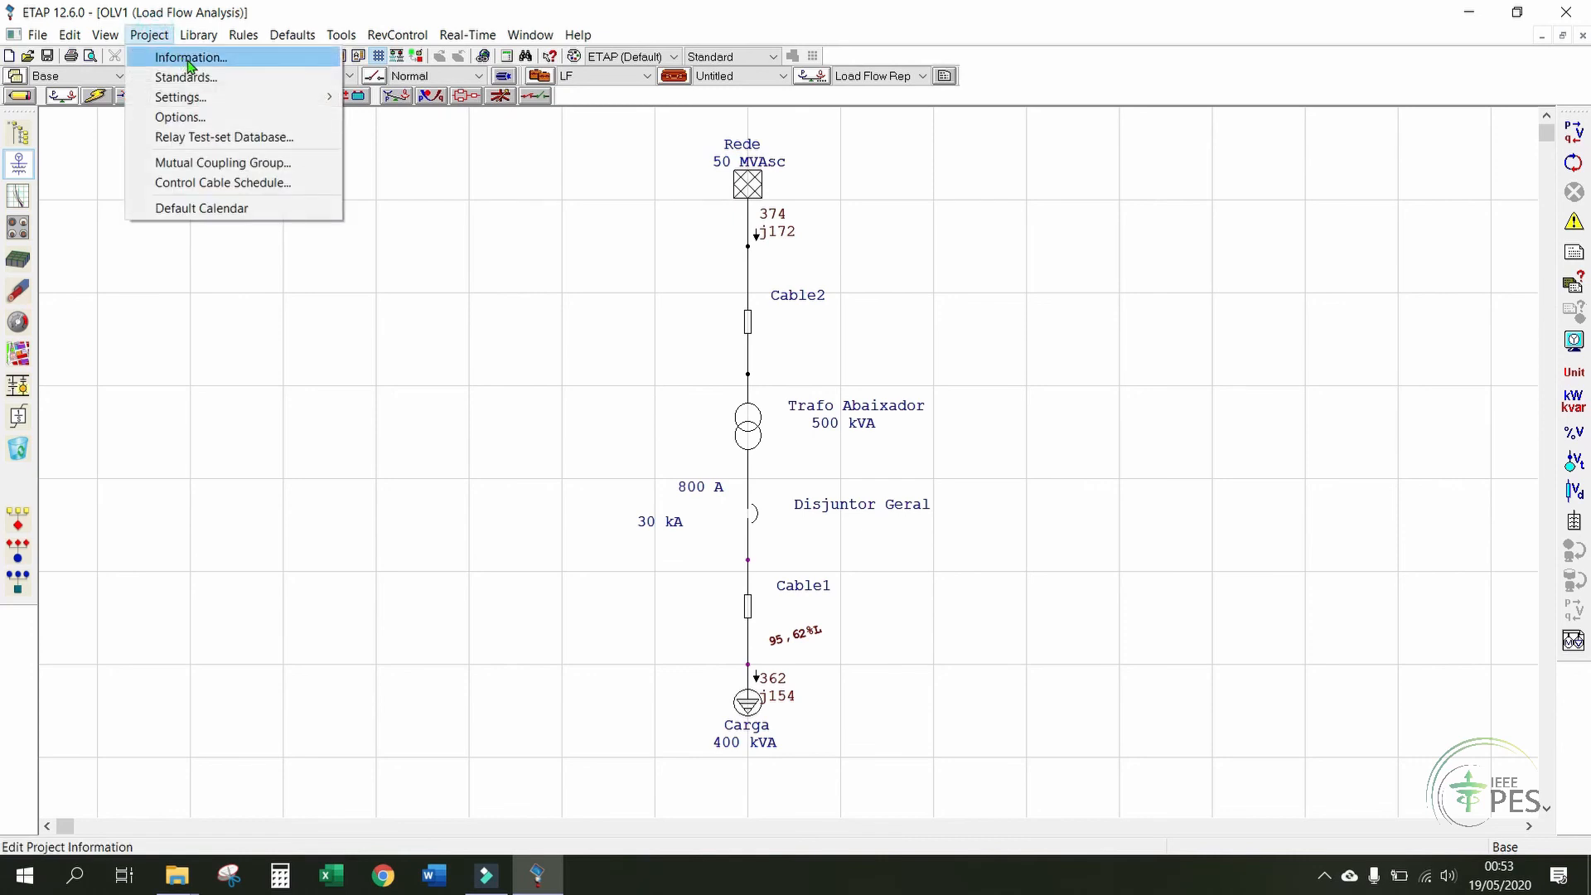
click(189, 58)
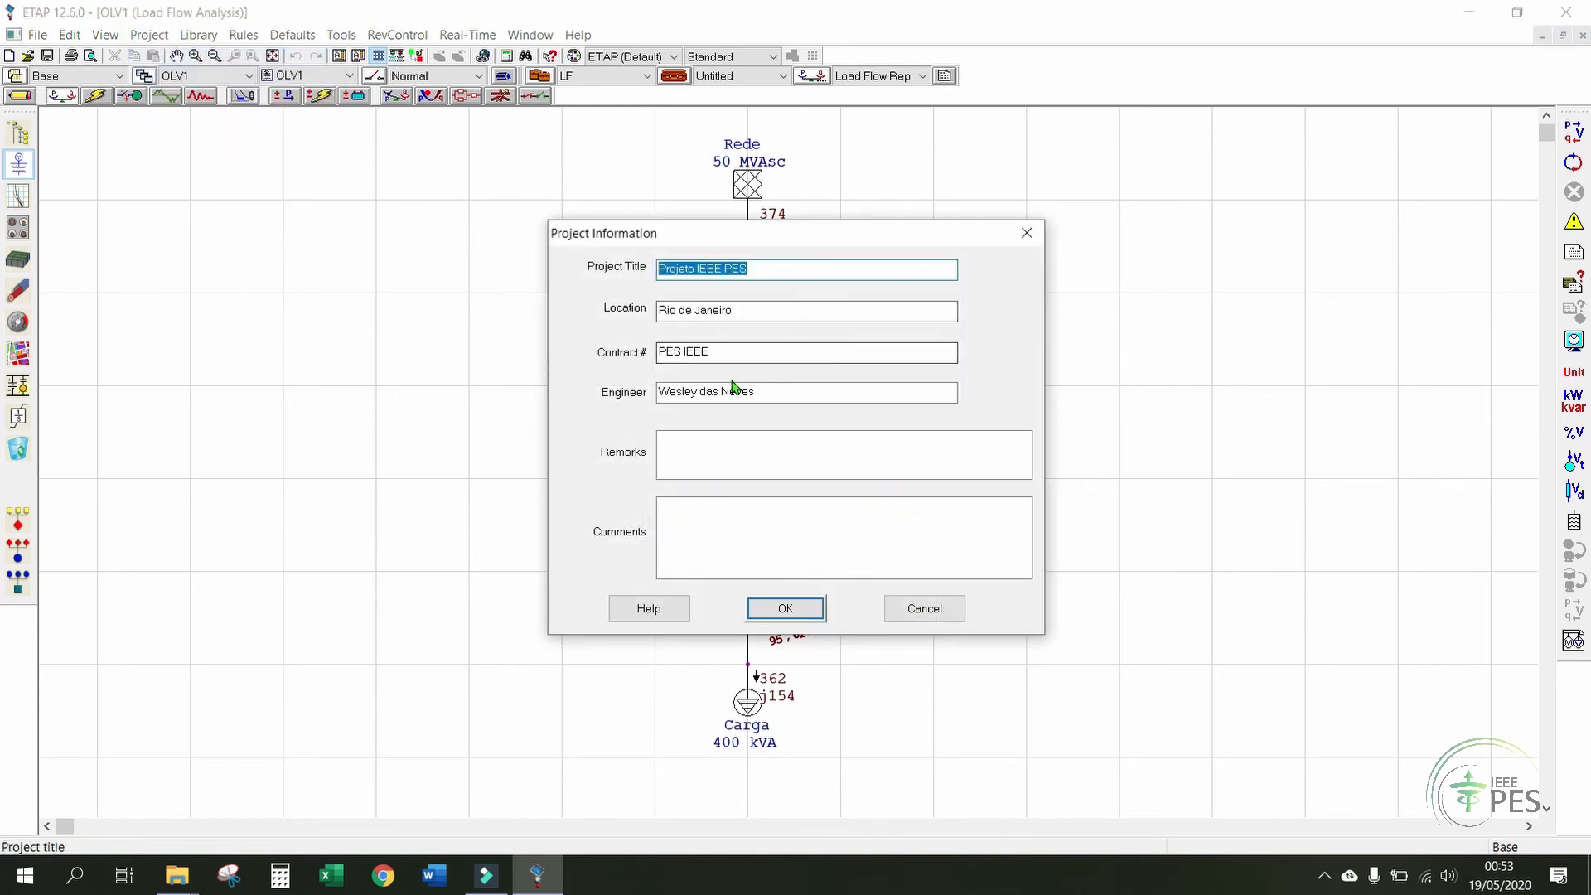
double_click(718, 391)
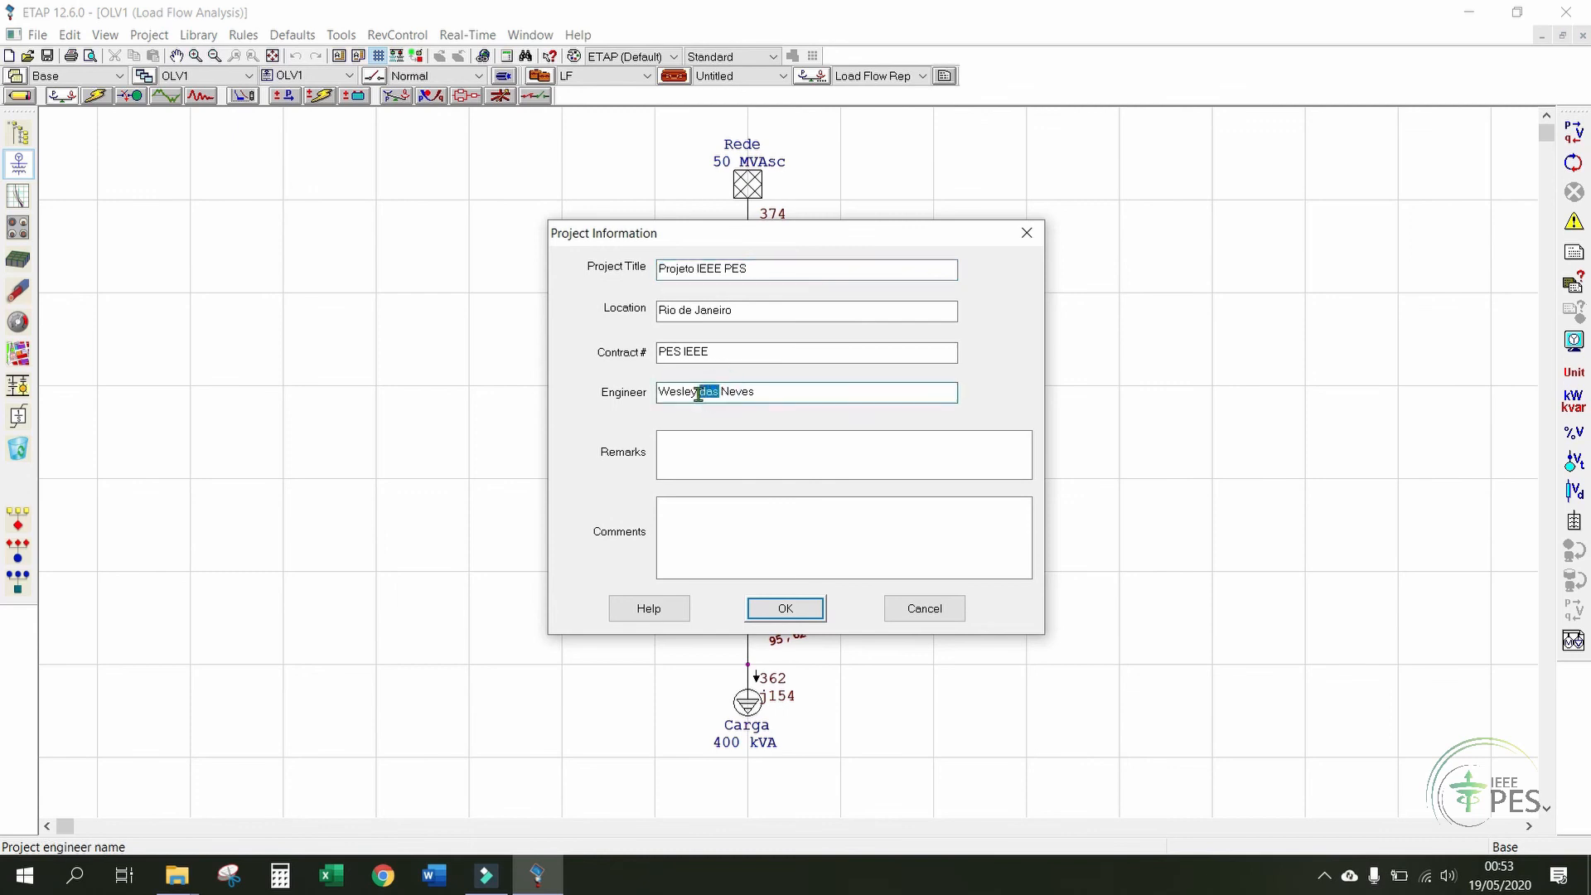
key(Delete)
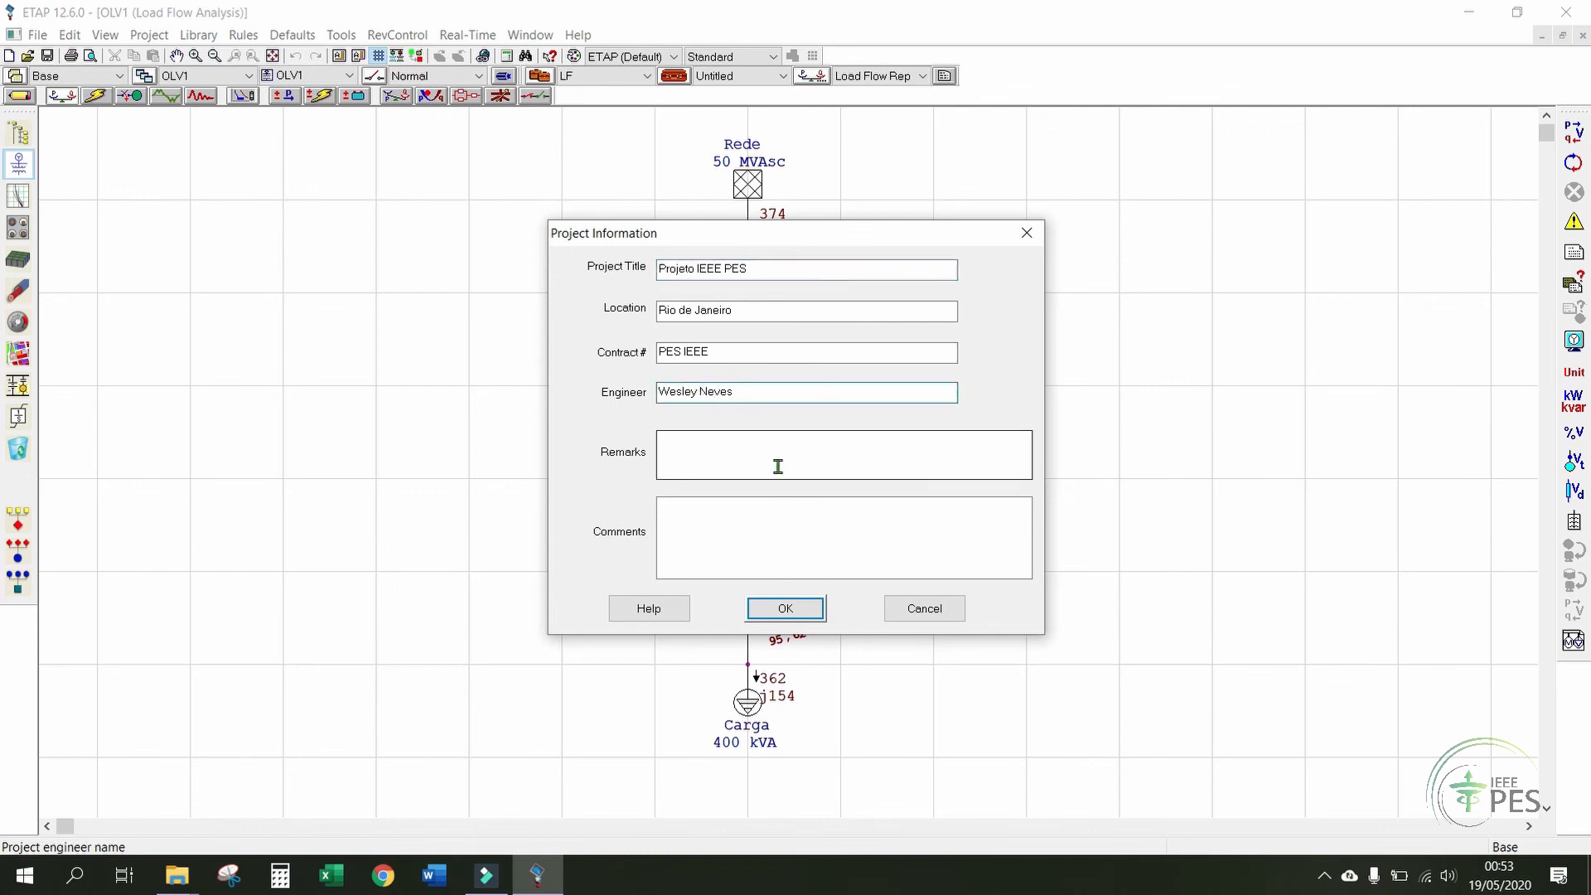
click(808, 613)
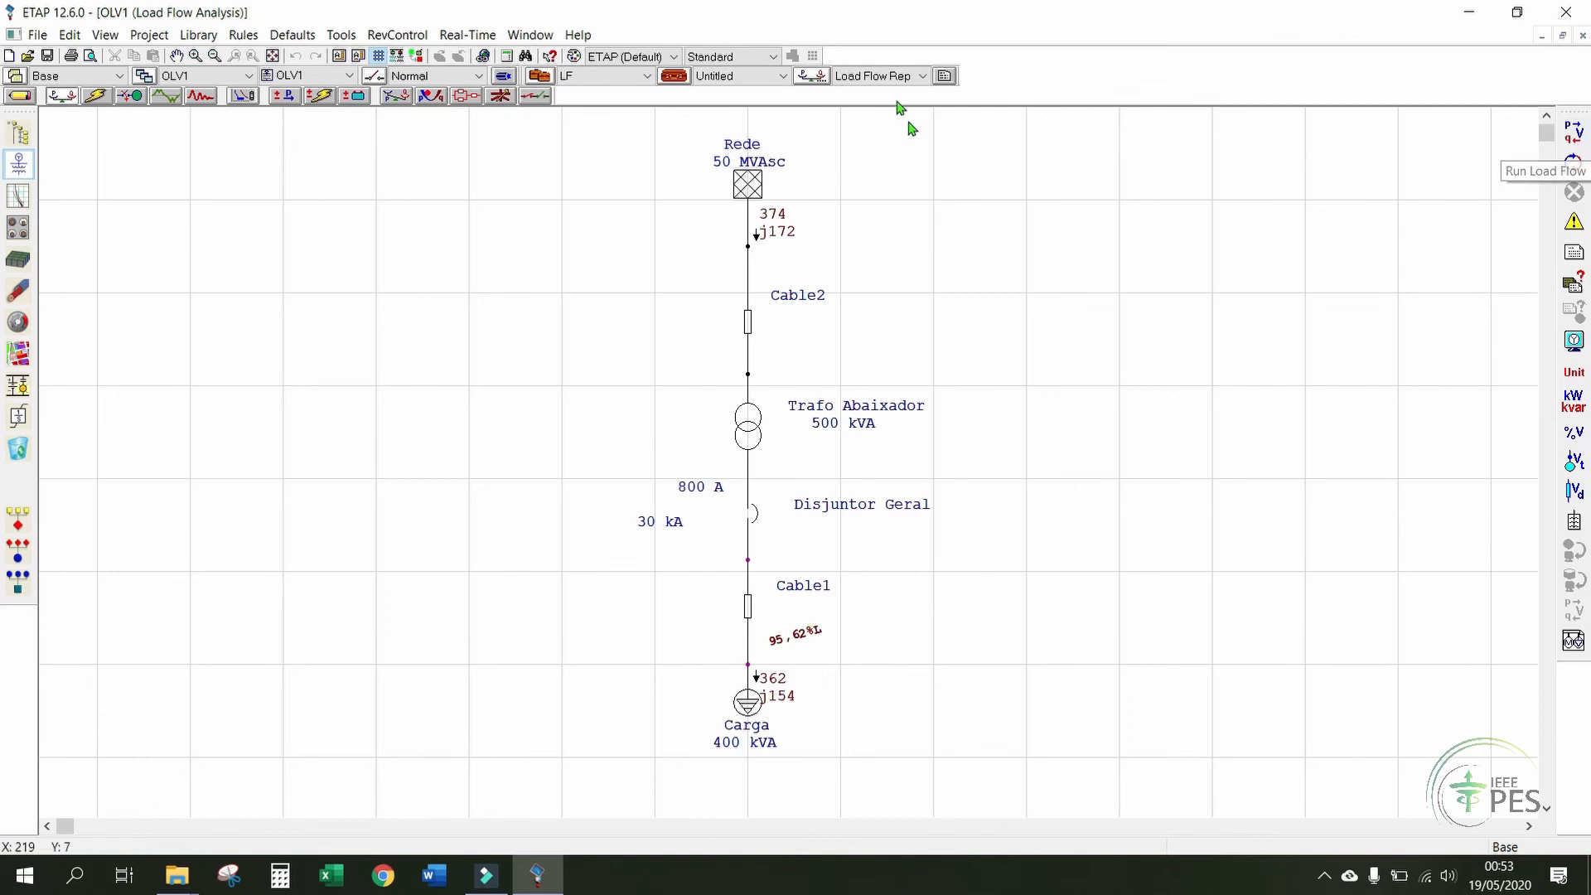
- Check the engineer field in the load flow report, rerun the load flow, and reopen the report at full window size
click(944, 76)
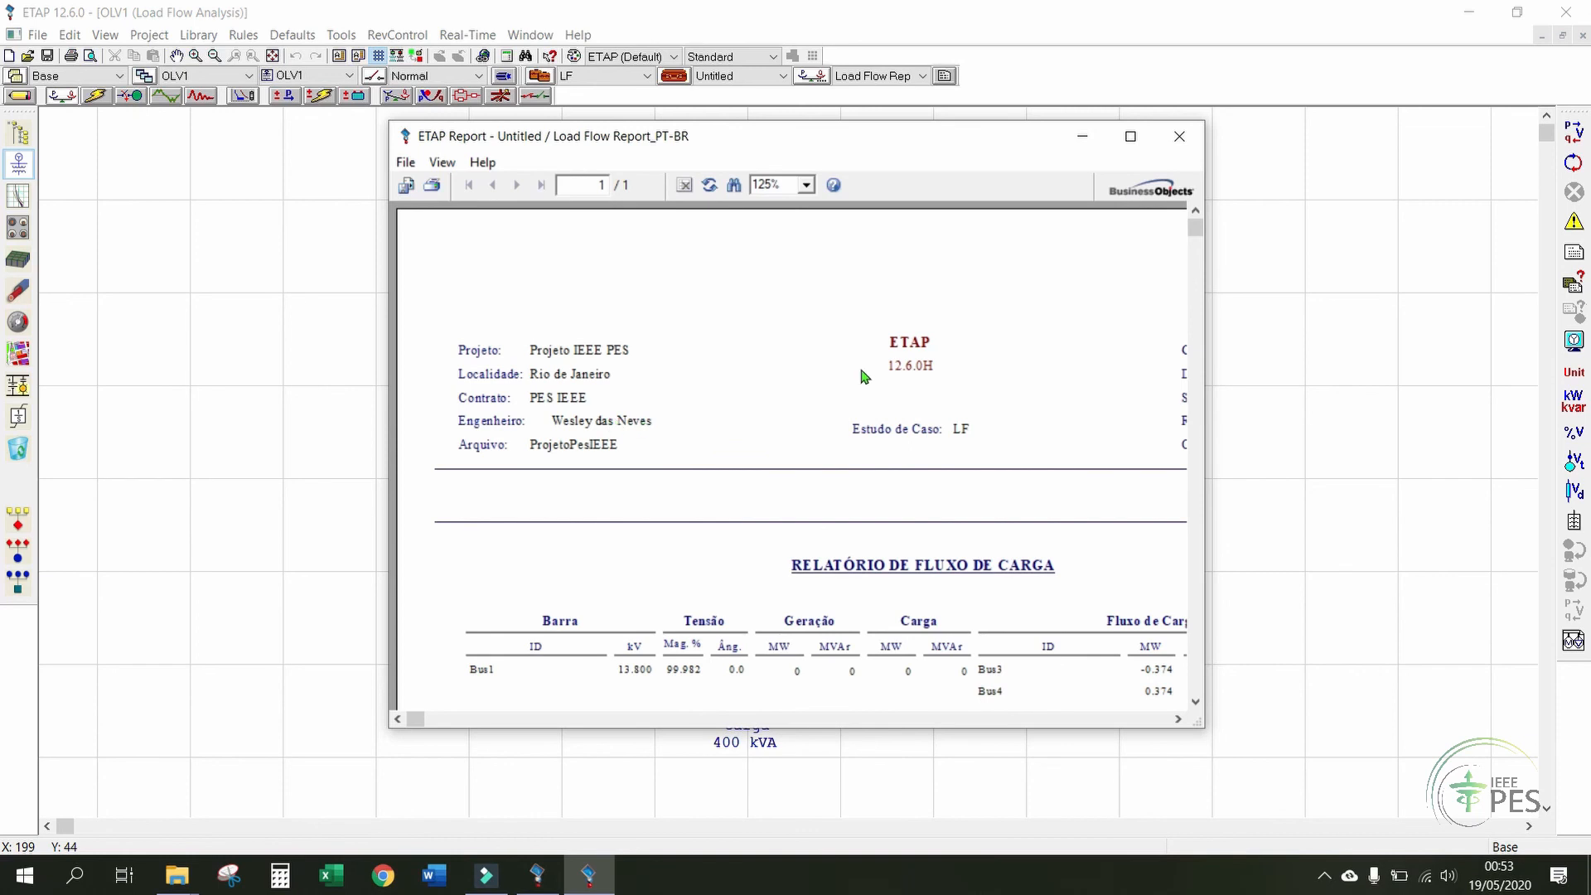
click(1179, 136)
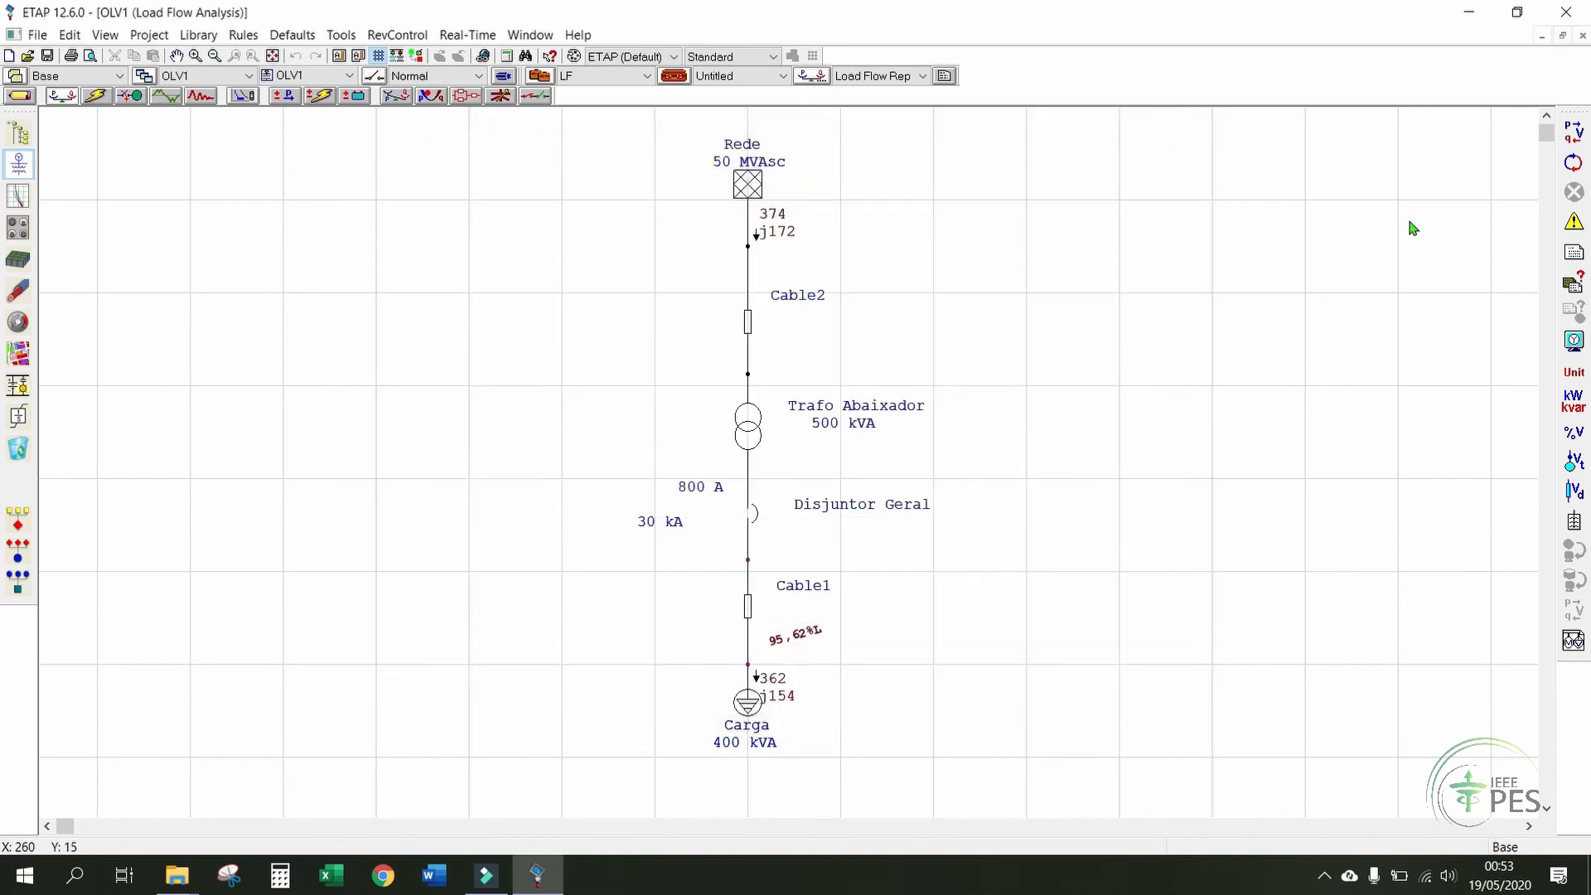
click(1573, 135)
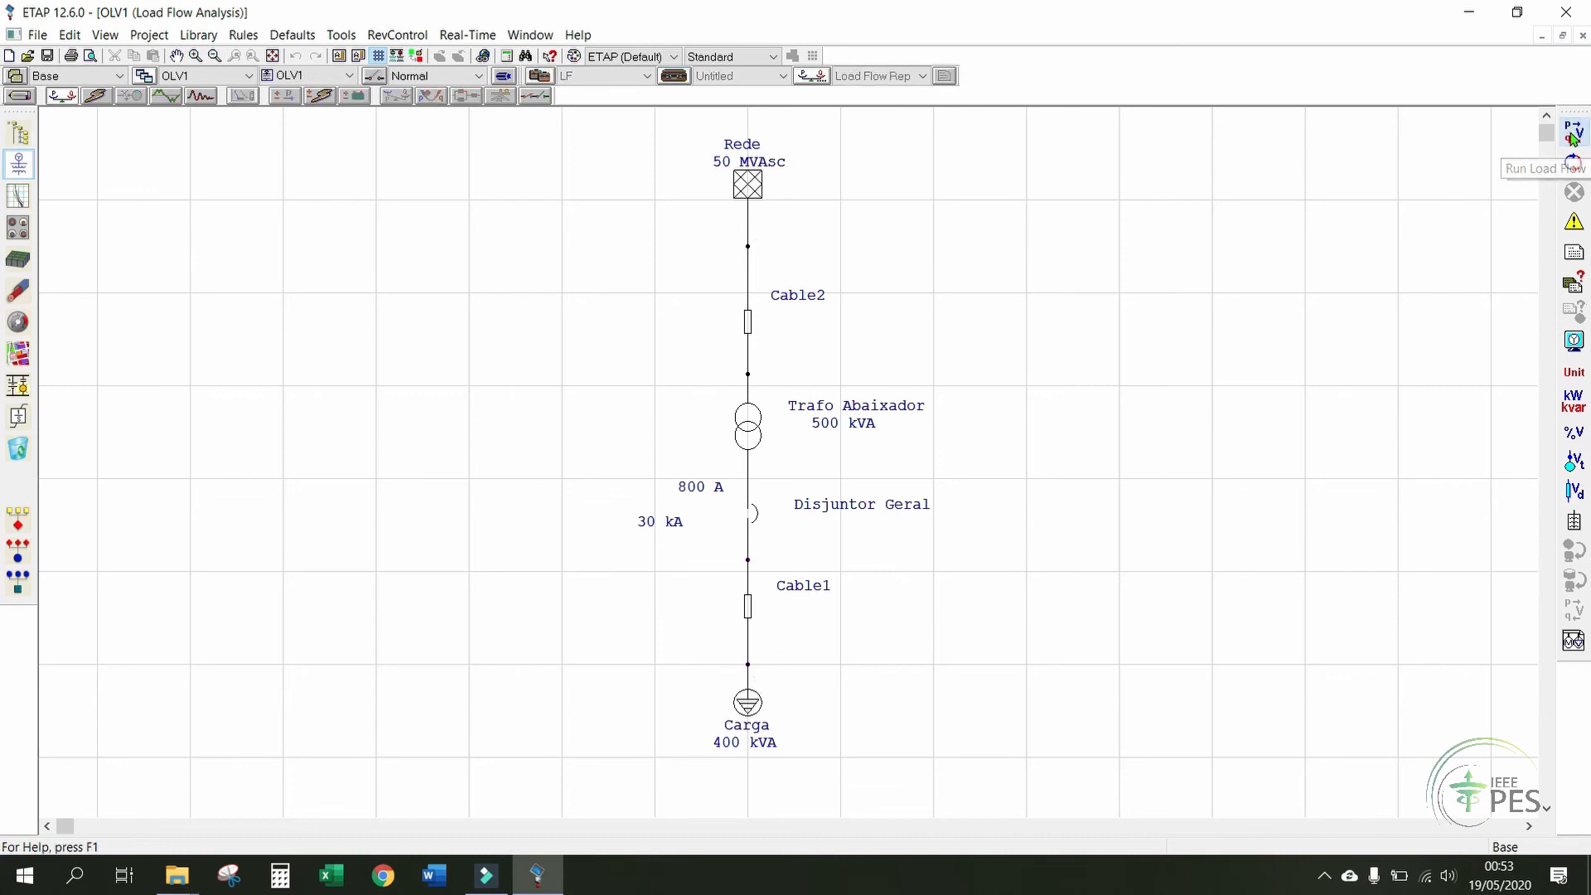
click(950, 75)
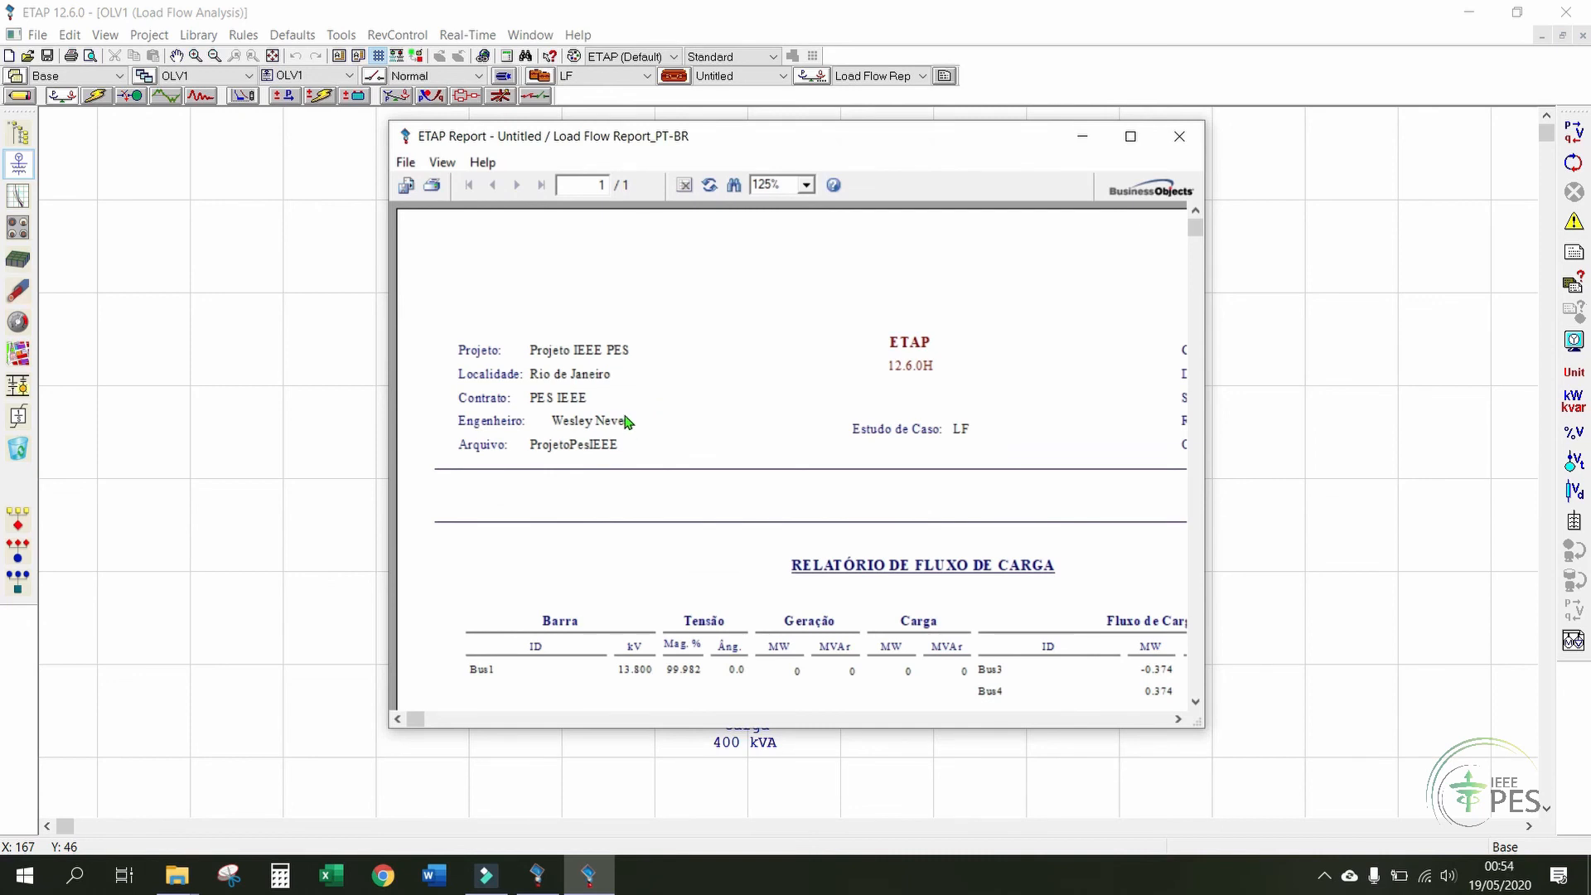
click(1130, 136)
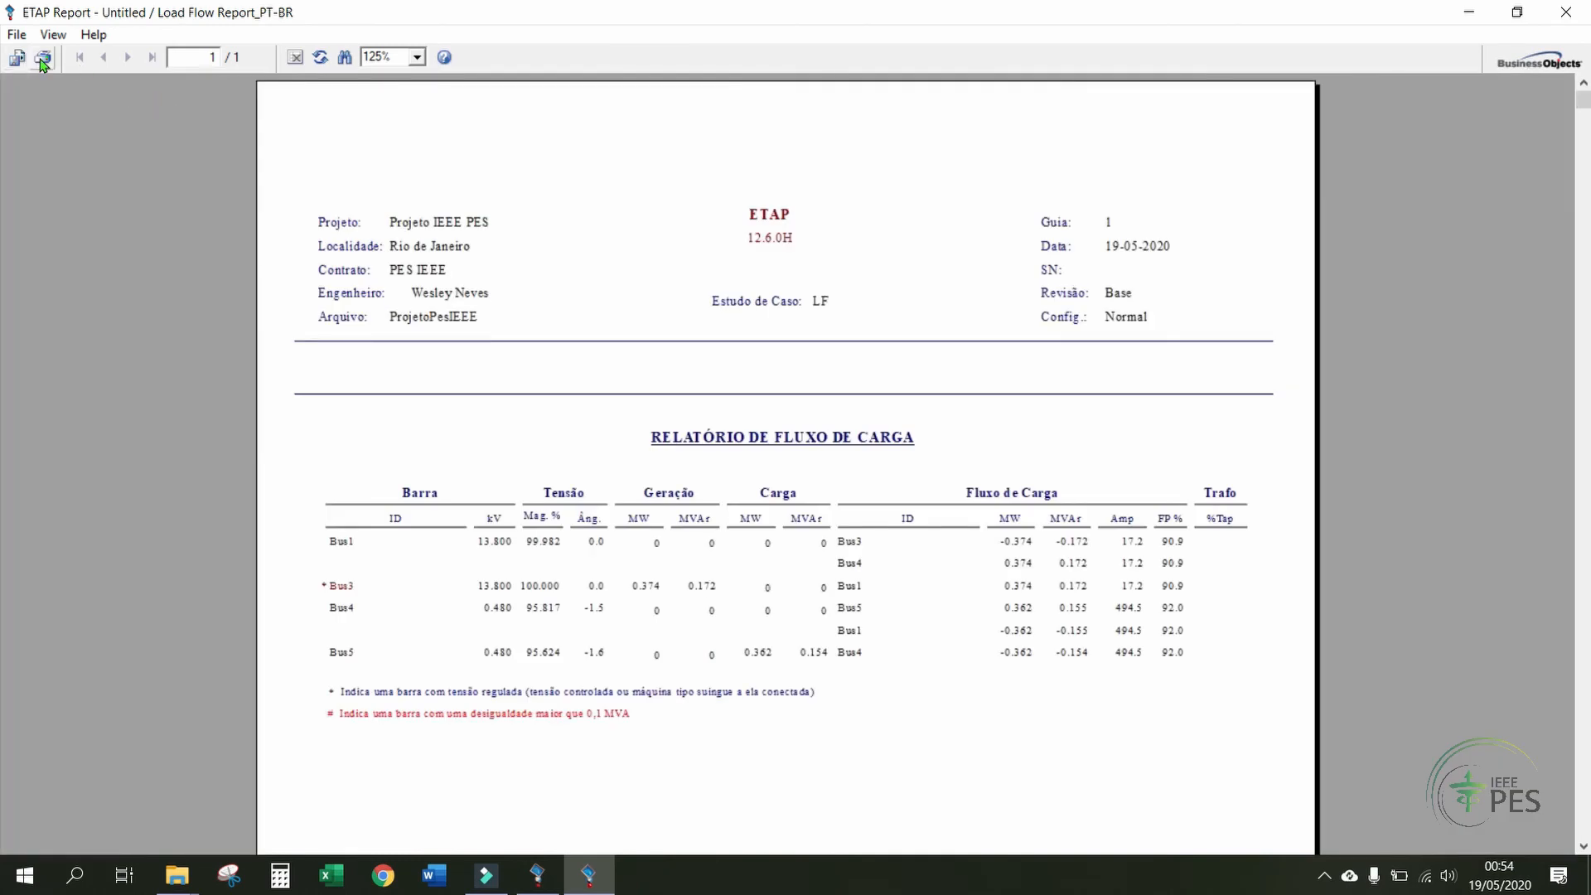
- Print the report with Microsoft Print to PDF, replacing the desktop file Relatório de Fluxo Projeto Etap
click(43, 61)
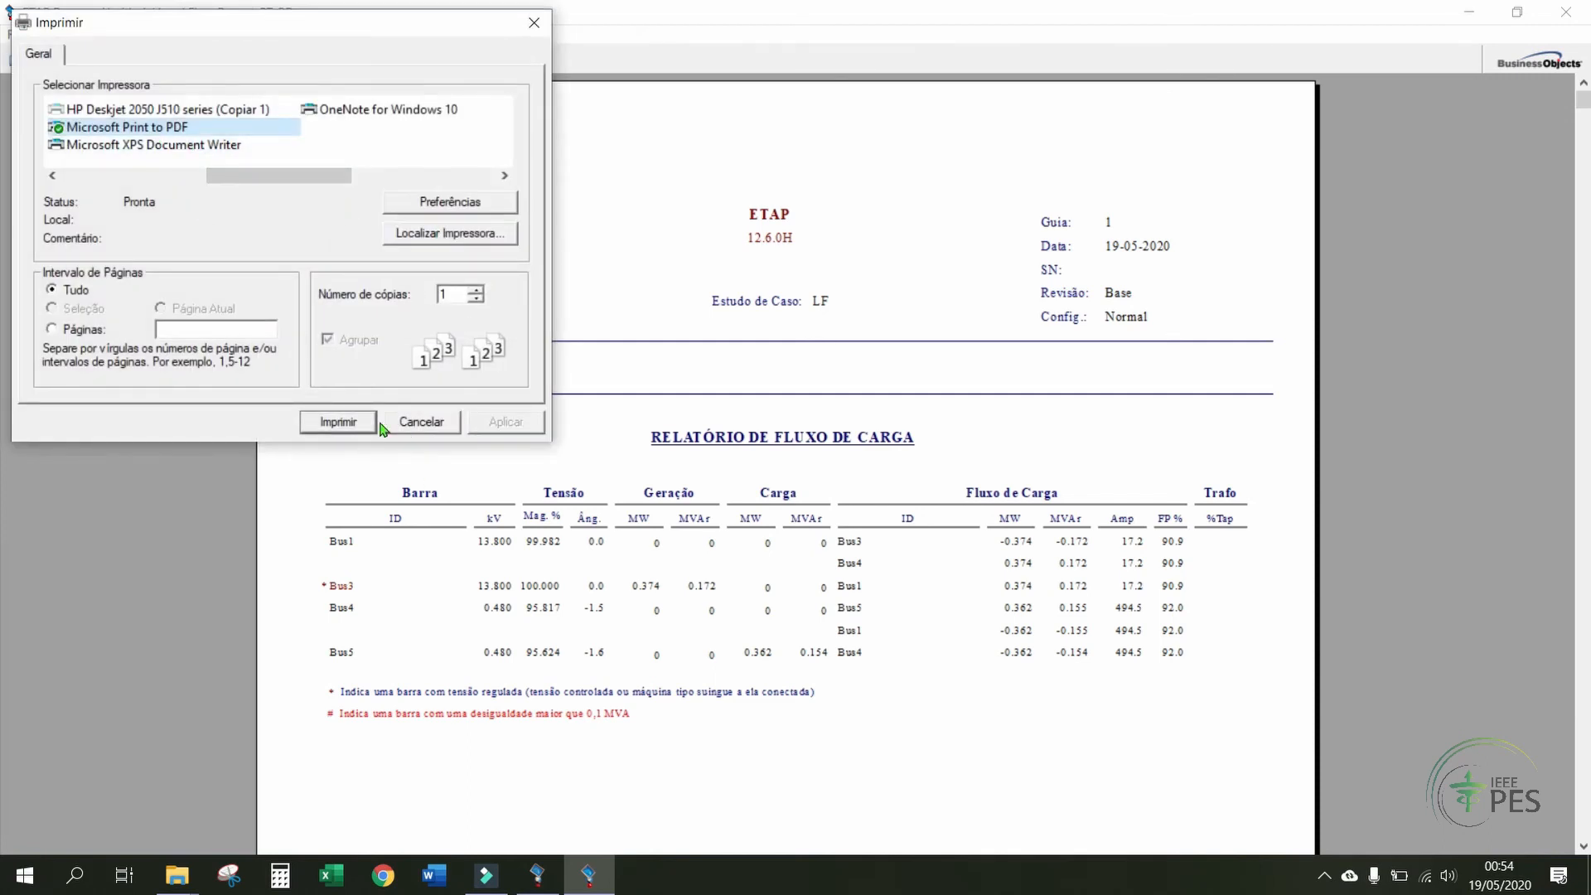
click(336, 423)
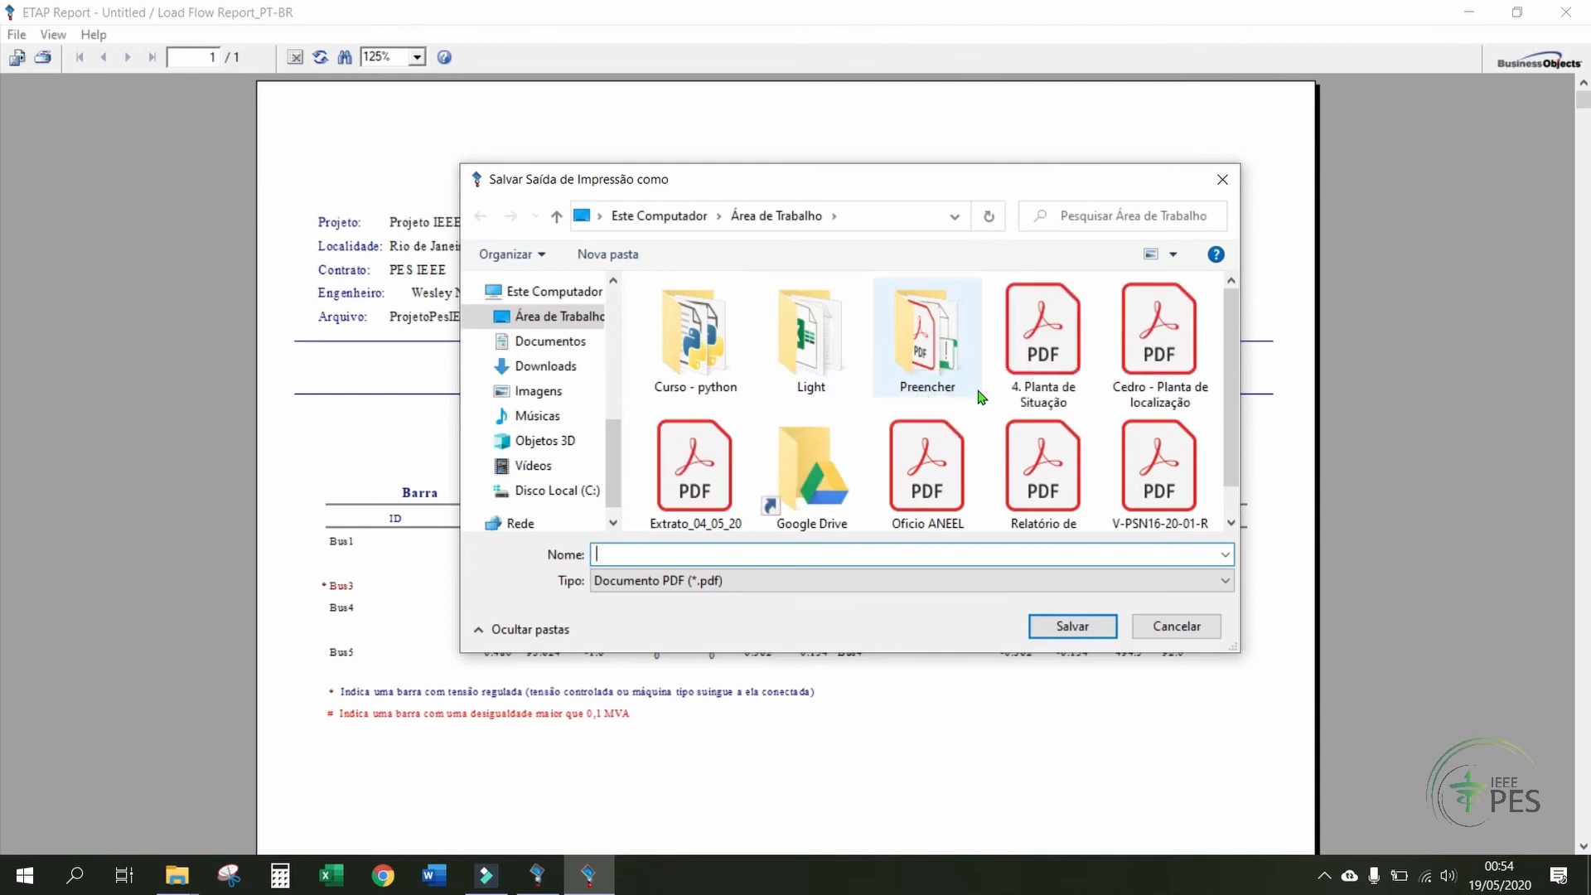
scroll(983, 396, down, 1)
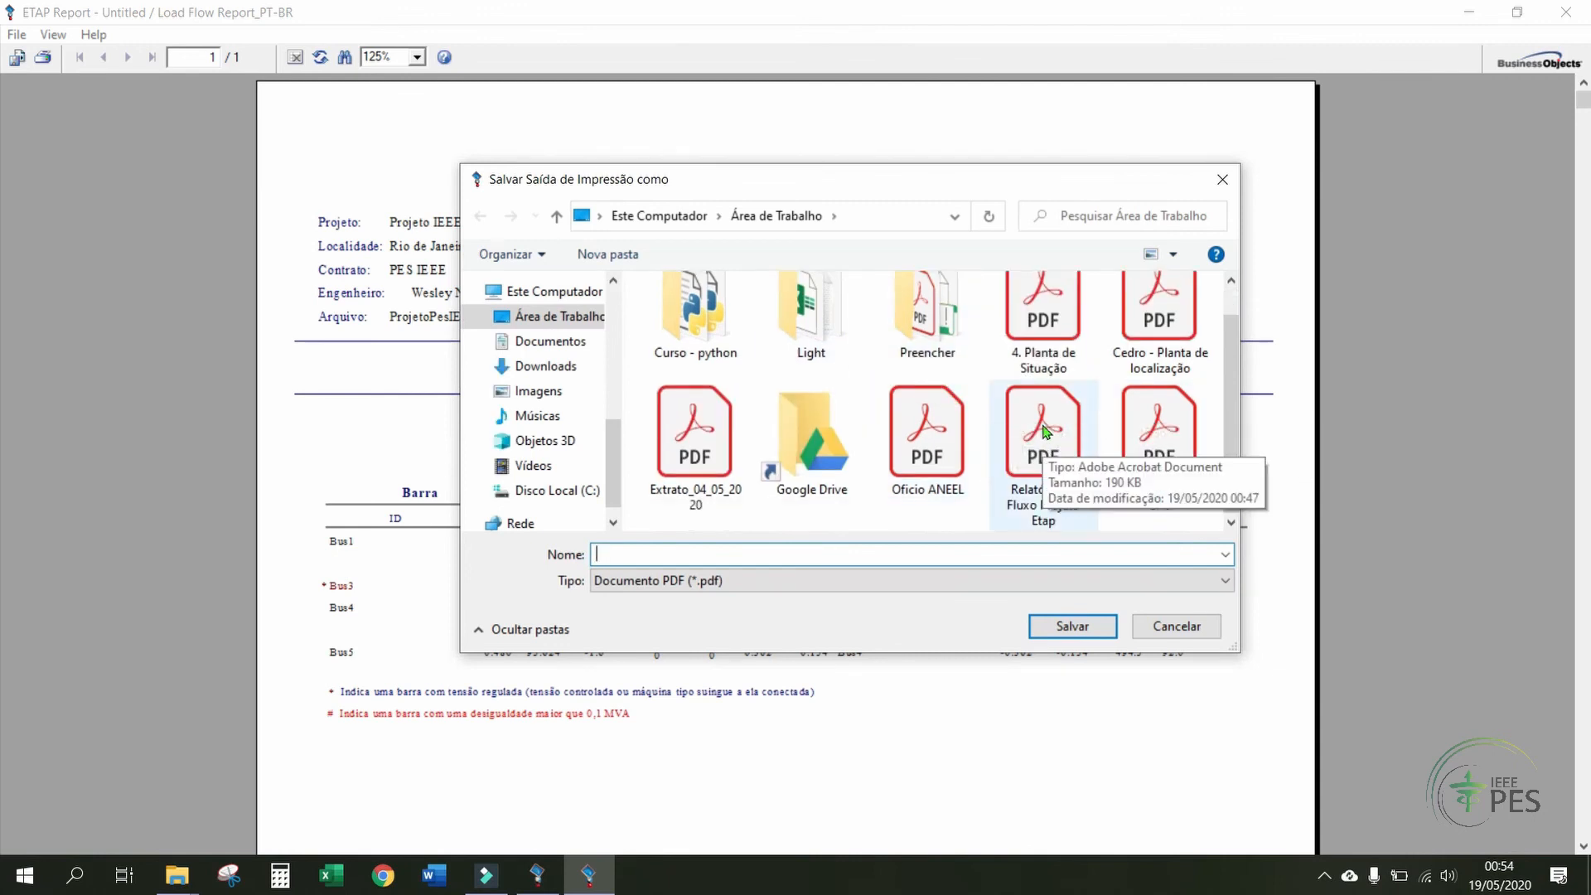
click(1028, 431)
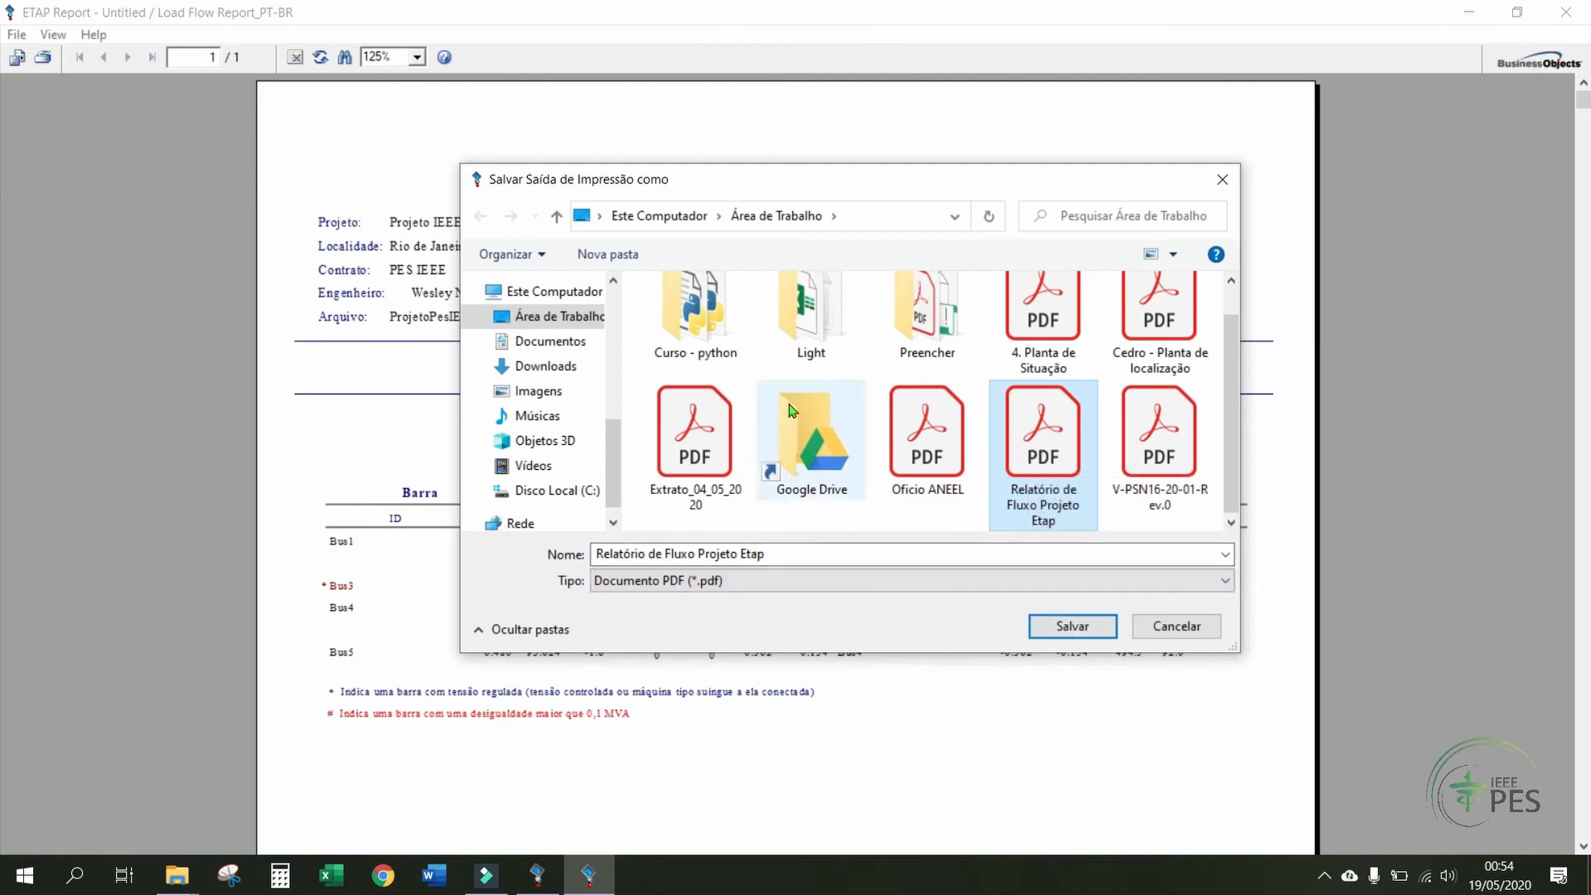
click(1066, 632)
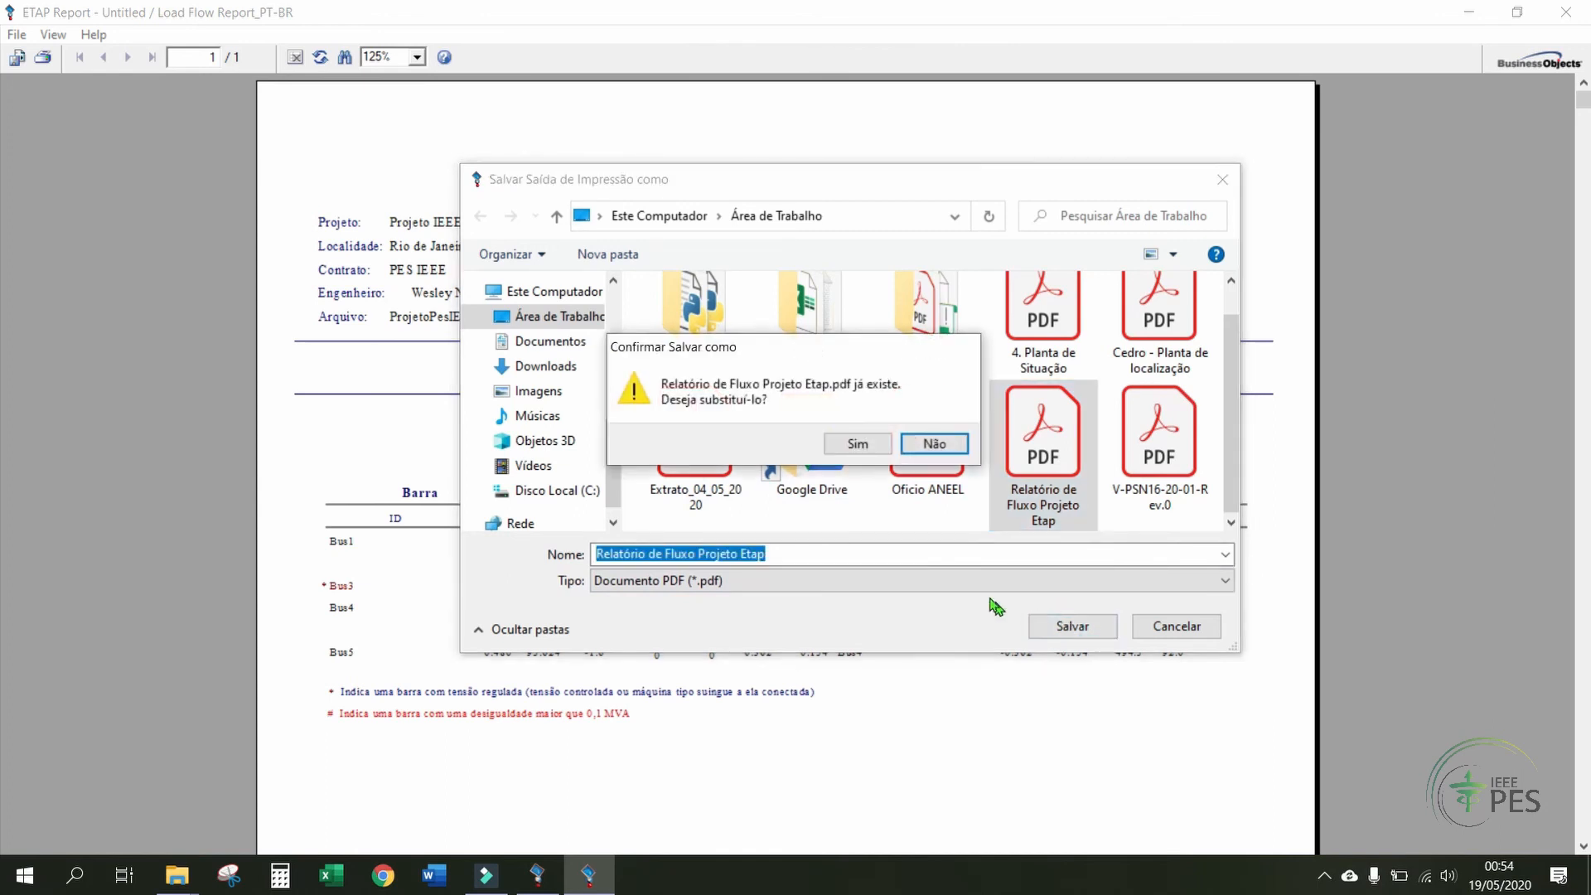
click(858, 445)
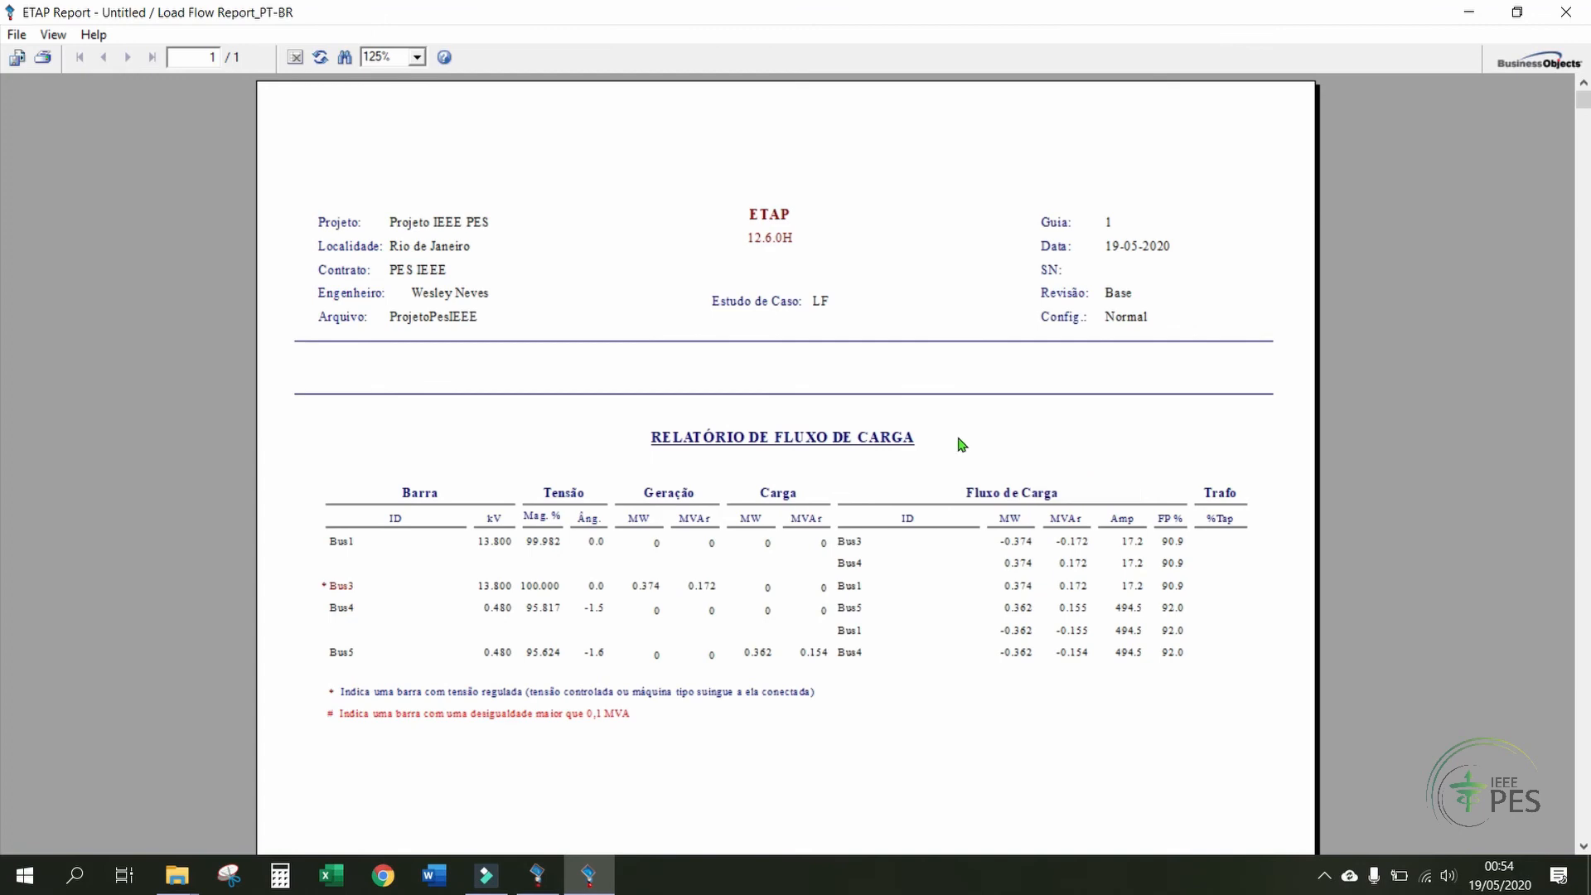
- Open Relatório de Fluxo Projeto Etap.pdf from the desktop and examine its project header and load flow table
key(super+d)
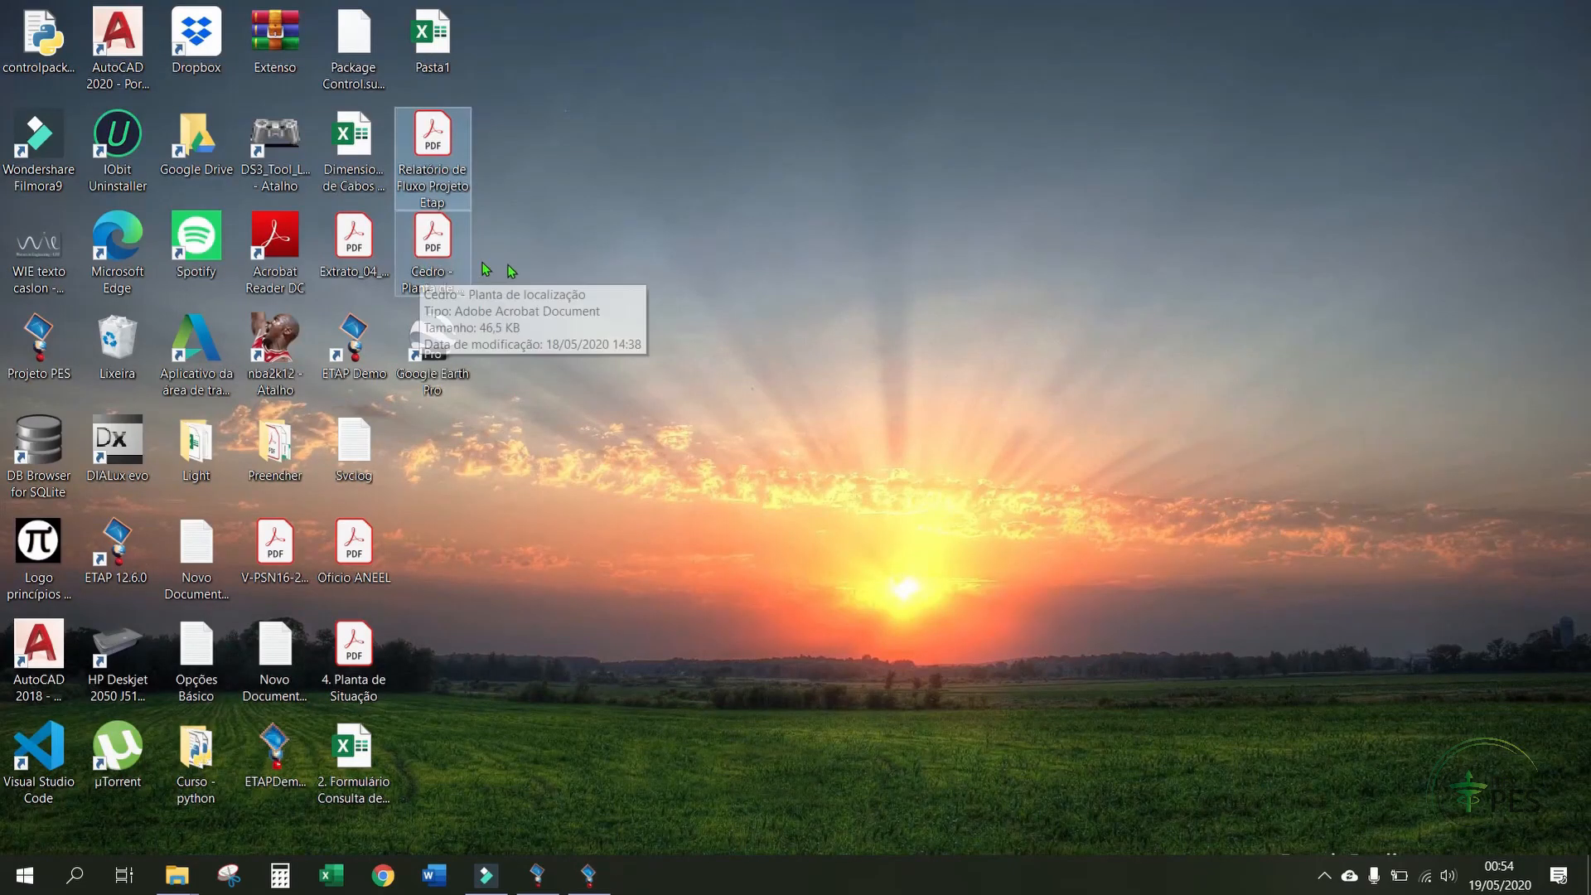
click(432, 147)
double_click(432, 147)
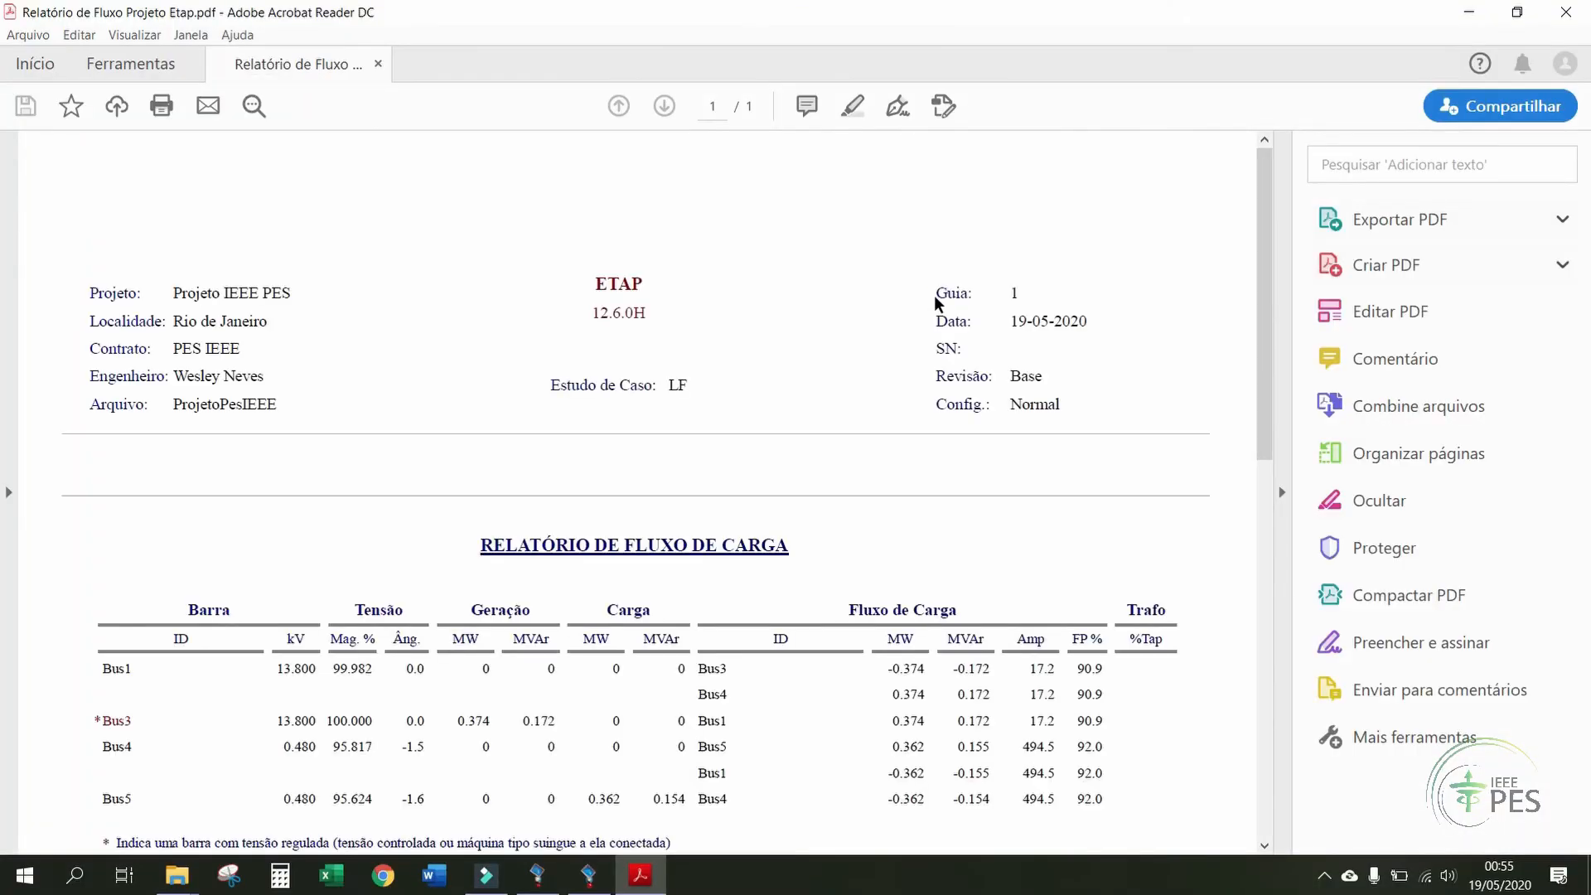
scroll(808, 249, down, 5)
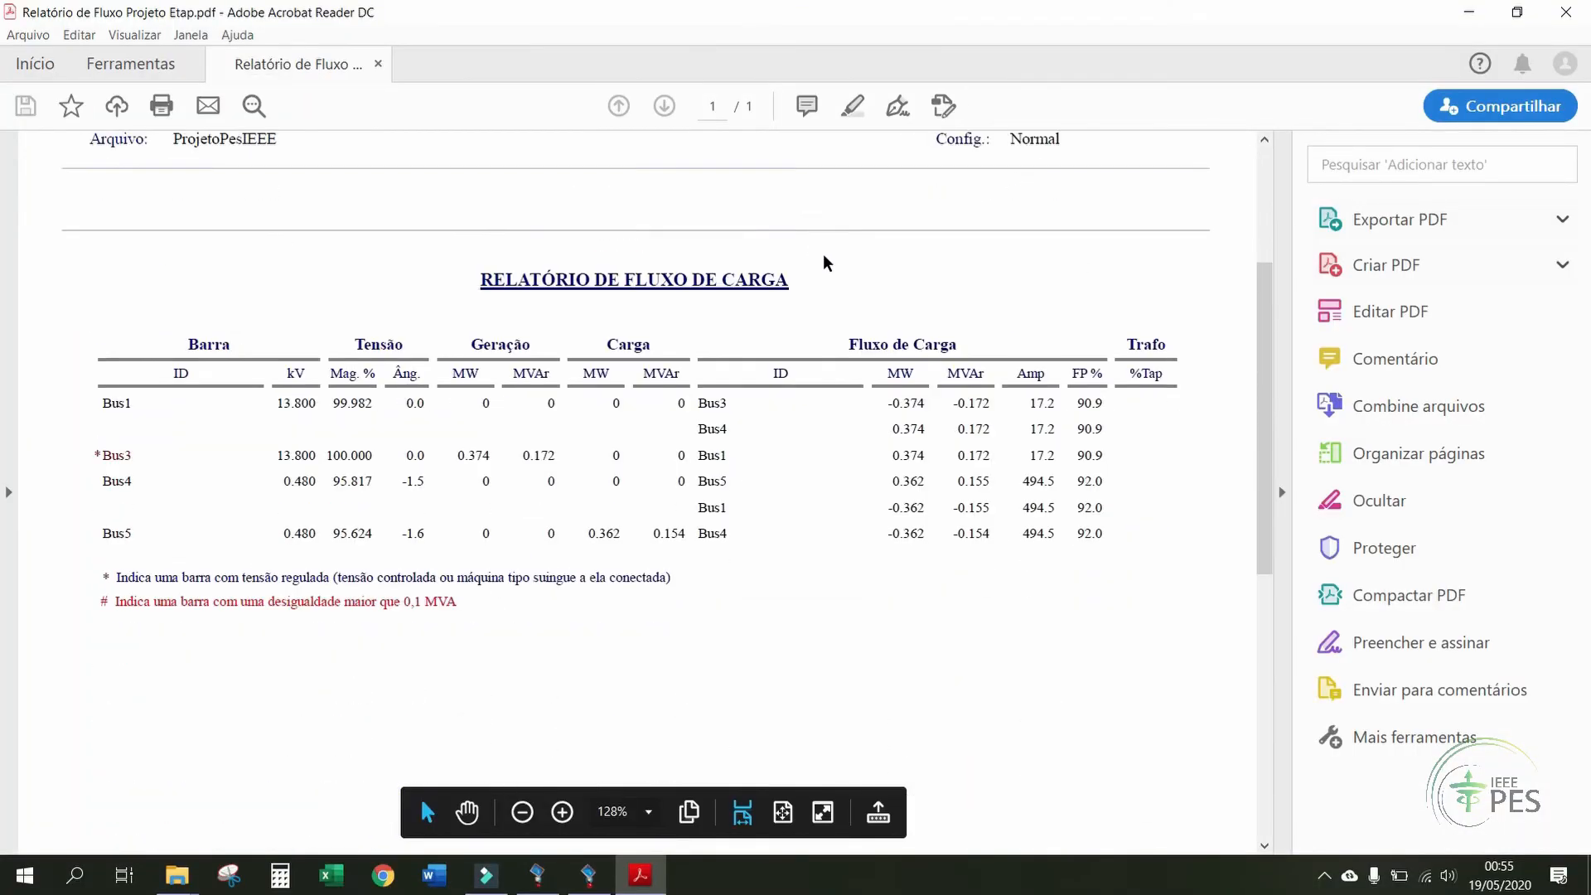
scroll(839, 282, down, 2)
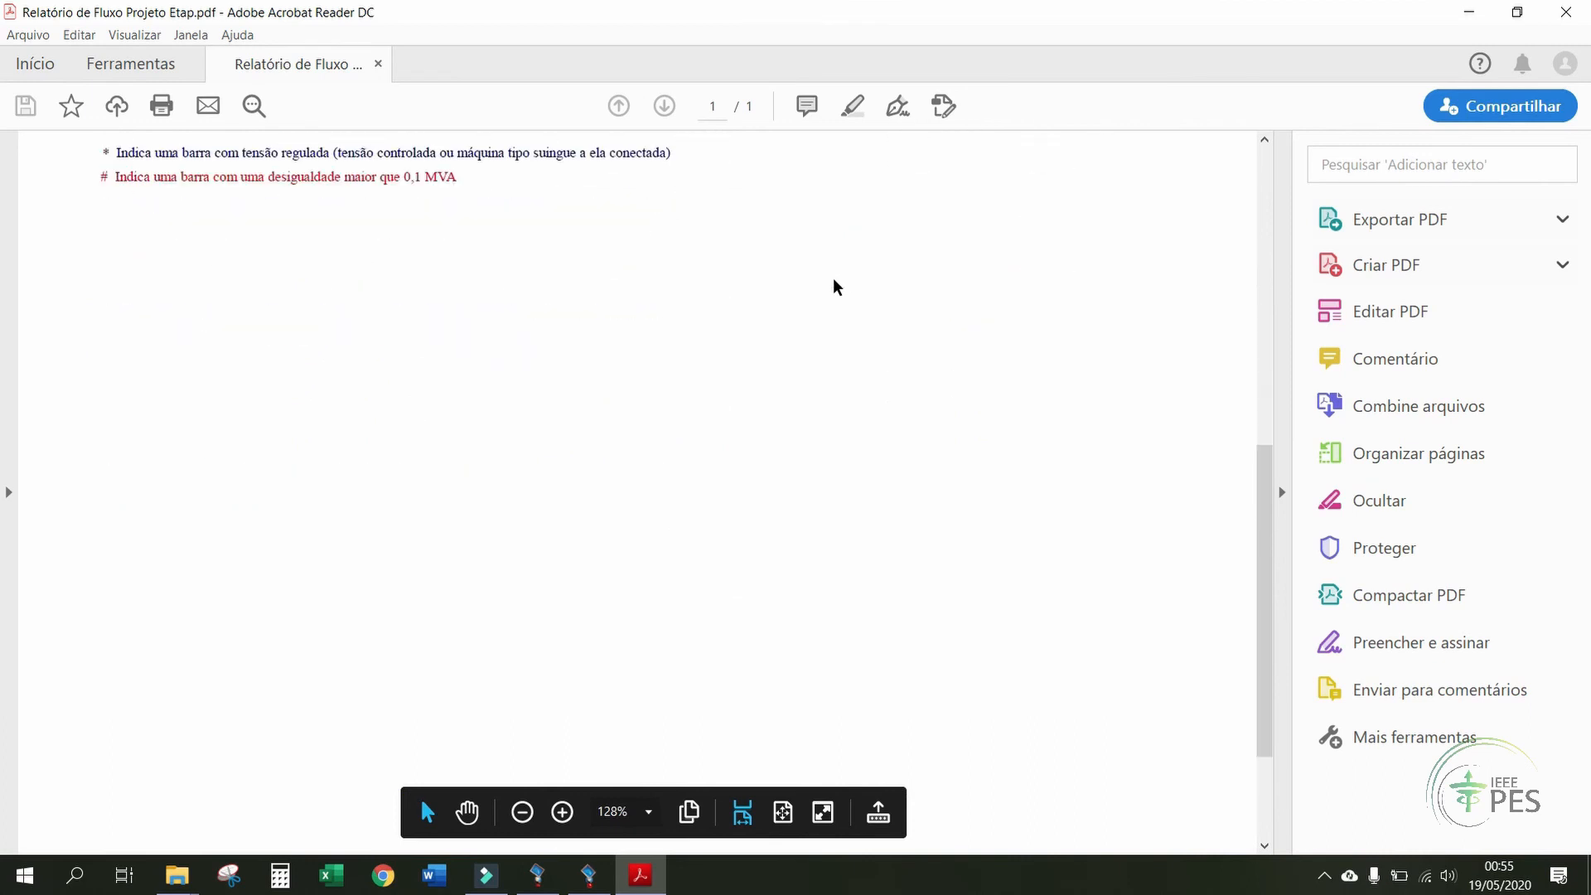
scroll(835, 286, up, 4)
scroll(836, 286, up, 3)
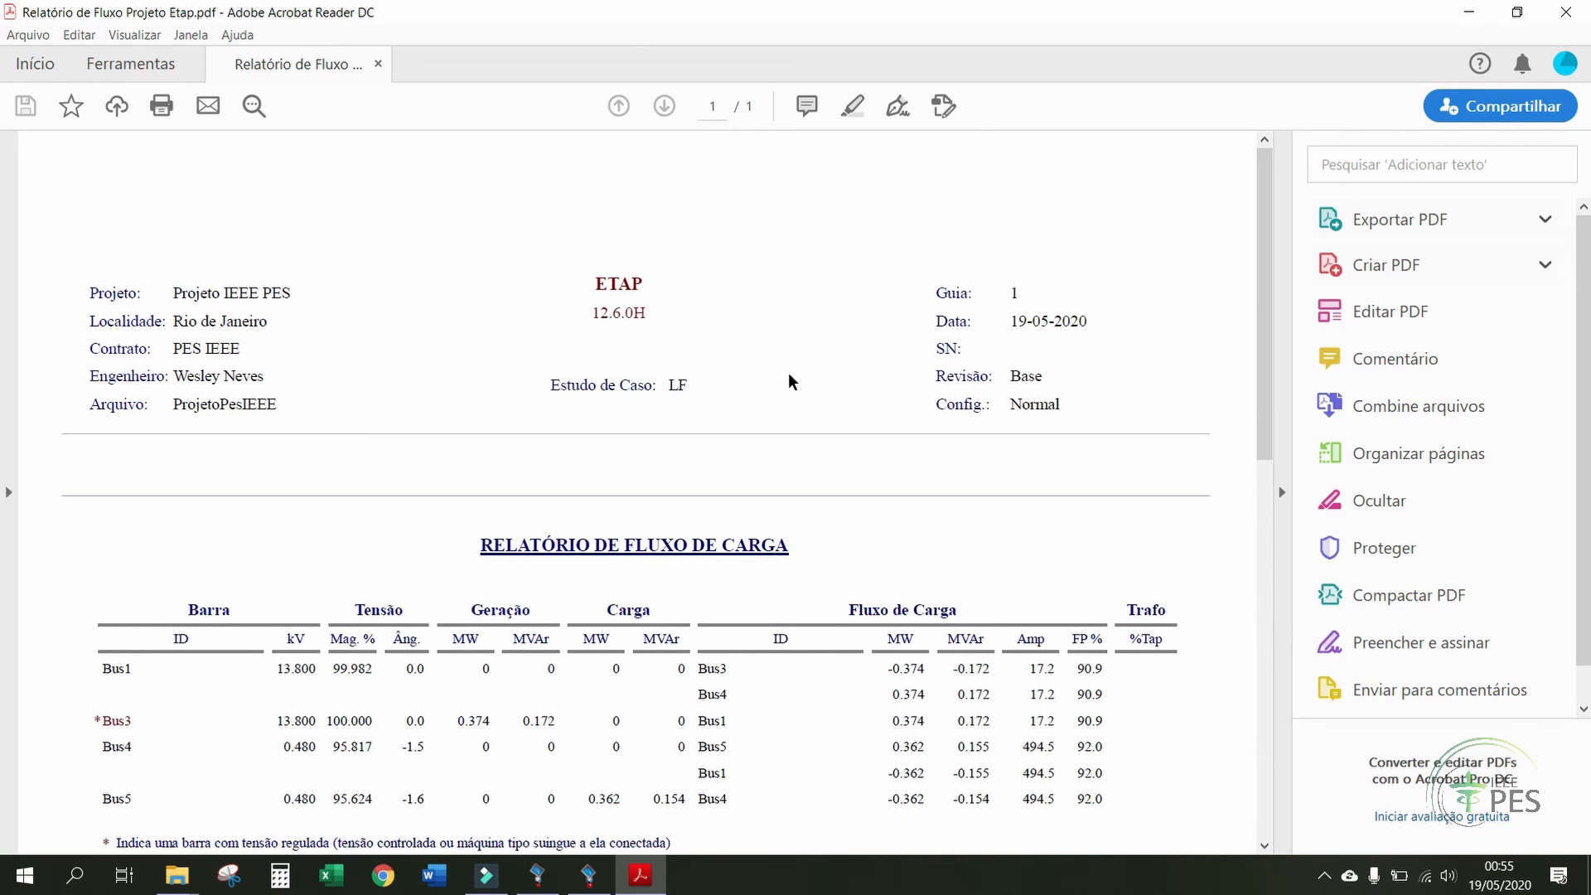
- Switch back to the OLV1 one-line diagram in ETAP and save the project
mouse_move(538, 875)
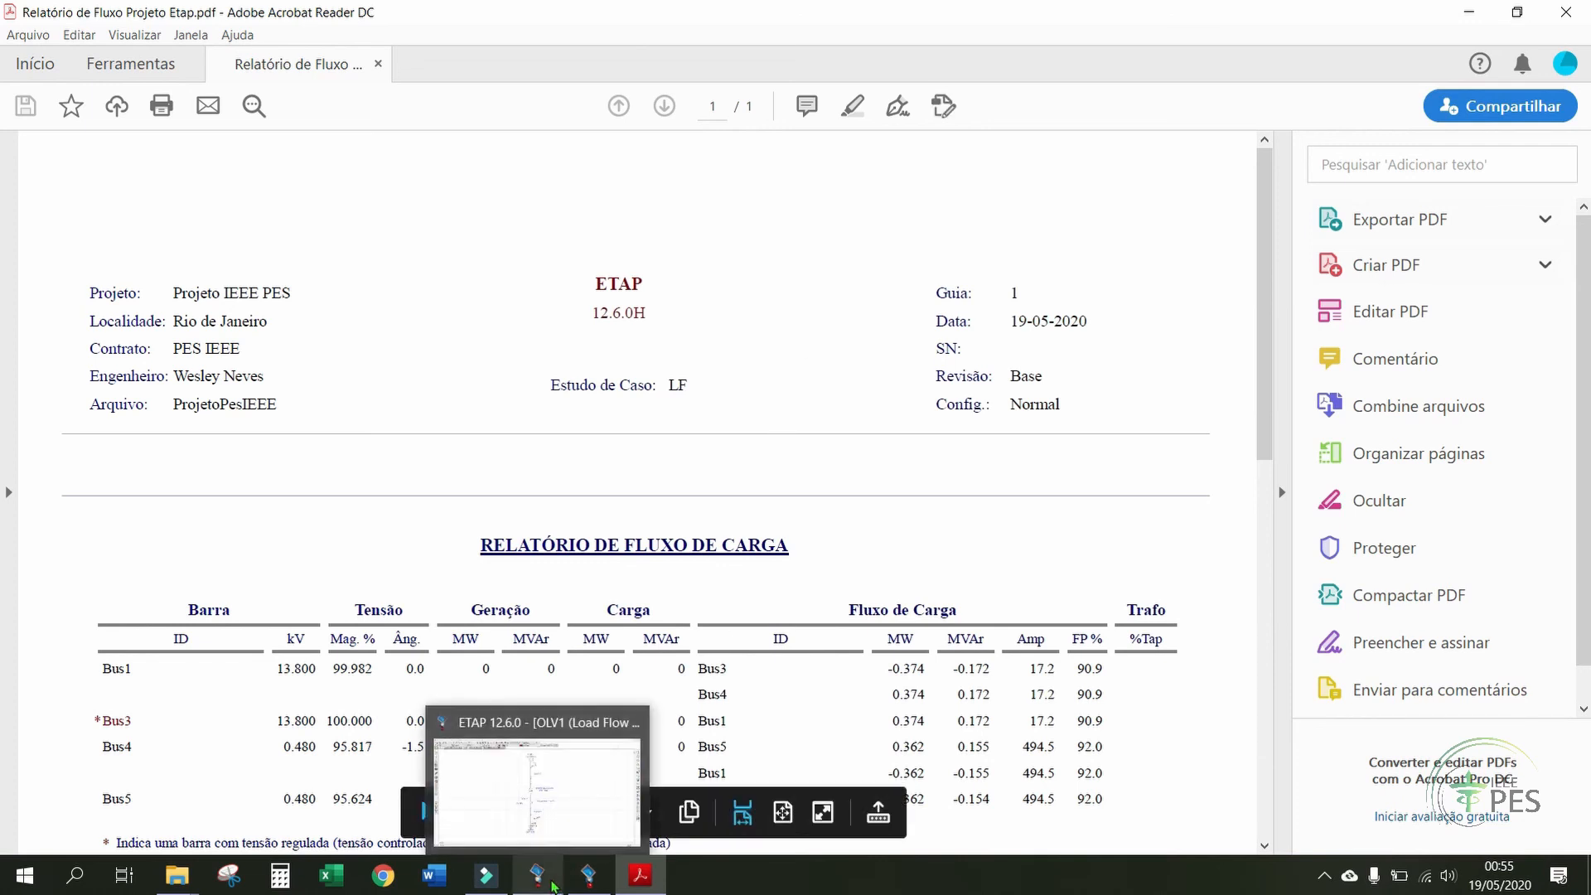
click(535, 808)
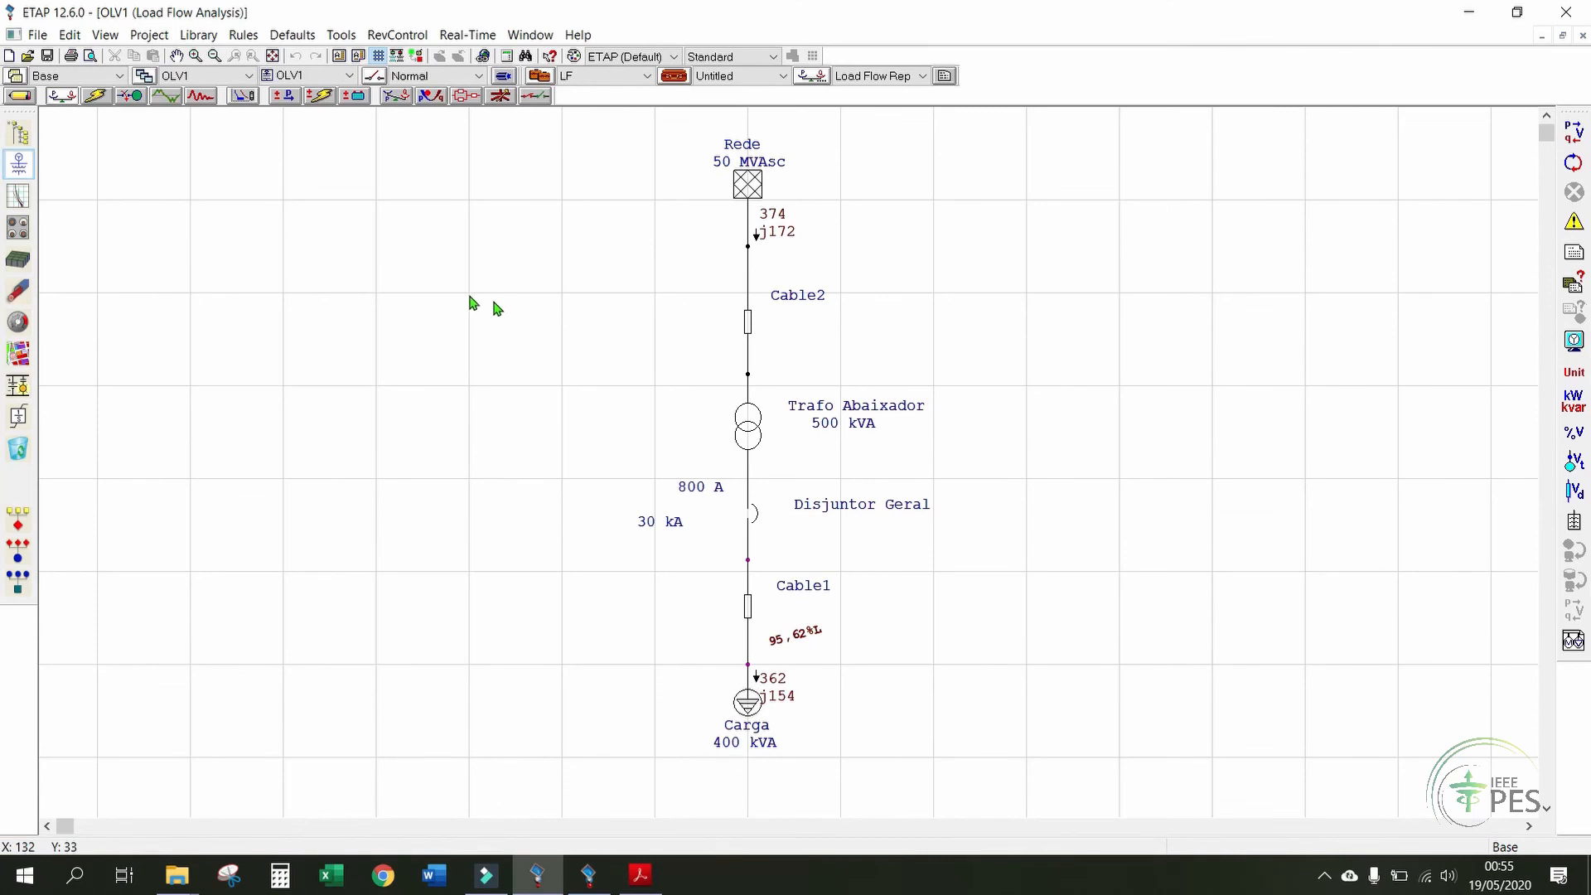
key(ctrl+s)
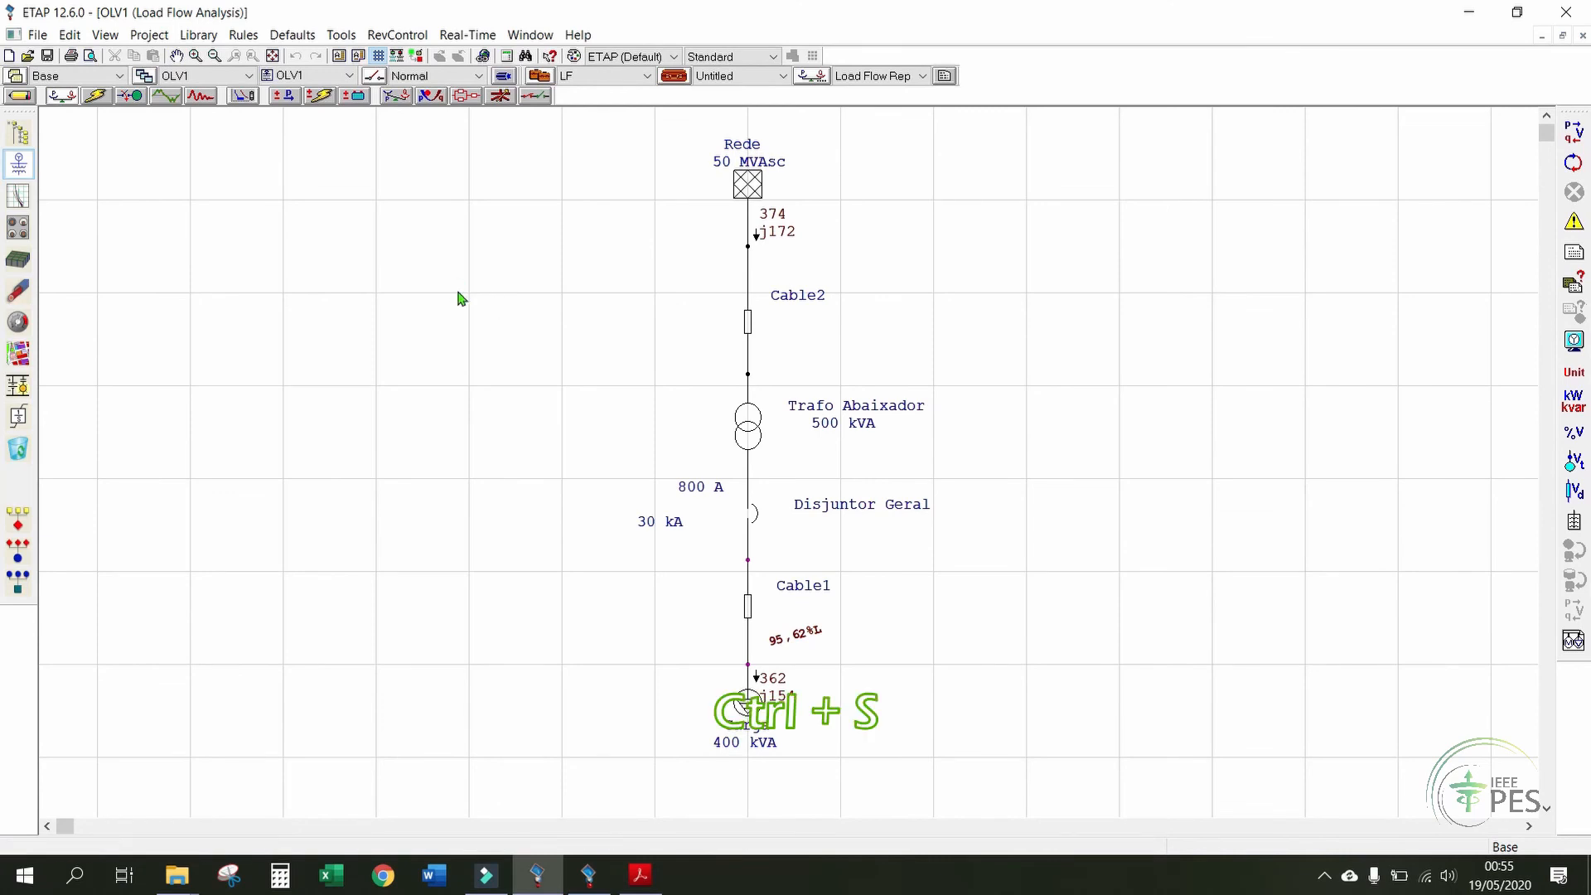